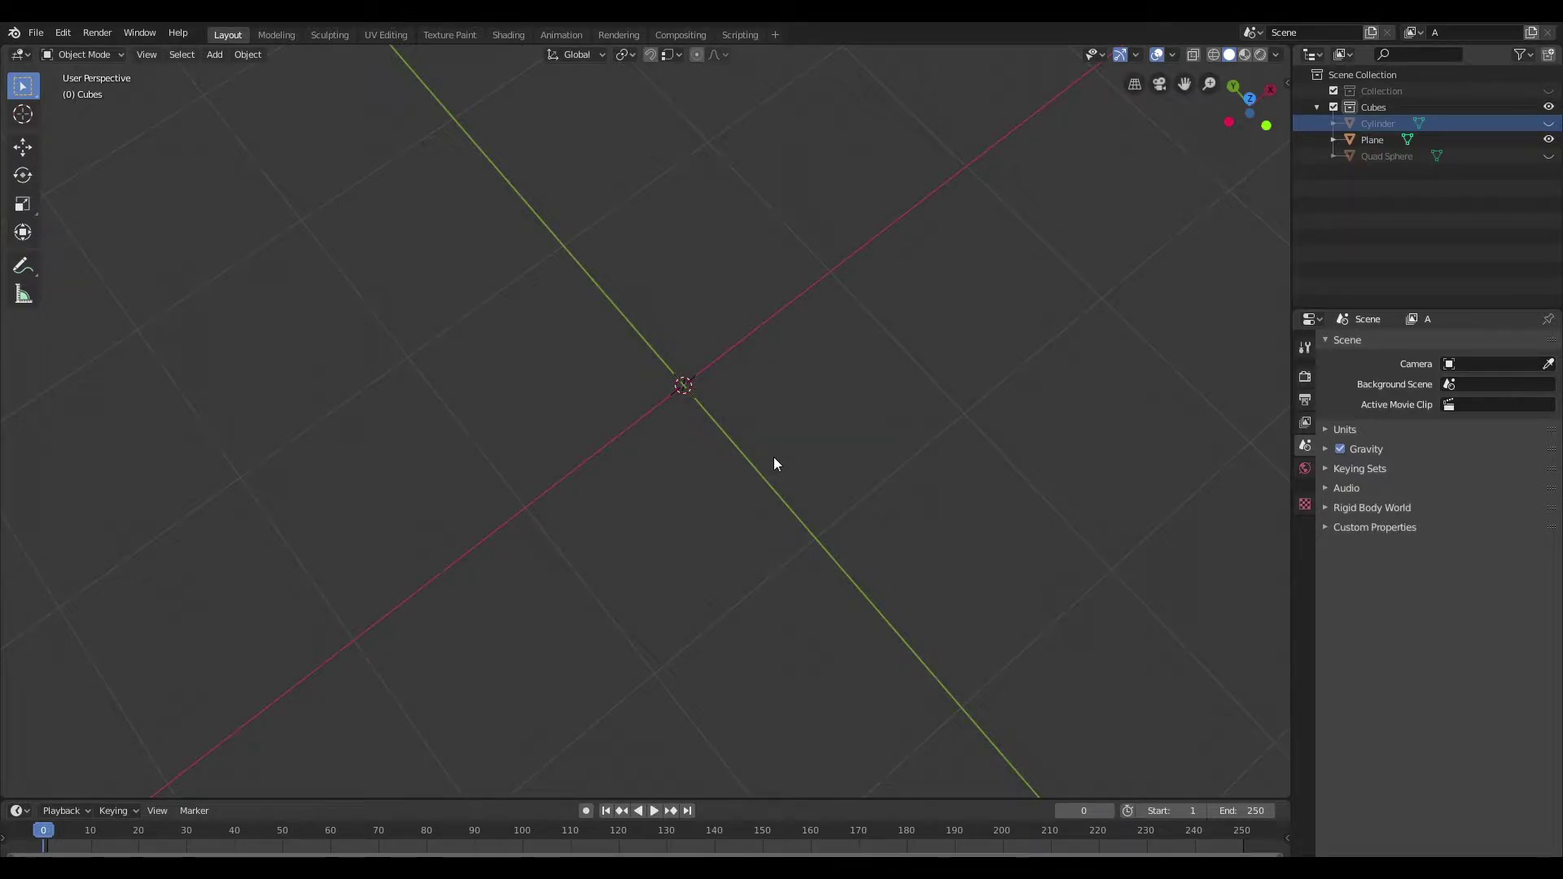
# Step: Add a 2 m mesh plane at the world origin
pyautogui.moveTo(743, 523); pyautogui.dragTo(729, 411, button='middle')
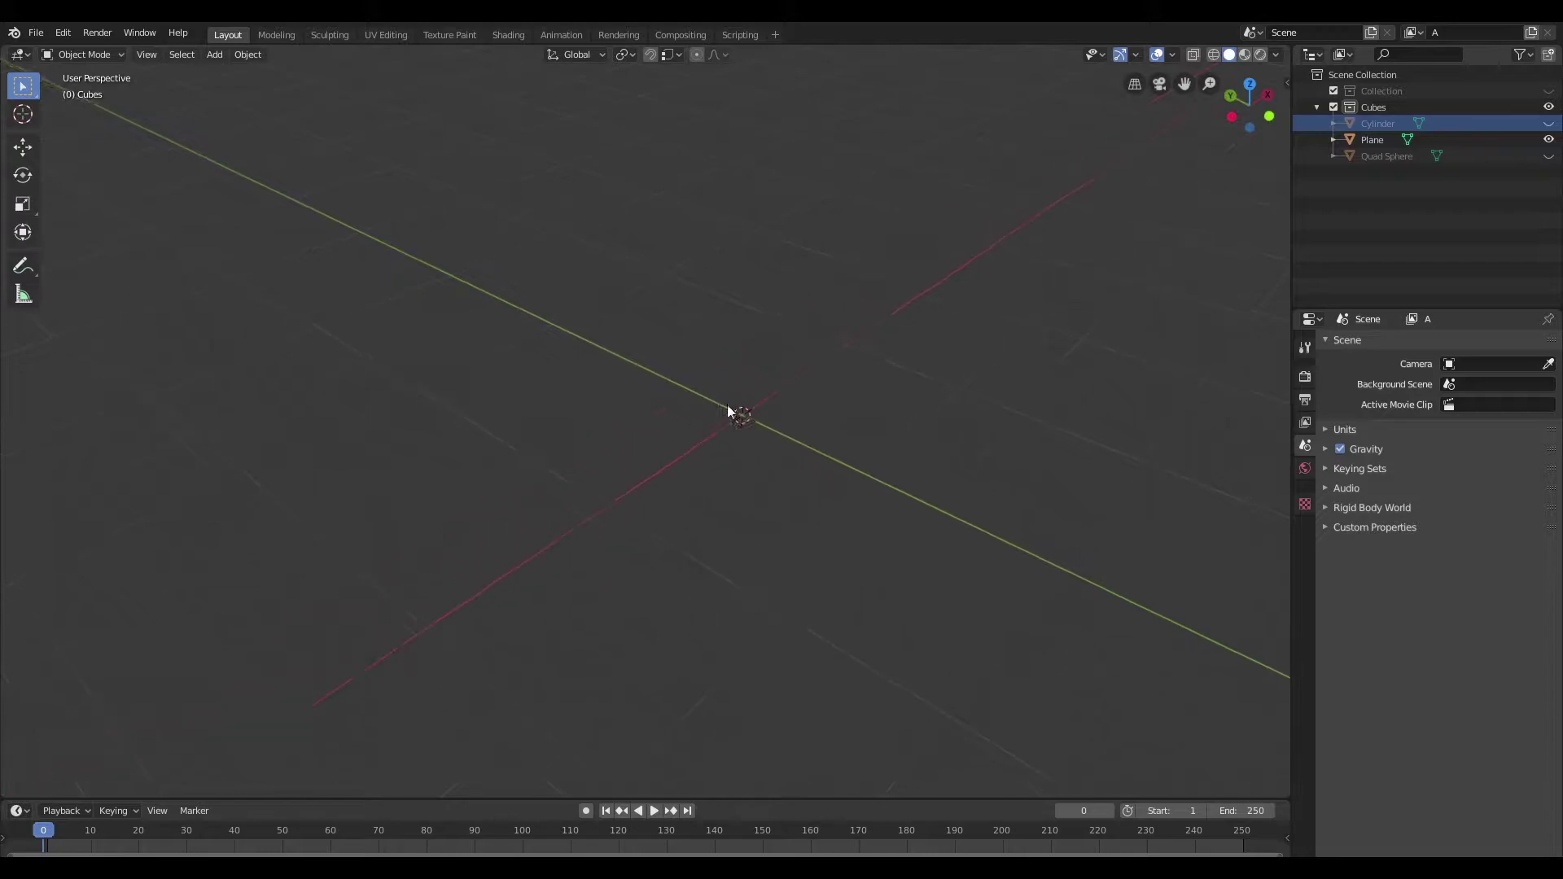
pyautogui.hotkey('shift', 'a')
pyautogui.moveTo(688, 266)
pyautogui.click(808, 266)
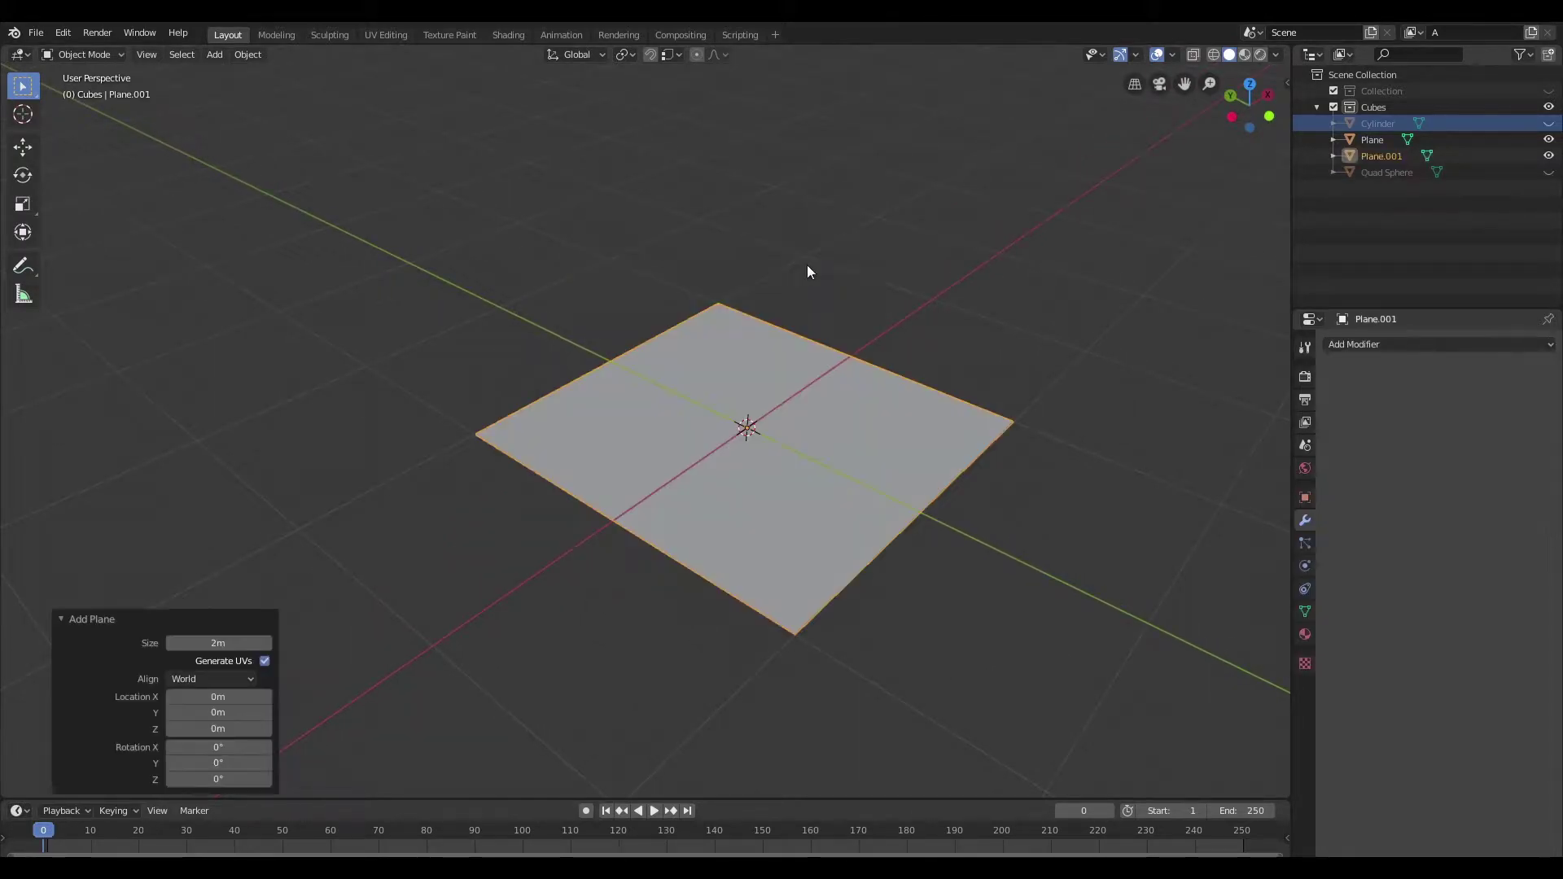
# Step: Add an 8-vertex cylinder at the plane's centre and scale it uniformly to about 0.515
pyautogui.scroll(2, 808, 265)
pyautogui.hotkey('shift', 'a')
pyautogui.moveTo(913, 335)
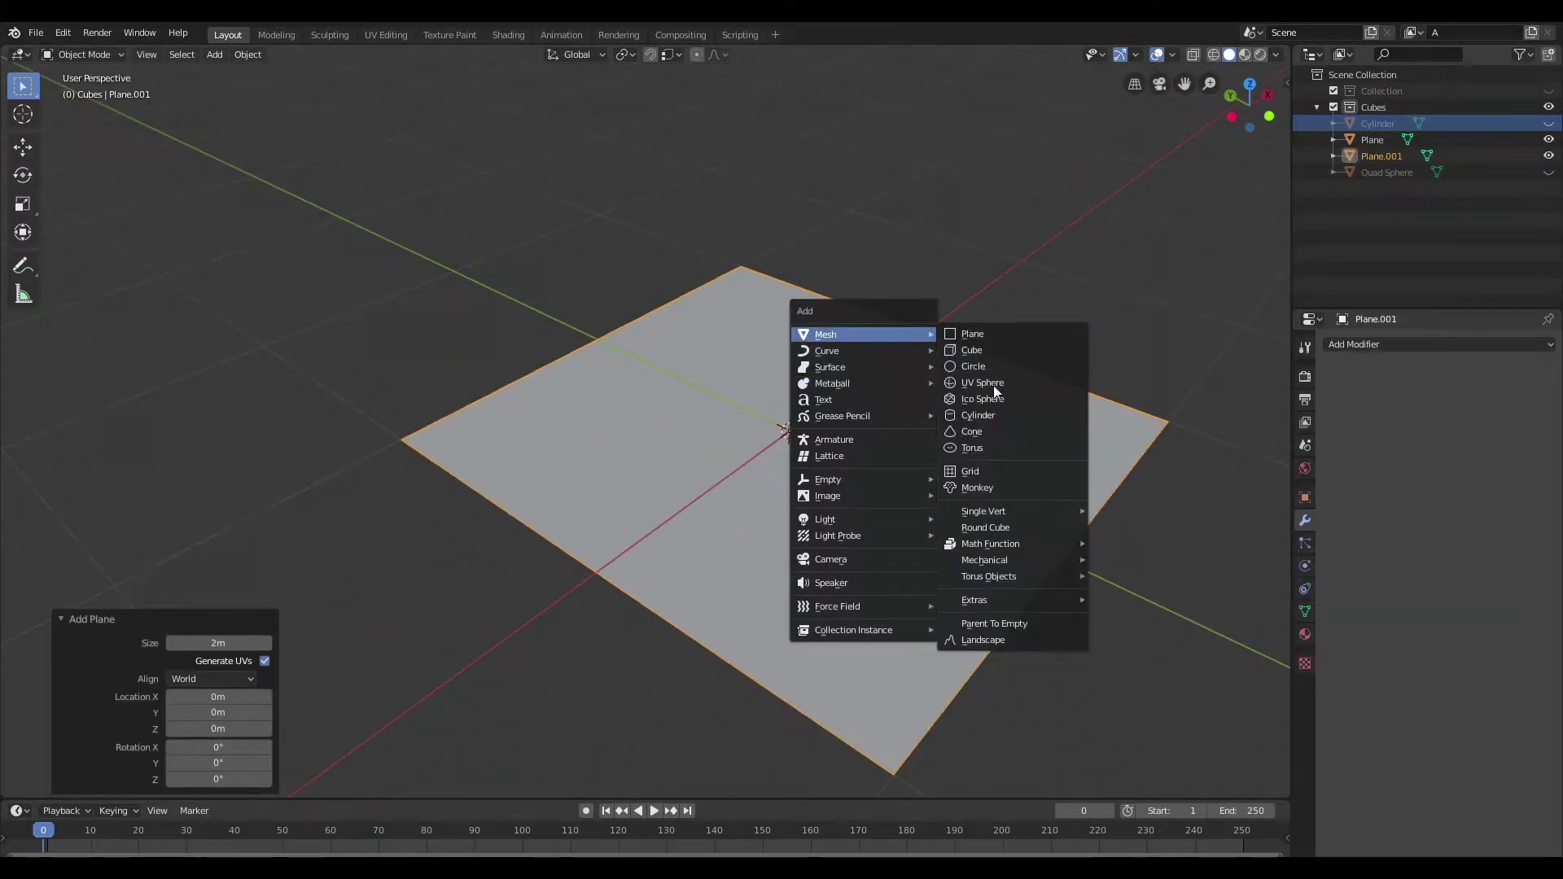
pyautogui.click(1008, 416)
pyautogui.press('s')
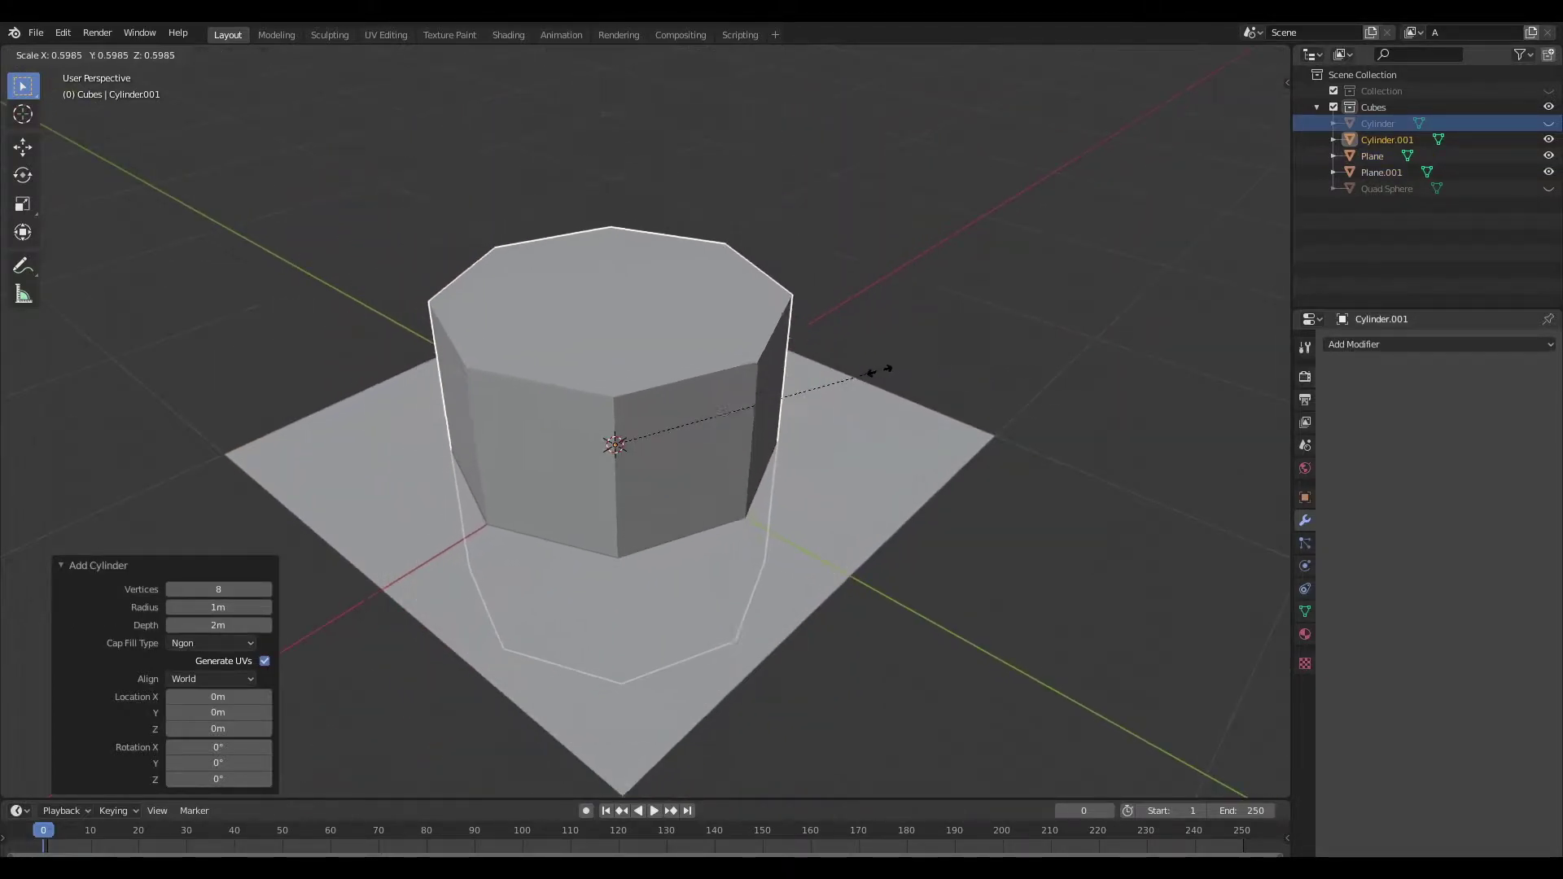
pyautogui.click(843, 376)
# Step: Give the new plane a Boolean modifier set to Difference, with the cylinder as its cutting object
pyautogui.moveTo(864, 378); pyautogui.dragTo(741, 546, button='middle')
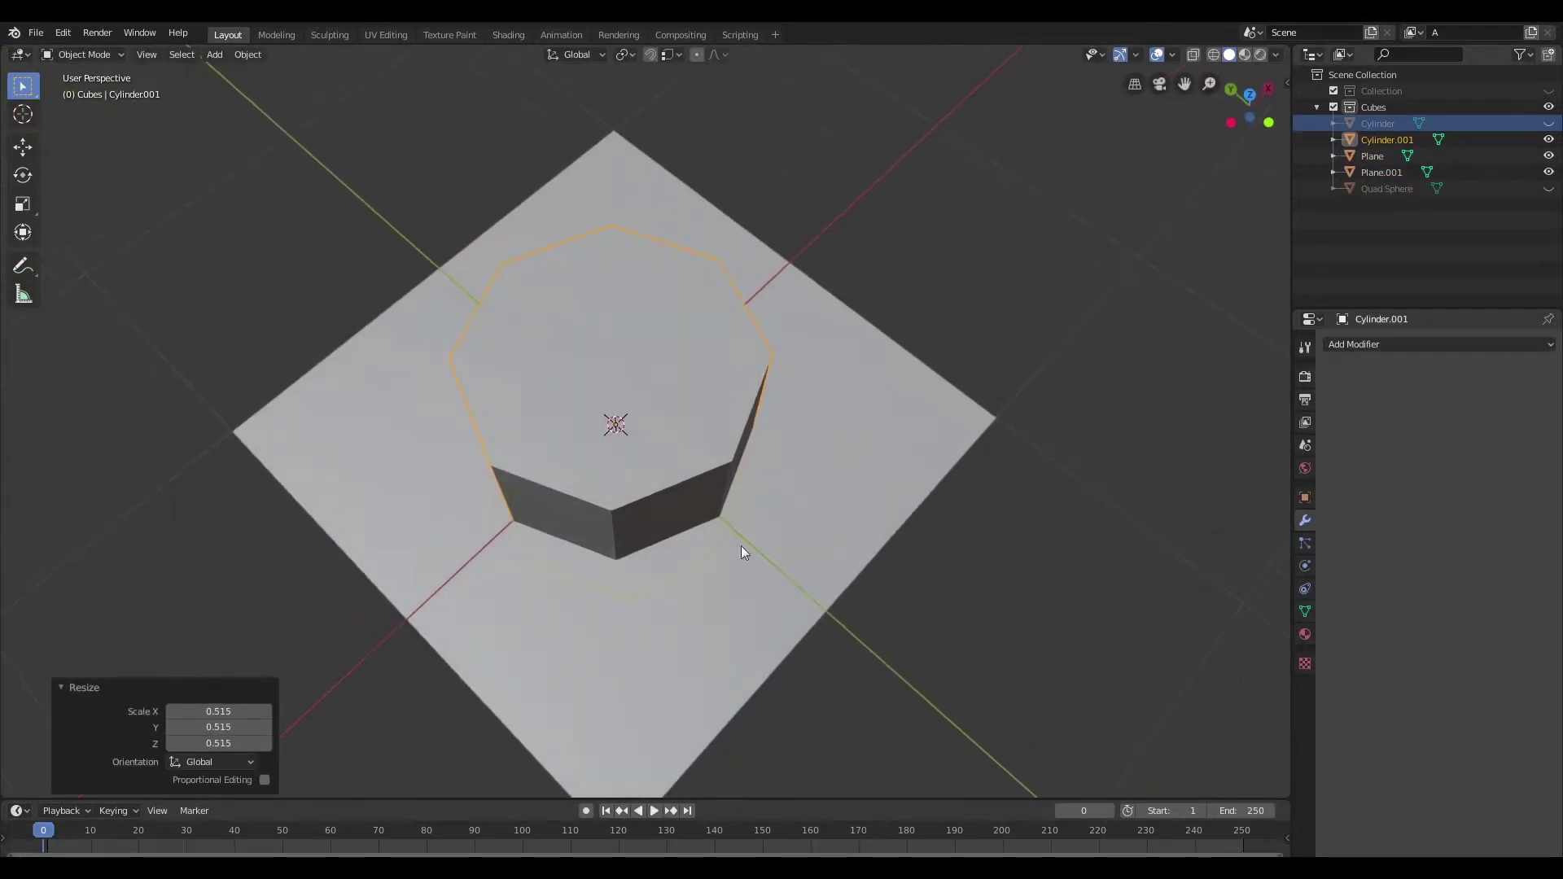
pyautogui.moveTo(846, 415); pyautogui.dragTo(879, 345, button='middle')
pyautogui.click(886, 410)
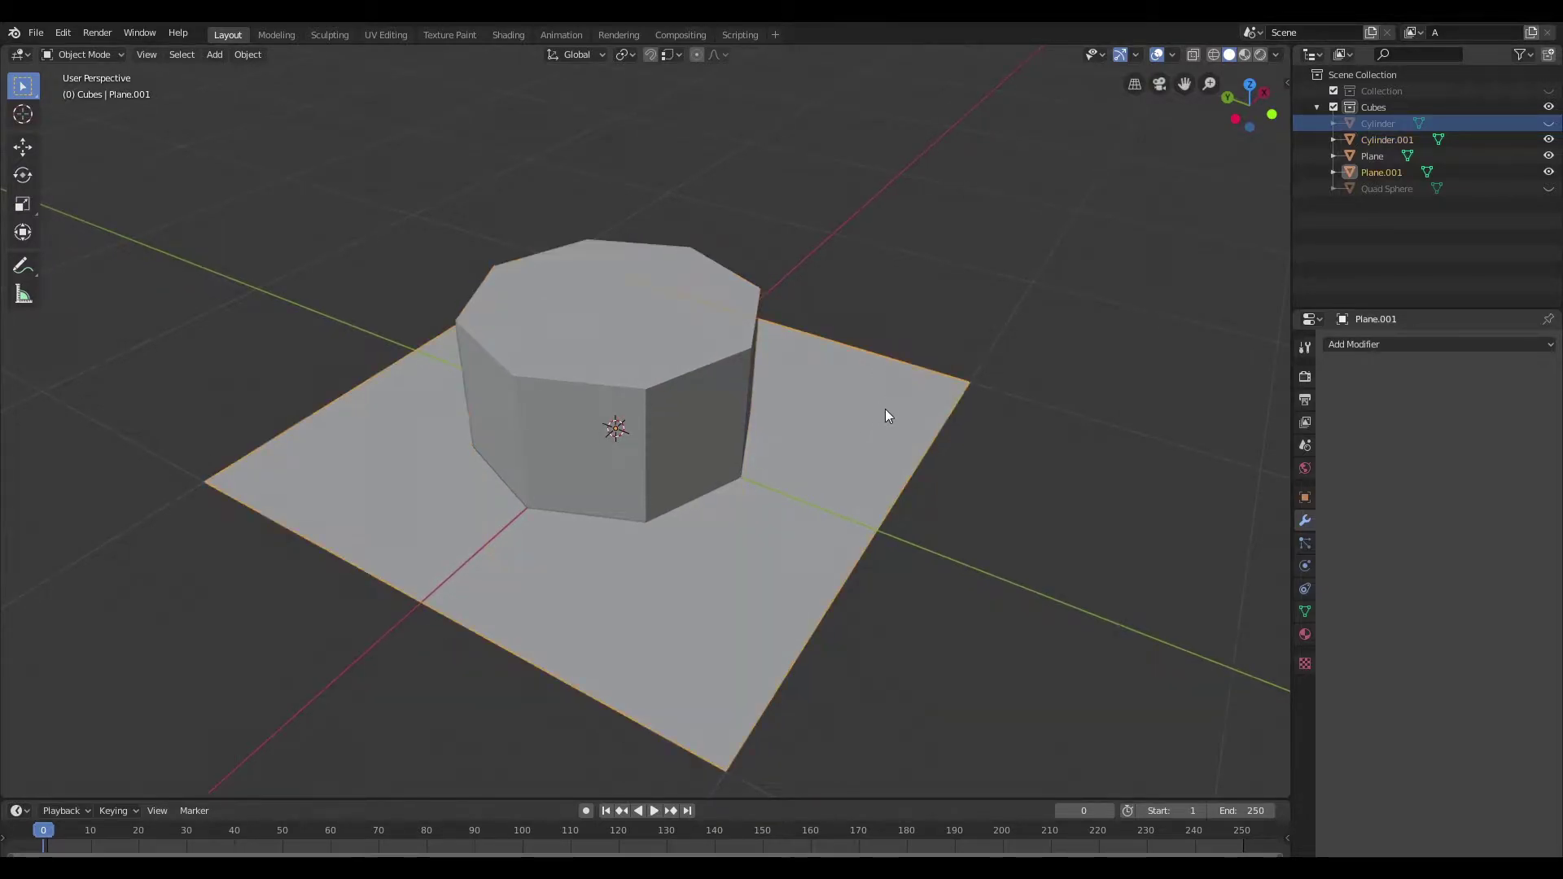
pyautogui.press('q')
pyautogui.click(883, 410)
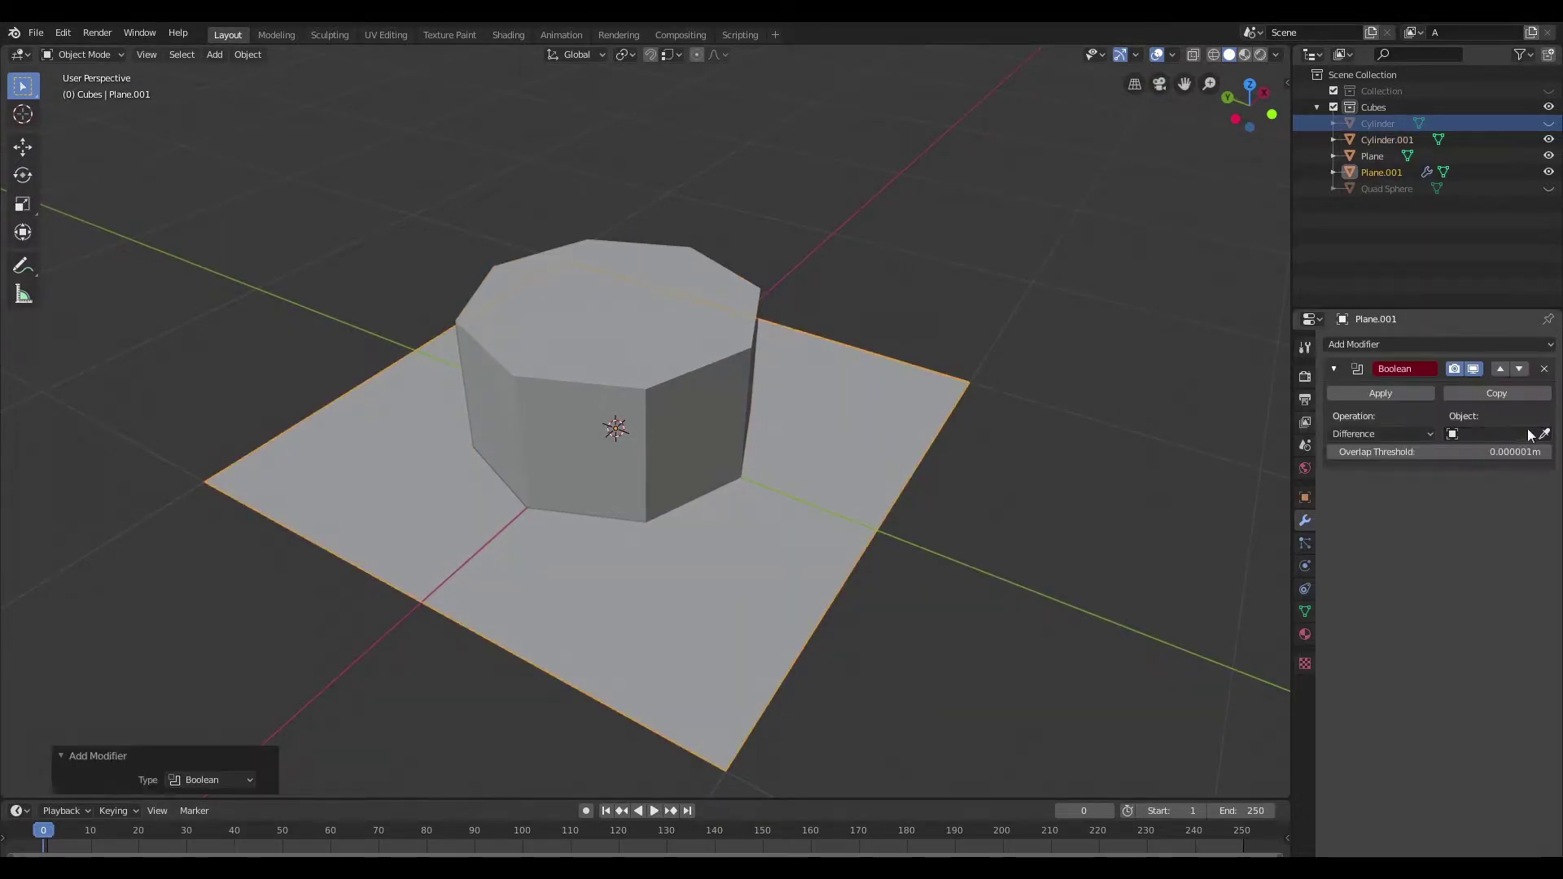
pyautogui.click(1545, 434)
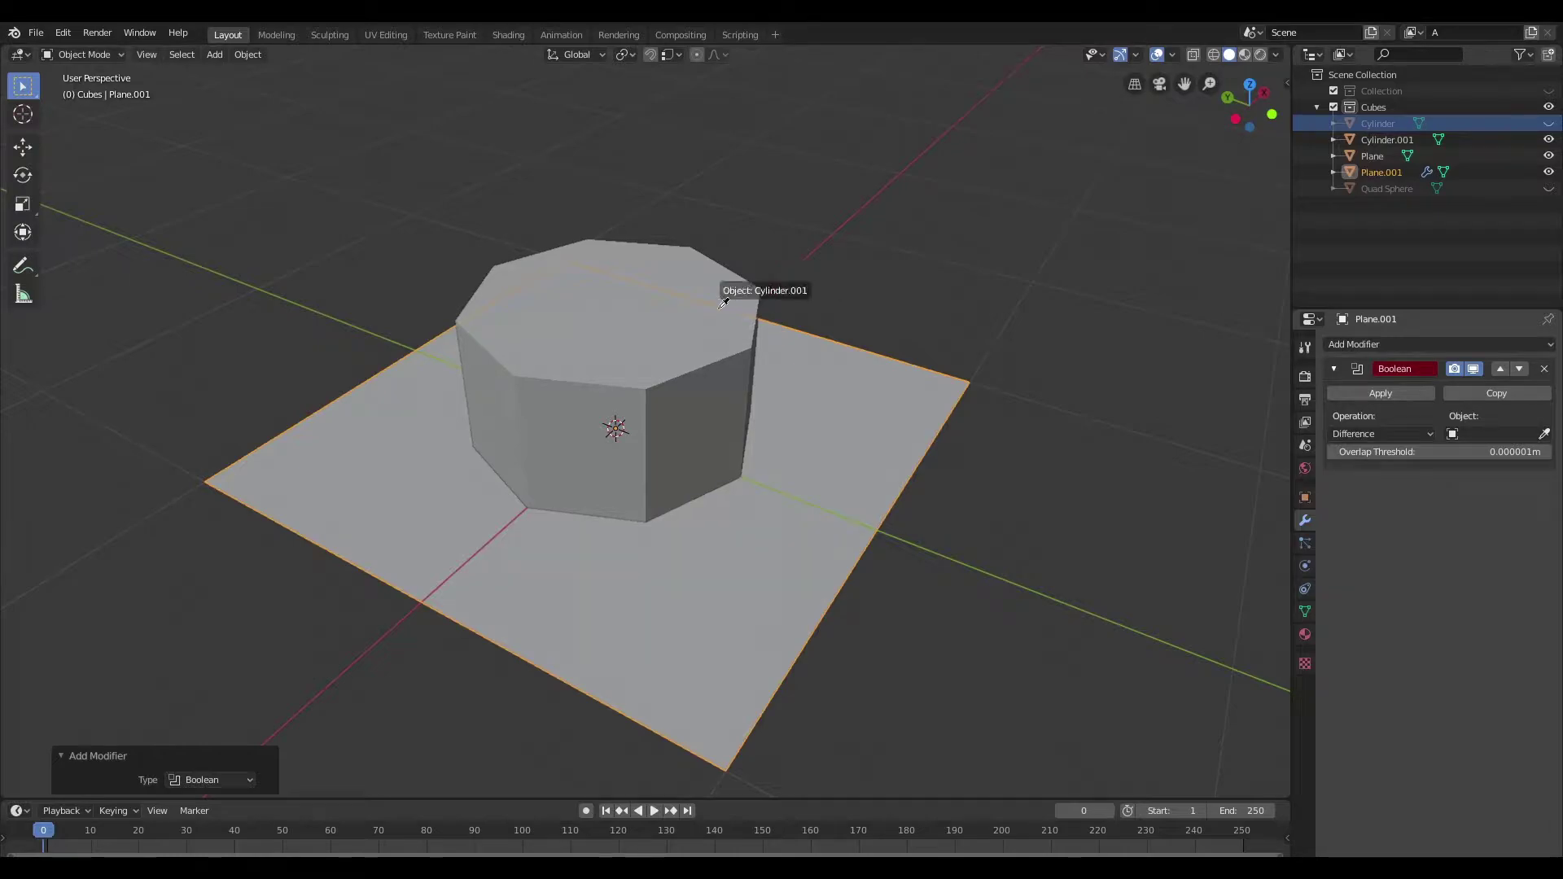
pyautogui.click(661, 324)
pyautogui.moveTo(1029, 308); pyautogui.dragTo(926, 305, button='middle')
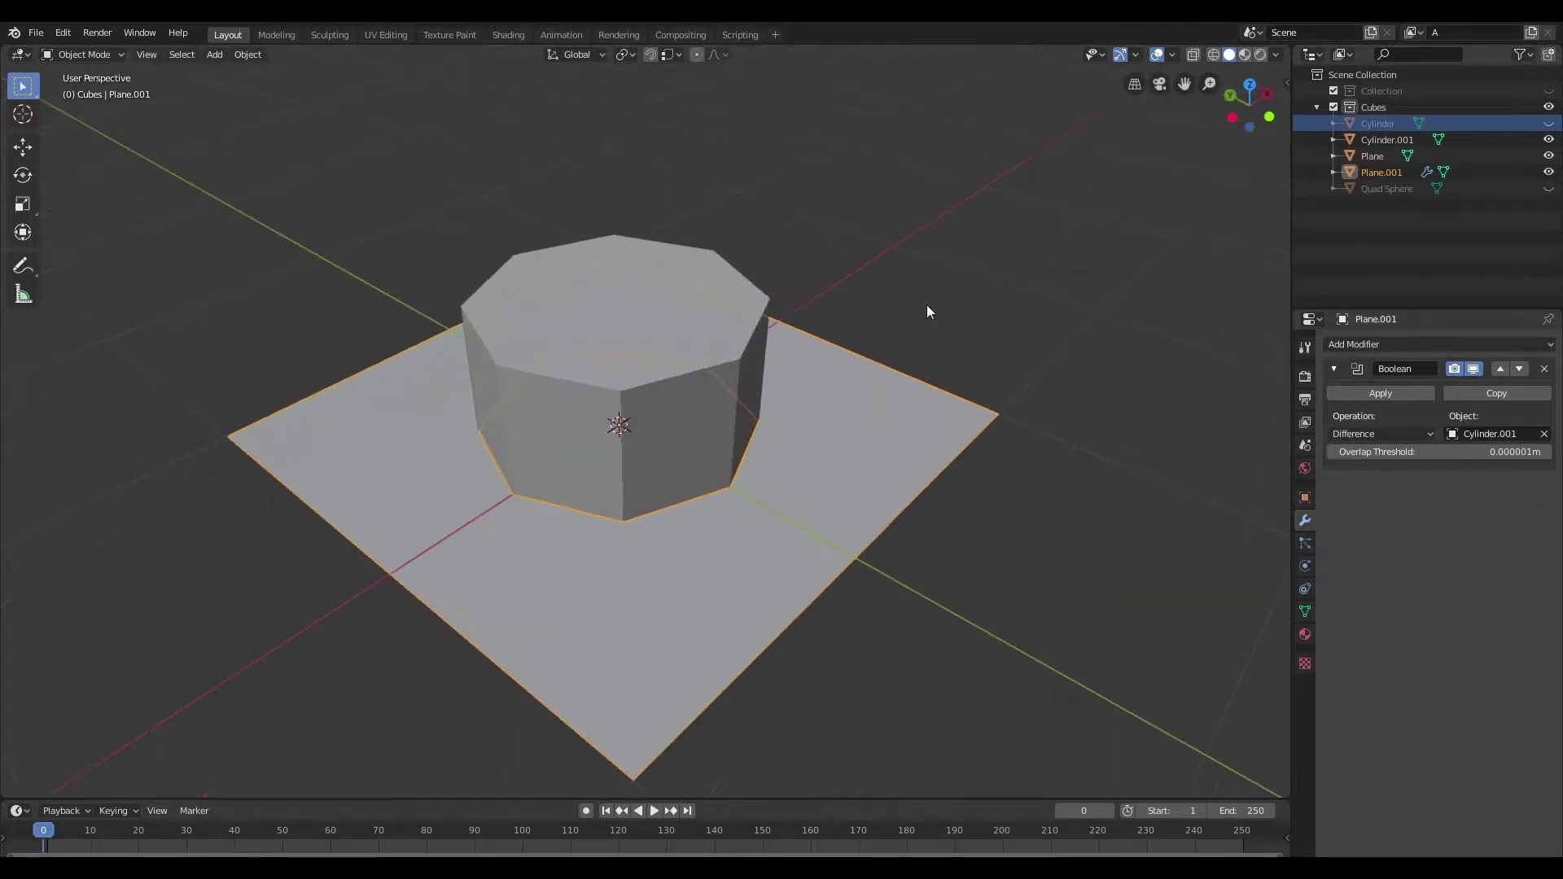
# Step: Apply the plane's Boolean modifier and delete the cylinder
pyautogui.click(1389, 387)
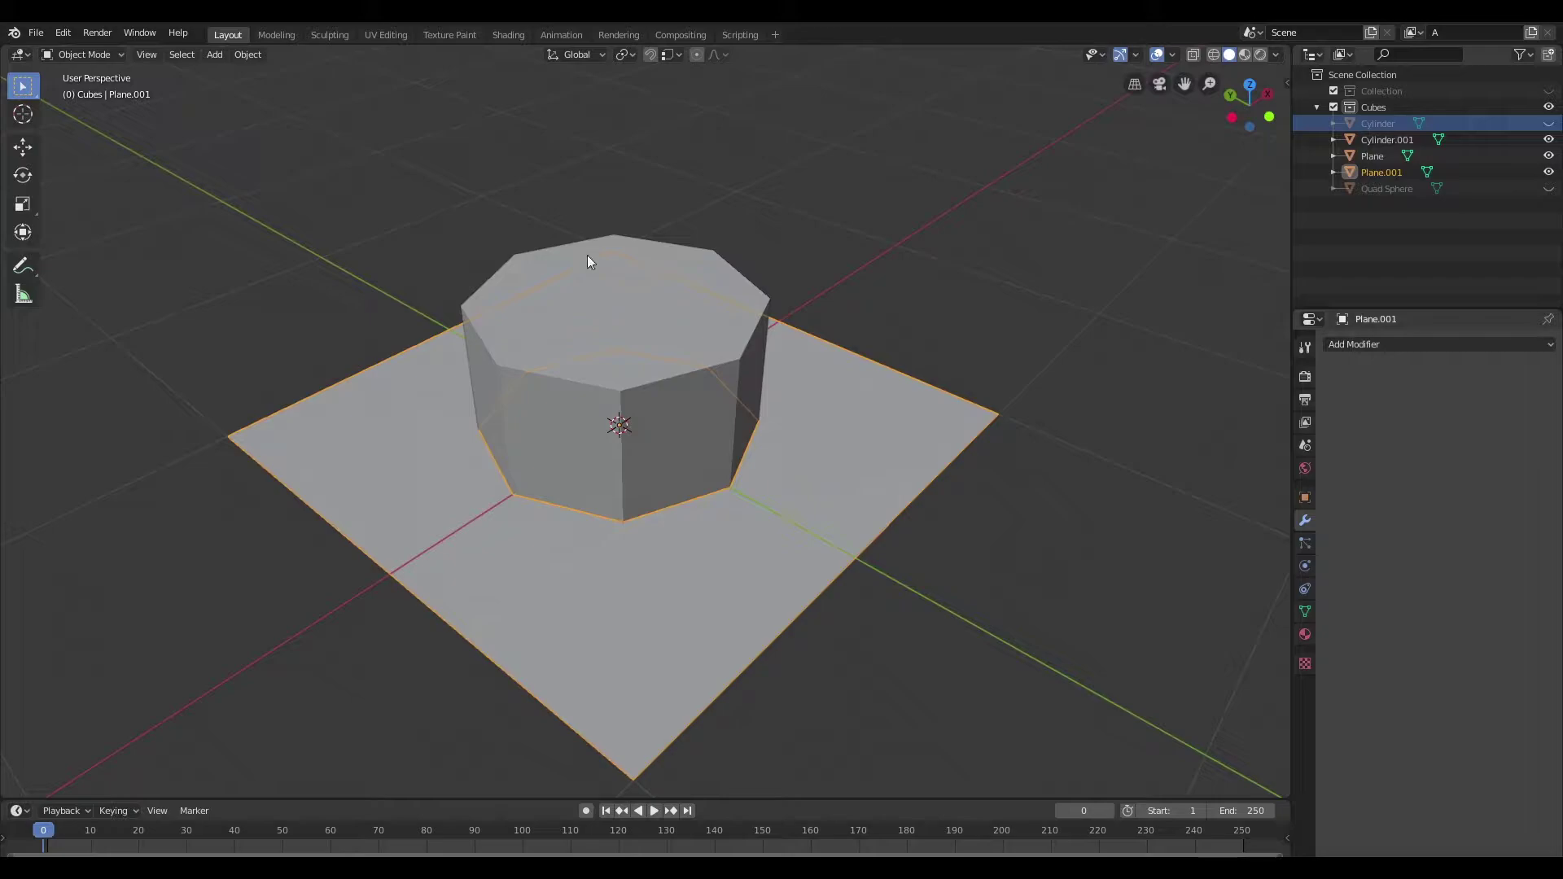
pyautogui.click(690, 344)
pyautogui.press('Delete')
# Step: Enter Edit Mode on the plane in top view and knife-cut vertically from the octagonal hole's topmost vertex to the plane's upper edge
pyautogui.press('`')
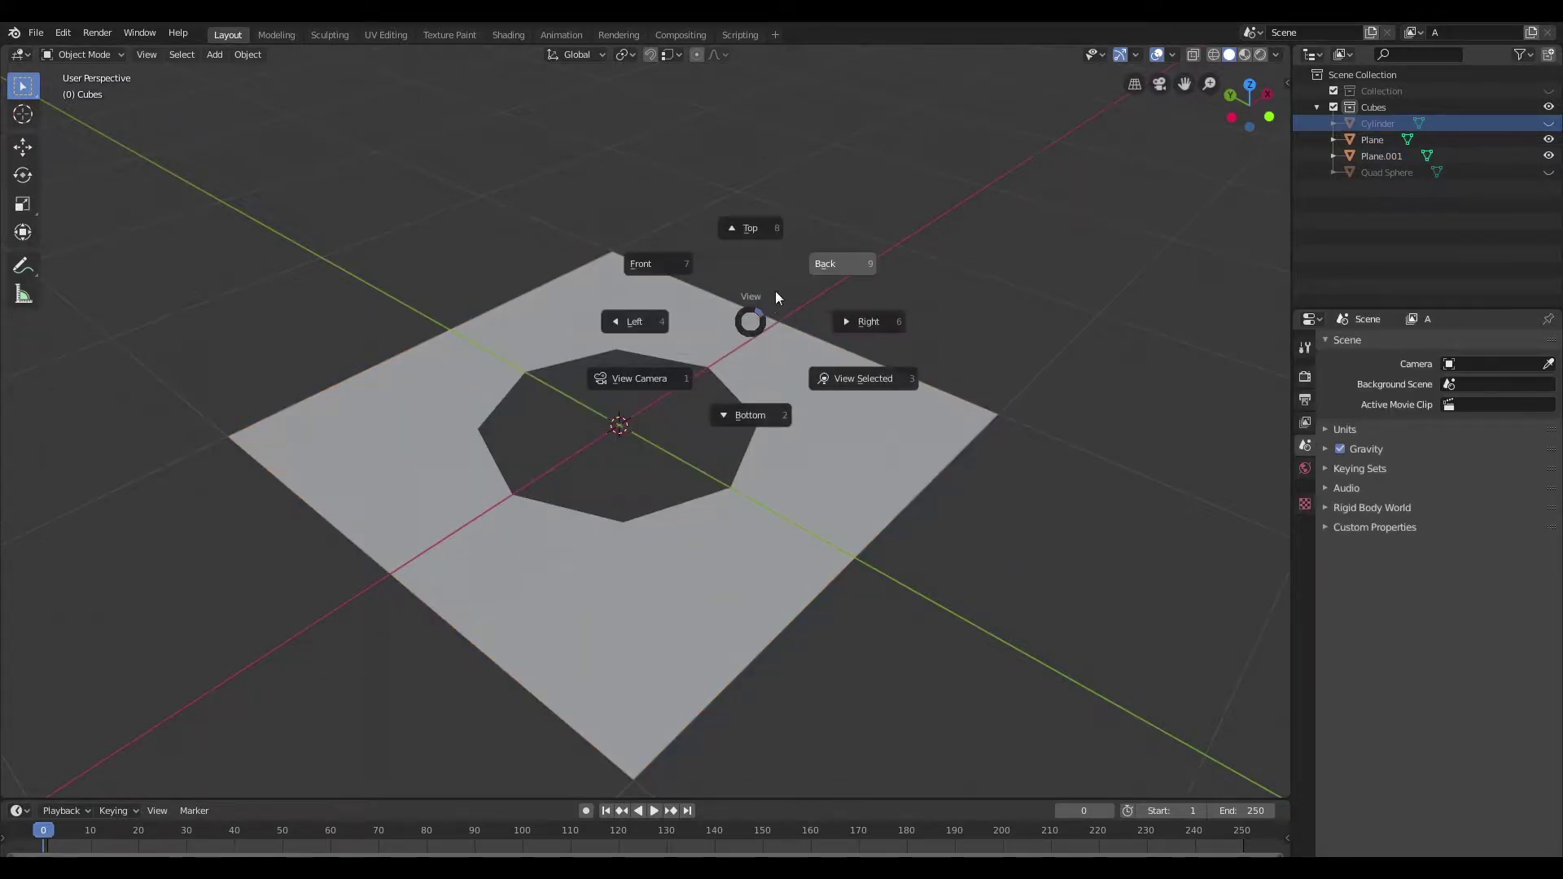
pyautogui.click(756, 168)
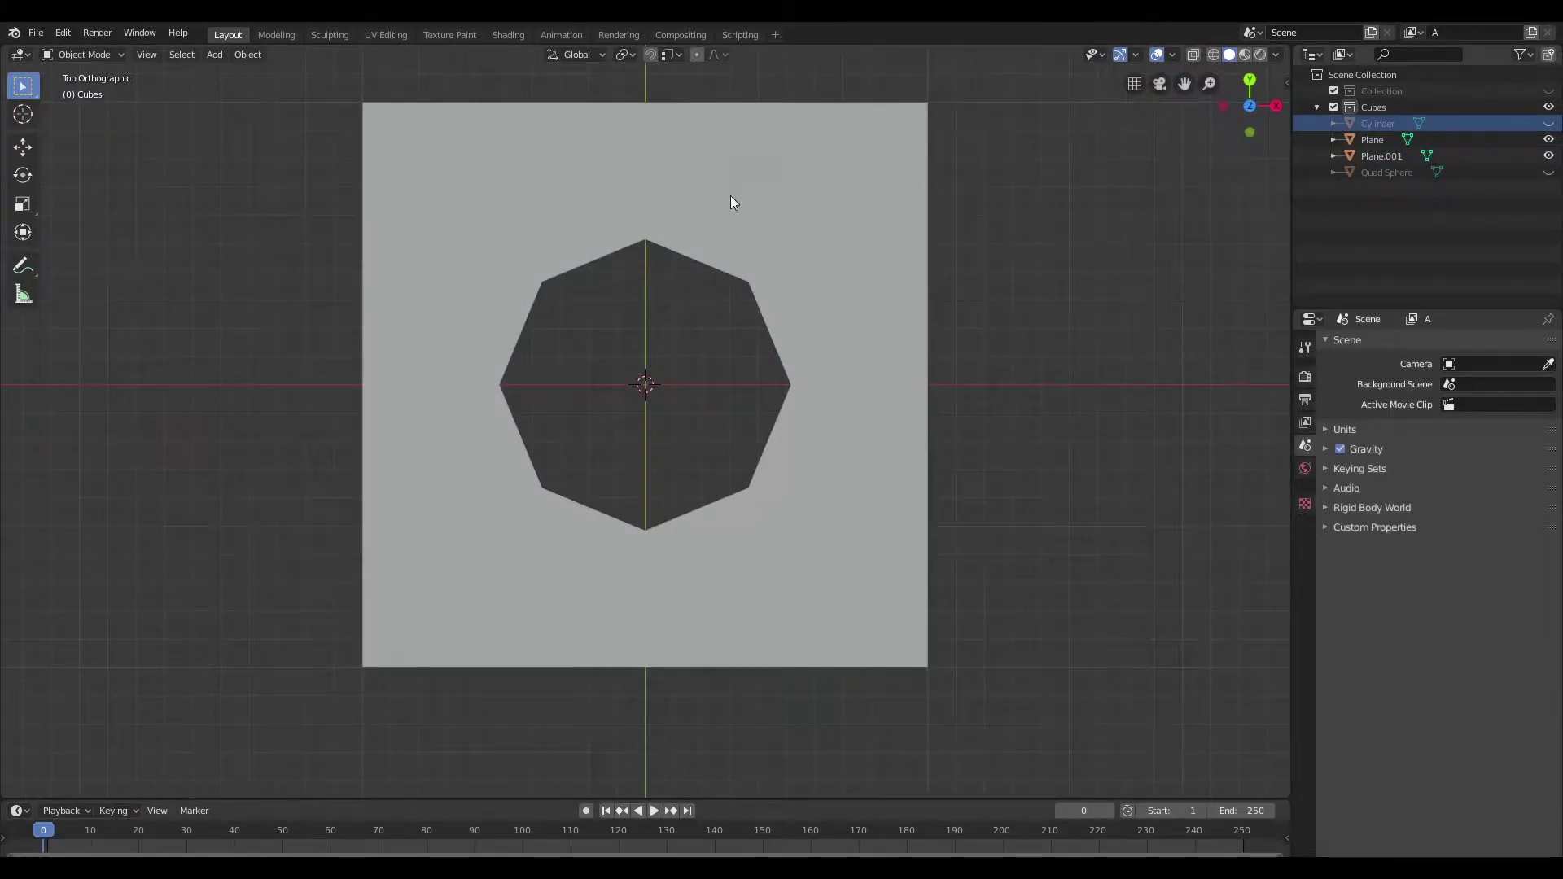
pyautogui.keyDown('shift'); pyautogui.moveTo(730, 196); pyautogui.dragTo(803, 212, button='middle'); pyautogui.keyUp('shift')
pyautogui.click(783, 213)
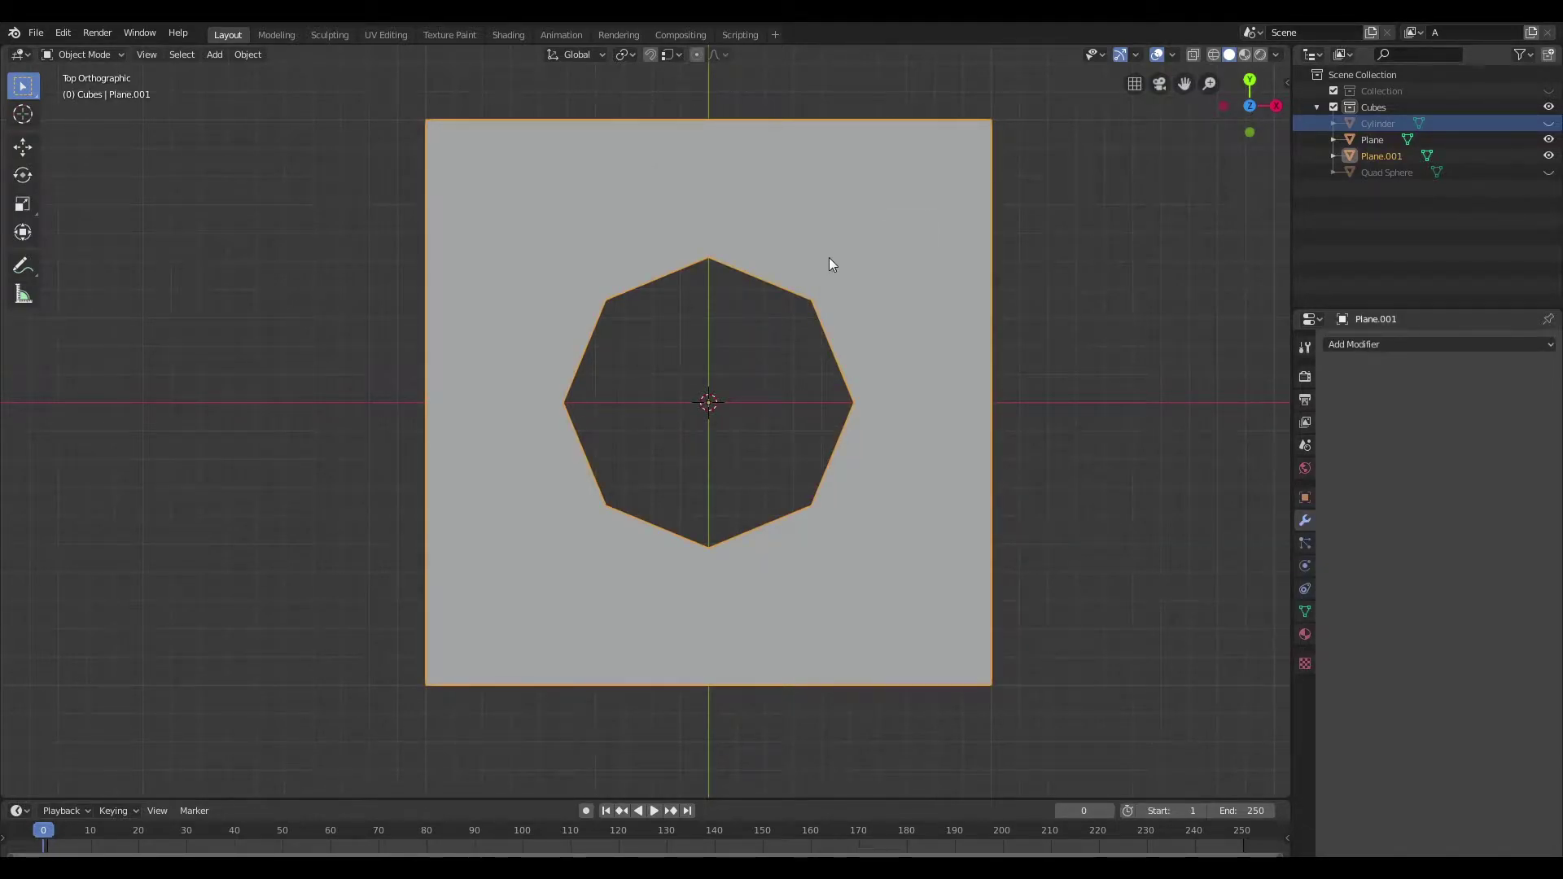
pyautogui.press('Tab')
pyautogui.keyDown('ctrl'); pyautogui.scroll(-1, 844, 258); pyautogui.keyUp('ctrl')
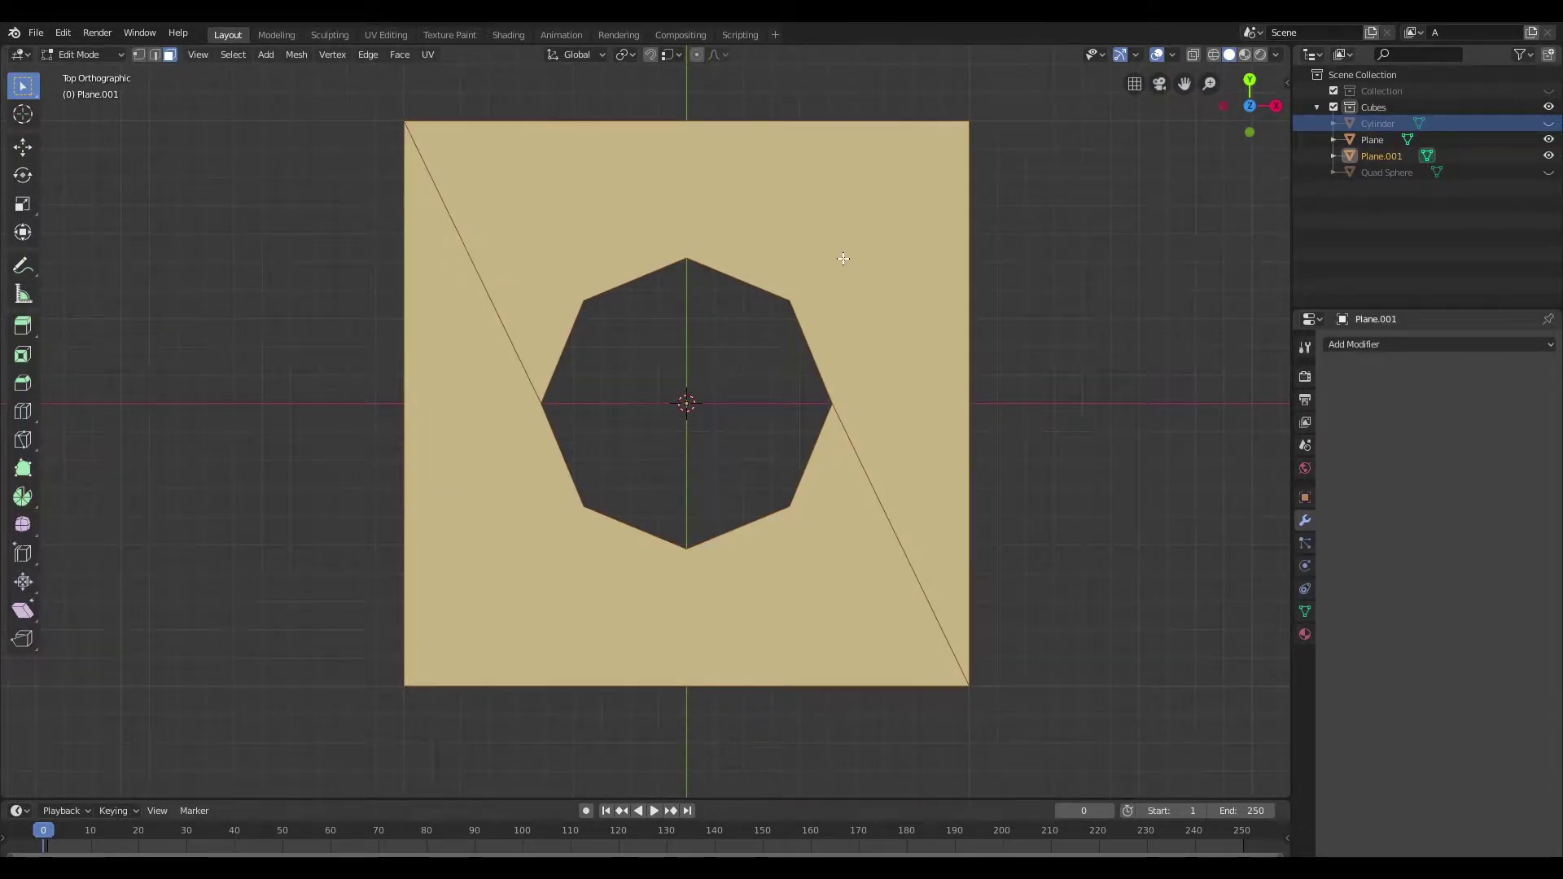
pyautogui.press('k')
pyautogui.click(686, 258)
pyautogui.press('c')
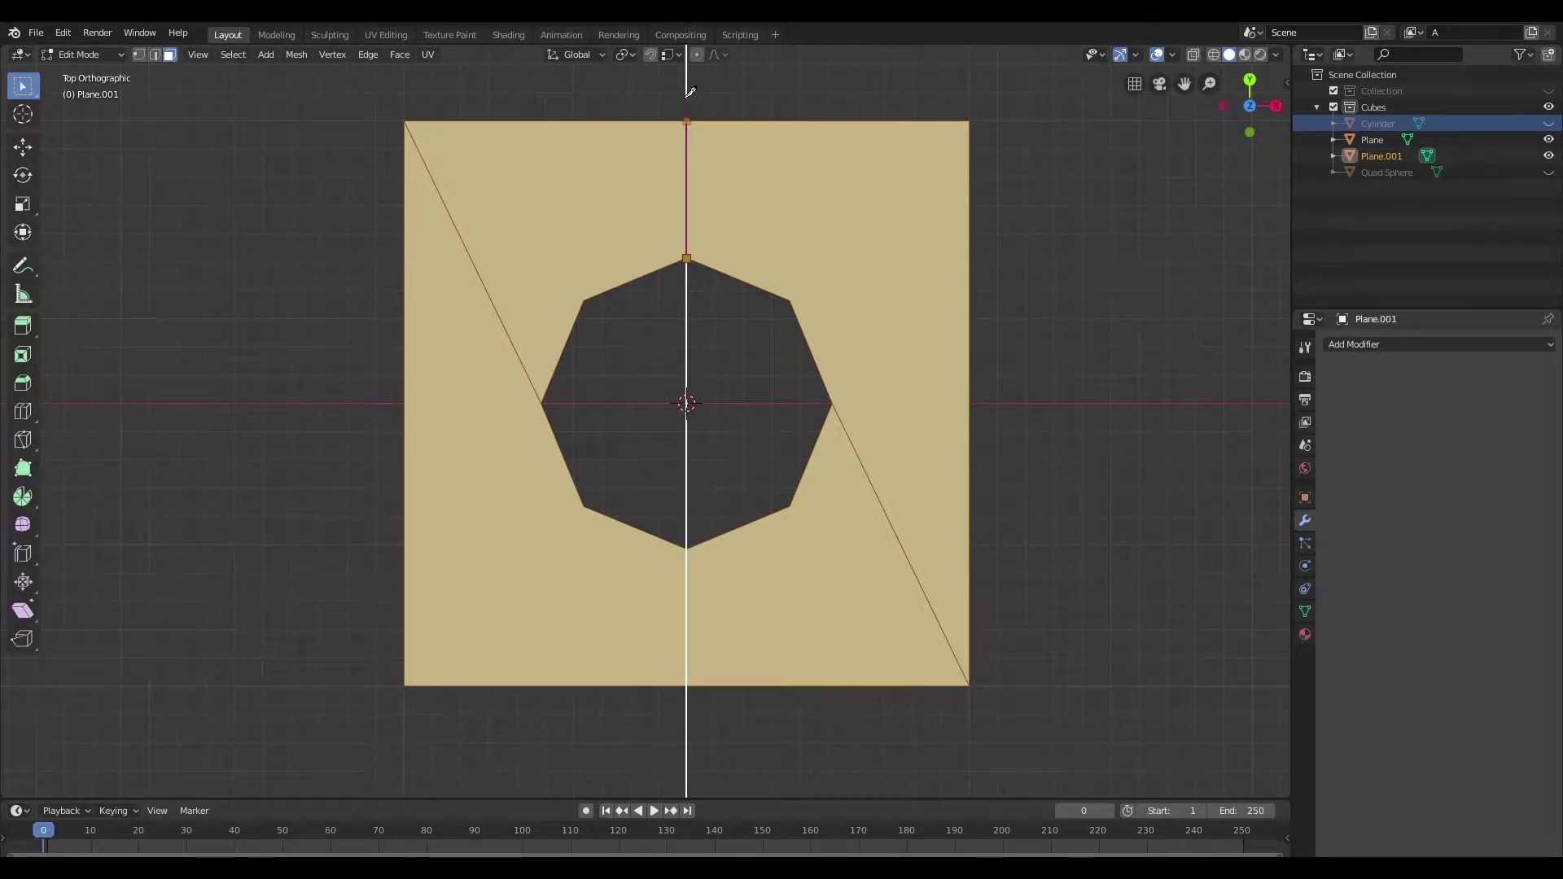
pyautogui.click(687, 97)
pyautogui.press('e')
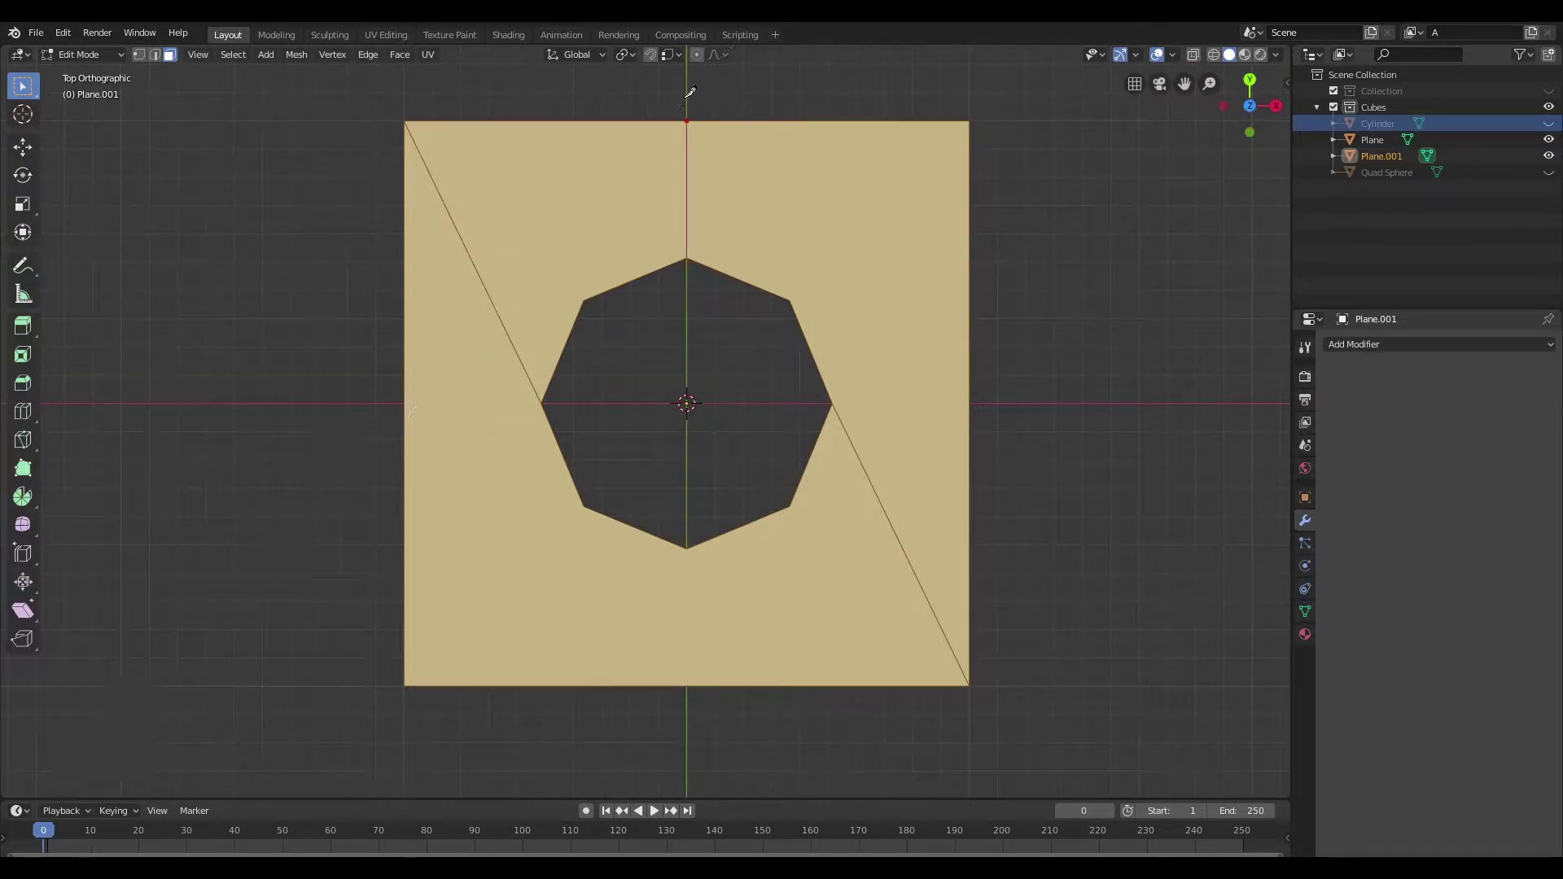
# Step: Knife-cut vertically from the hole's upper-right and upper-left vertices to the plane's upper edge
pyautogui.click(796, 289)
pyautogui.press('y')
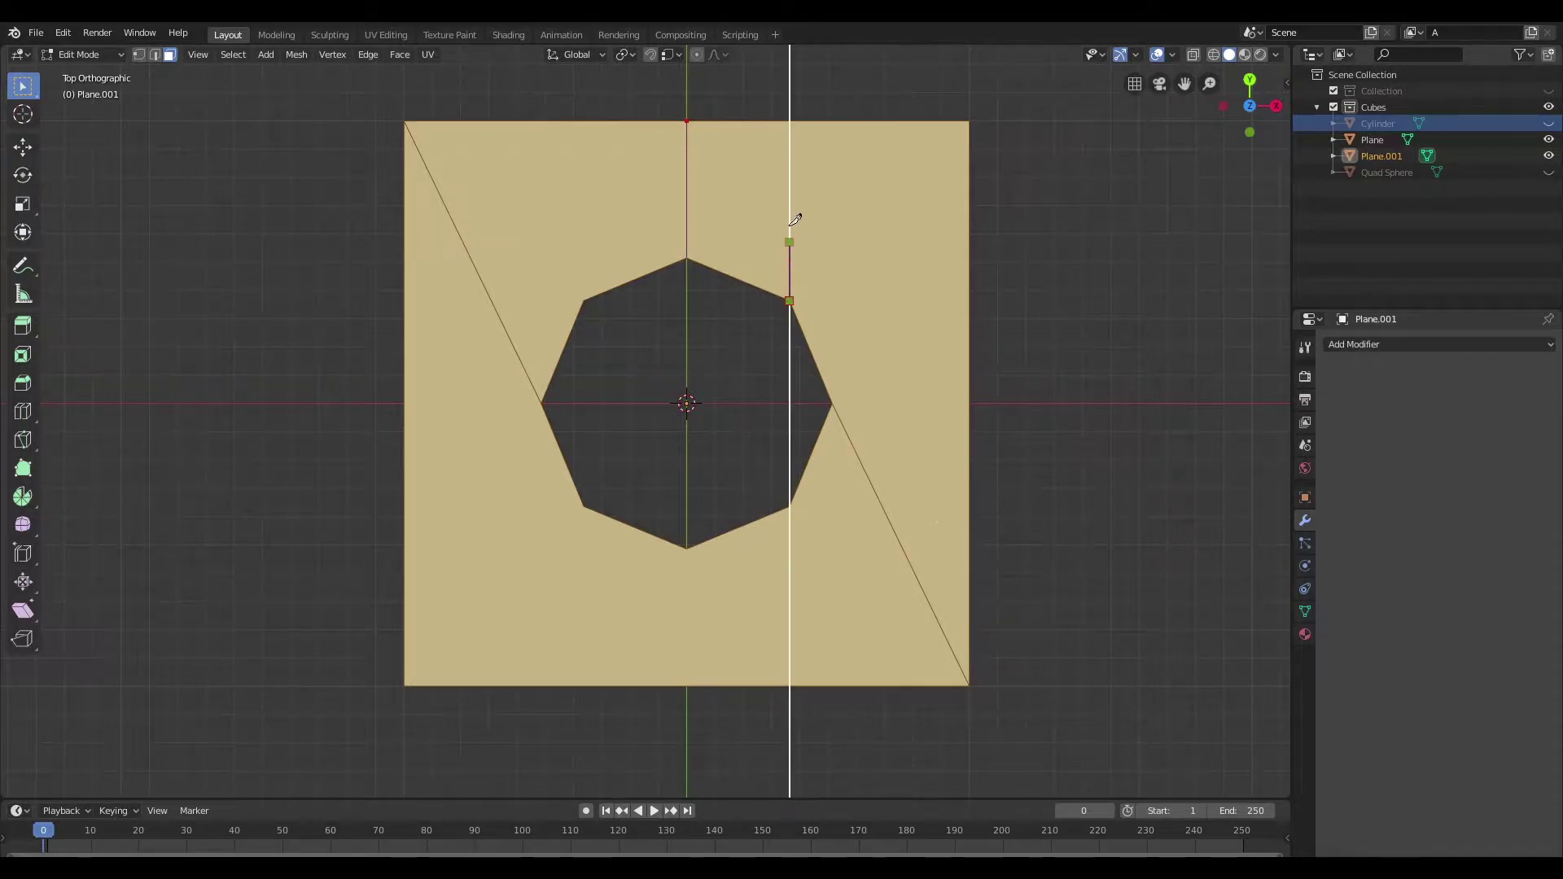
pyautogui.click(790, 107)
pyautogui.press('x')
pyautogui.press('e')
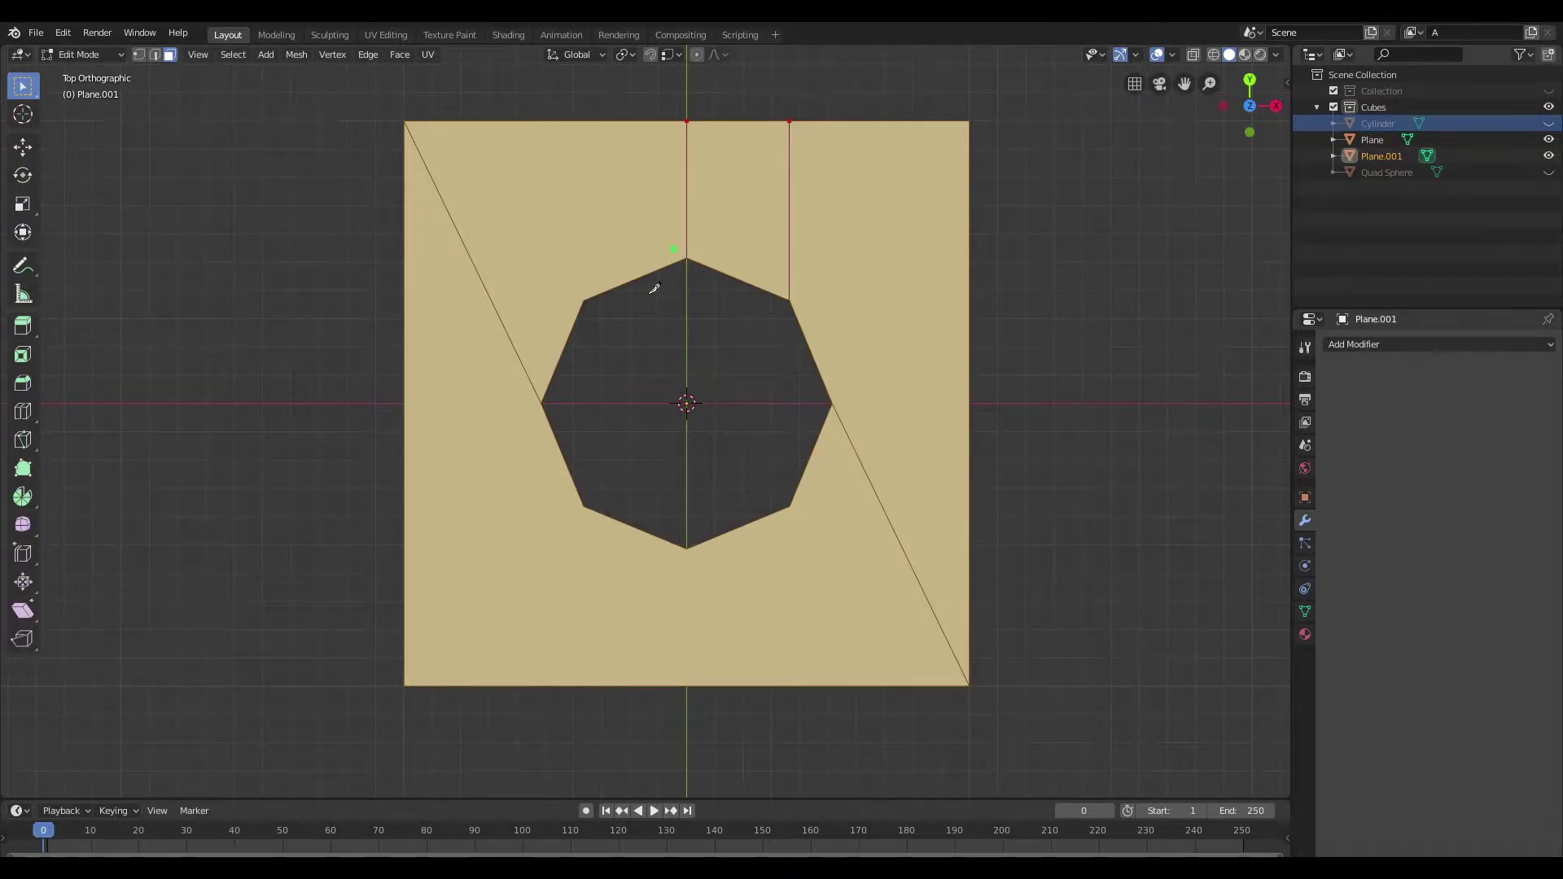
pyautogui.click(583, 300)
pyautogui.press('y')
pyautogui.click(603, 102)
# Step: Knife-cut horizontally from the hole's three left-side vertices to the plane's left edge
pyautogui.click(583, 300)
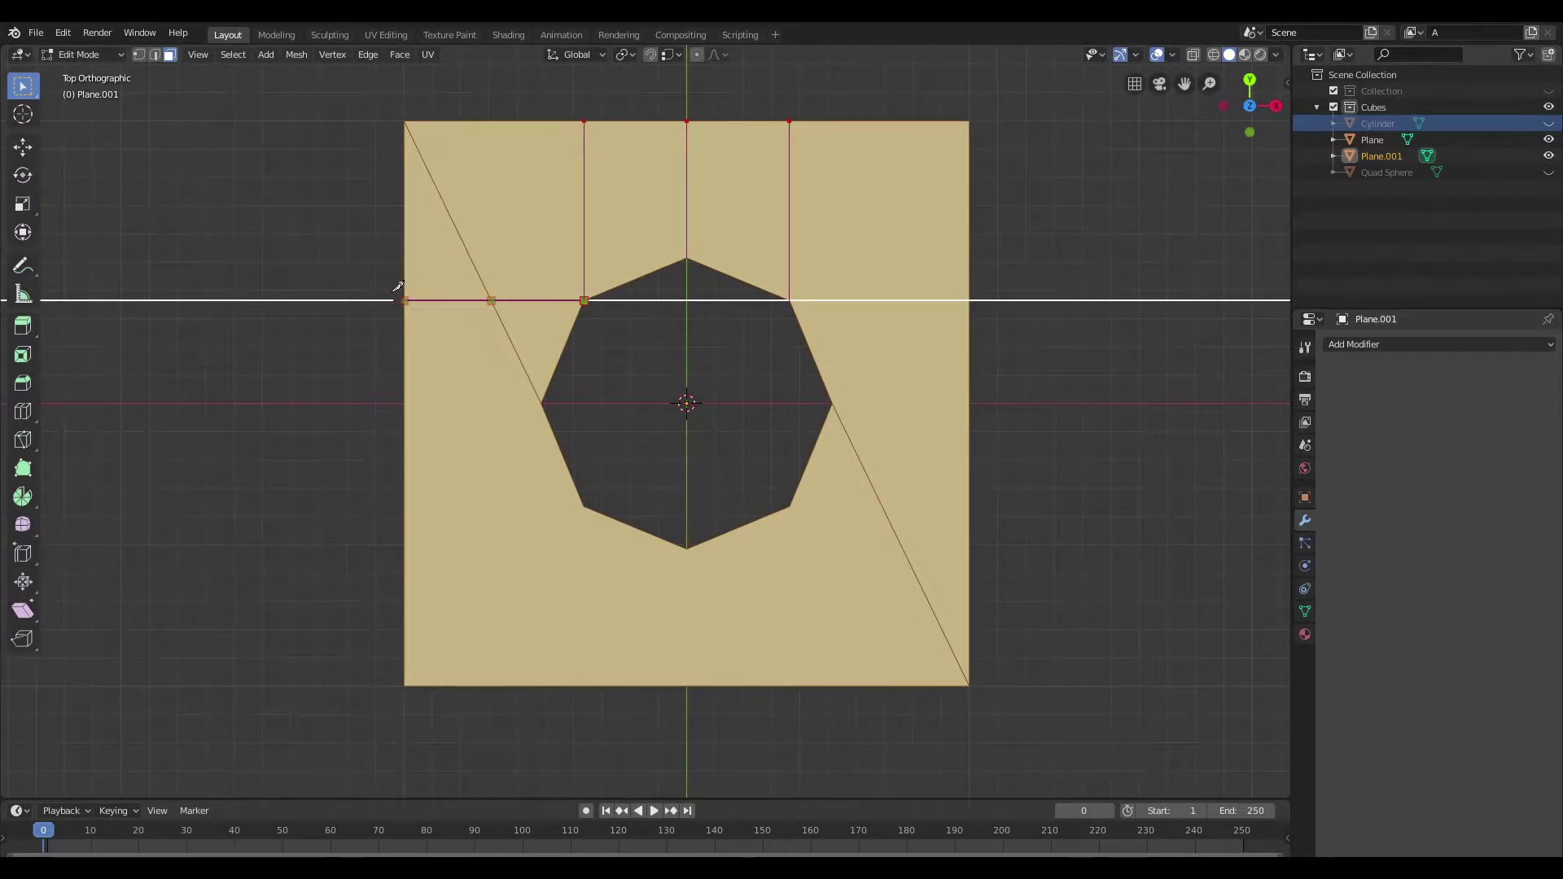
pyautogui.click(389, 297)
pyautogui.press('e')
pyautogui.click(542, 403)
pyautogui.press('x')
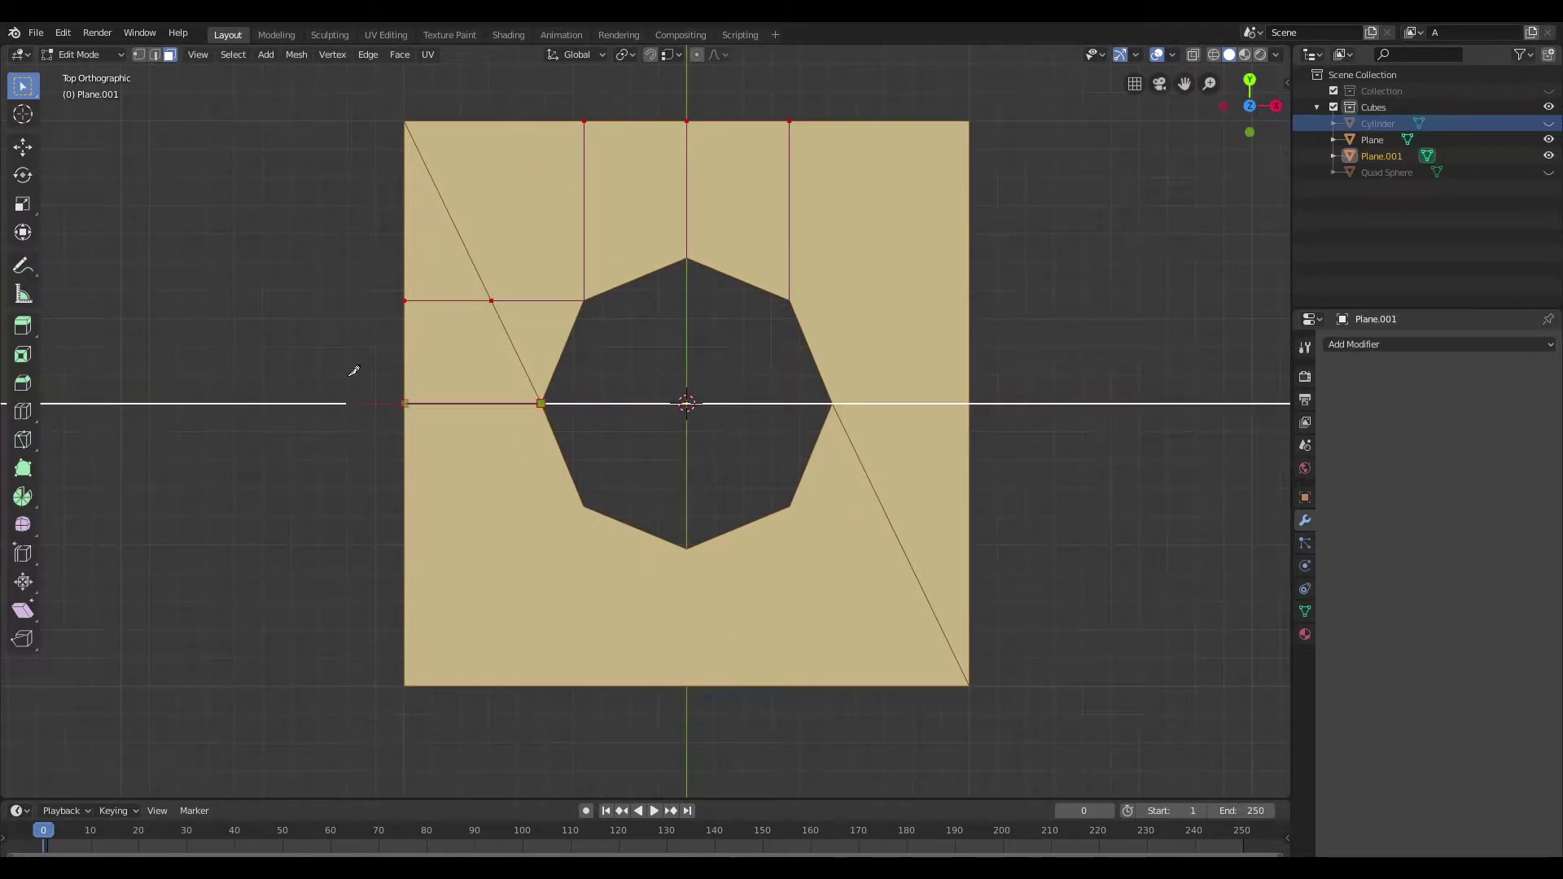
pyautogui.click(407, 403)
pyautogui.click(583, 506)
pyautogui.press('x')
pyautogui.click(405, 506)
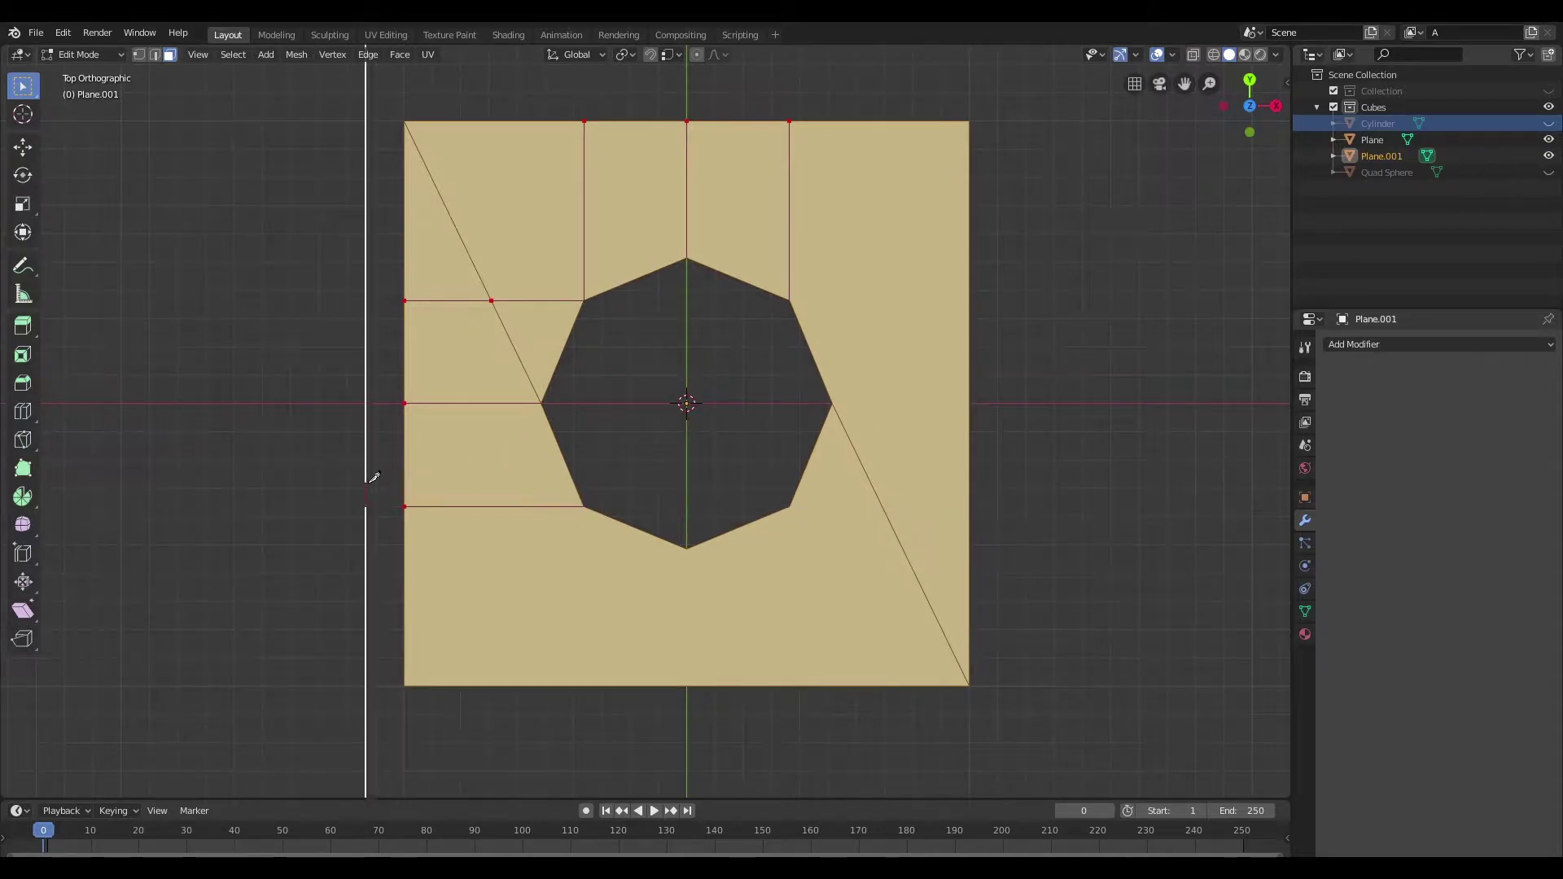
# Step: Knife-cut vertically from the hole's three lower vertices to the plane's lower edge
pyautogui.click(584, 507)
pyautogui.press('y')
pyautogui.click(621, 708)
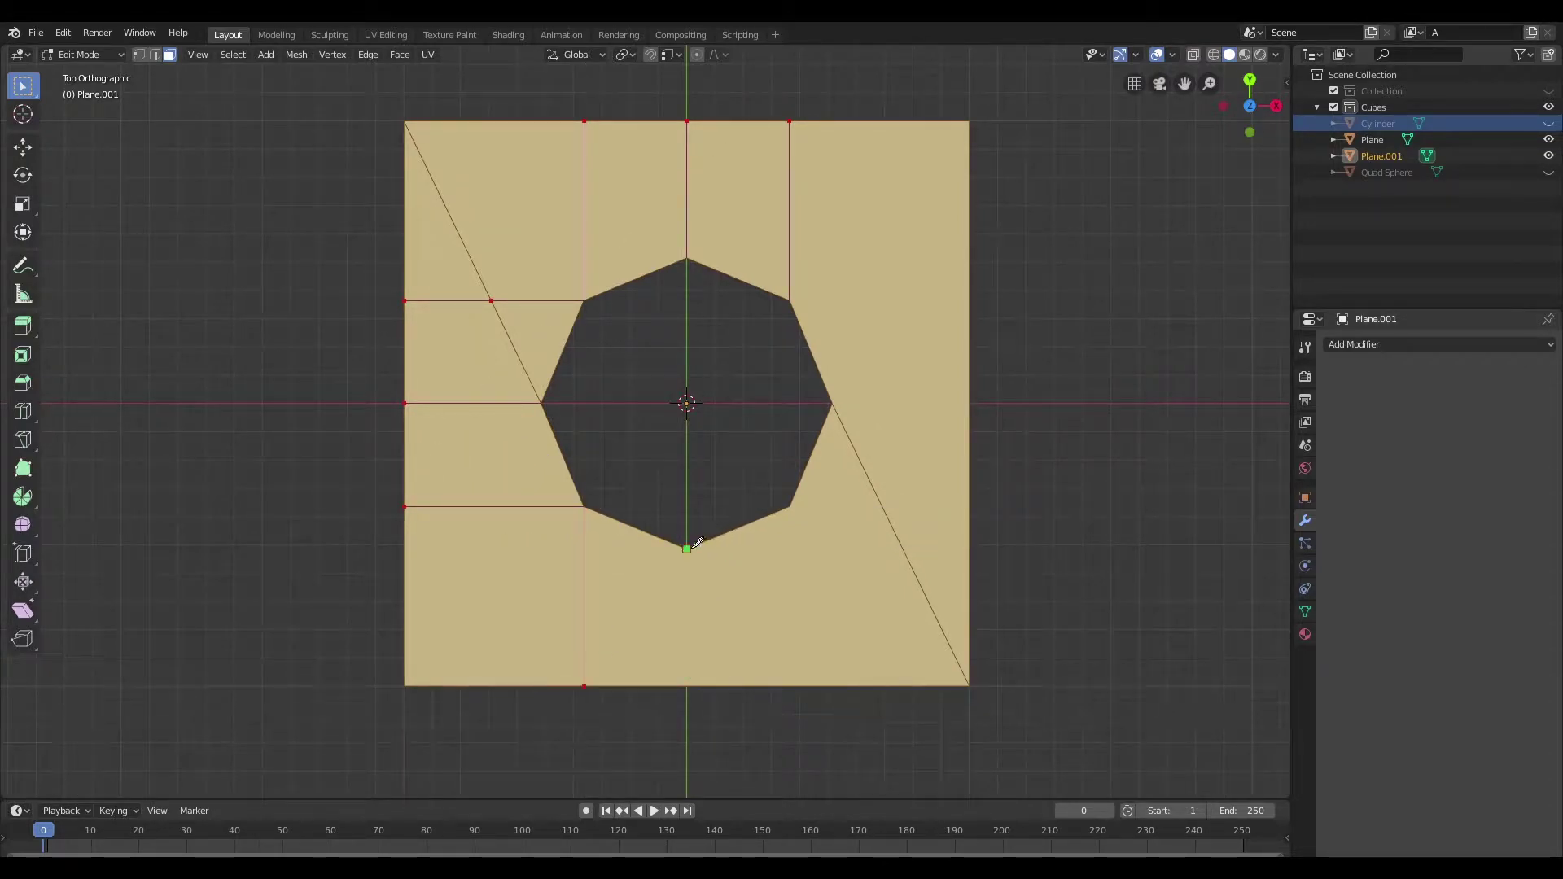
pyautogui.click(686, 547)
pyautogui.press('y')
pyautogui.click(739, 699)
pyautogui.click(790, 506)
pyautogui.click(793, 704)
pyautogui.press('e')
# Step: Knife-cut horizontally from the hole's three right-side vertices to the plane's right edge and finish the knife cuts
pyautogui.click(831, 402)
pyautogui.click(1067, 404)
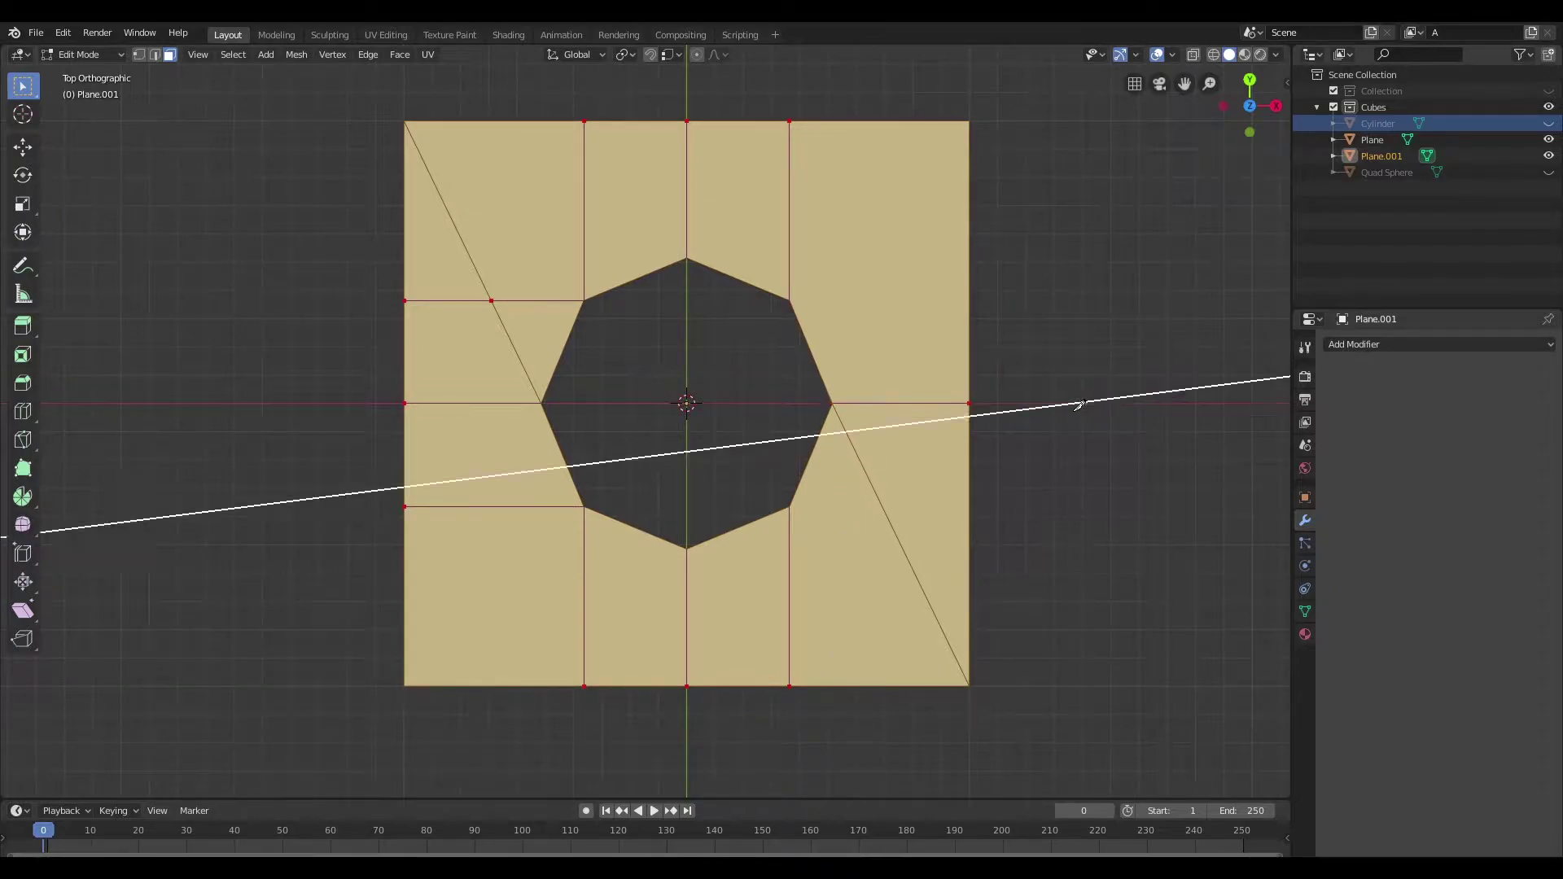
pyautogui.press('e')
pyautogui.click(789, 507)
pyautogui.click(997, 505)
pyautogui.click(800, 300)
pyautogui.press('x')
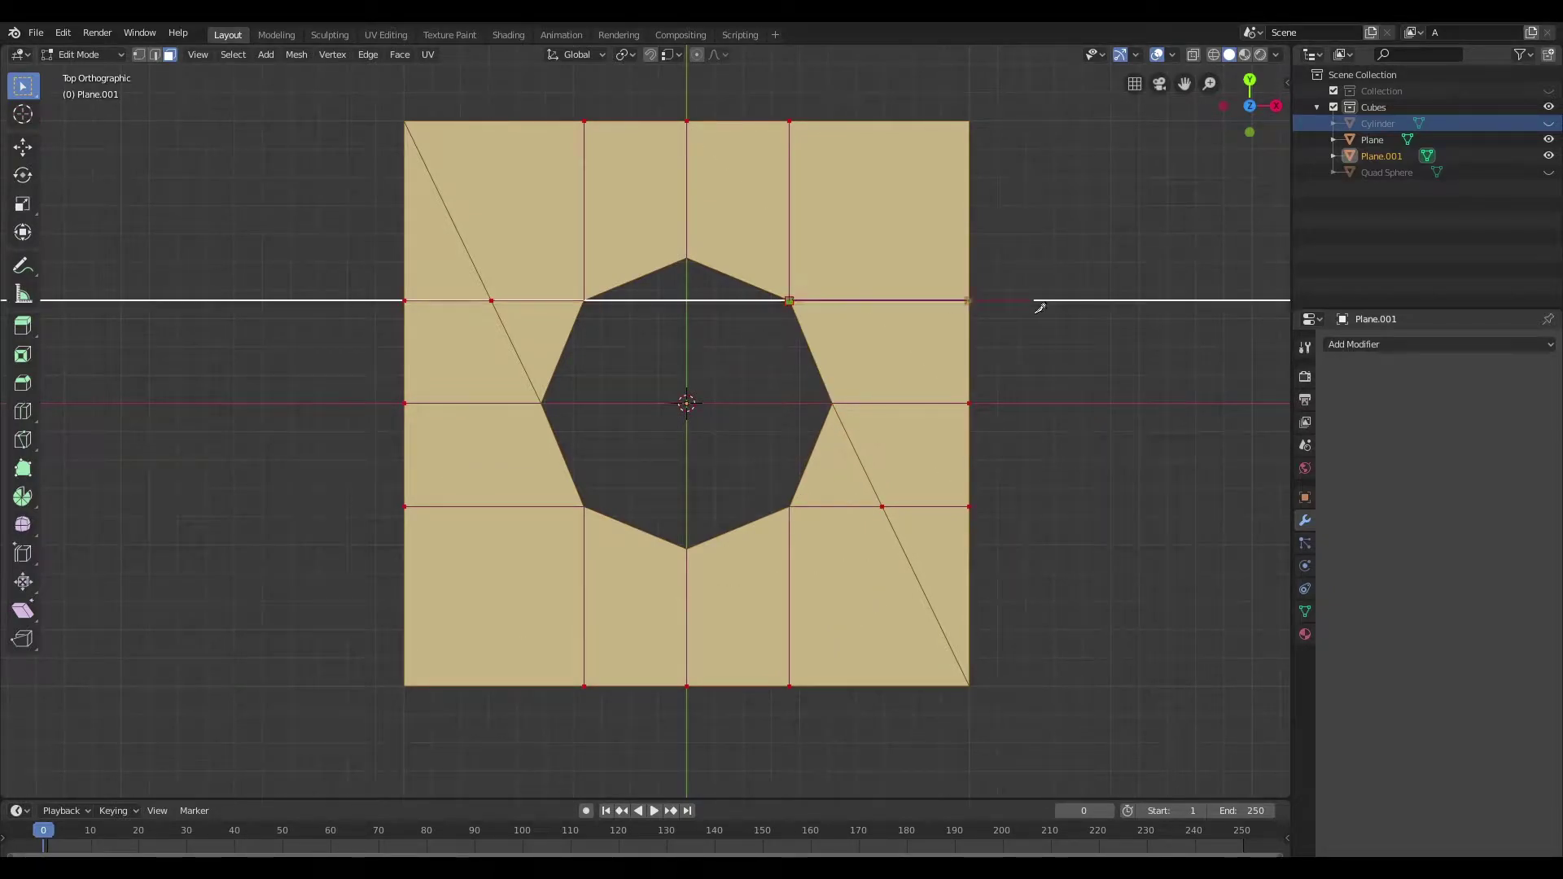
pyautogui.click(1040, 308)
pyautogui.press('Return')
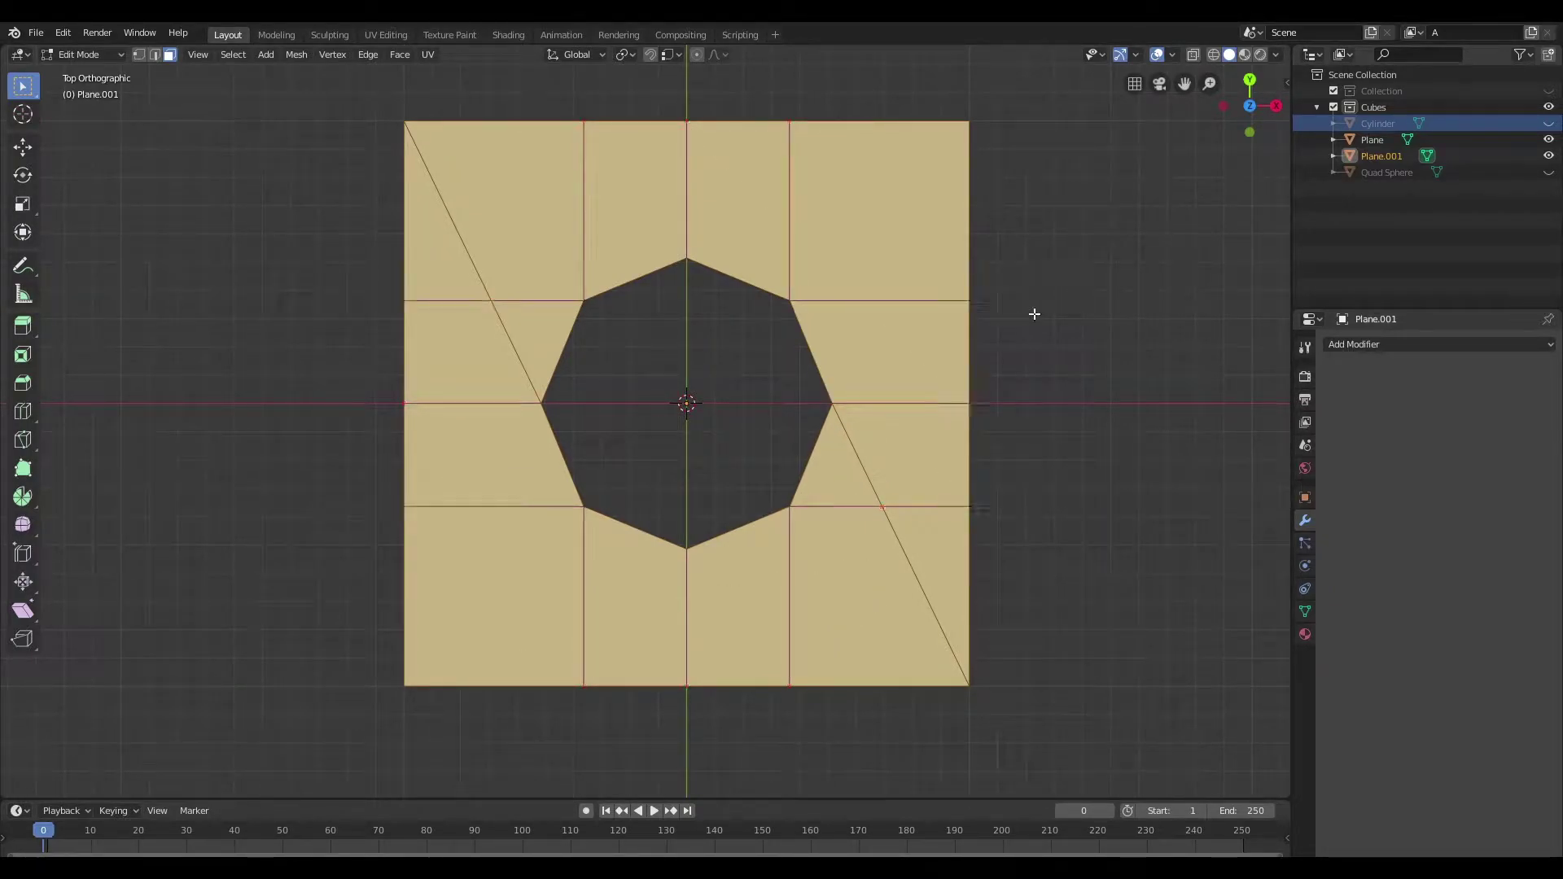
# Step: Dissolve the two diagonal edge segments that touch the hole's leftmost and rightmost vertices
pyautogui.click(508, 346)
pyautogui.moveTo(509, 346); pyautogui.dragTo(544, 384, button='middle')
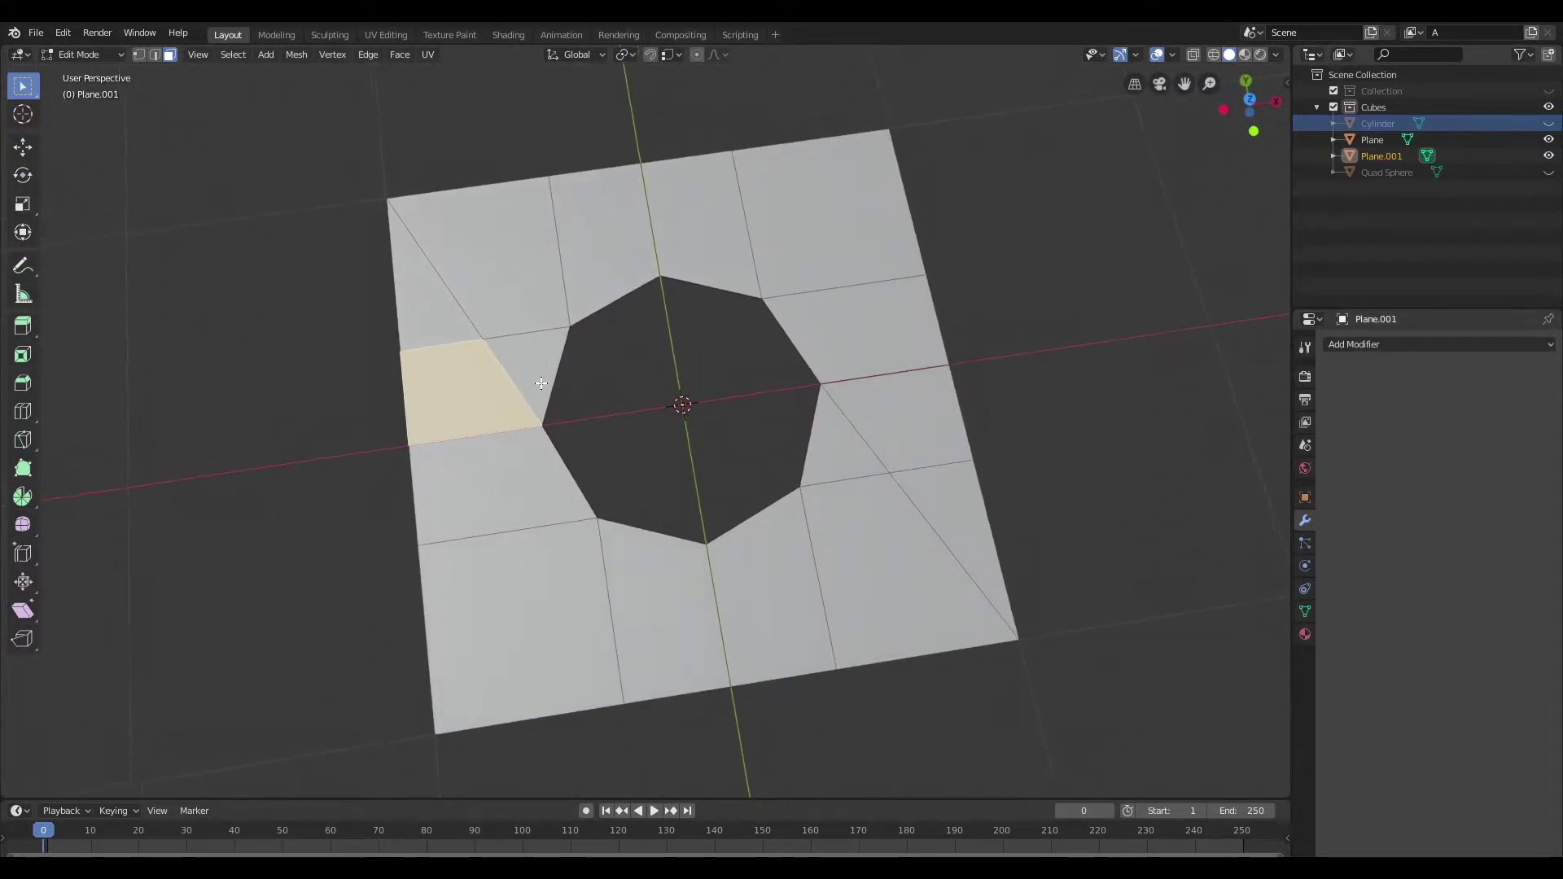
pyautogui.press('c')
pyautogui.keyDown('shift'); pyautogui.click(517, 392); pyautogui.keyUp('shift')
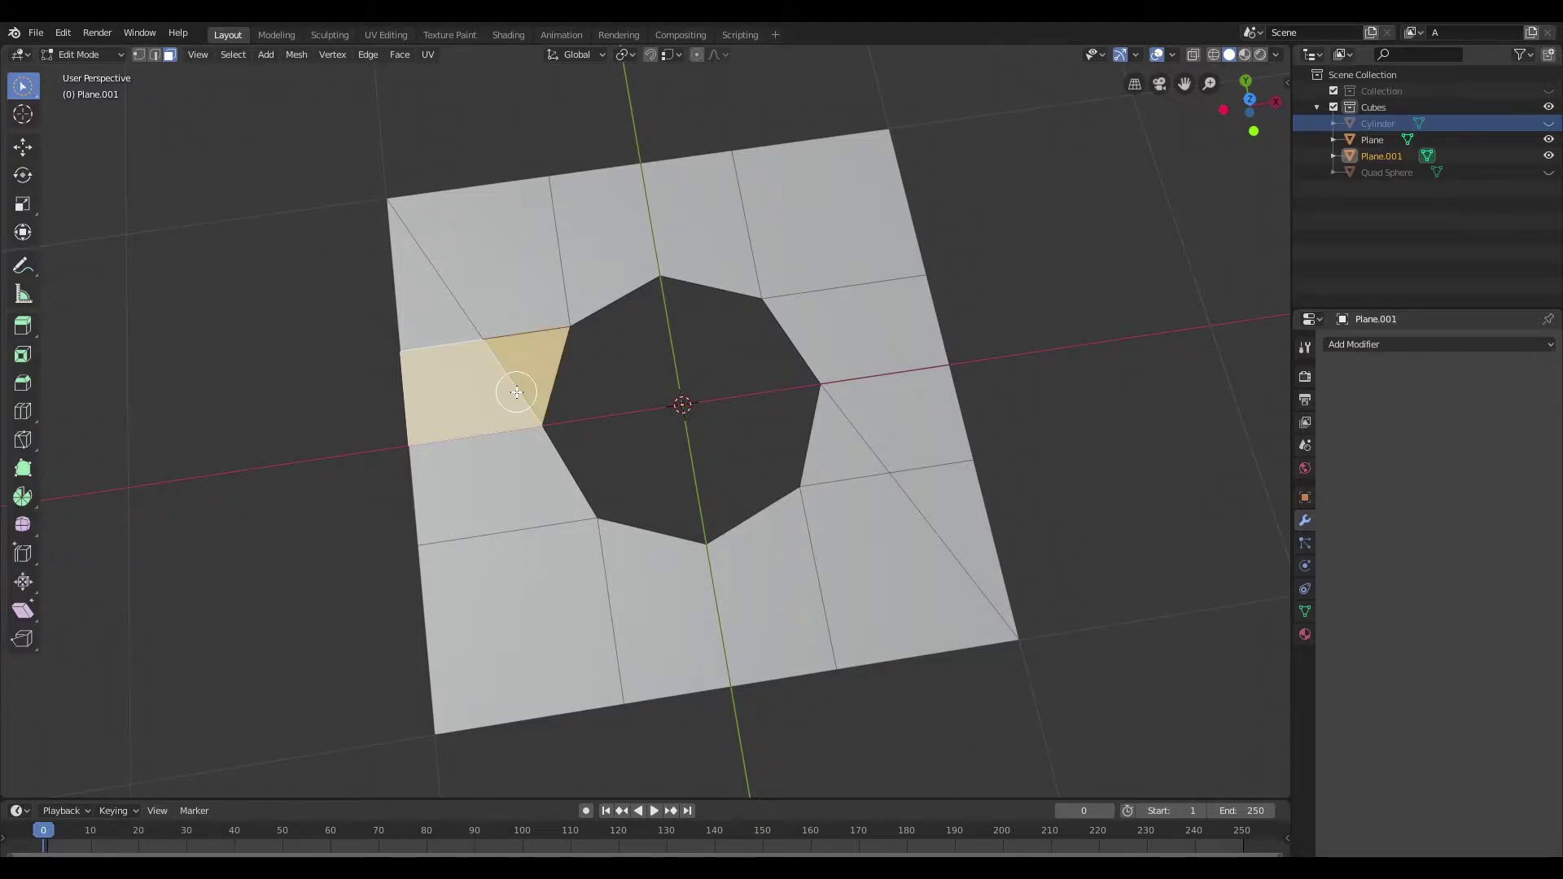
pyautogui.press('2')
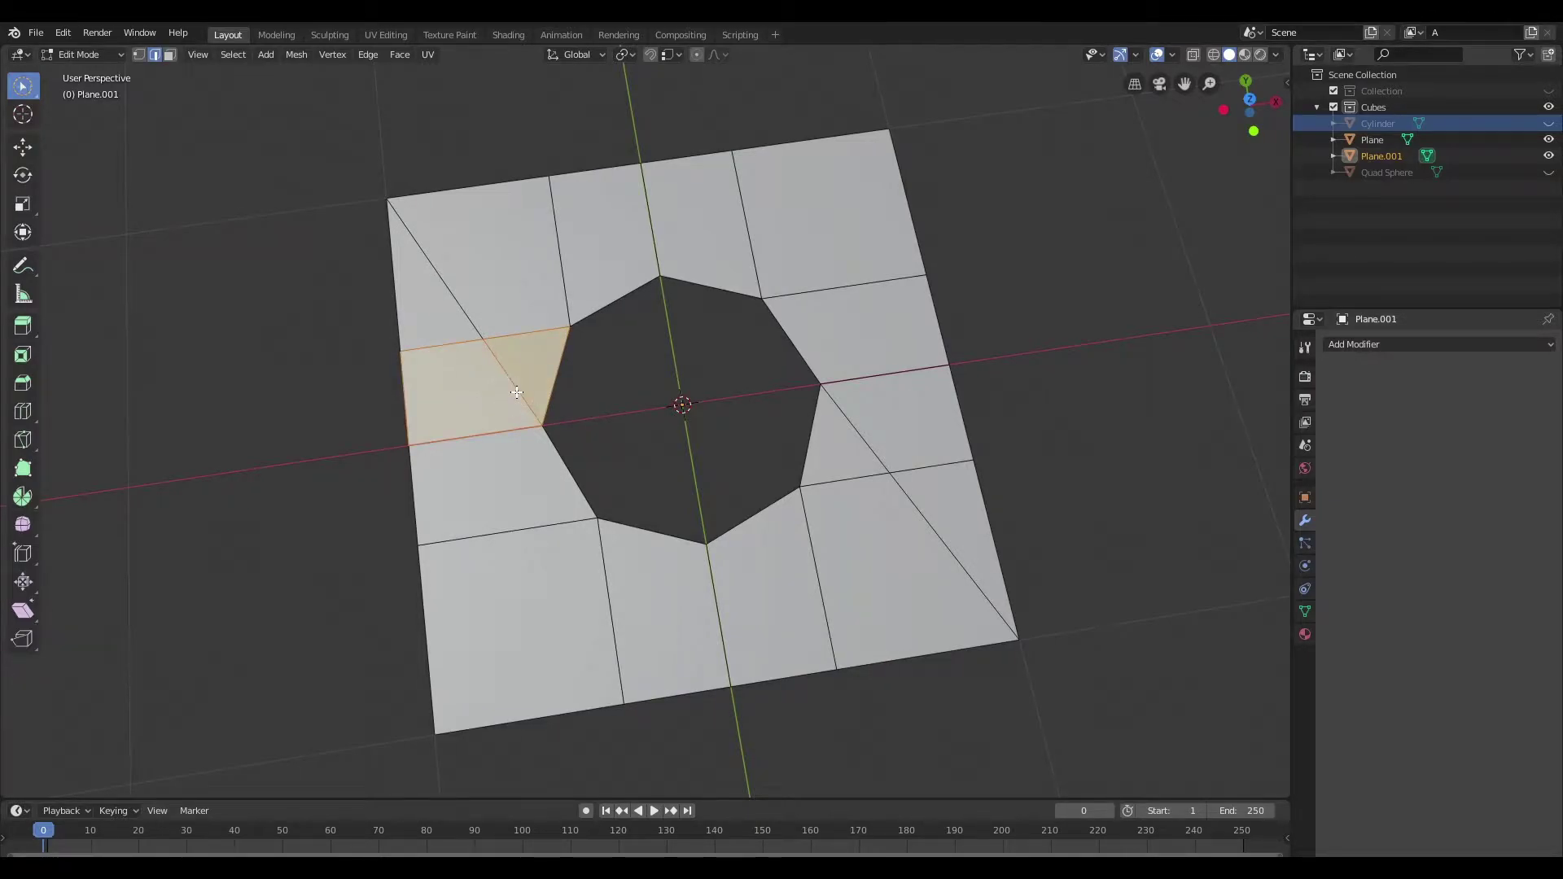
pyautogui.click(517, 389)
pyautogui.keyDown('shift'); pyautogui.click(858, 430); pyautogui.keyUp('shift')
pyautogui.press('x')
pyautogui.click(885, 252)
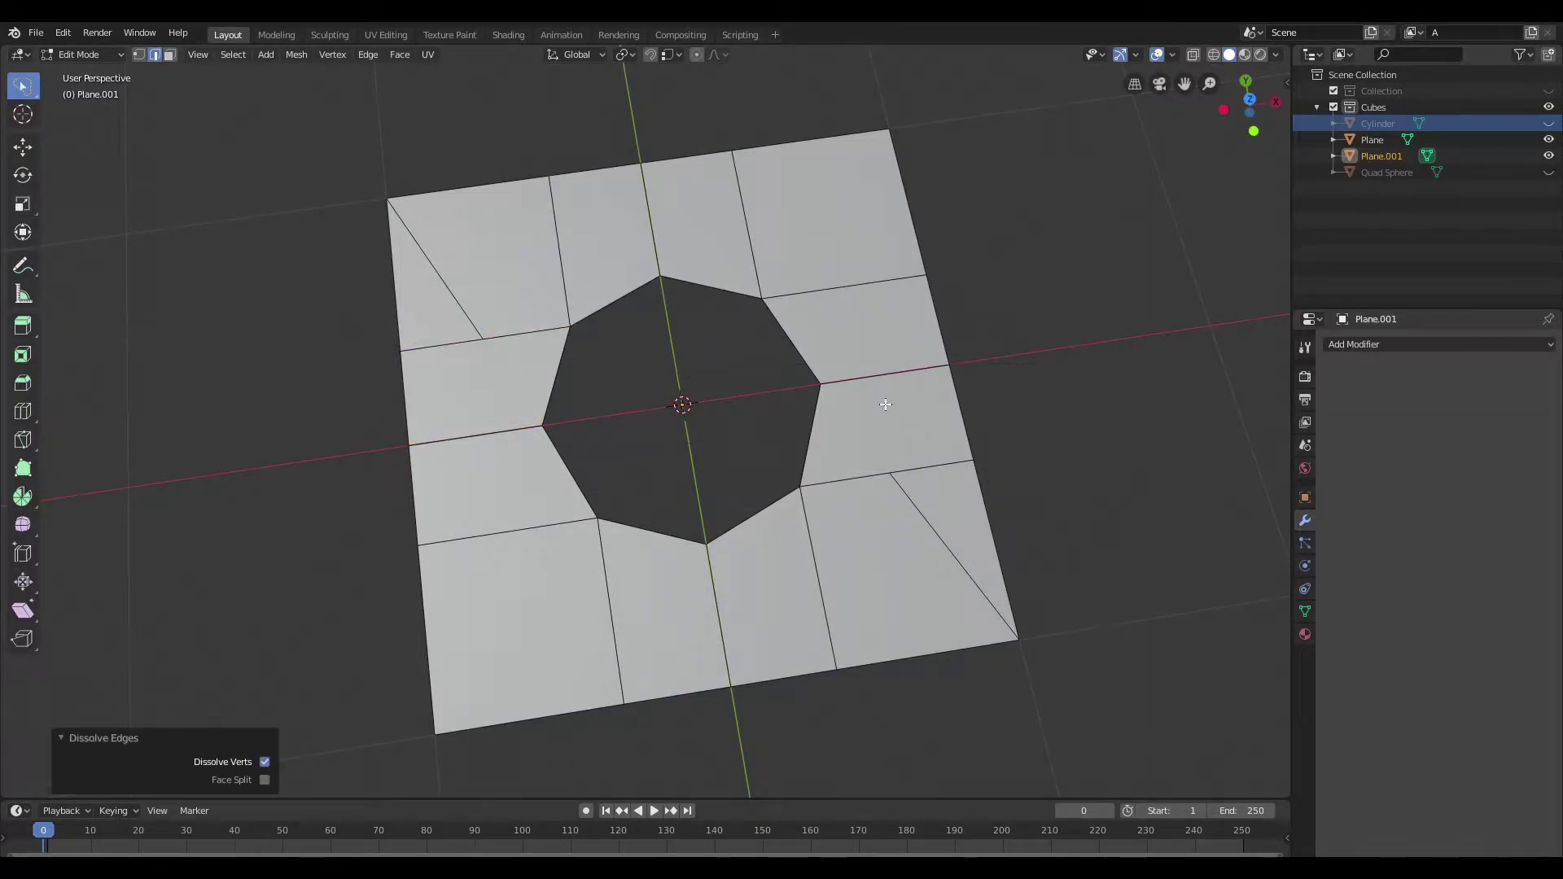
# Step: Merge the stray vertex on the upper-left horizontal cut into that cut's end vertex on the left edge, using At First
pyautogui.moveTo(883, 401); pyautogui.dragTo(905, 481, button='middle')
pyautogui.press('`')
pyautogui.click(905, 344)
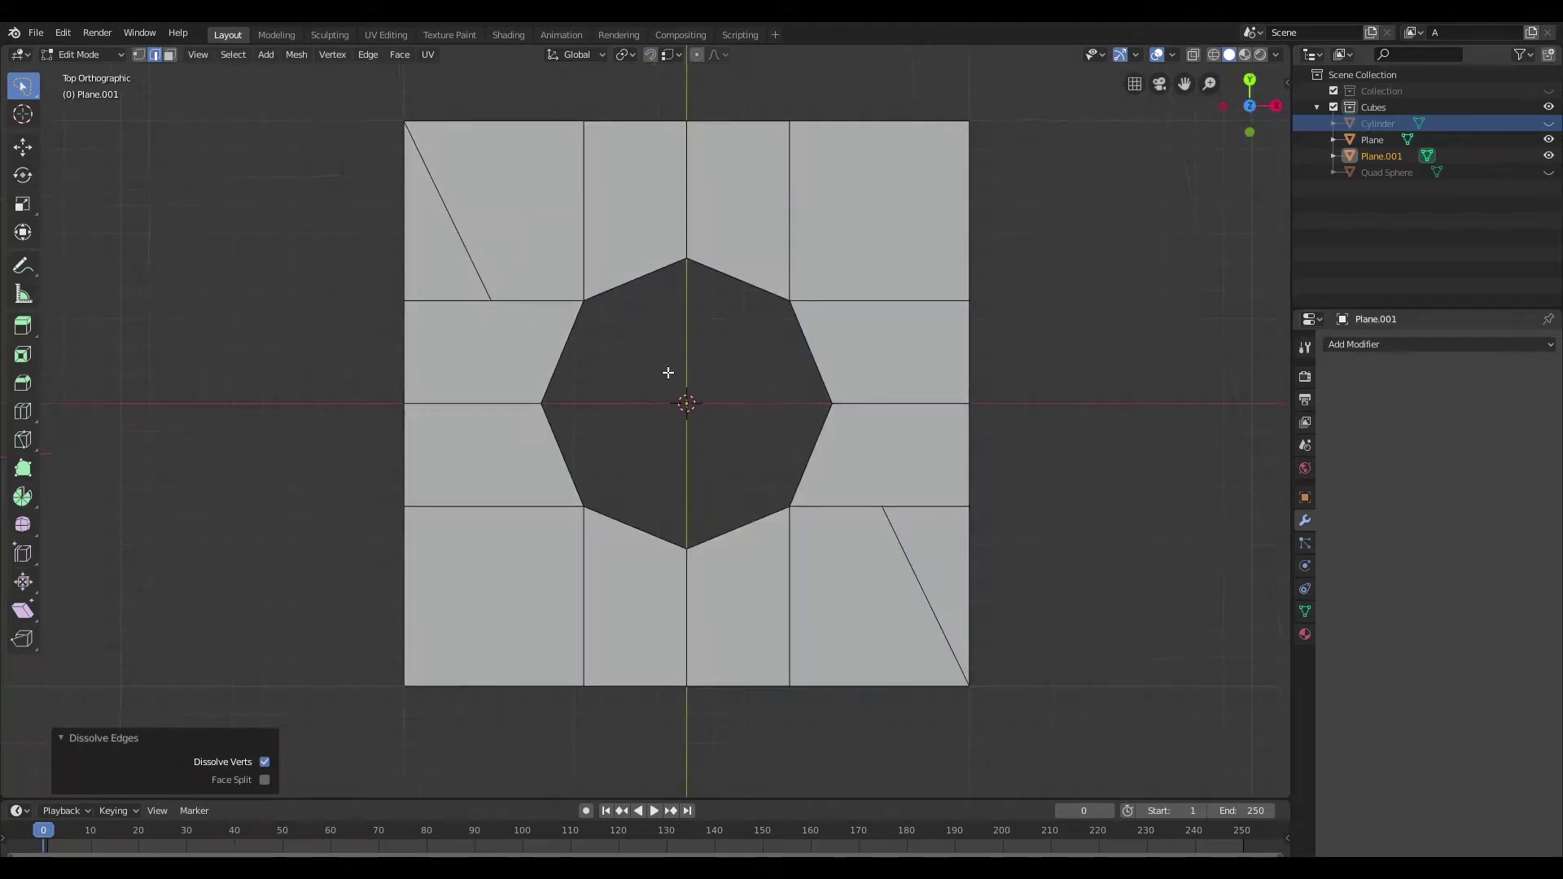
pyautogui.press('1')
pyautogui.click(491, 300)
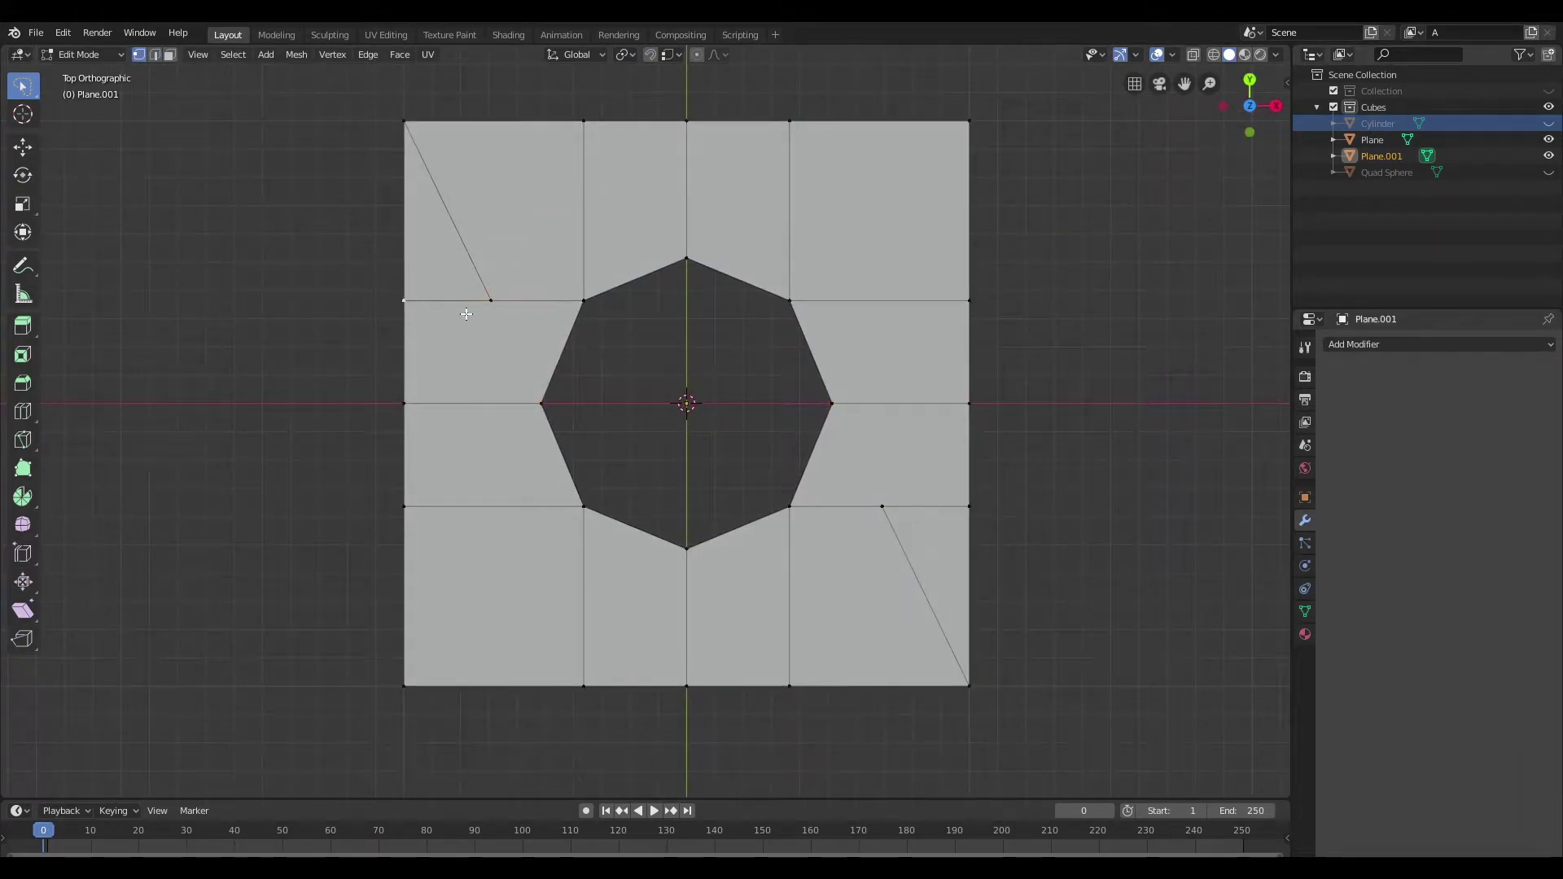
pyautogui.press('m')
pyautogui.click(504, 306)
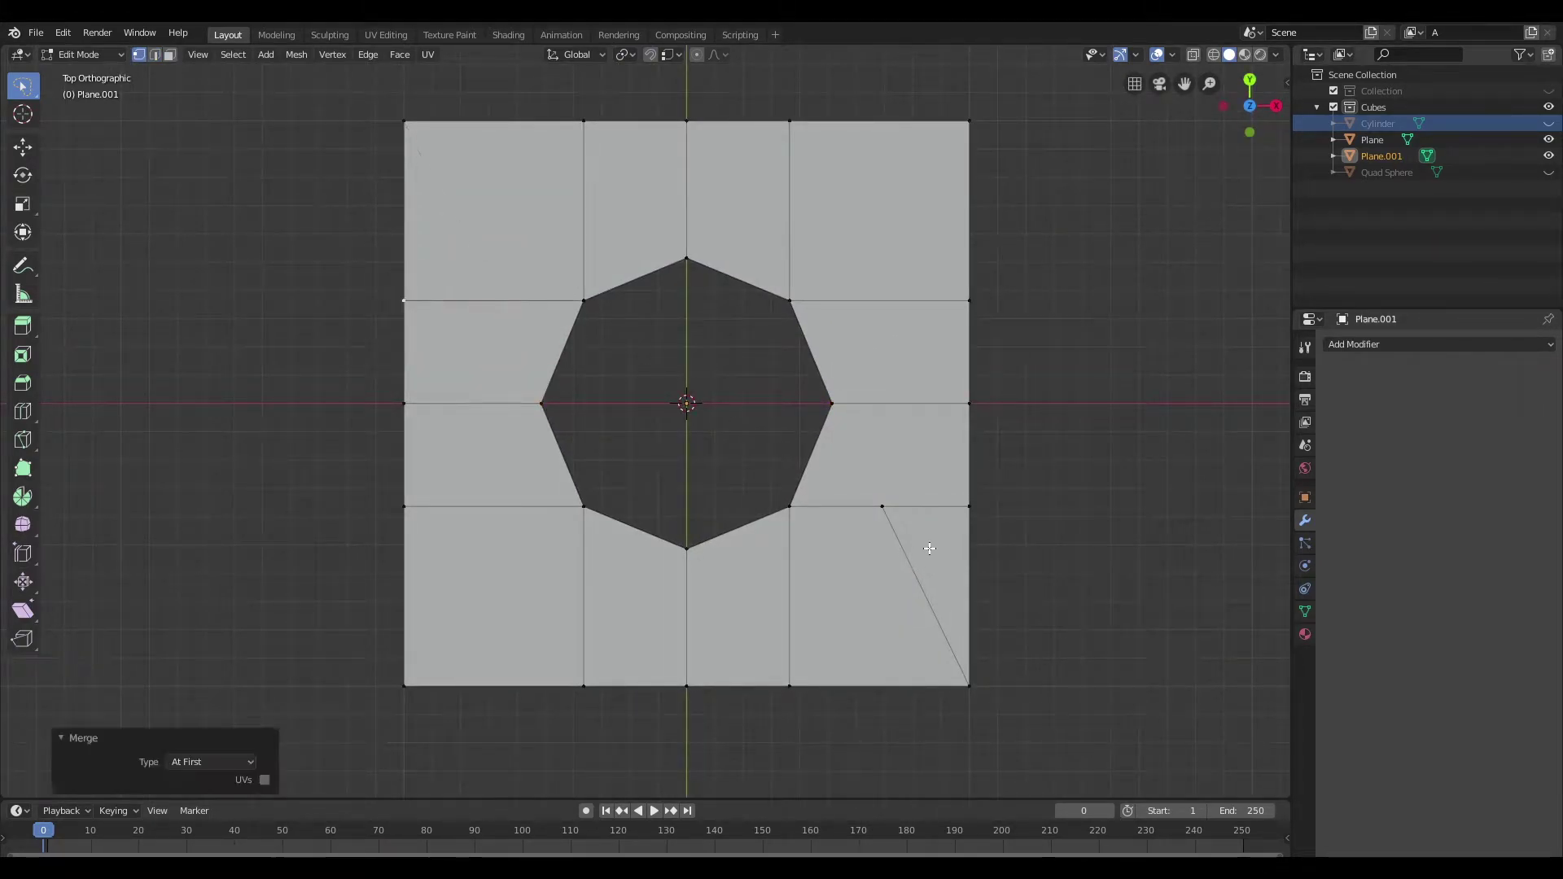
# Step: Merge the stray vertex on the lower-right horizontal cut into that cut's end vertex on the right edge, using At First
pyautogui.click(968, 506)
pyautogui.keyDown('shift'); pyautogui.click(882, 507); pyautogui.keyUp('shift')
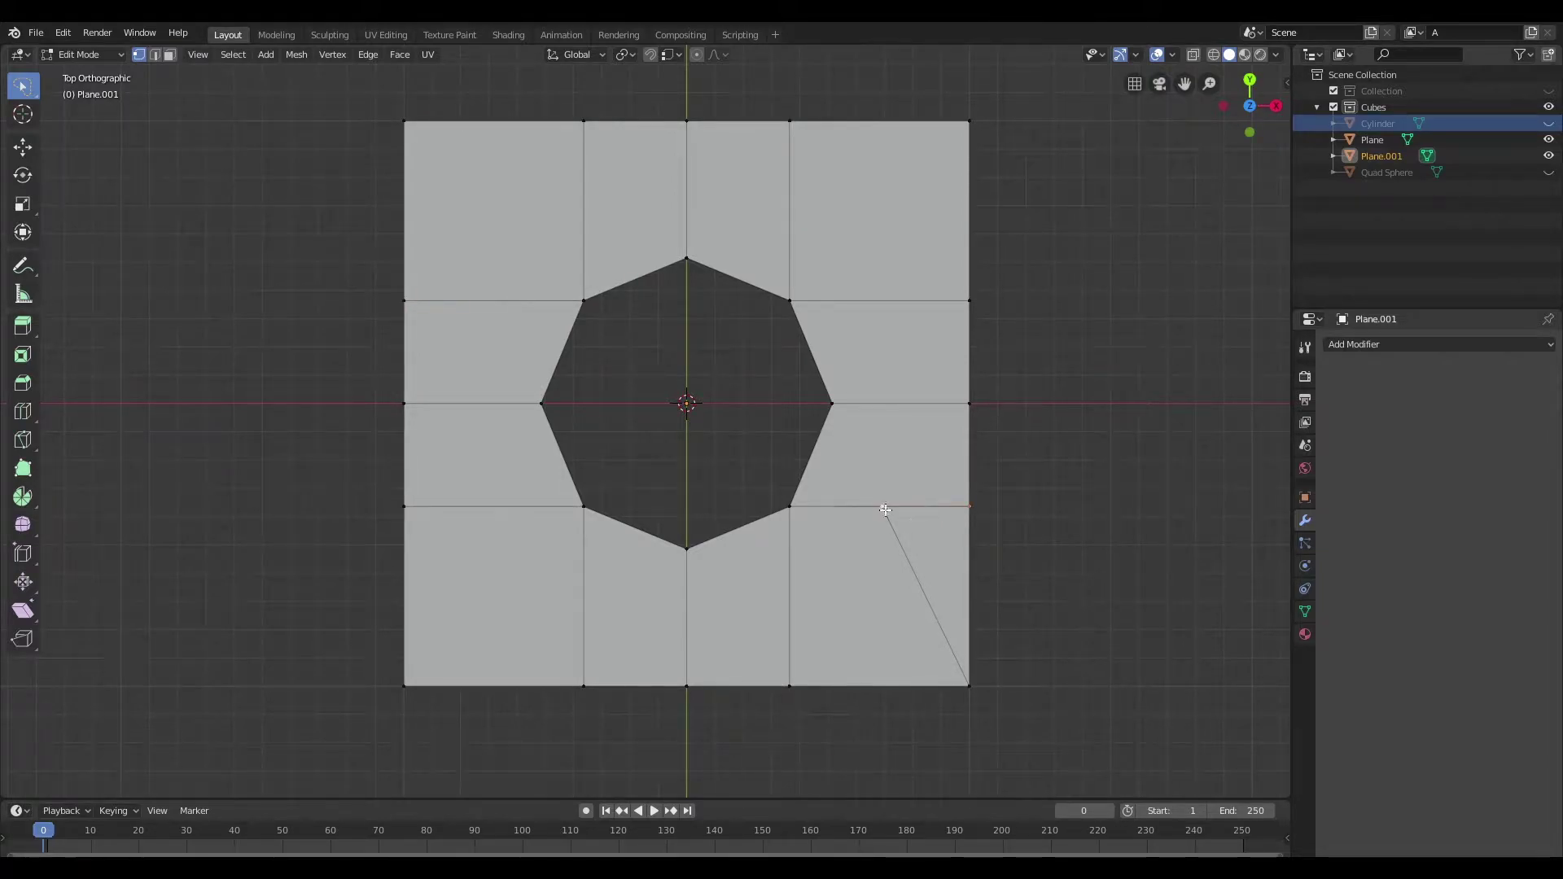
pyautogui.press('q')
pyautogui.click(848, 527)
pyautogui.scroll(-2, 980, 485)
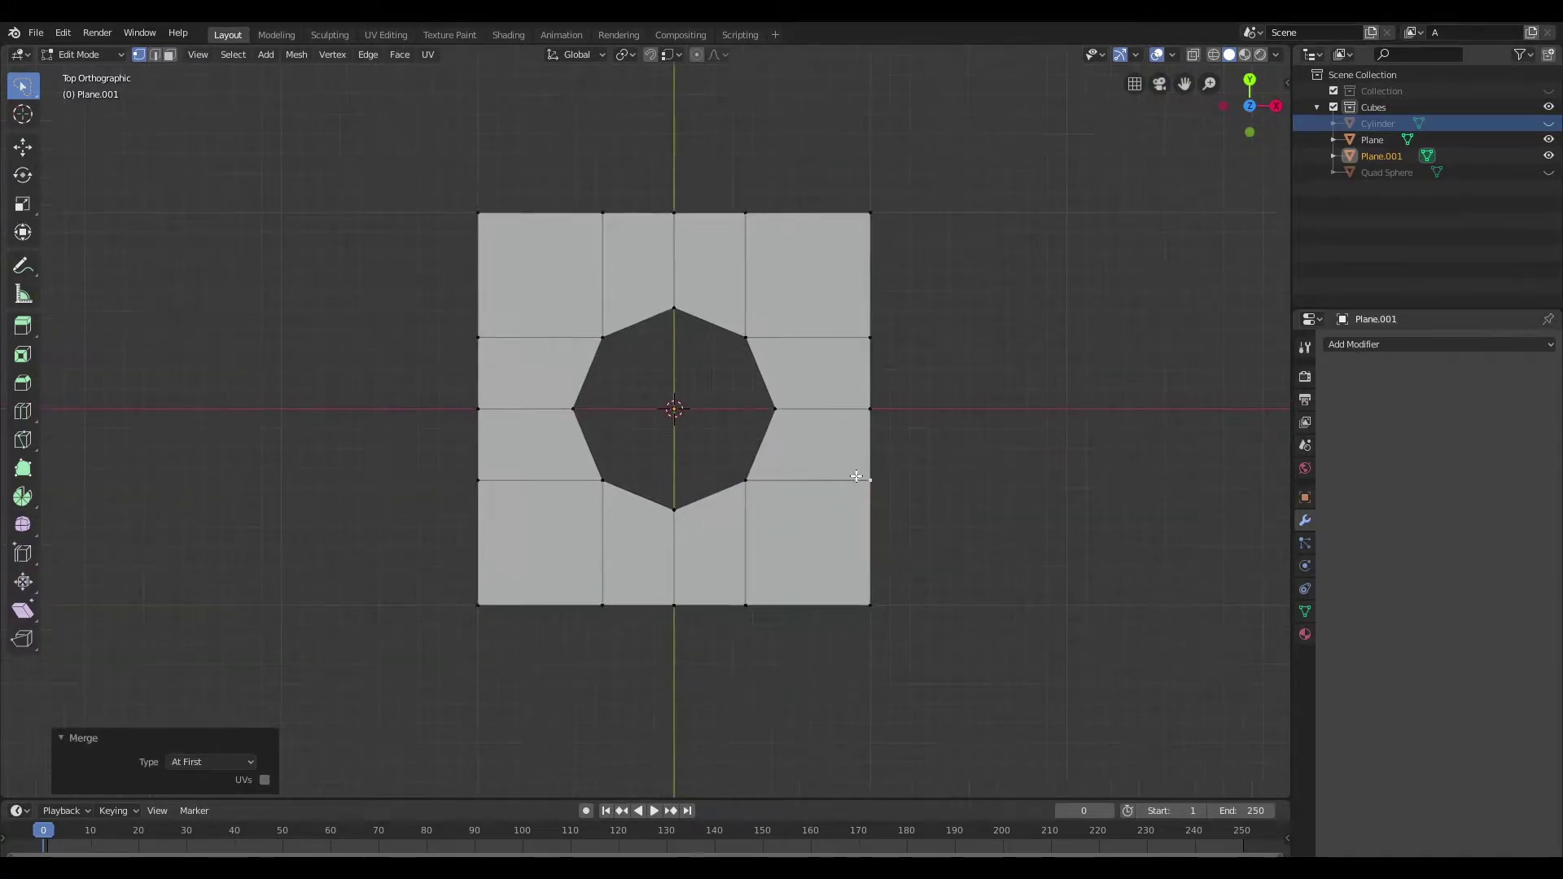
pyautogui.moveTo(855, 471); pyautogui.dragTo(941, 423, button='middle')
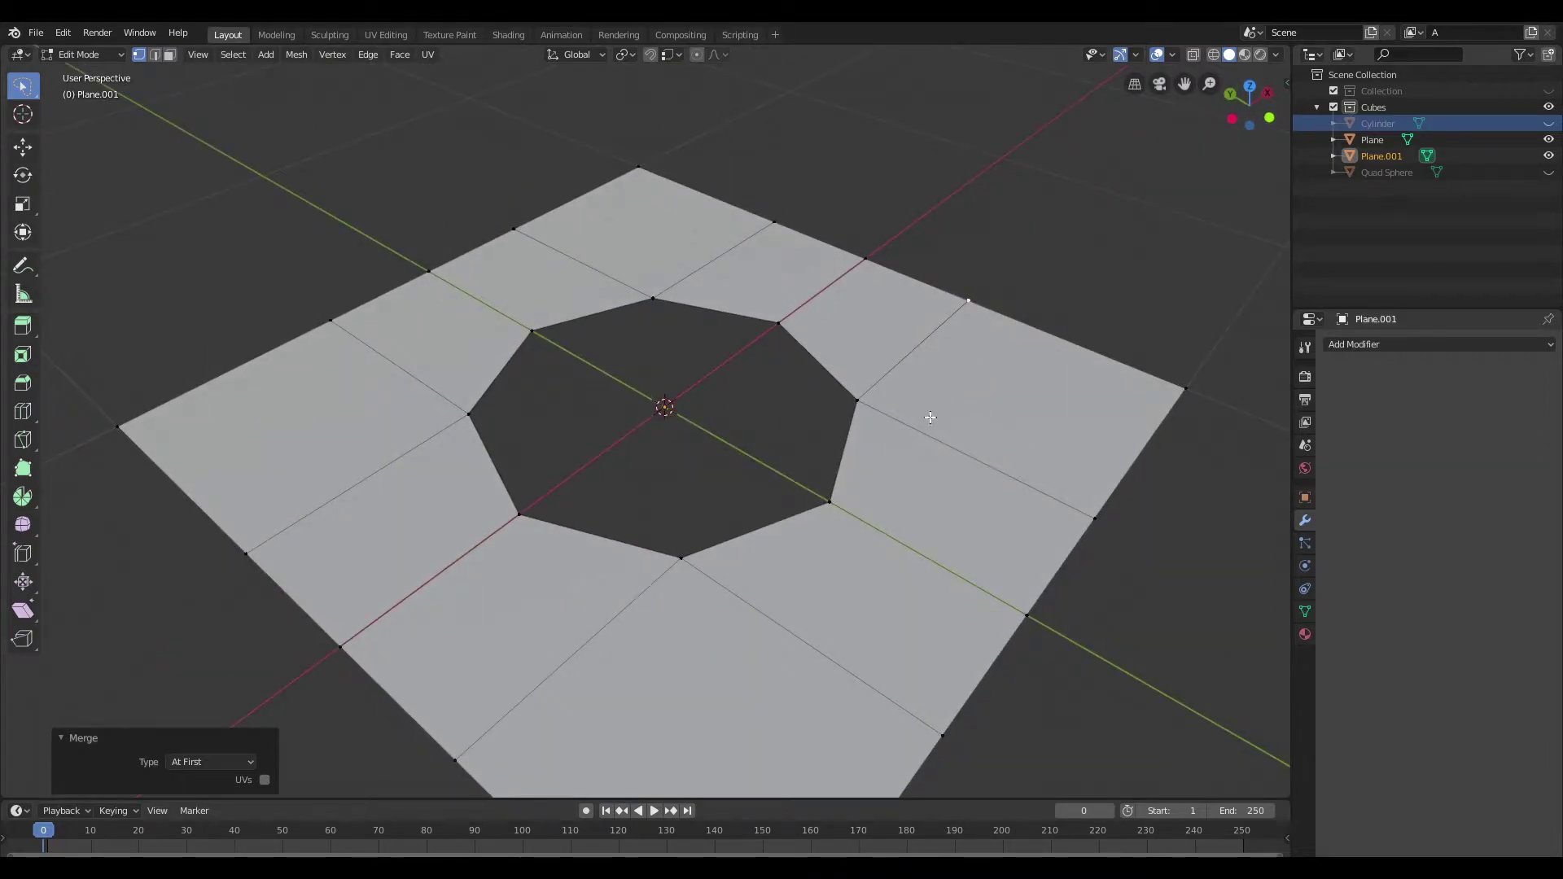
# Step: Select every face around the octagonal hole and inset them with a thickness of about 0.021 m
pyautogui.moveTo(364, 364)
pyautogui.mouseDown()
pyautogui.moveTo(419, 525)
pyautogui.moveTo(442, 547)
pyautogui.mouseUp()
pyautogui.press('3')
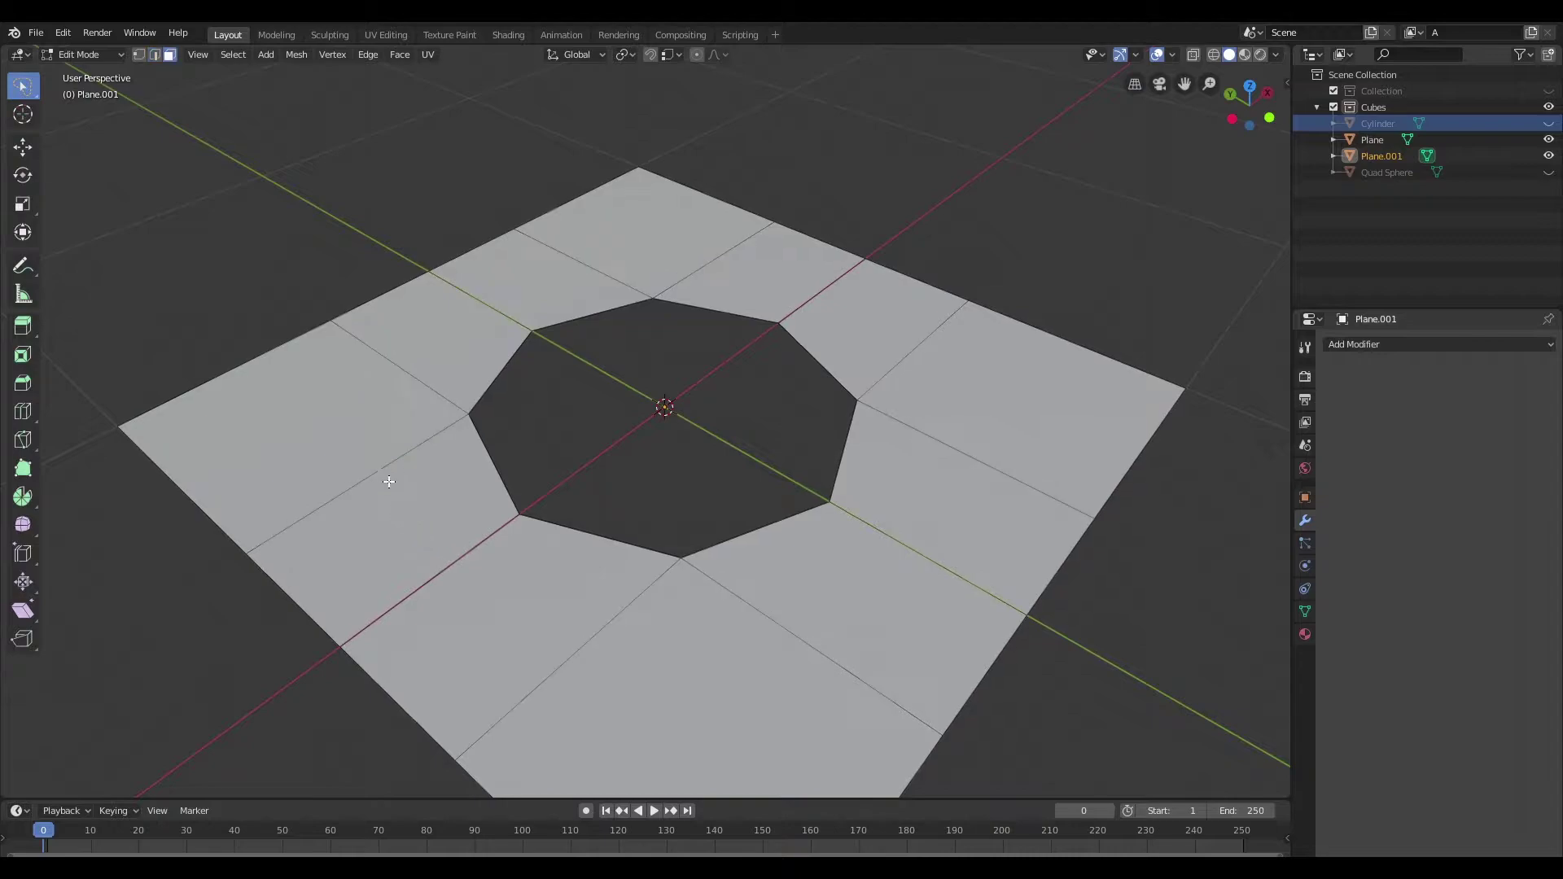
pyautogui.moveTo(345, 427)
pyautogui.keyDown('ctrl'); pyautogui.mouseDown(button='right')
pyautogui.moveTo(442, 600)
pyautogui.moveTo(632, 708)
pyautogui.mouseUp(button='right'); pyautogui.keyUp('ctrl')
pyautogui.keyDown('ctrl'); pyautogui.moveTo(839, 643); pyautogui.dragTo(1011, 371, button='right'); pyautogui.keyUp('ctrl')
pyautogui.moveTo(869, 283)
pyautogui.keyDown('ctrl'); pyautogui.mouseDown(button='right')
pyautogui.moveTo(666, 230)
pyautogui.moveTo(472, 276)
pyautogui.moveTo(585, 303)
pyautogui.mouseUp(button='right'); pyautogui.keyUp('ctrl')
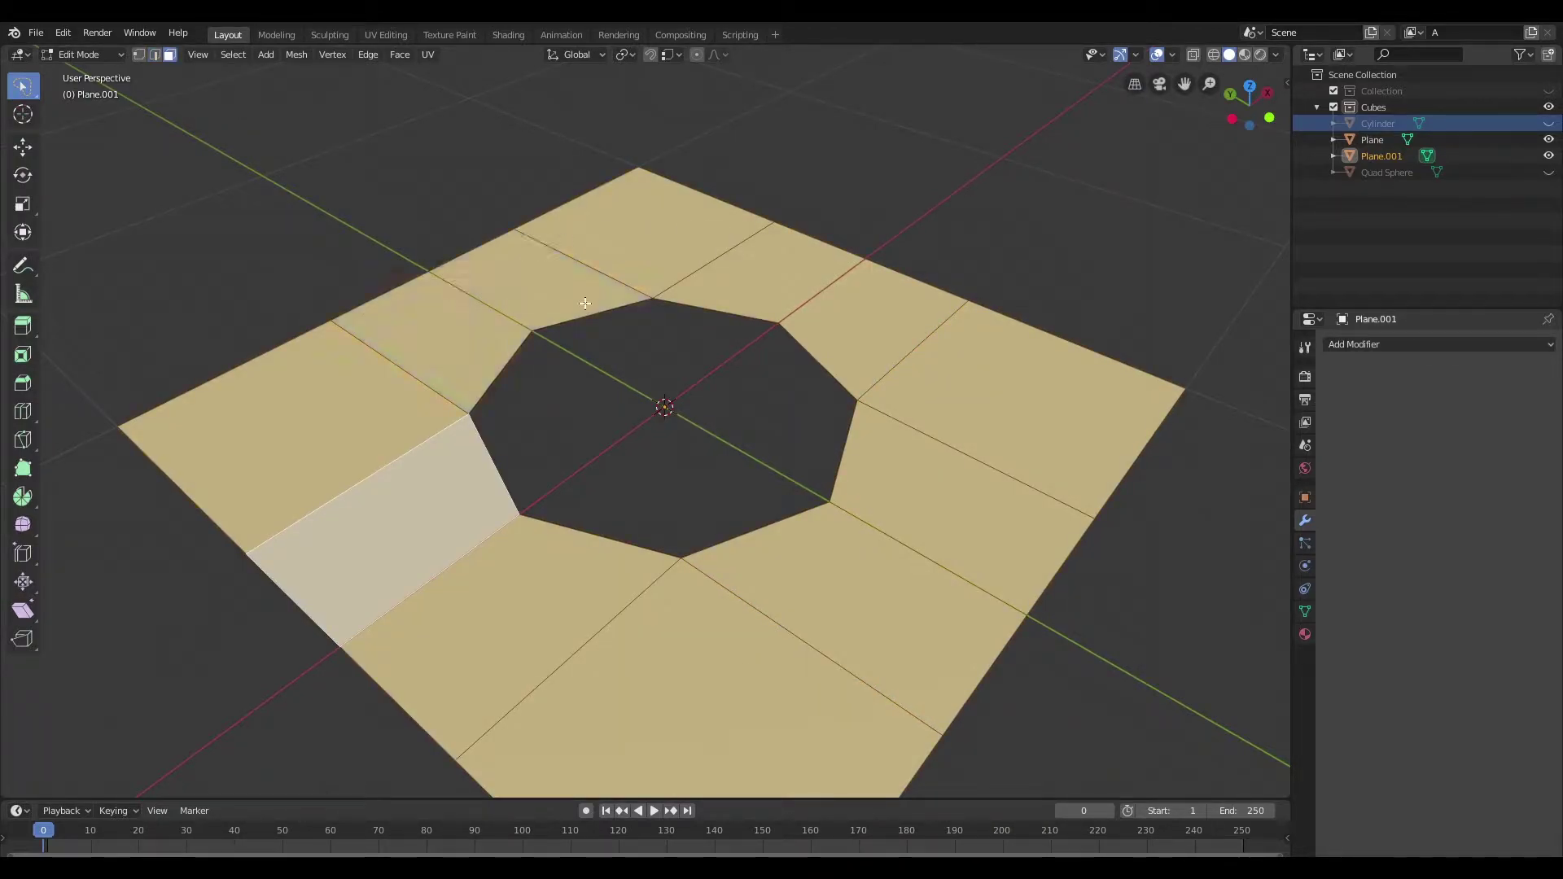
pyautogui.press('i')
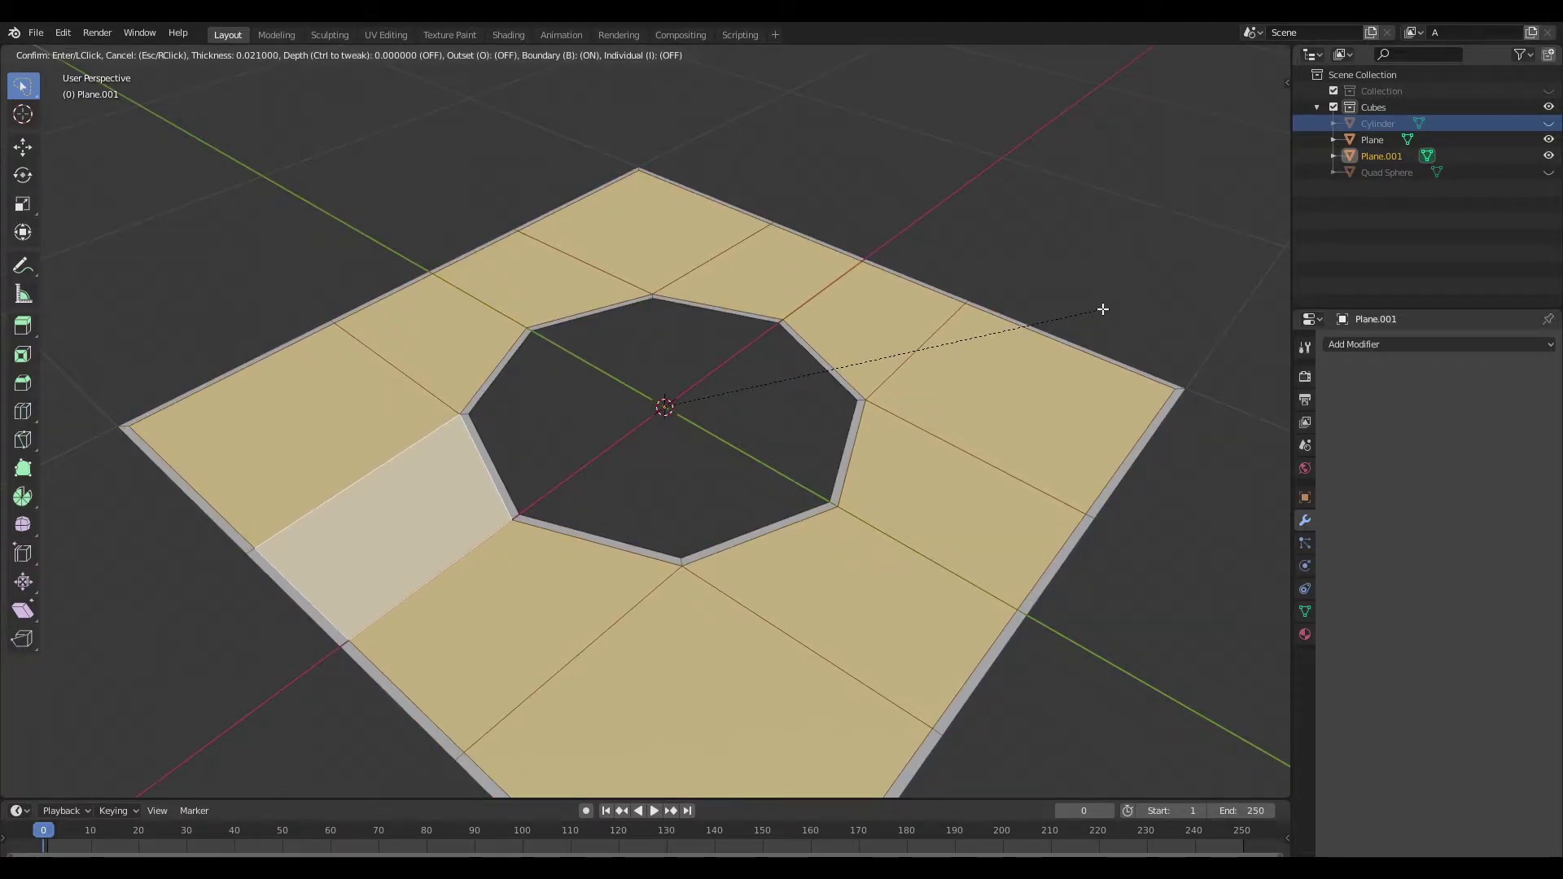
pyautogui.click(1102, 309)
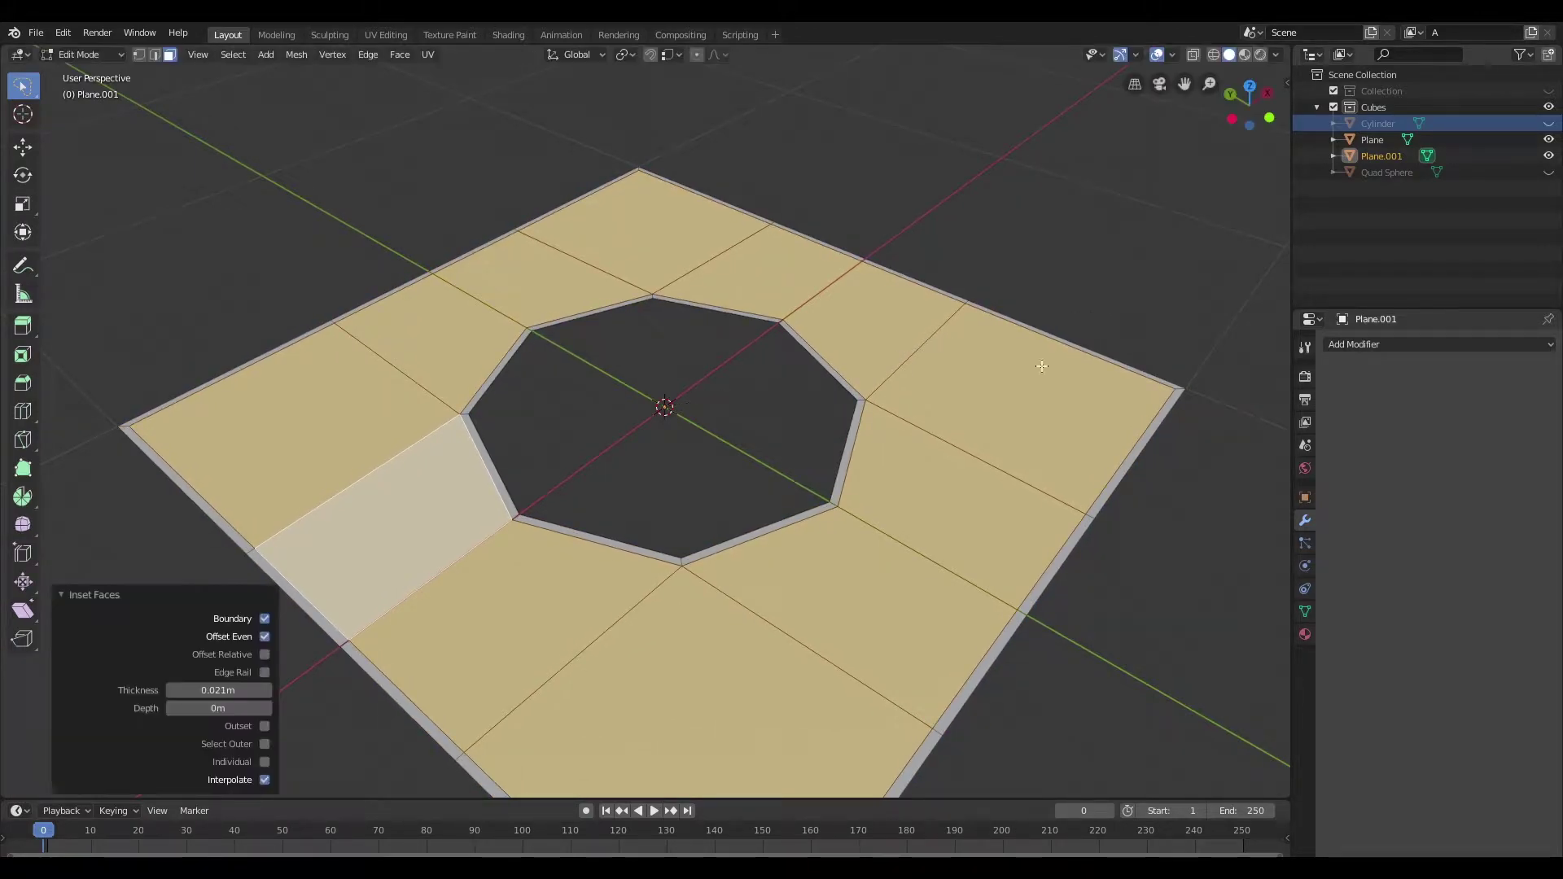
# Step: Select the hole's inner edge loop and extrude it about 0.612 m straight down along Z
pyautogui.moveTo(762, 288); pyautogui.dragTo(762, 306, button='middle')
pyautogui.press('2')
pyautogui.keyDown('alt'); pyautogui.click(770, 304); pyautogui.keyUp('alt')
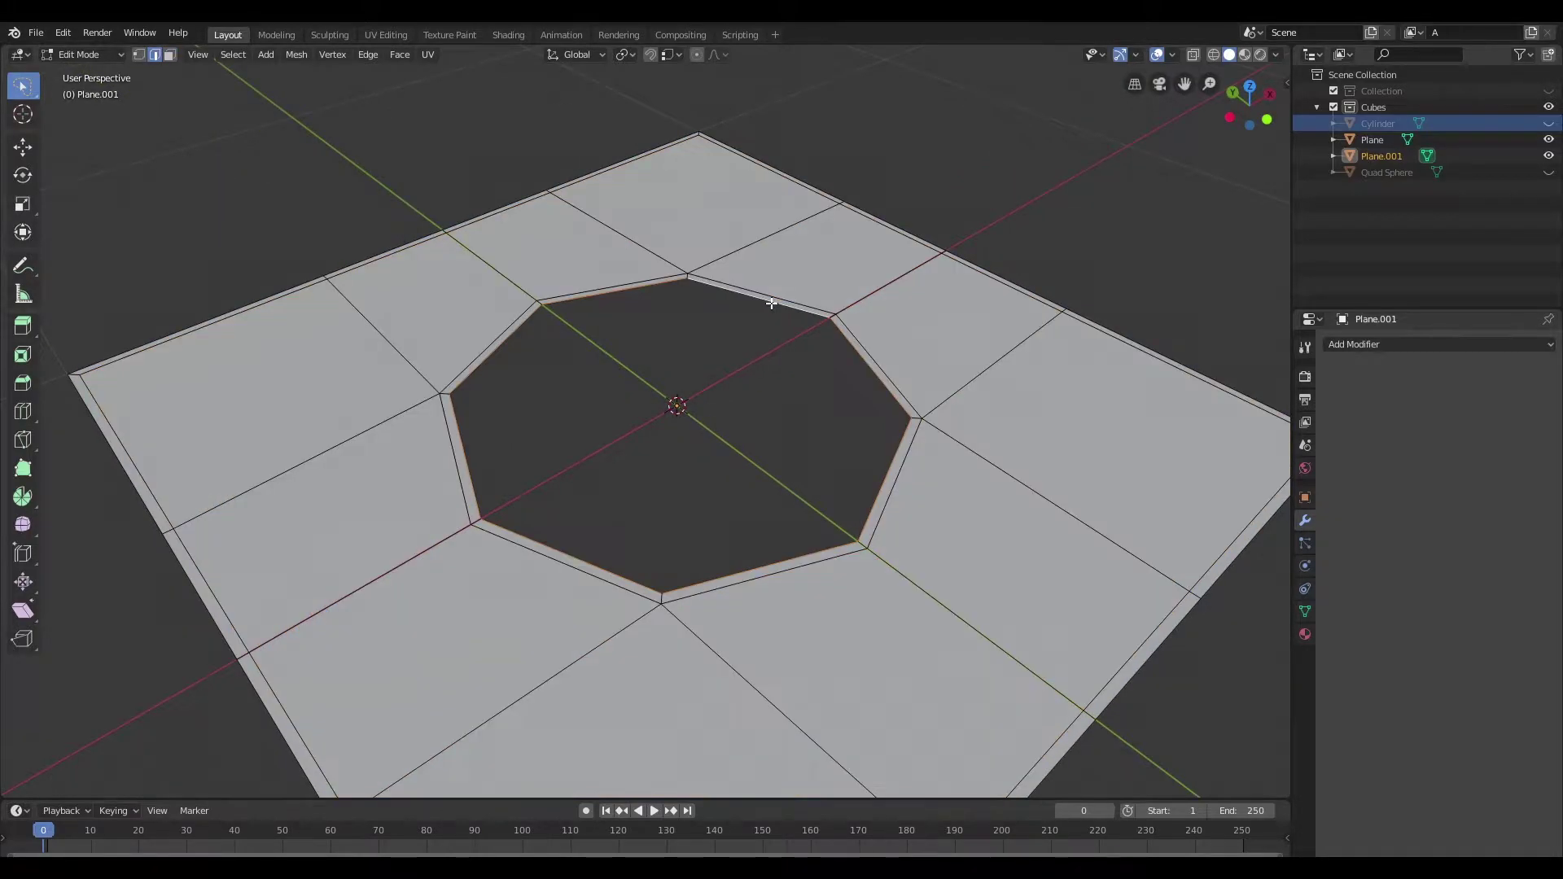
pyautogui.moveTo(943, 395); pyautogui.dragTo(945, 399, button='middle')
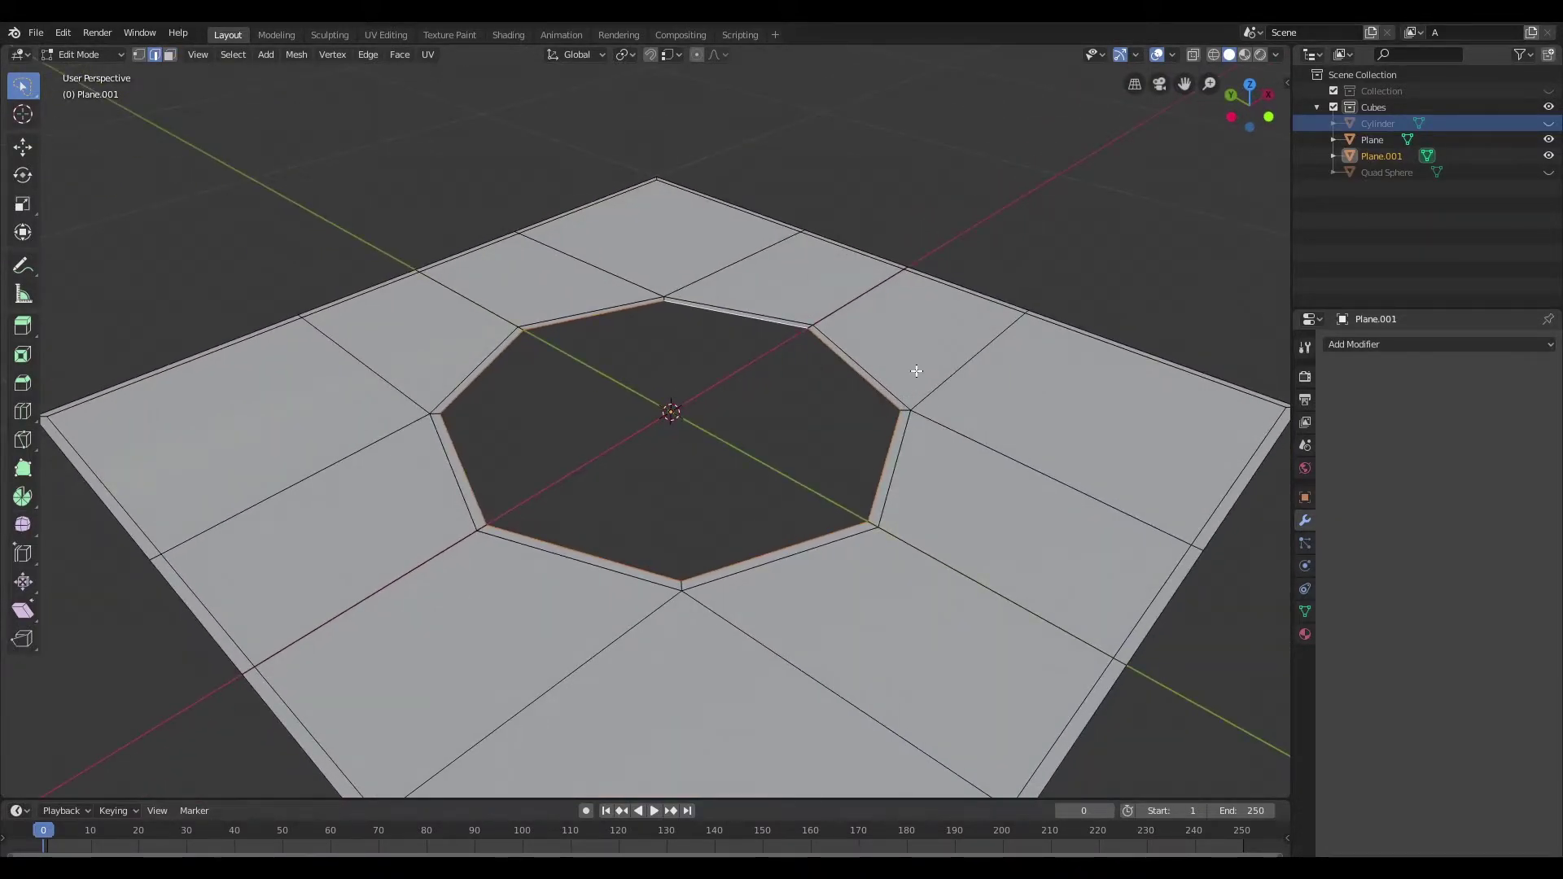
pyautogui.press('e')
pyautogui.press('z')
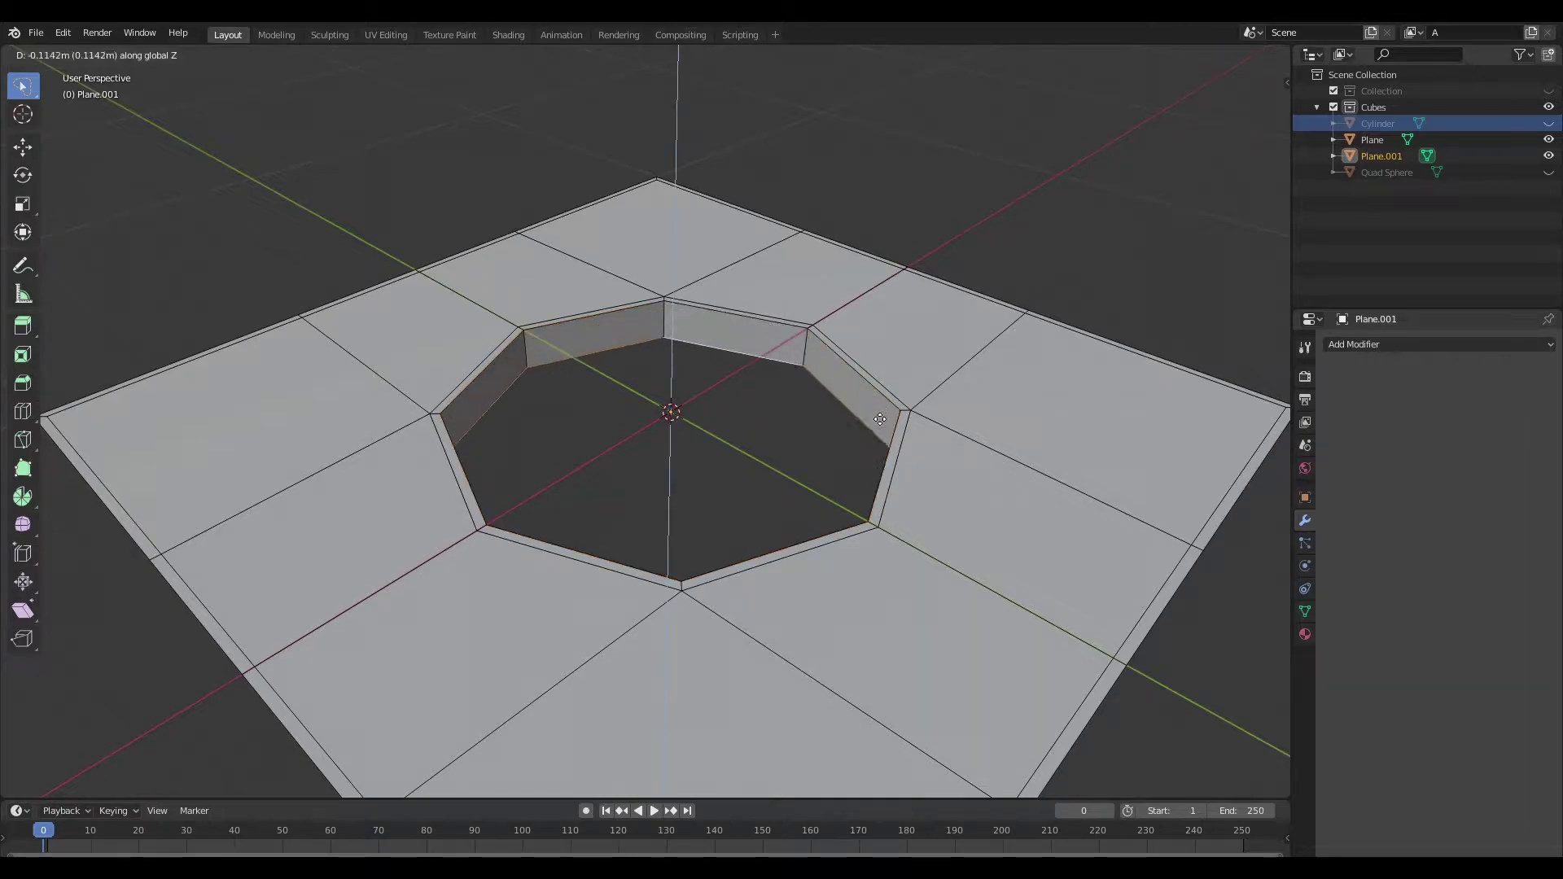
pyautogui.click(847, 546)
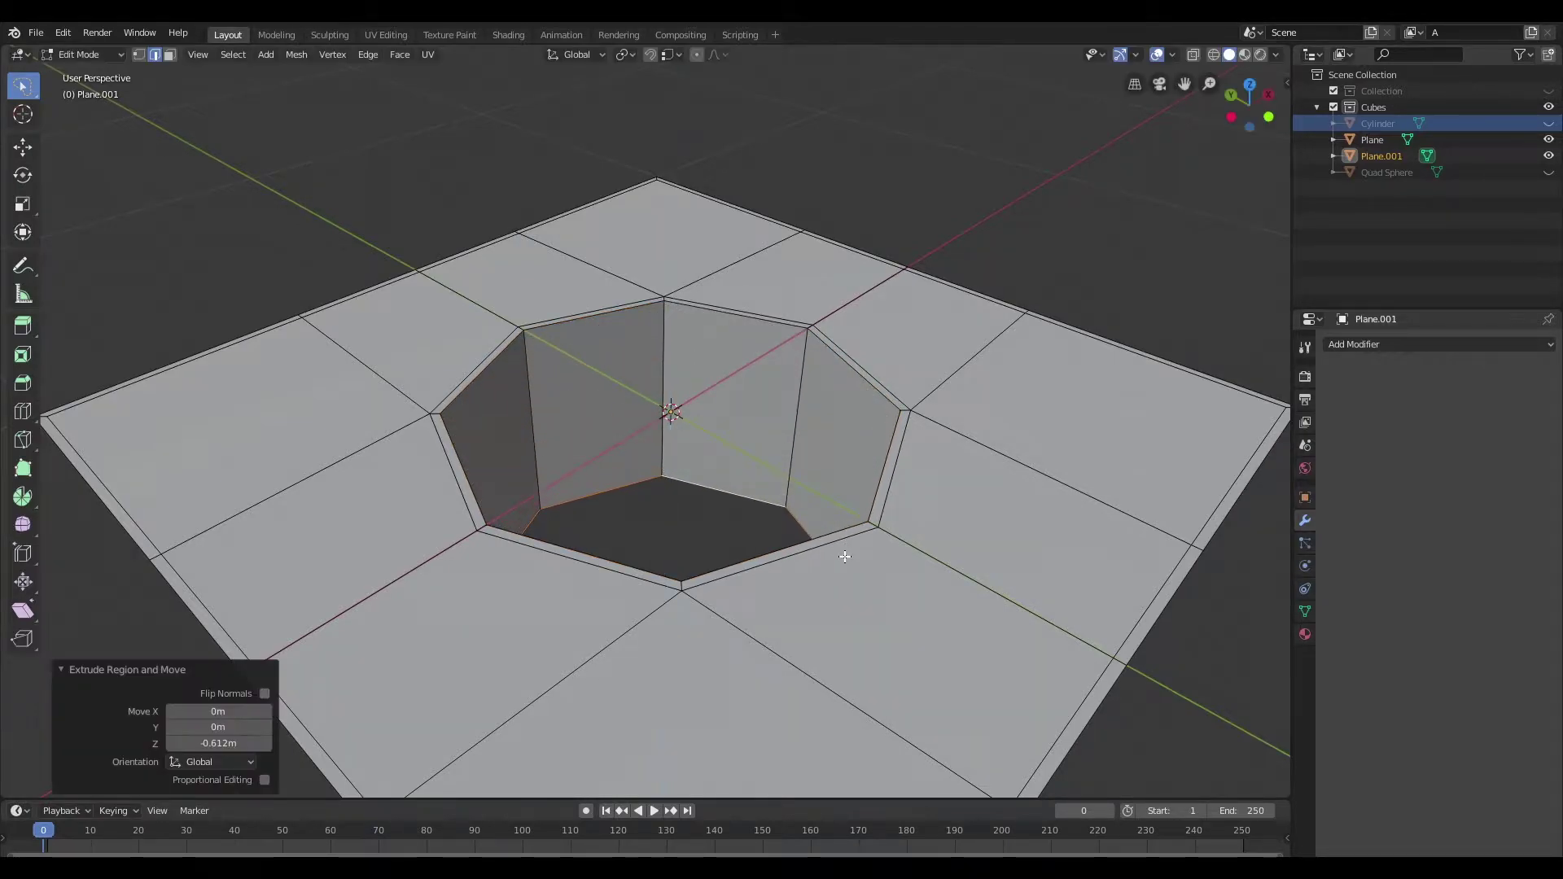
pyautogui.moveTo(847, 546); pyautogui.dragTo(884, 379, button='middle')
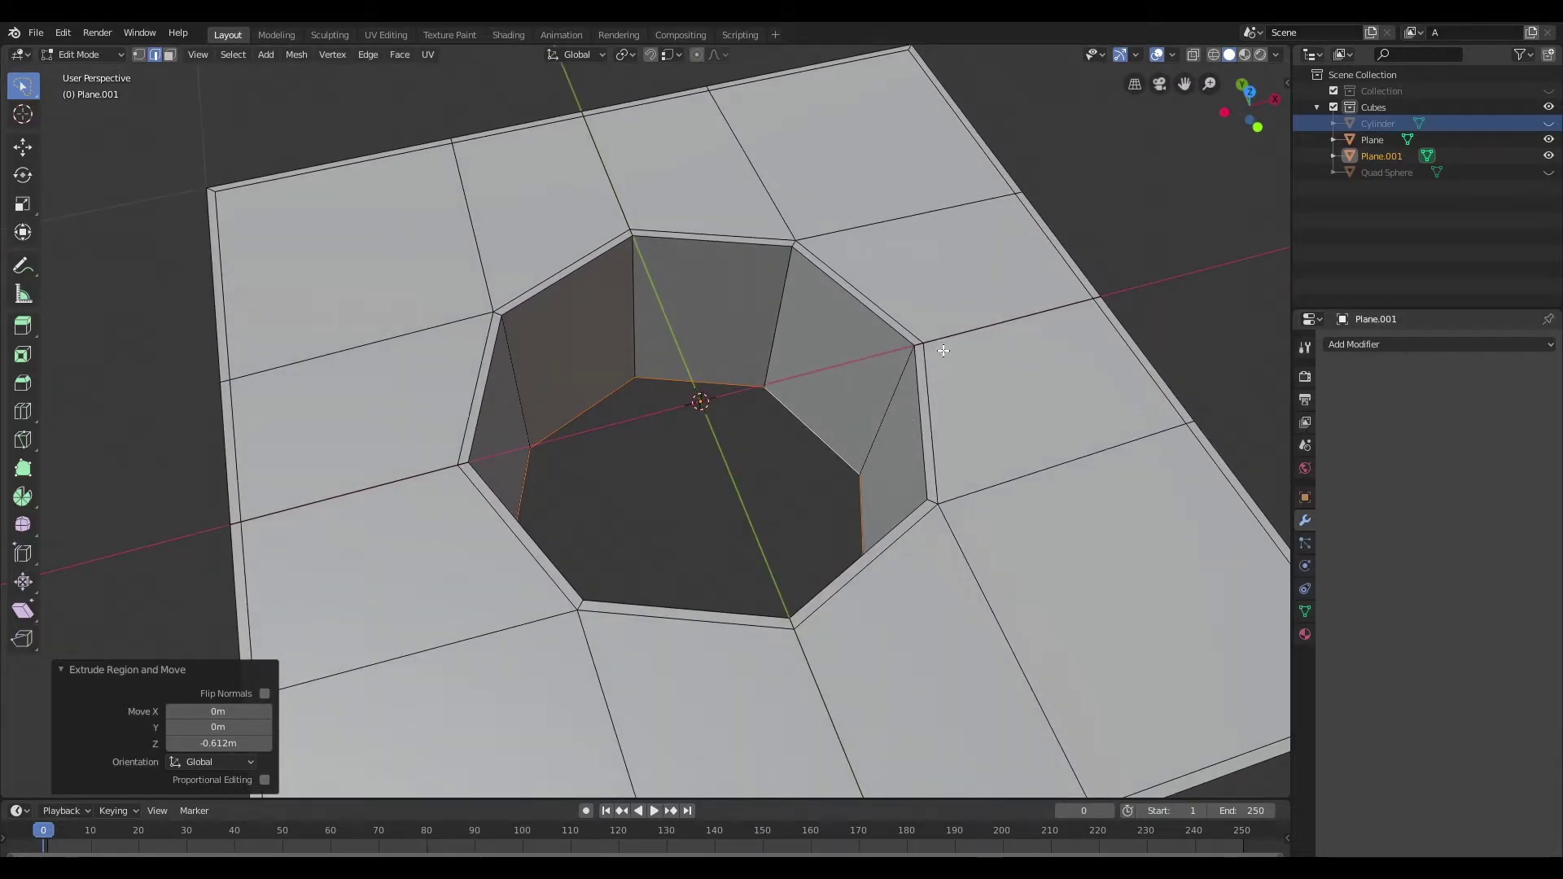
# Step: Return to Object Mode and add a level 2 Subdivision Surface modifier to the plane
pyautogui.press('Tab')
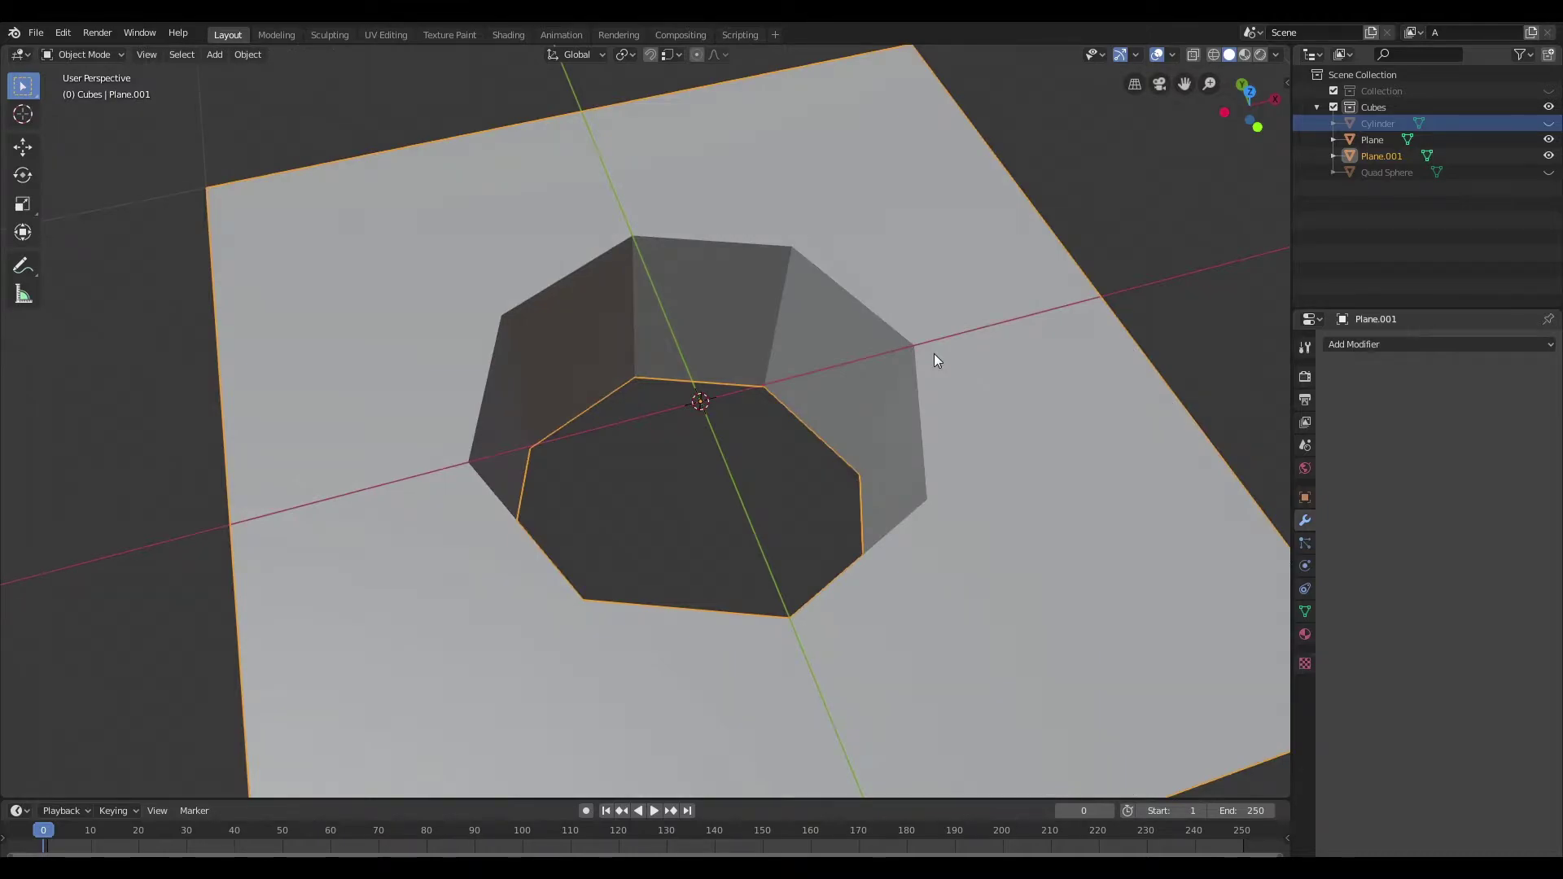
pyautogui.hotkey('ctrl', '2')
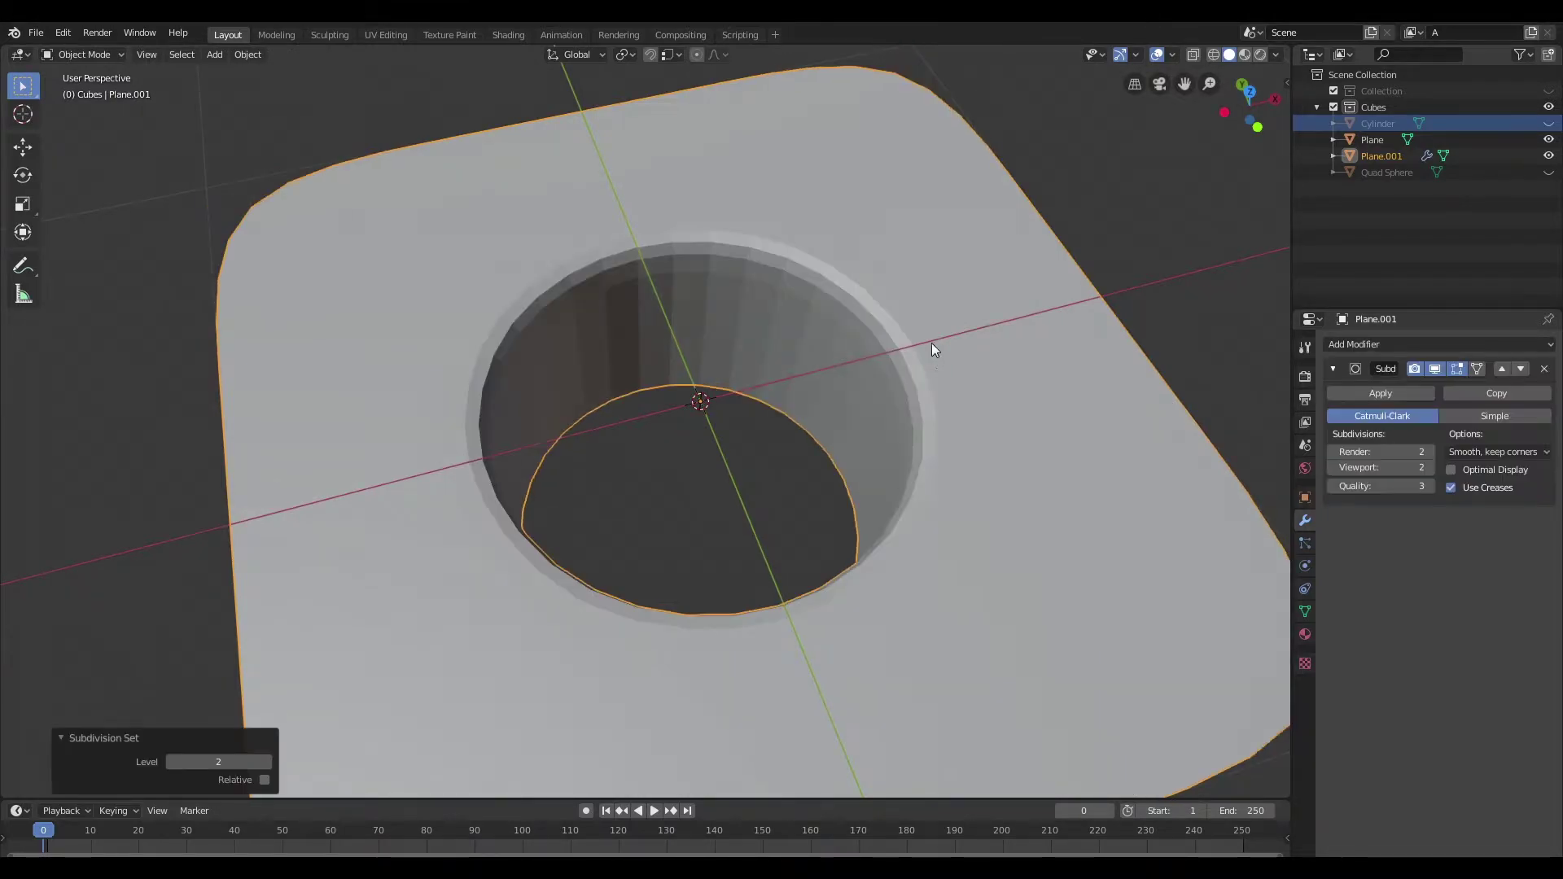
pyautogui.scroll(-3, 861, 293)
pyautogui.moveTo(860, 298); pyautogui.dragTo(854, 342, button='middle')
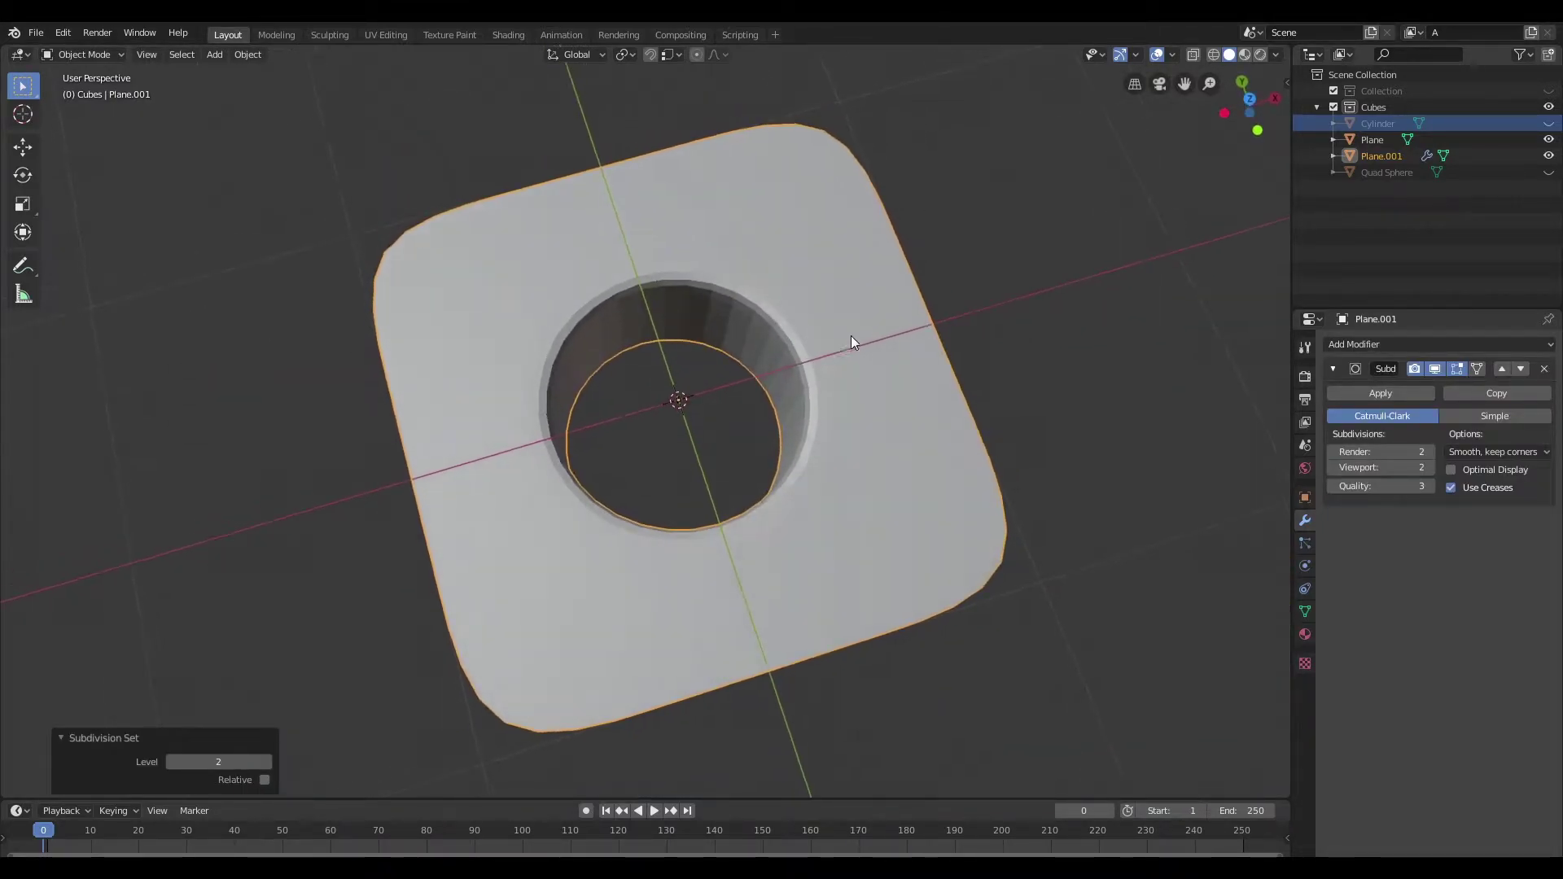
pyautogui.scroll(1, 856, 343)
pyautogui.moveTo(992, 411); pyautogui.dragTo(1007, 390, button='middle')
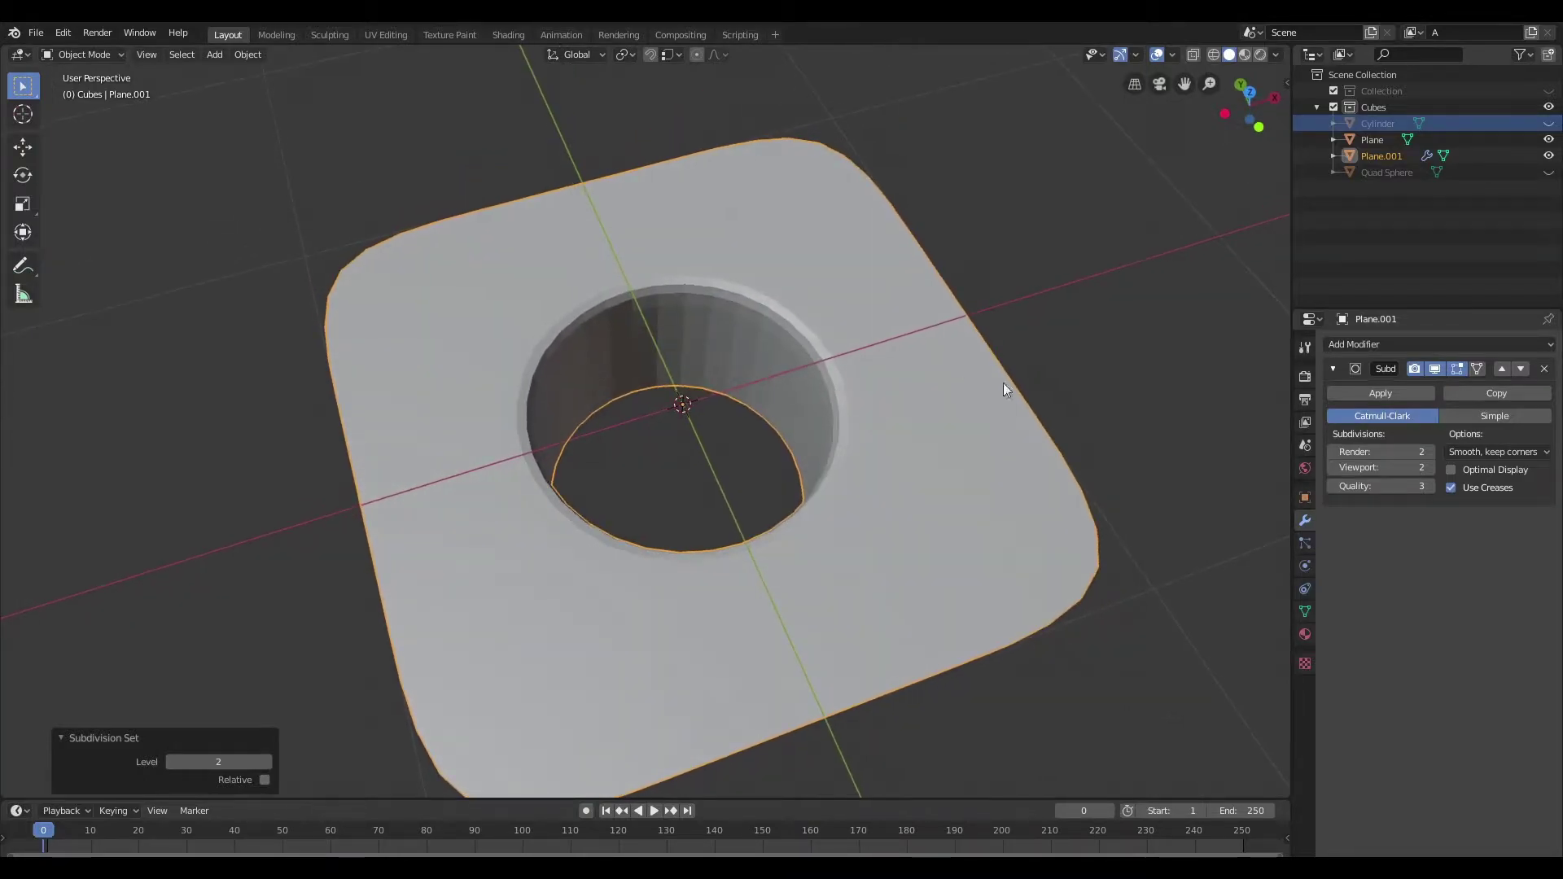
# Step: Shade the plane smooth and set its Subdivision modifier's viewport level to 3
pyautogui.rightClick(901, 442)
pyautogui.click(891, 442)
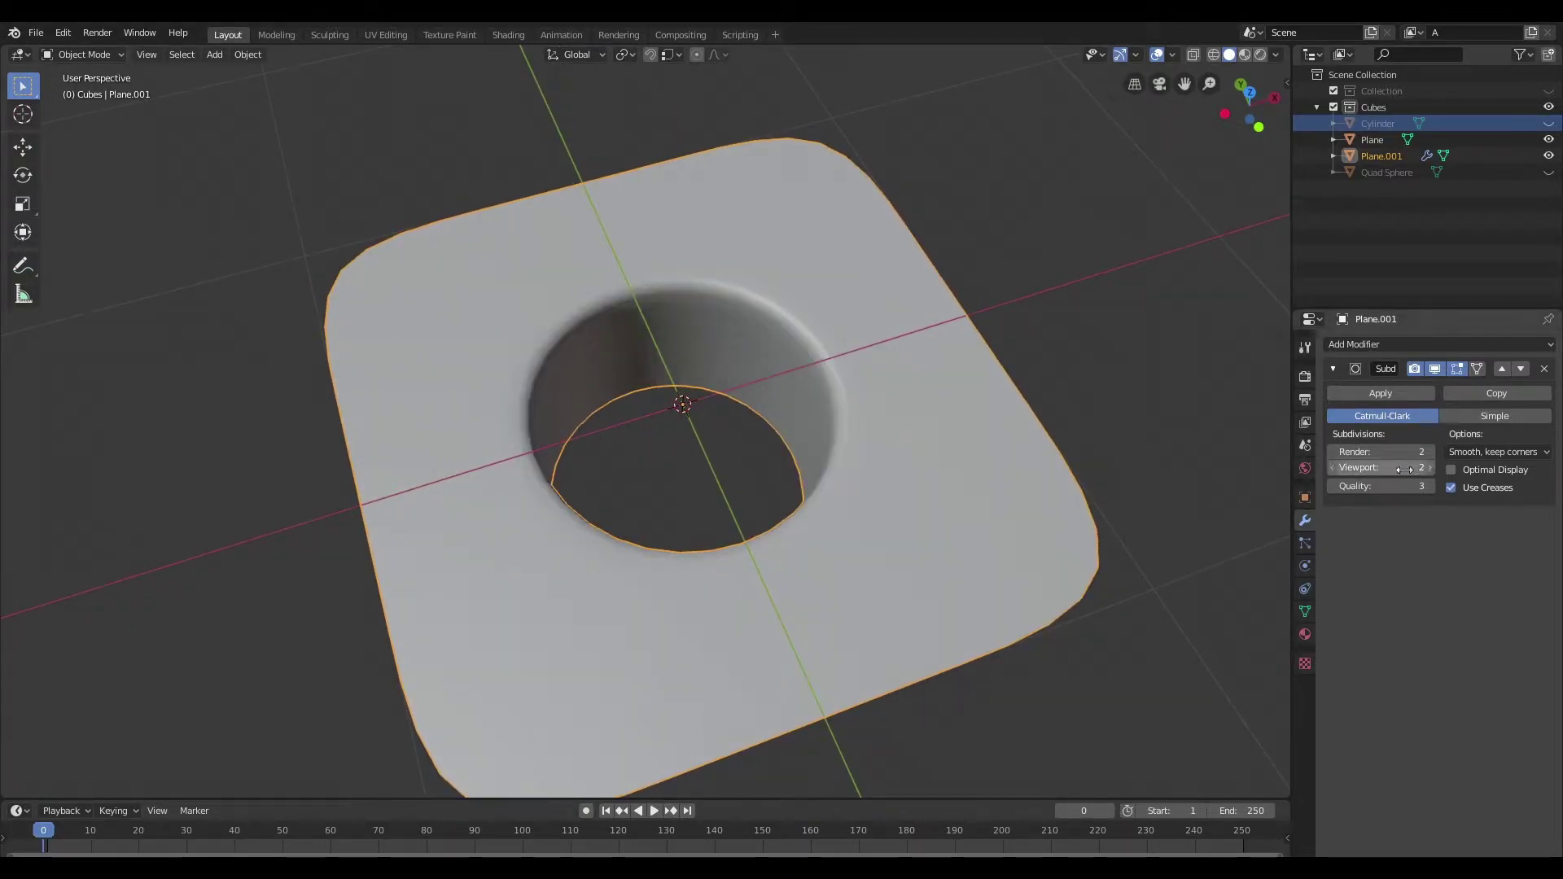
pyautogui.moveTo(1386, 470); pyautogui.dragTo(1412, 470)
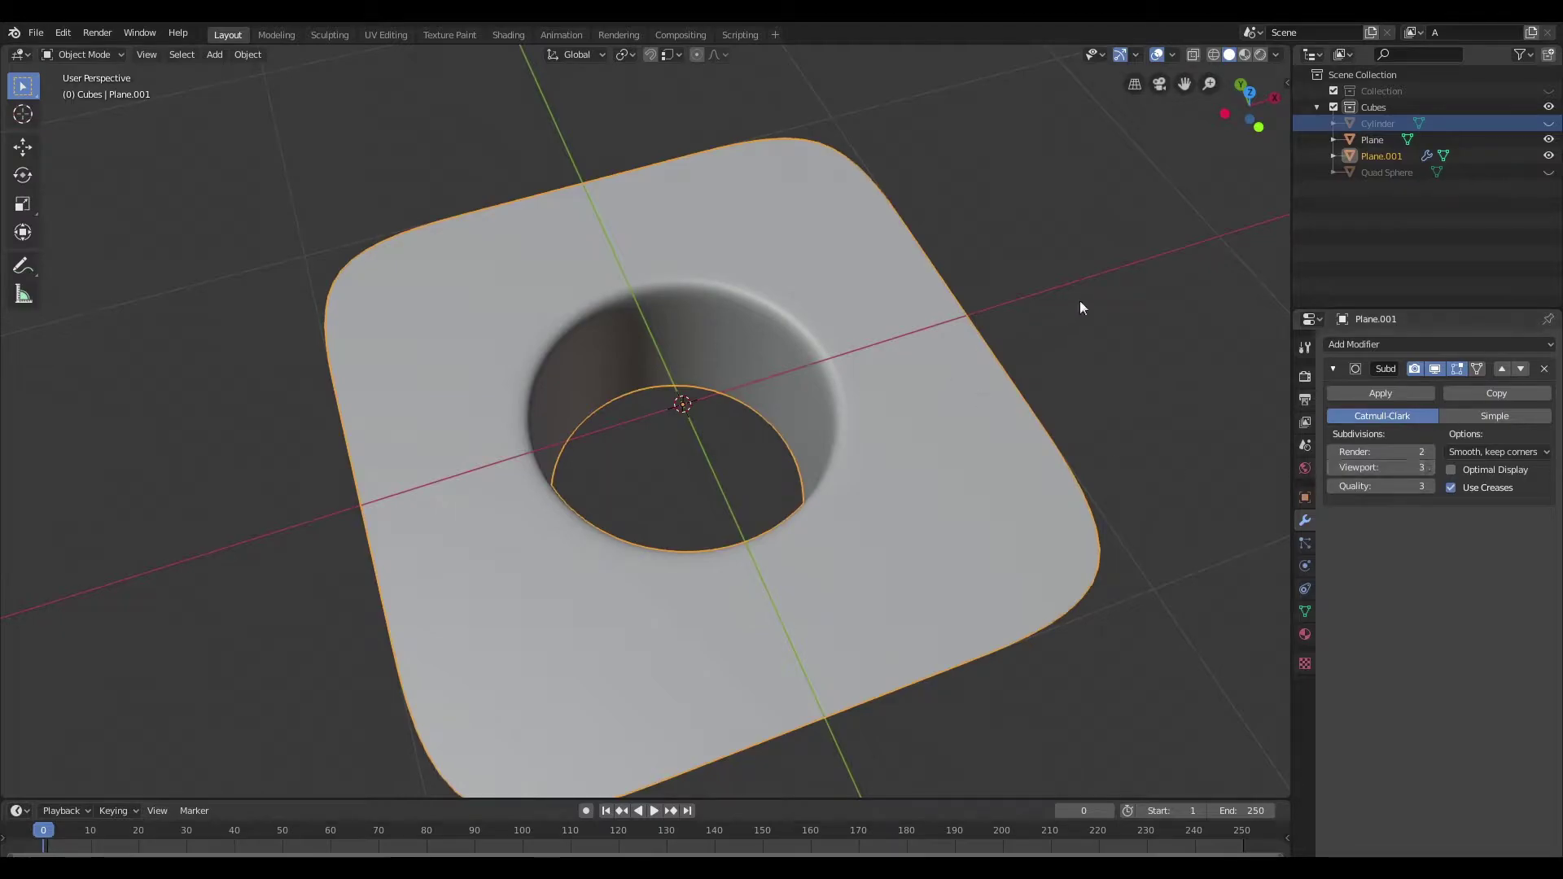
pyautogui.click(1132, 268)
pyautogui.scroll(4, 962, 438)
pyautogui.moveTo(1042, 433); pyautogui.dragTo(929, 439, button='middle')
pyautogui.scroll(-3, 901, 455)
pyautogui.scroll(3, 951, 418)
pyautogui.scroll(-4, 929, 447)
# Step: Switch to the Shading workspace and assign the existing Material to the plane
pyautogui.click(508, 34)
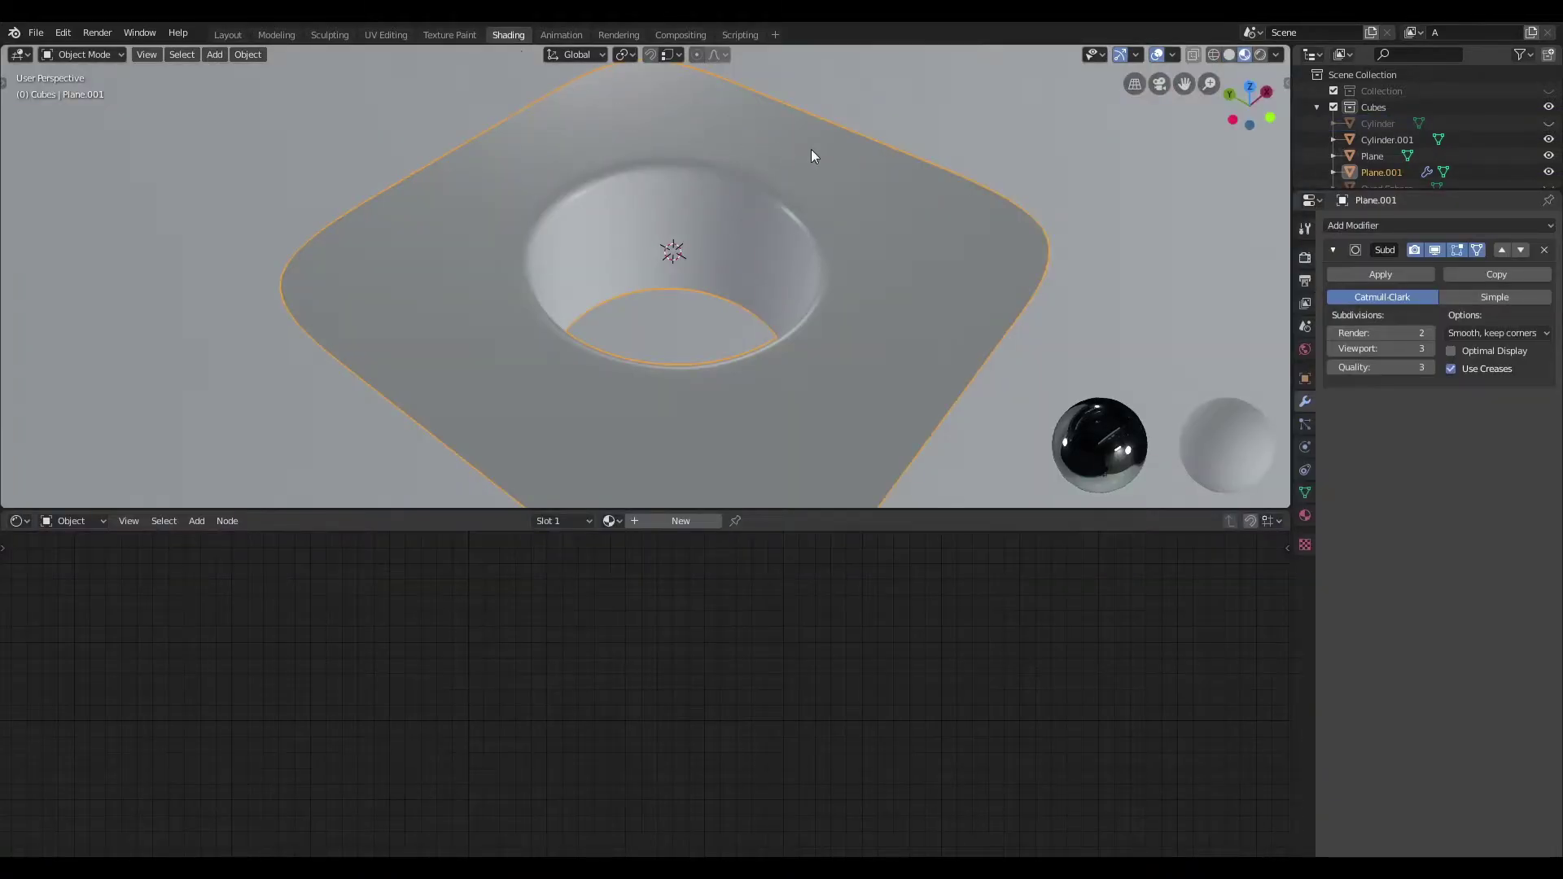
pyautogui.moveTo(814, 384); pyautogui.dragTo(769, 354, button='middle')
pyautogui.click(612, 521)
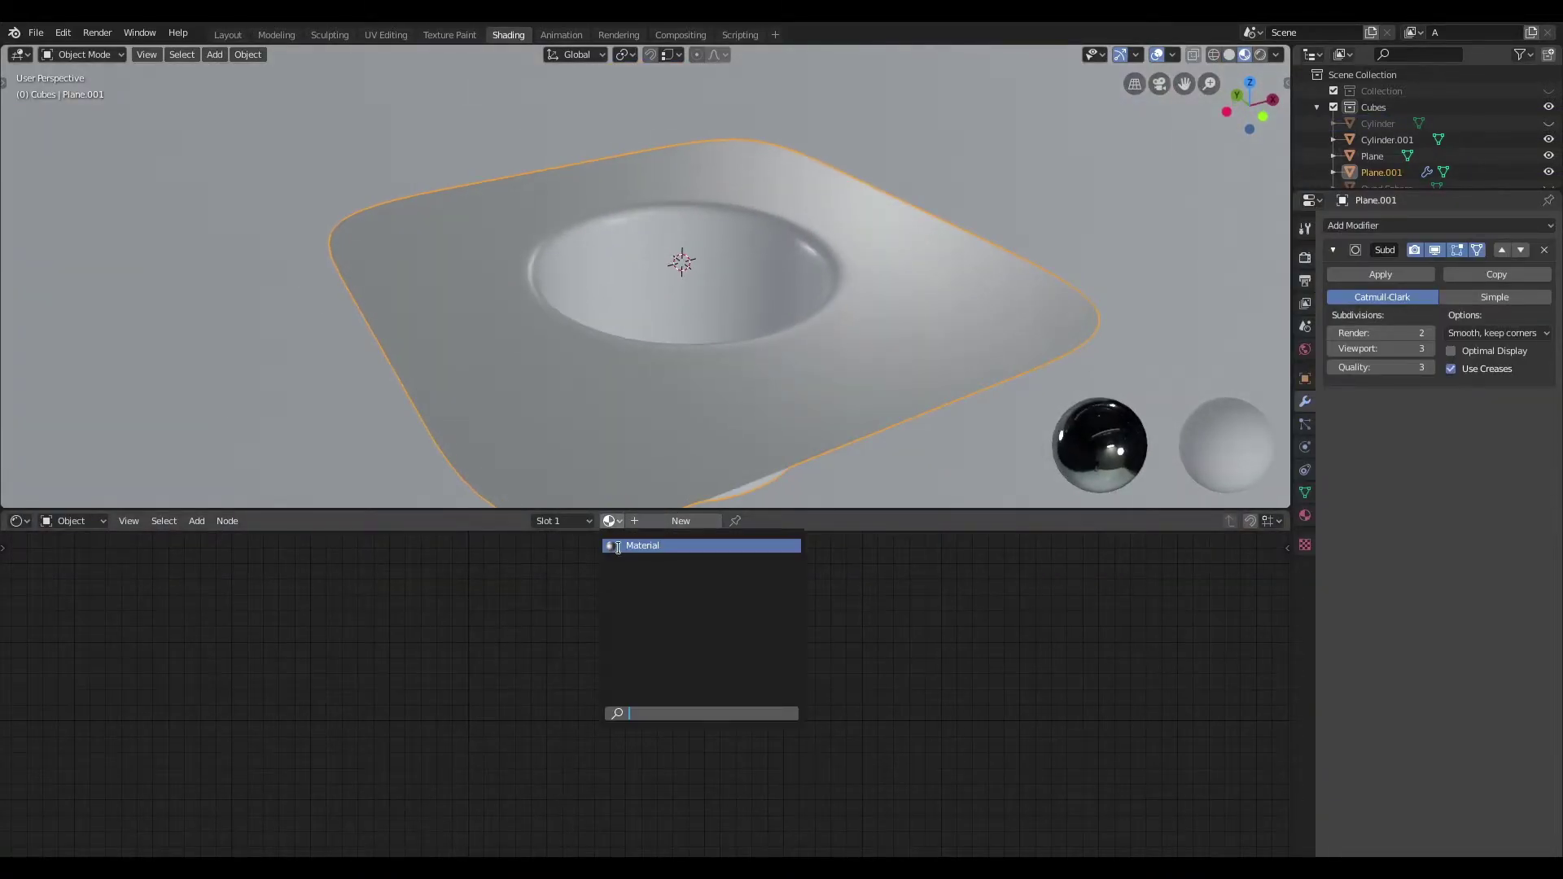
pyautogui.click(672, 550)
# Step: Examine the reflections around the hole's rim and walls, with the edit mesh shown for comparison
pyautogui.scroll(2, 740, 292)
pyautogui.moveTo(739, 293); pyautogui.dragTo(759, 237, button='middle')
pyautogui.scroll(3, 716, 284)
pyautogui.scroll(-3, 708, 237)
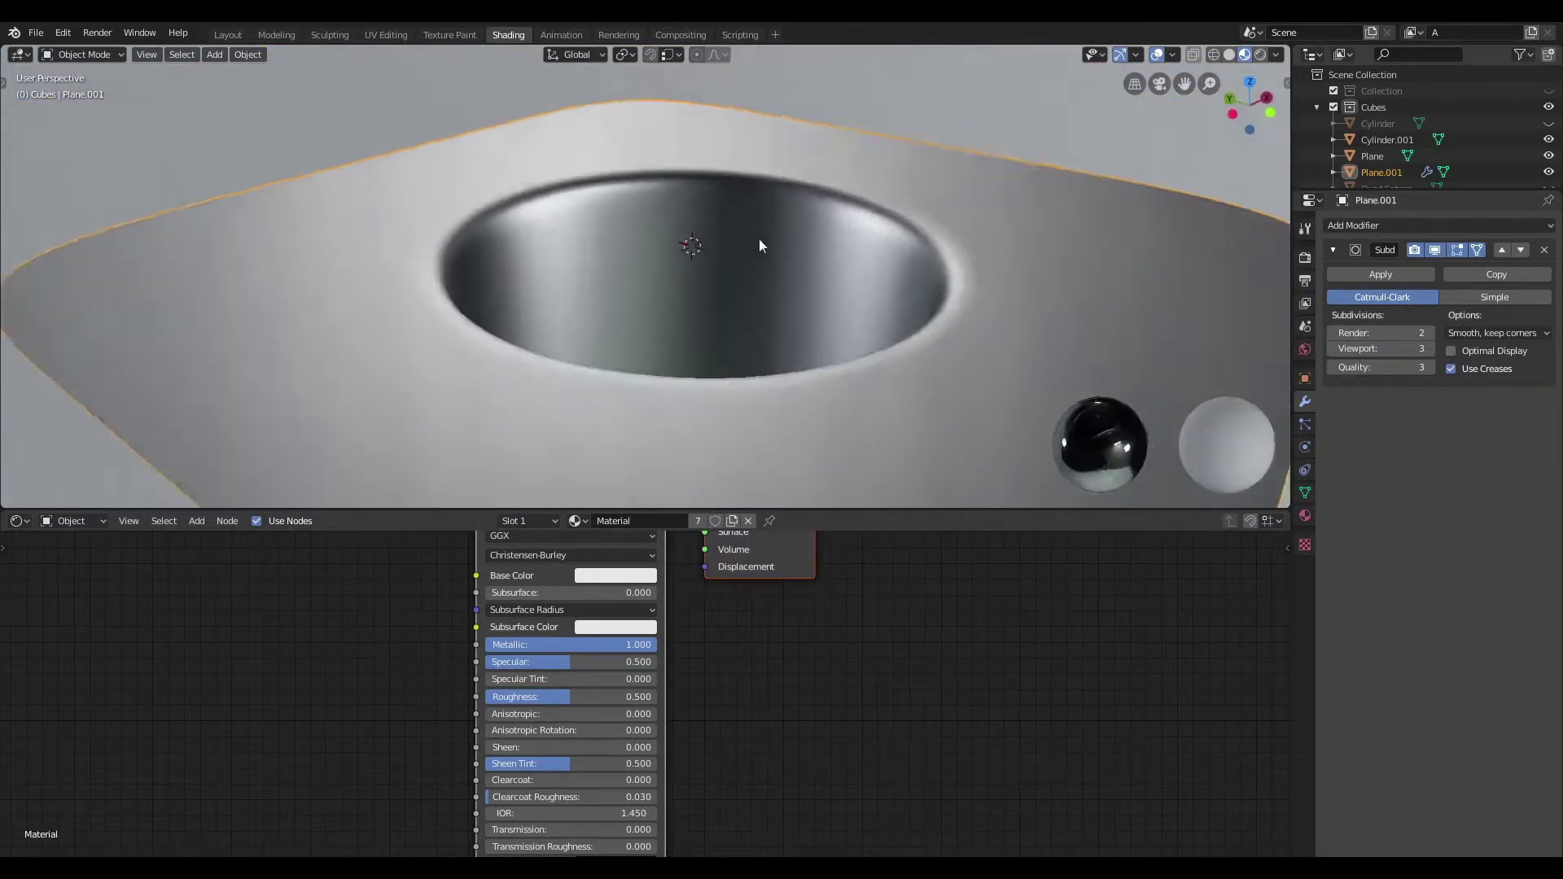
pyautogui.scroll(3, 716, 265)
pyautogui.scroll(-4, 961, 248)
pyautogui.press('Tab')
pyautogui.scroll(-3, 925, 210)
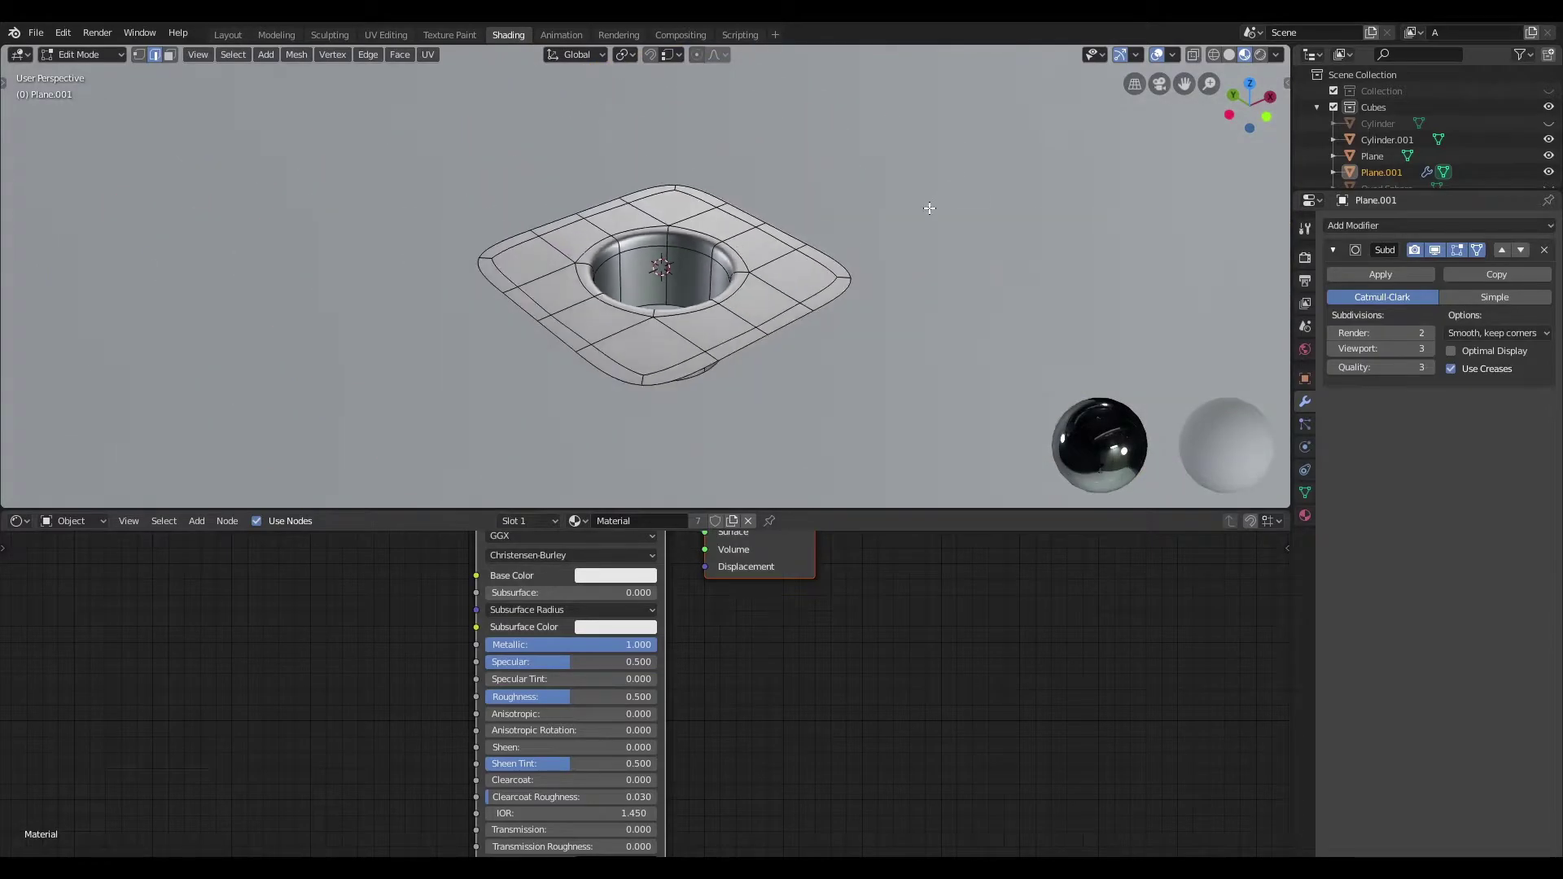
pyautogui.moveTo(924, 209); pyautogui.dragTo(892, 328, button='middle')
pyautogui.scroll(4, 892, 327)
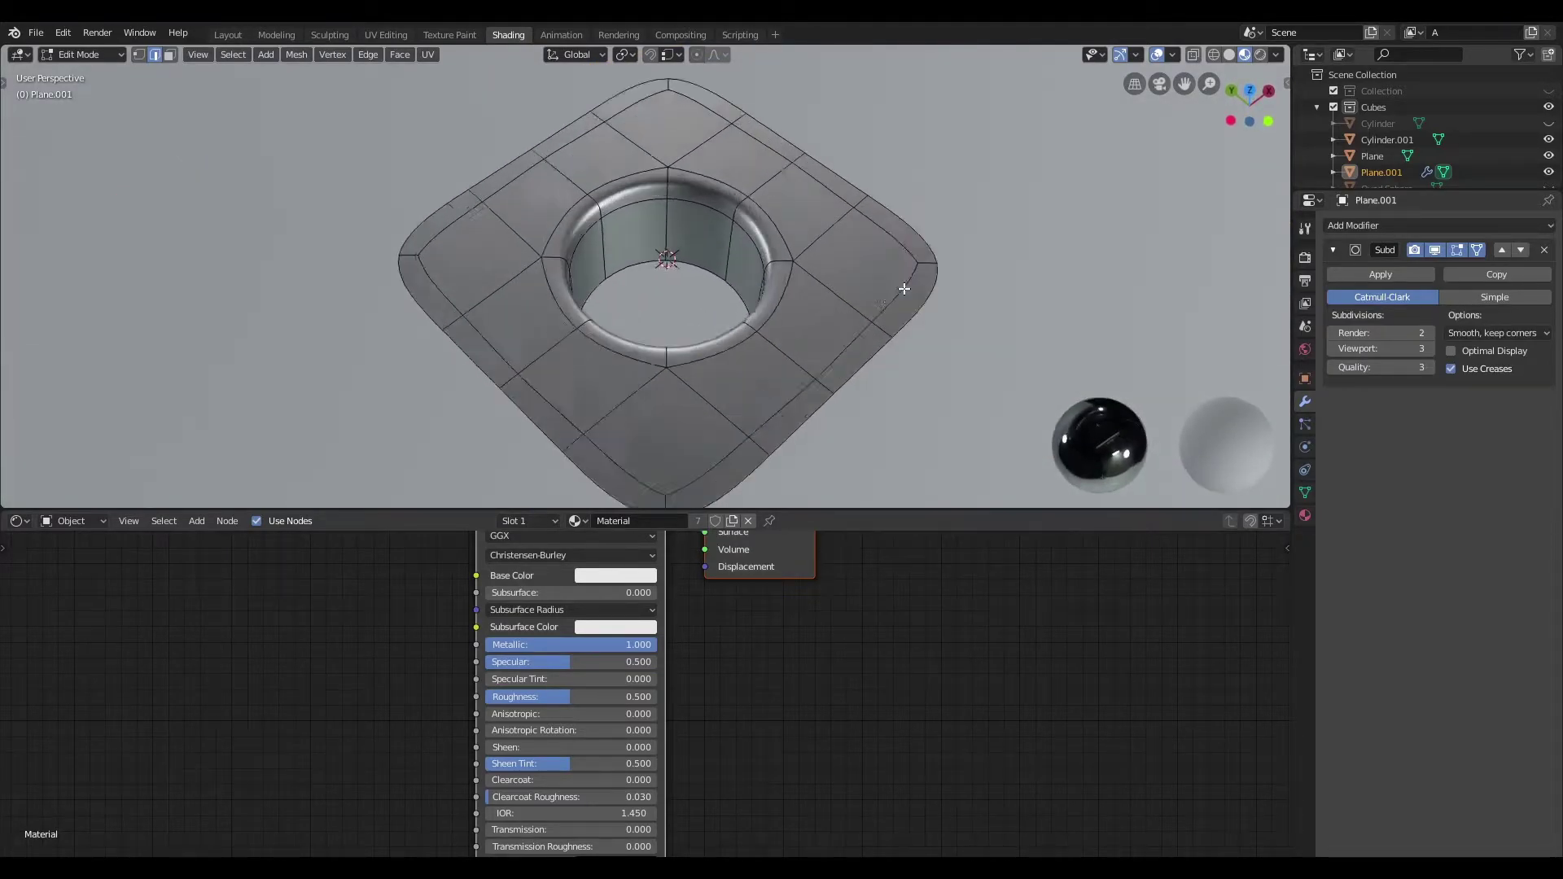
# Step: Go back to the Layout workspace and, in Object Mode, move the plane about -4.14 m along X
pyautogui.click(228, 35)
pyautogui.scroll(-5, 837, 306)
pyautogui.press('Tab')
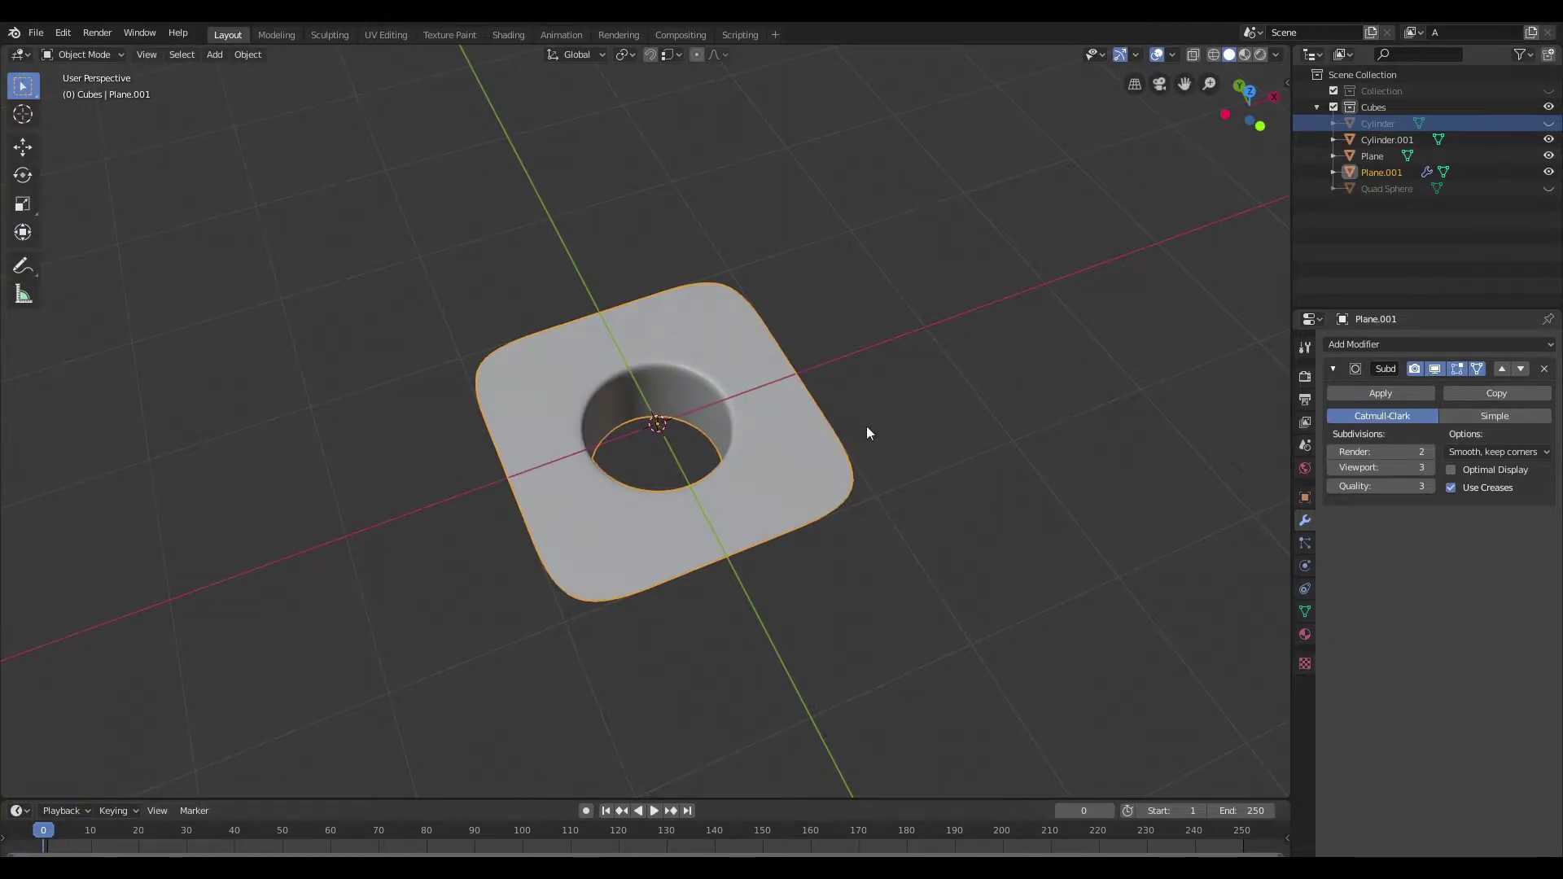
pyautogui.press('g')
pyautogui.press('x')
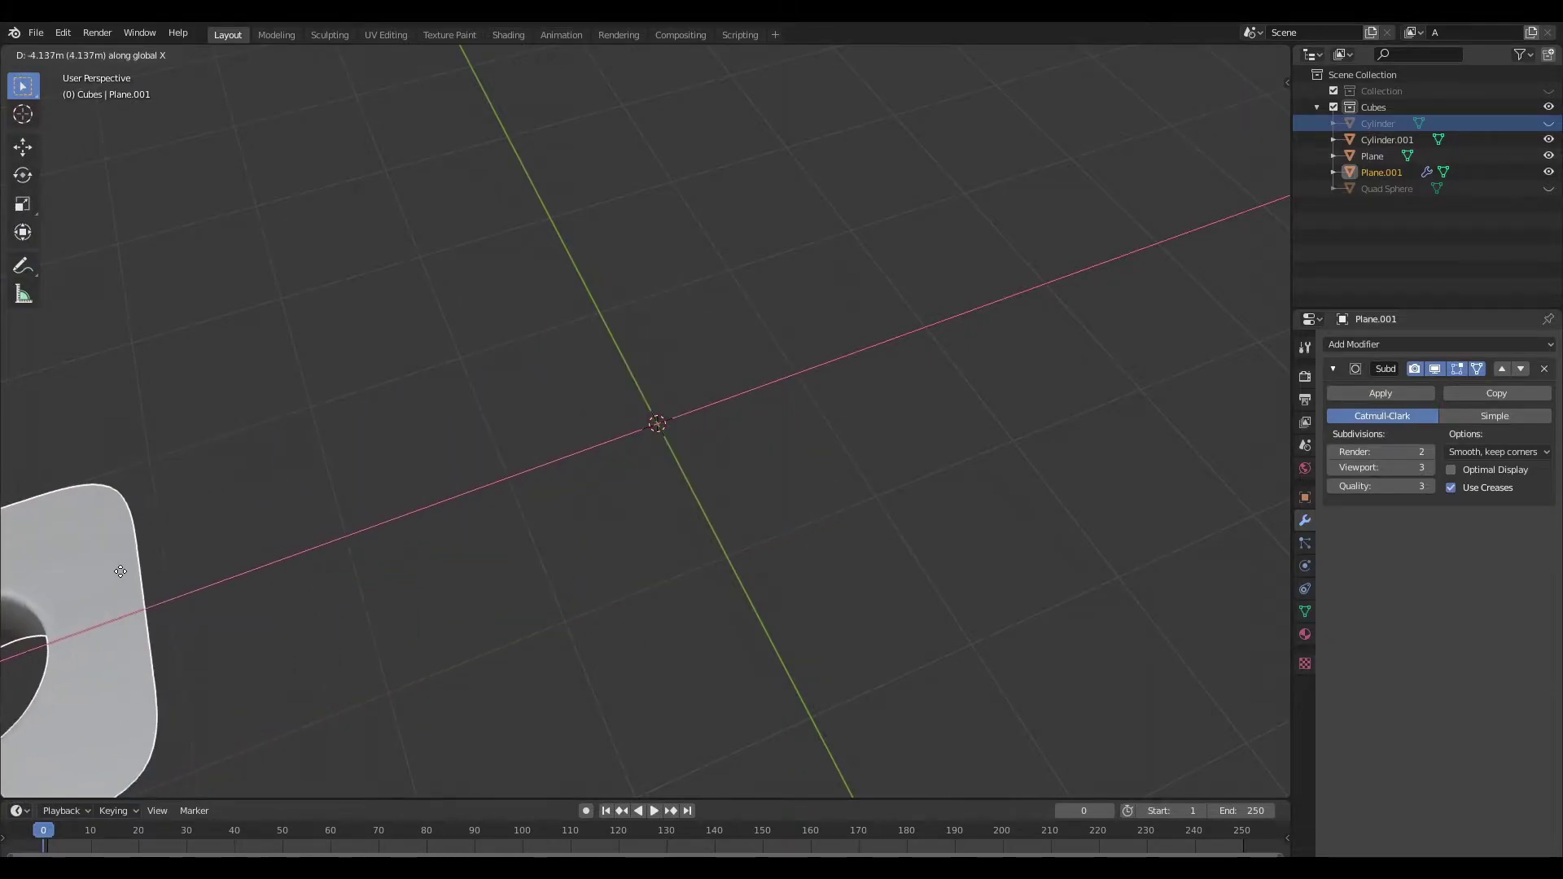
pyautogui.click(120, 571)
# Step: Add a 16-vertex cylinder at the origin and rotate it 90° about the X axis
pyautogui.moveTo(415, 524); pyautogui.dragTo(725, 426, button='middle')
pyautogui.hotkey('shift', 'a')
pyautogui.moveTo(701, 394)
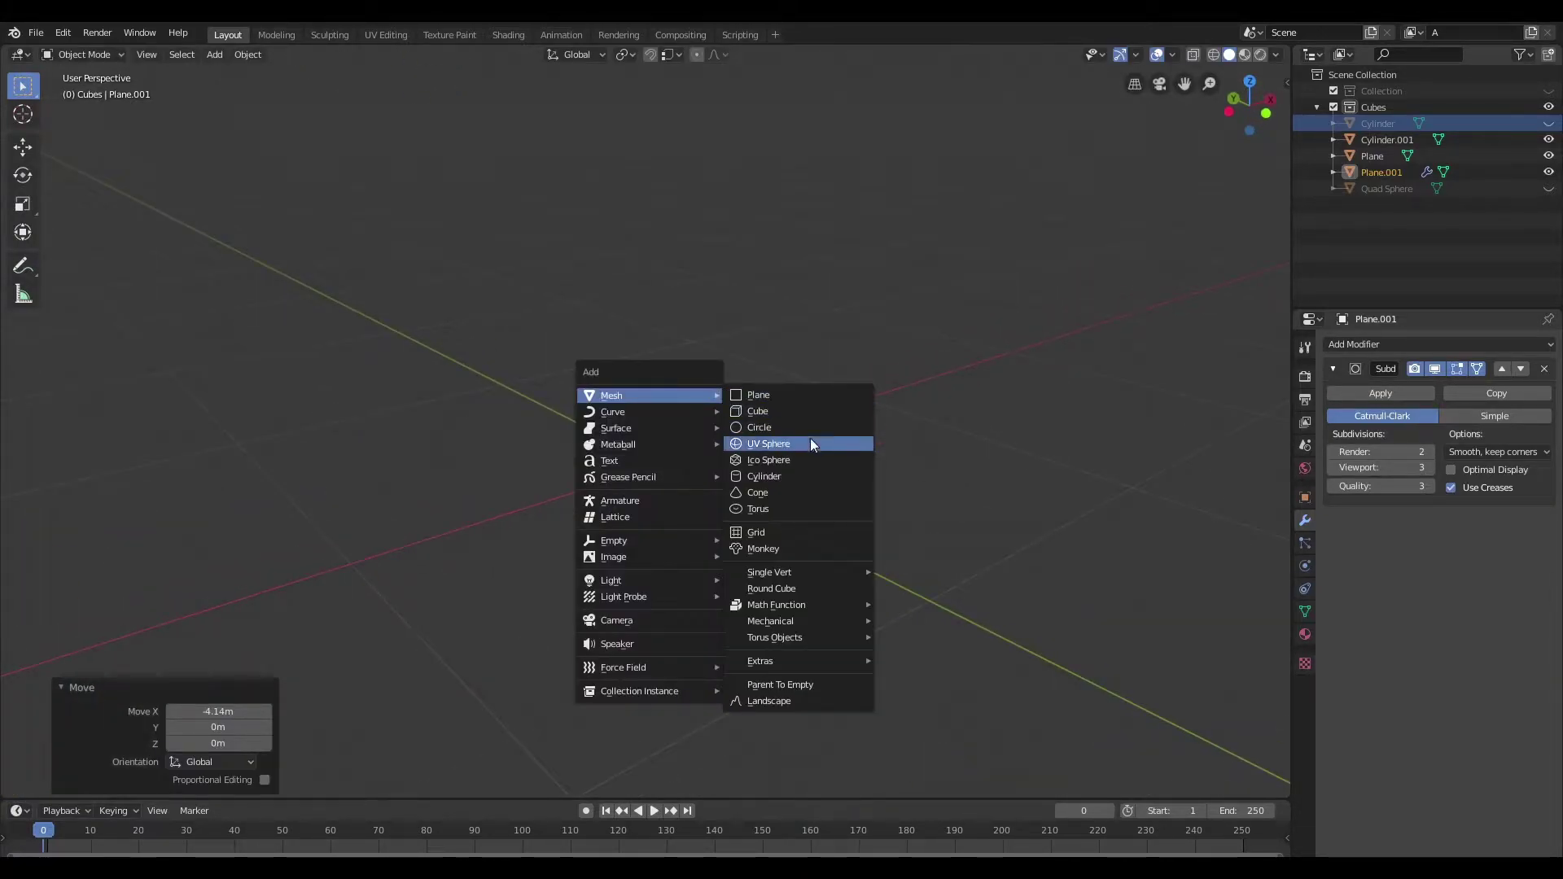
pyautogui.click(802, 475)
pyautogui.scroll(-5, 847, 368)
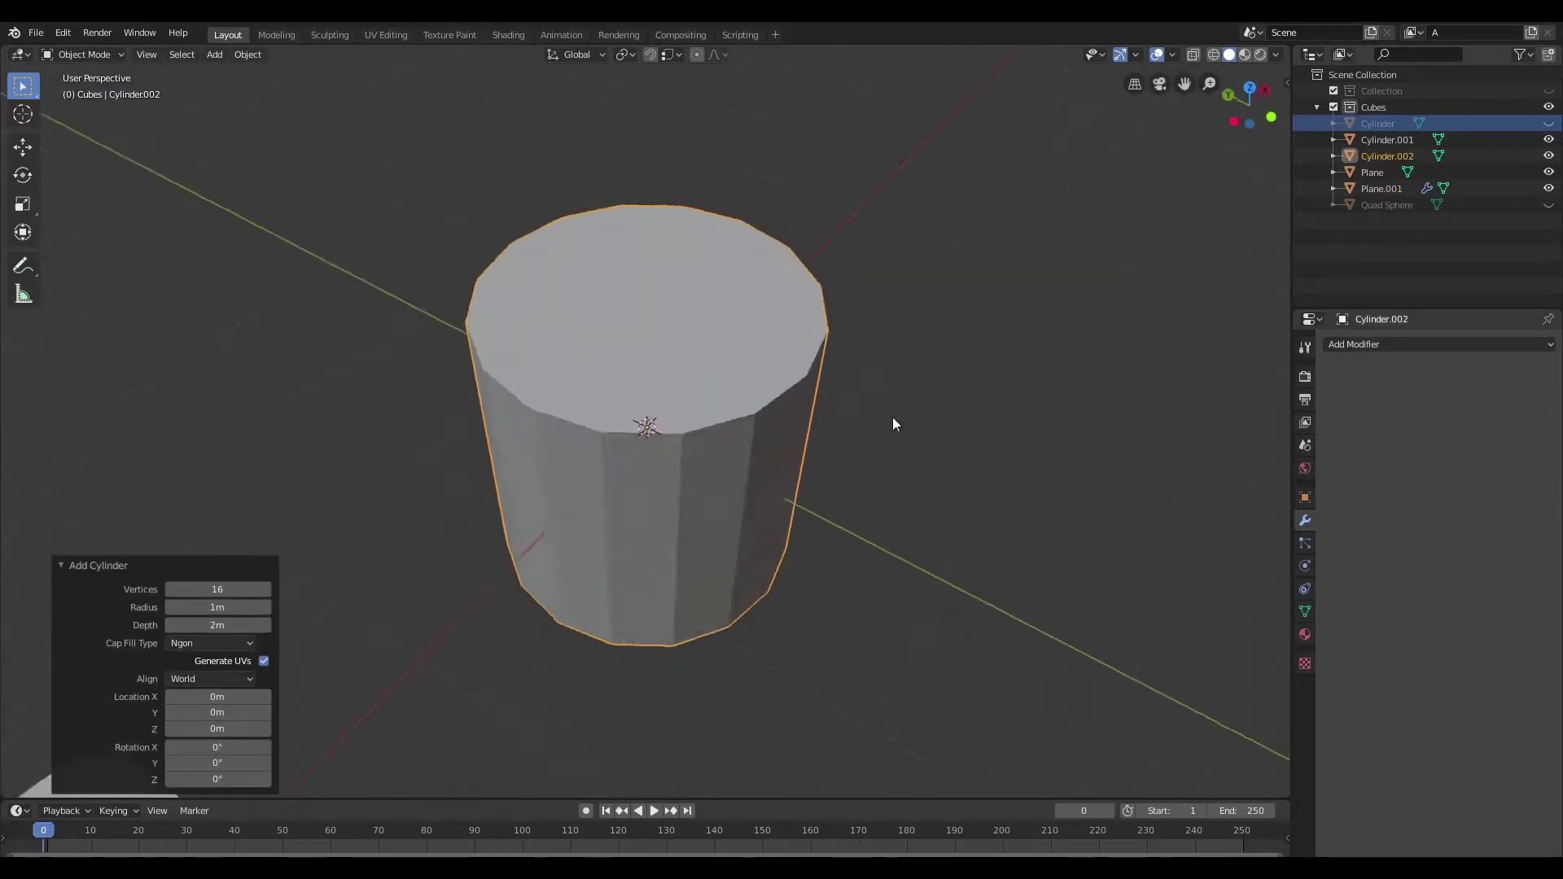
pyautogui.scroll(1, 925, 402)
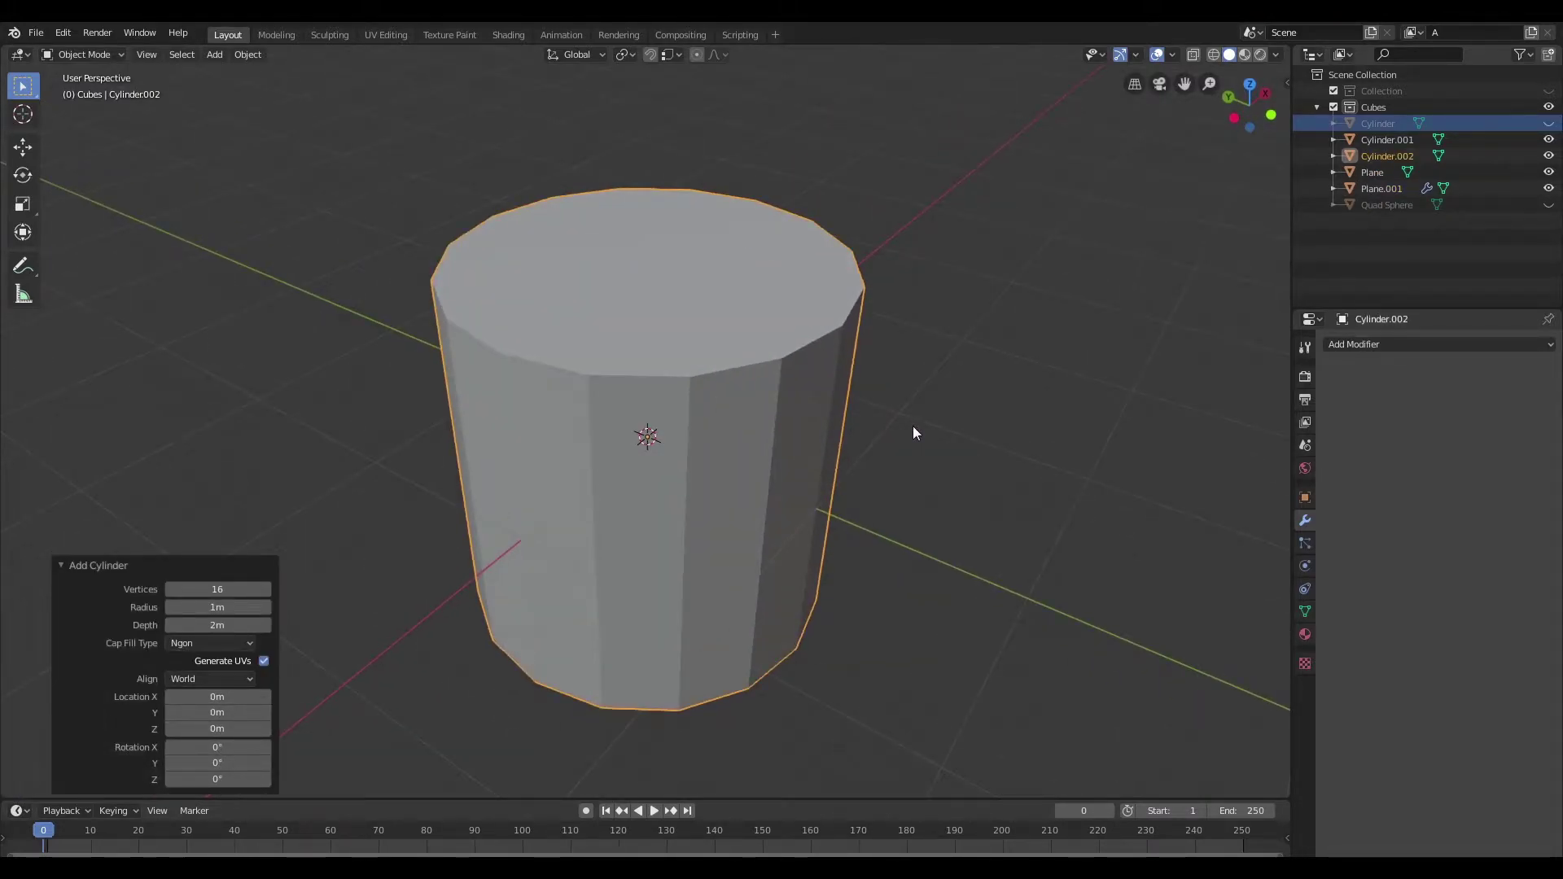
pyautogui.write('rx90')
pyautogui.press('Return')
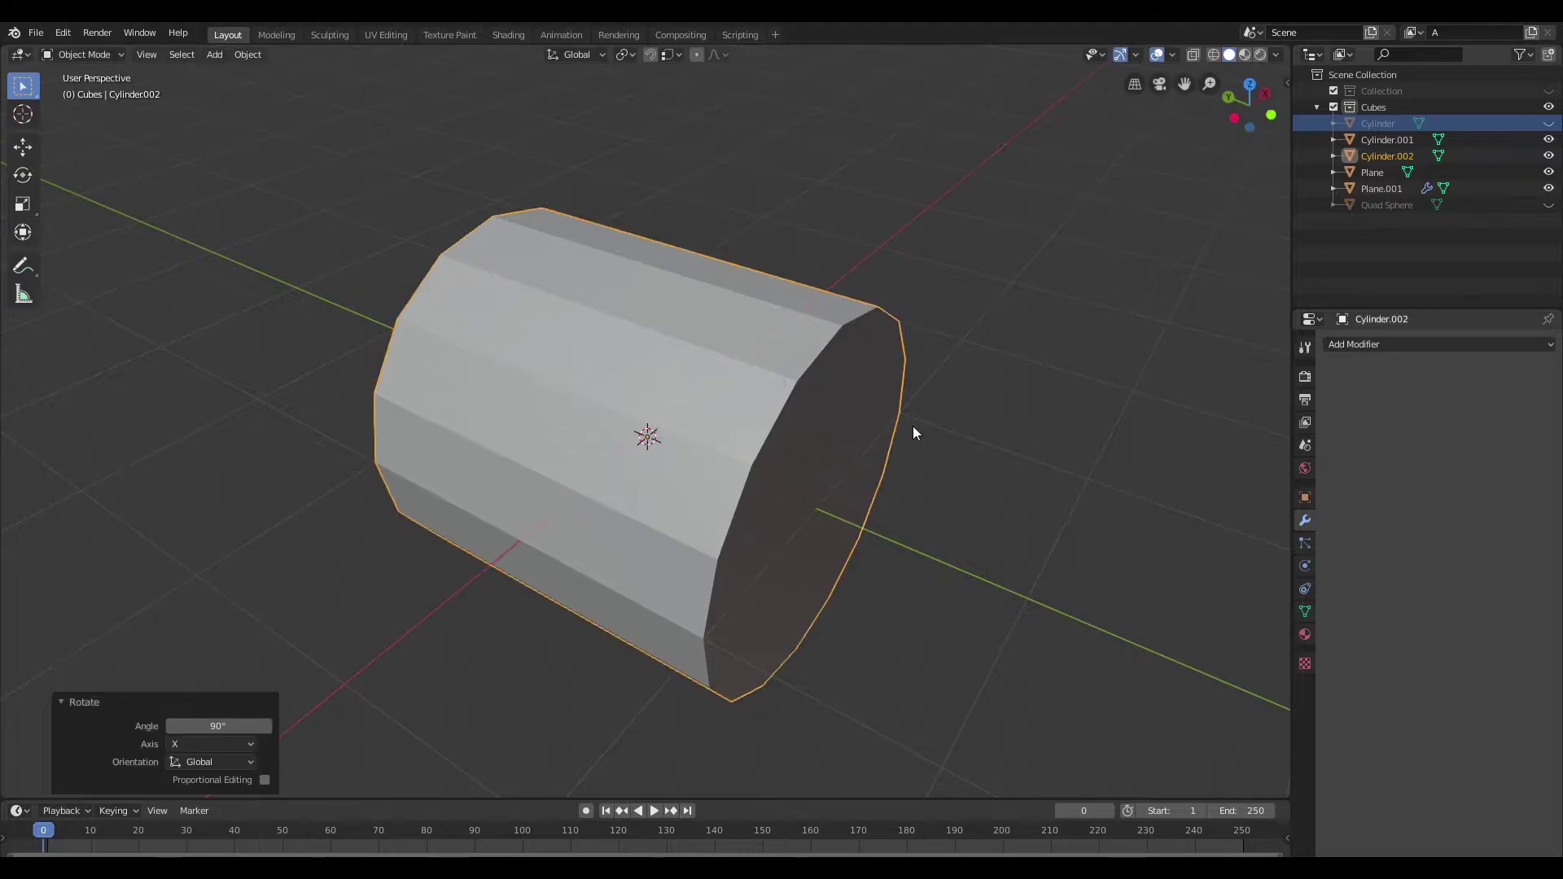
# Step: Add a second, eight-sided cylinder at the origin and scale it to about 0.416
pyautogui.hotkey('shift', 'a')
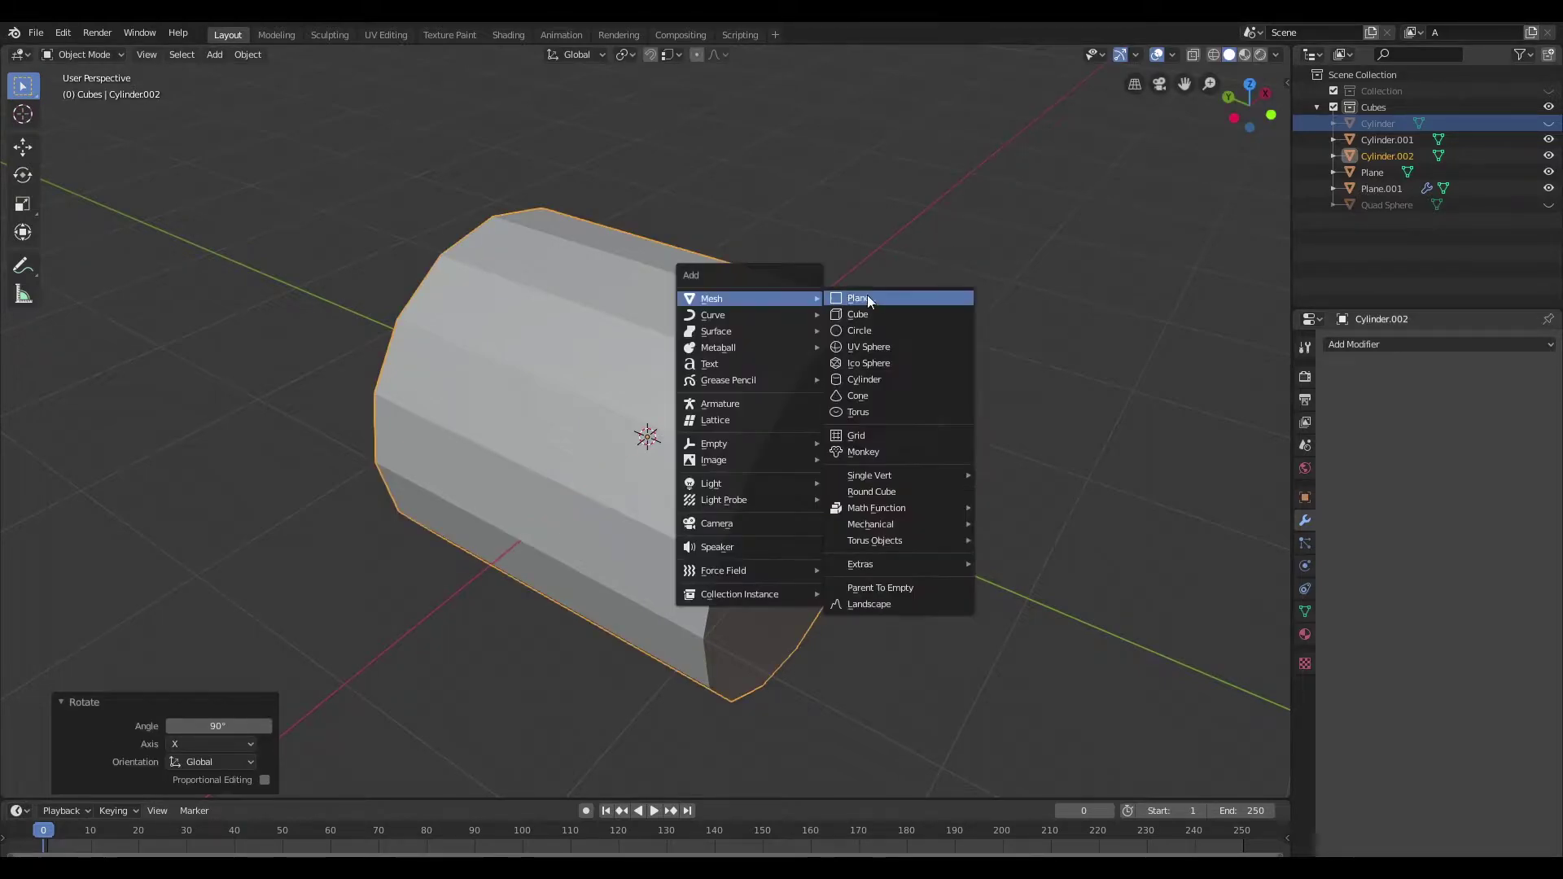
pyautogui.click(905, 378)
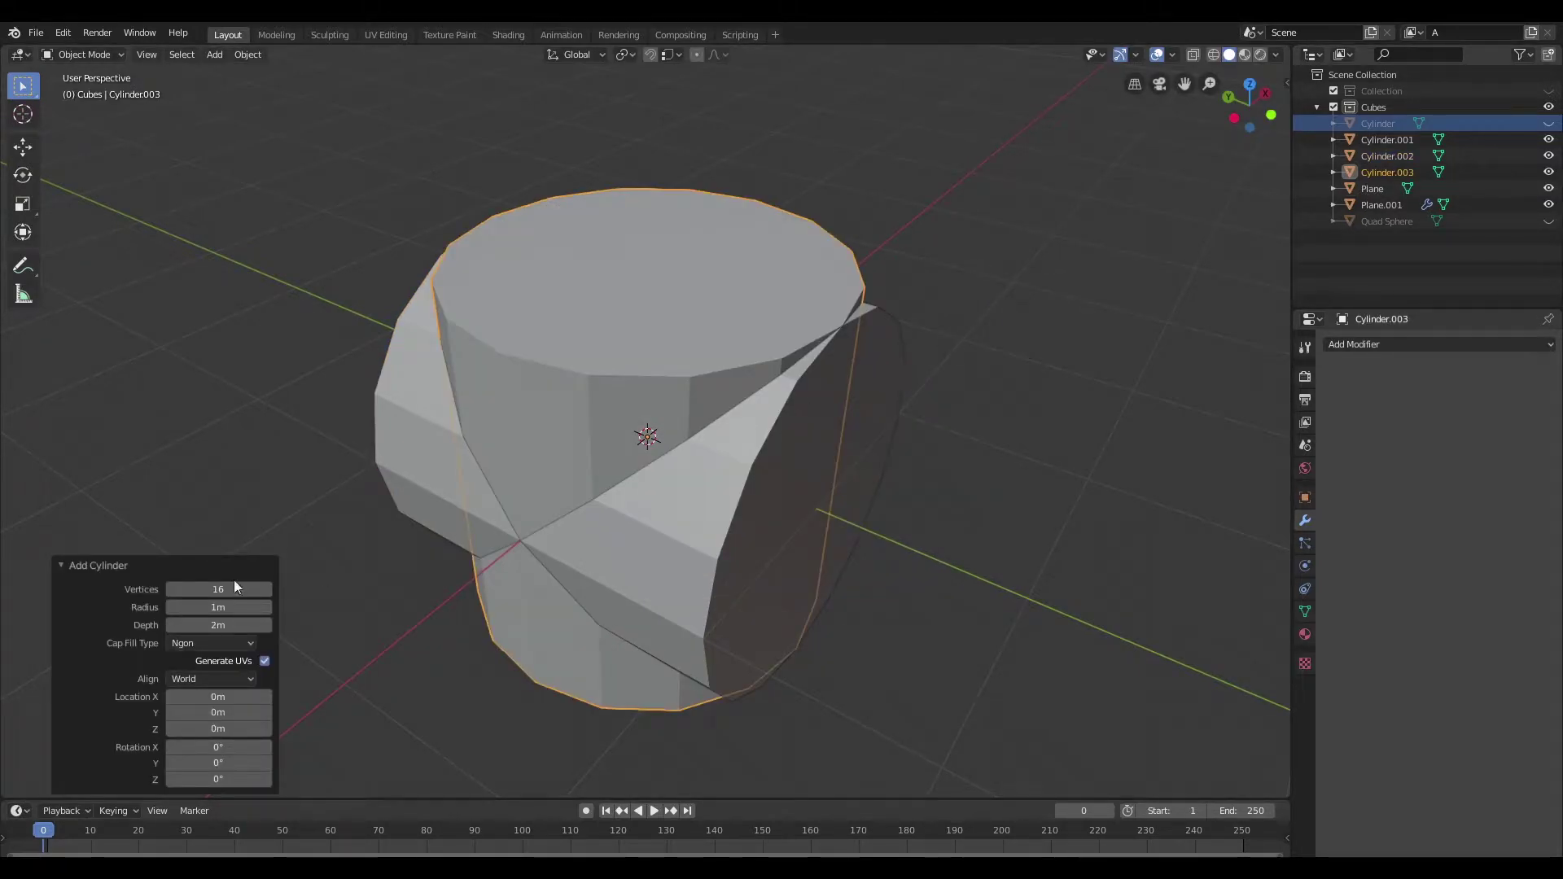
pyautogui.moveTo(234, 587); pyautogui.dragTo(214, 588)
pyautogui.press('s')
pyautogui.click(761, 305)
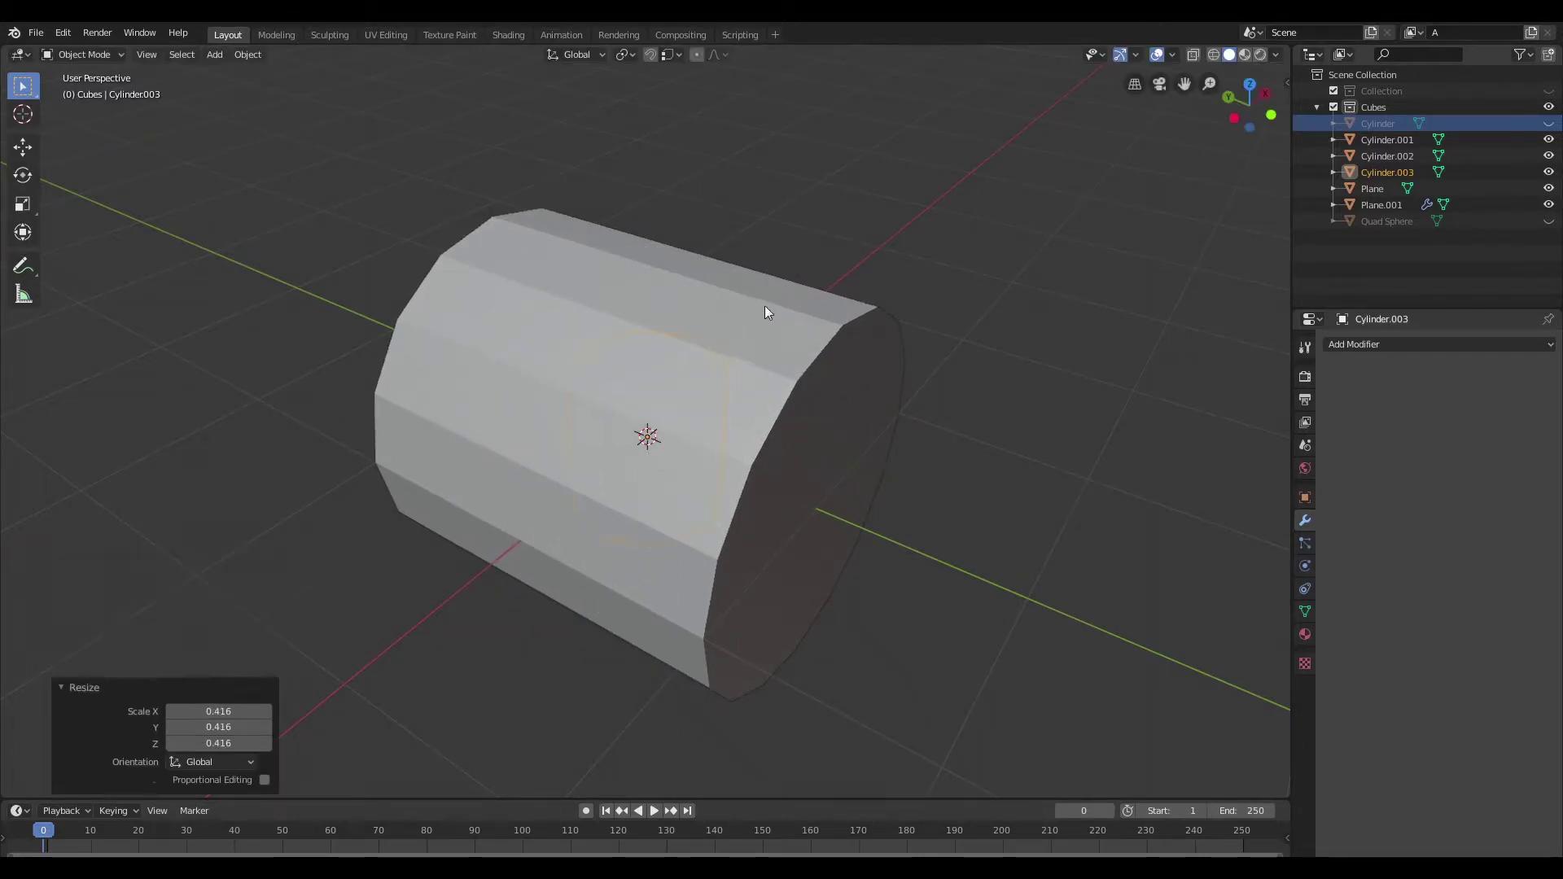
# Step: Move the small cylinder about 1.02 m up along Z so it pokes through the large cylinder's top
pyautogui.press('g')
pyautogui.press('z')
pyautogui.click(788, 132)
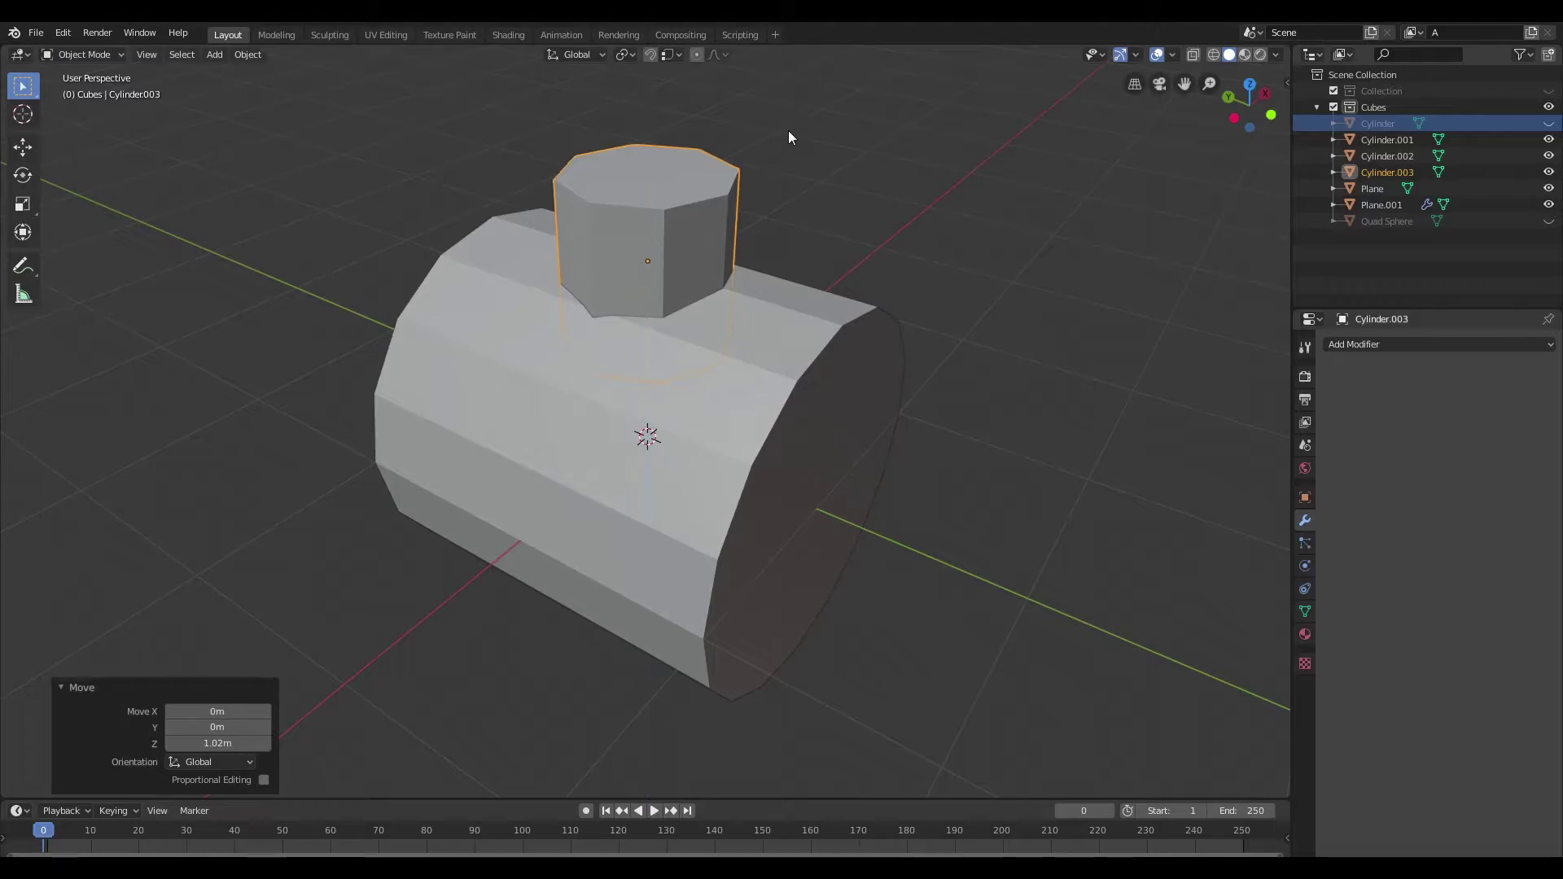
# Step: In top wireframe view, scale the small cylinder by about 1.283 so its side vertices meet the large cylinder's edges
pyautogui.press('`')
pyautogui.click(801, 49)
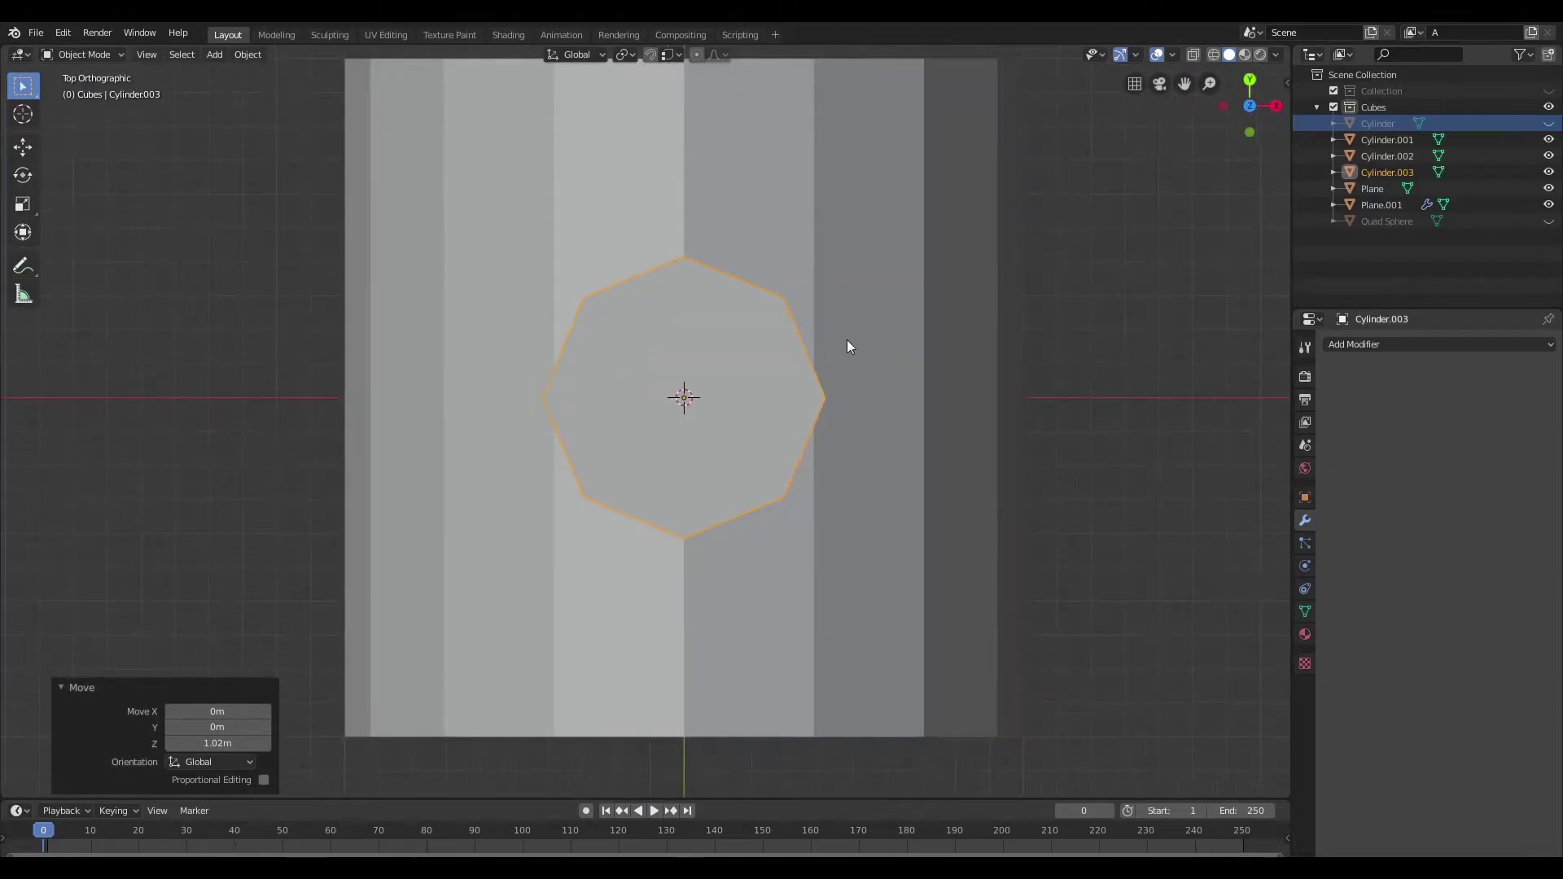
pyautogui.hotkey('shift', 'z')
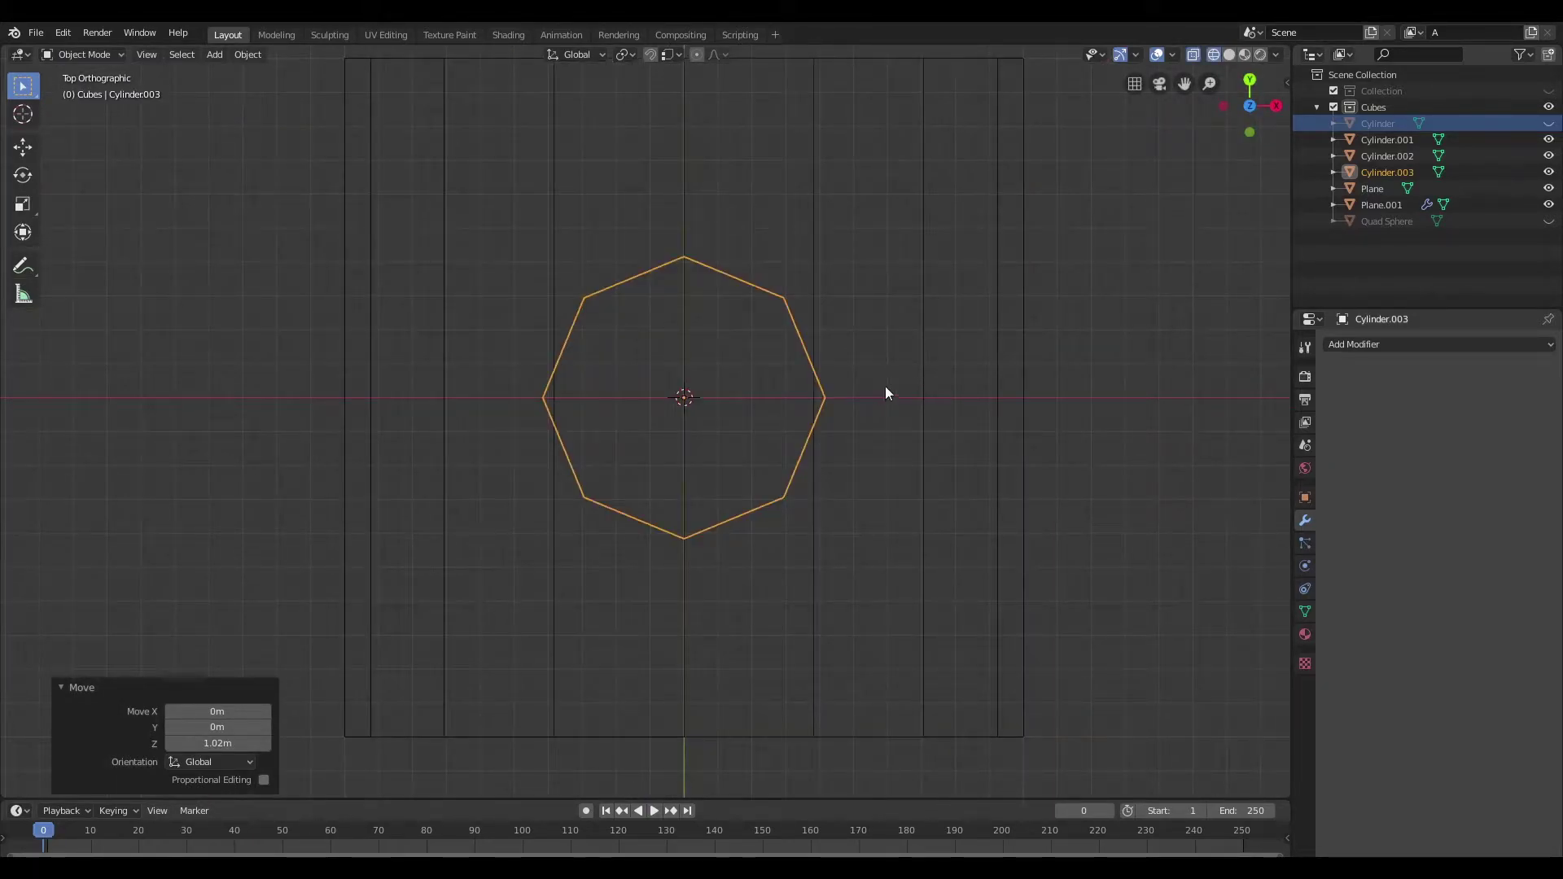
pyautogui.press('s')
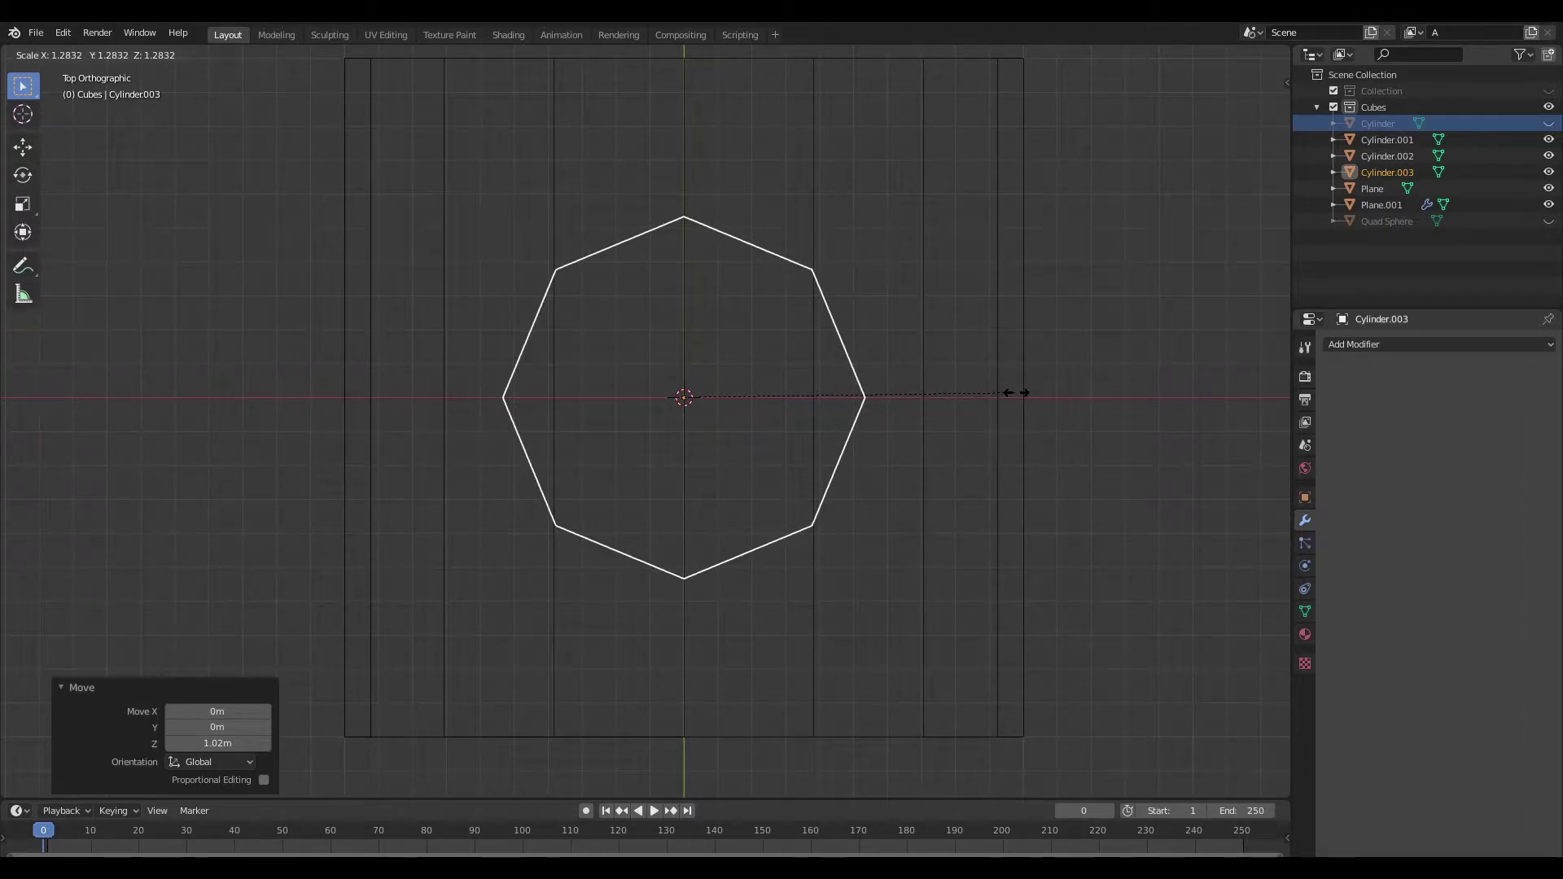
pyautogui.click(1016, 393)
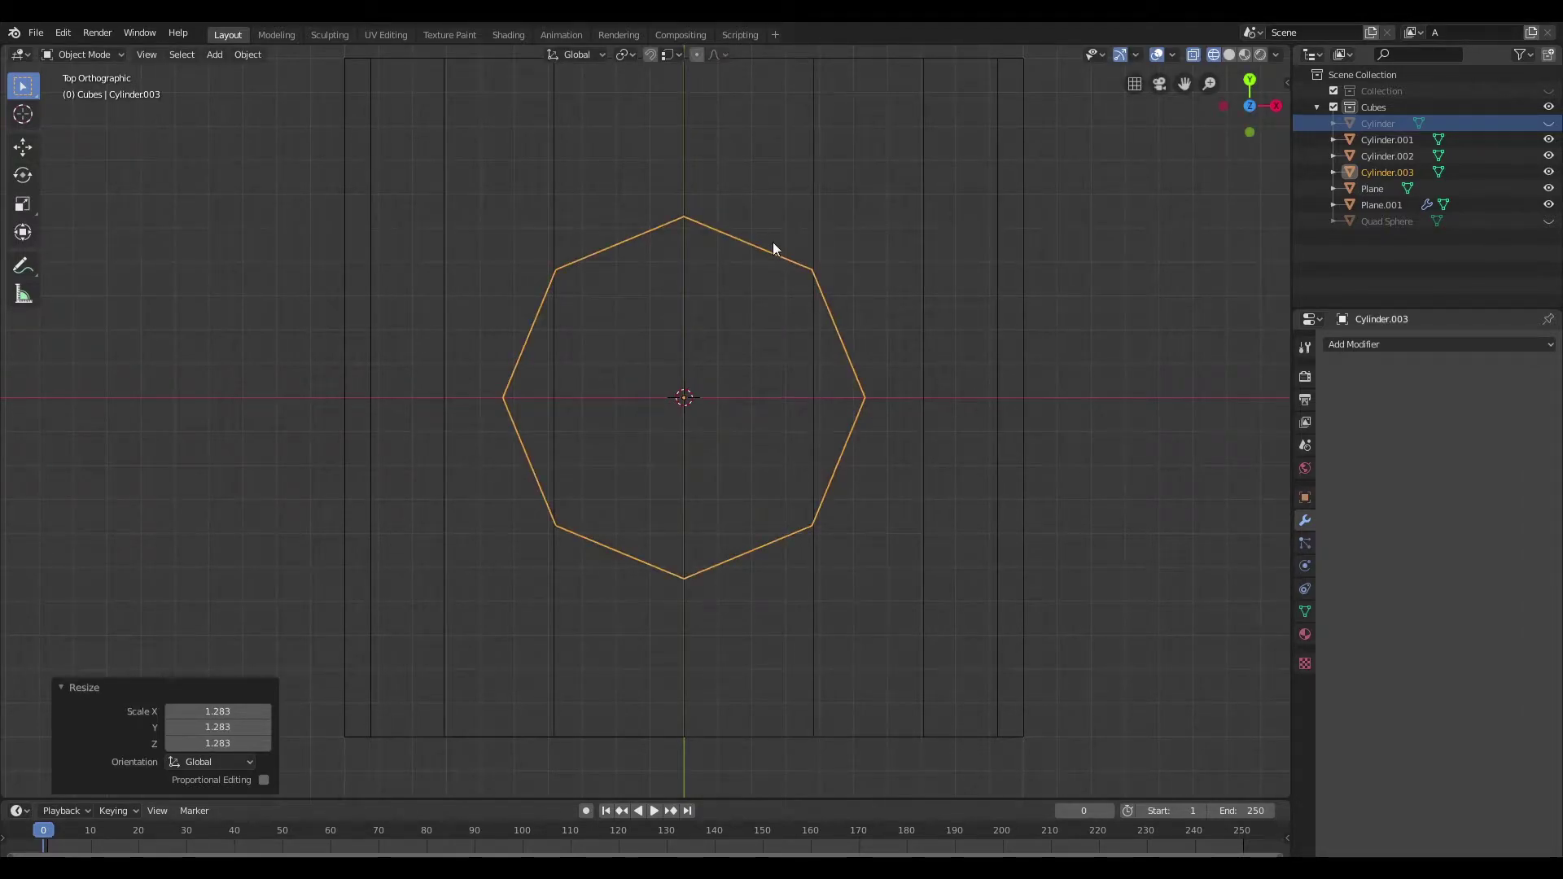
# Step: Cut one centred edge loop across the middle of the large cylinder's length in Edit Mode
pyautogui.scroll(-1, 773, 242)
pyautogui.click(786, 196)
pyautogui.press('Tab')
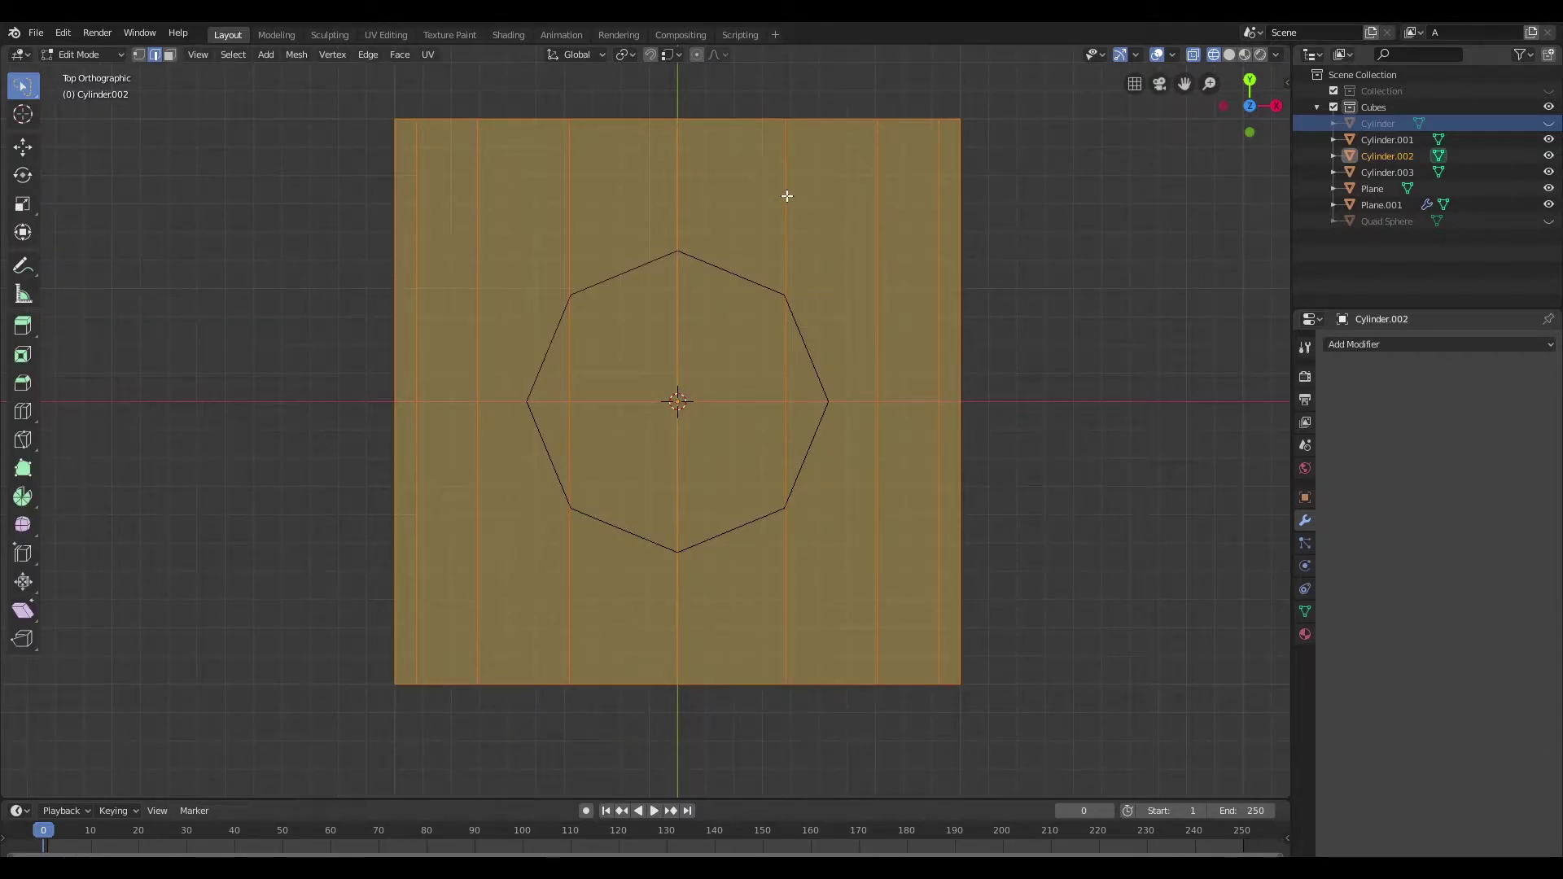
pyautogui.scroll(1, 786, 196)
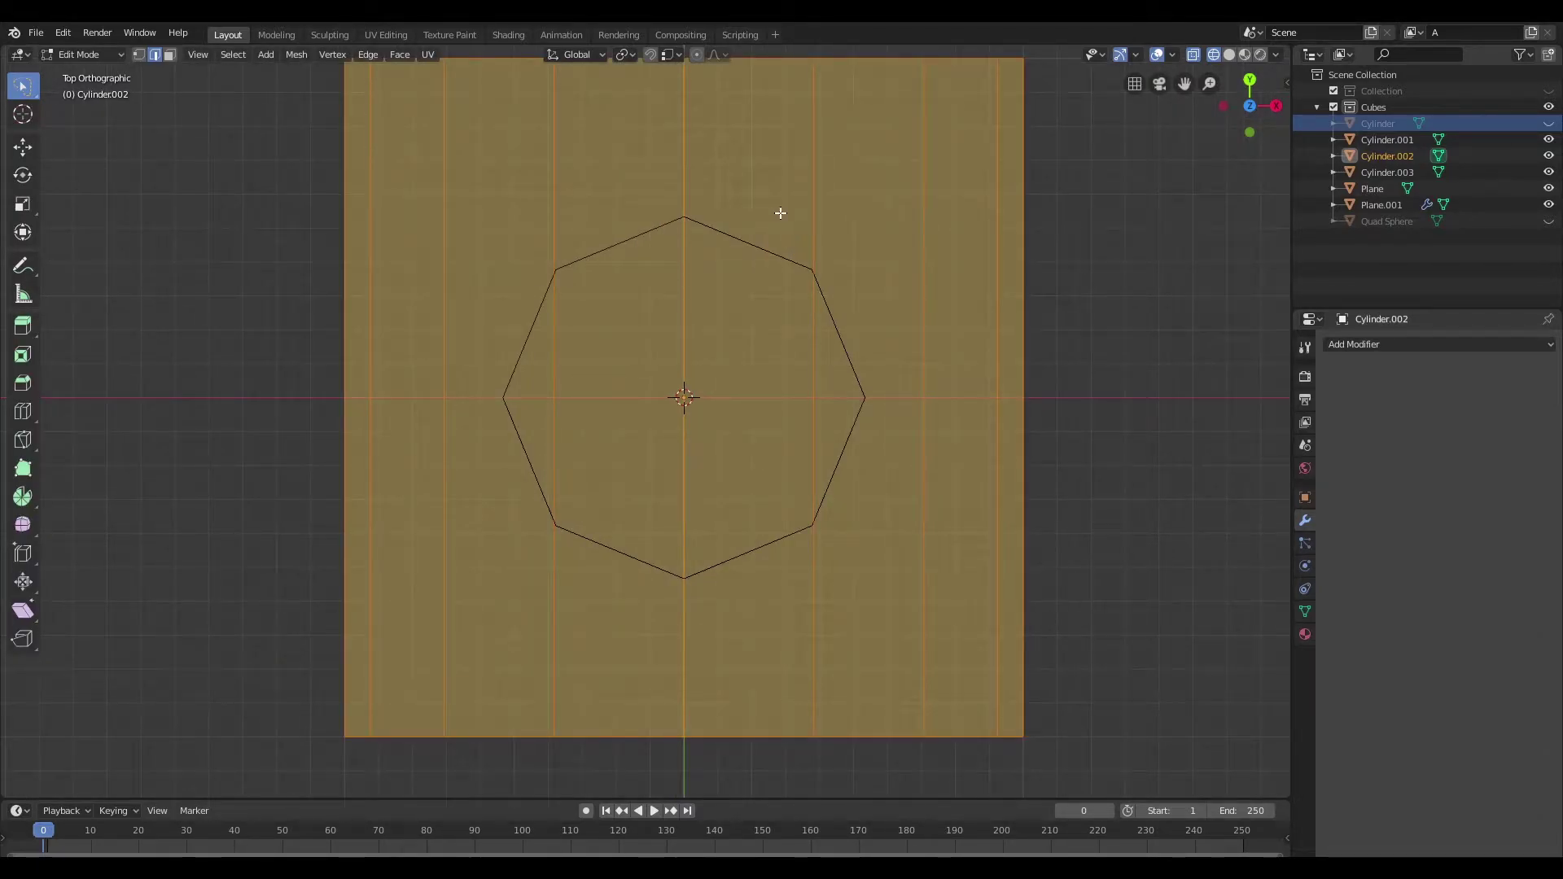
pyautogui.hotkey('ctrl', 'r')
pyautogui.click(913, 398)
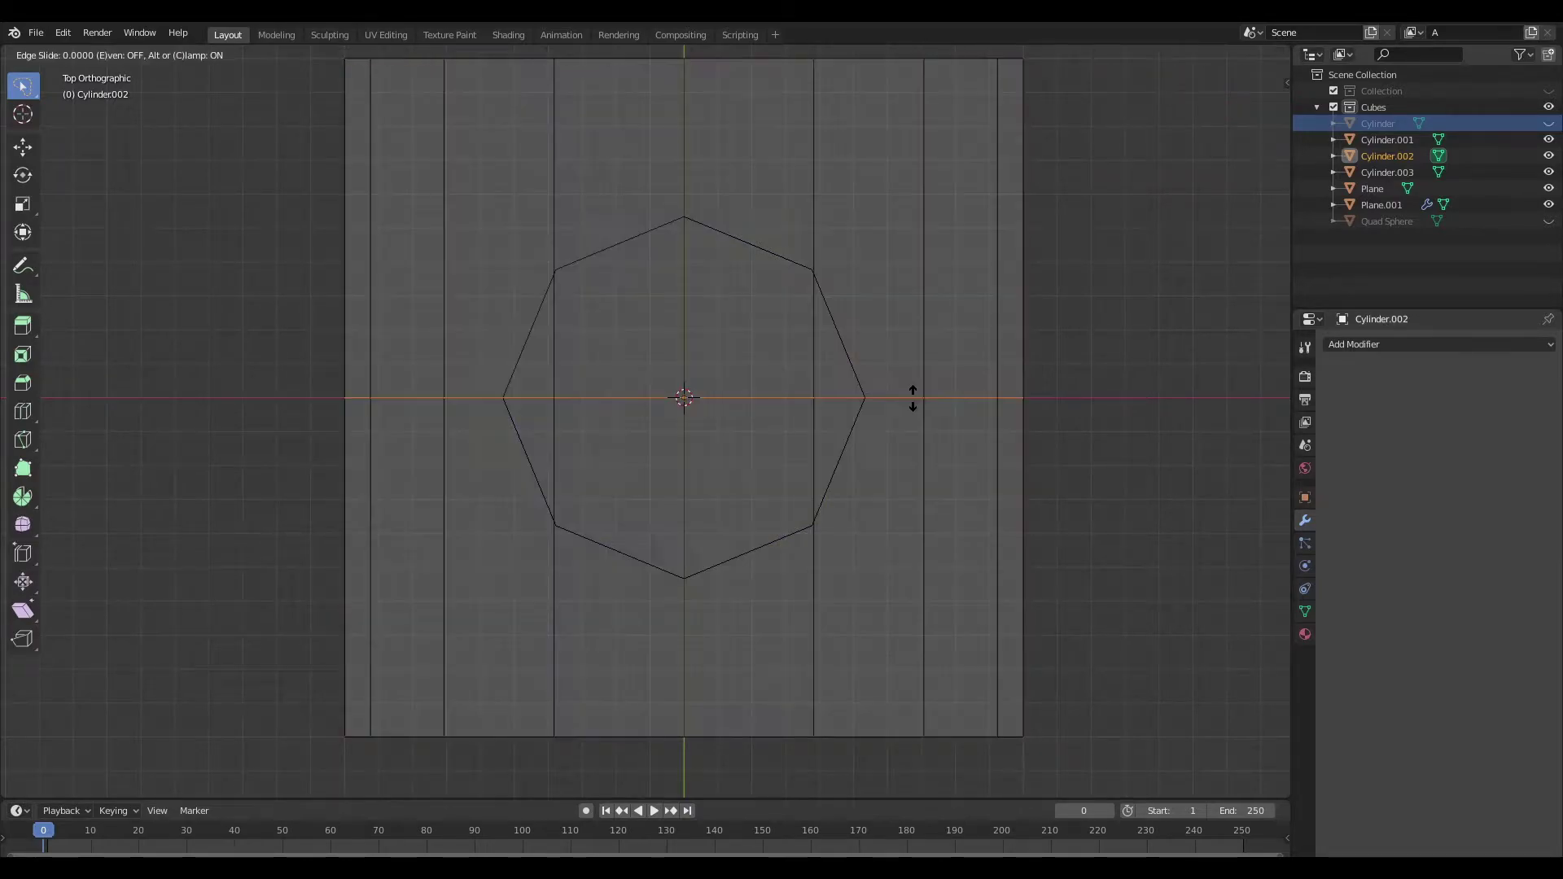
pyautogui.rightClick(921, 396)
# Step: Cut two further loops on either side of the middle at factors -0.244 and 0.244, aligned with the octagon's diagonal corners
pyautogui.hotkey('ctrl', 'r')
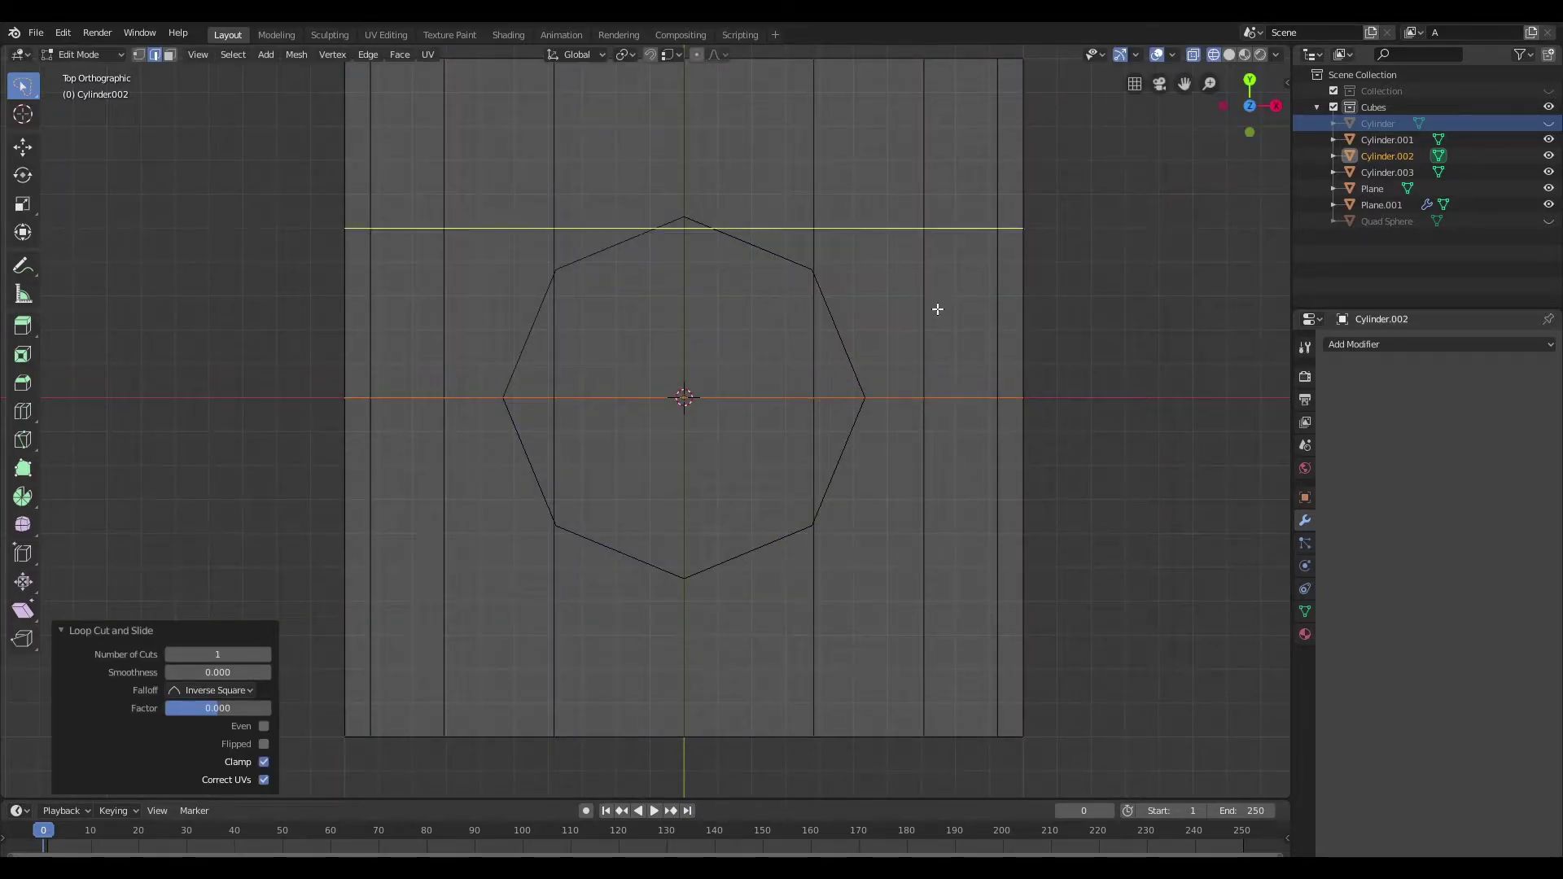
pyautogui.click(936, 262)
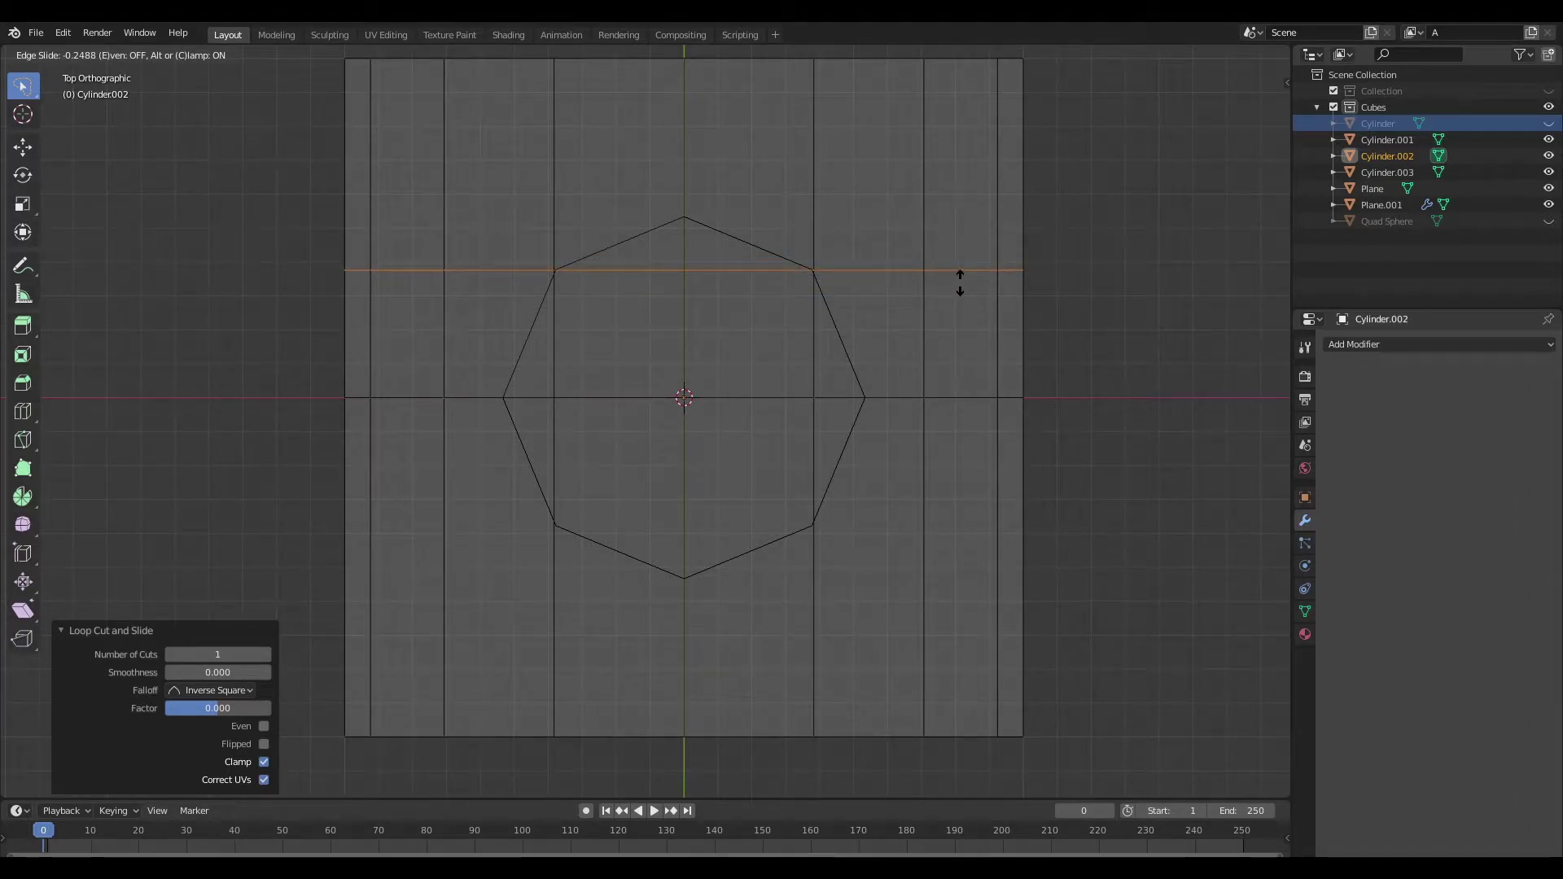
pyautogui.click(960, 283)
pyautogui.hotkey('ctrl', 'r')
pyautogui.click(926, 558)
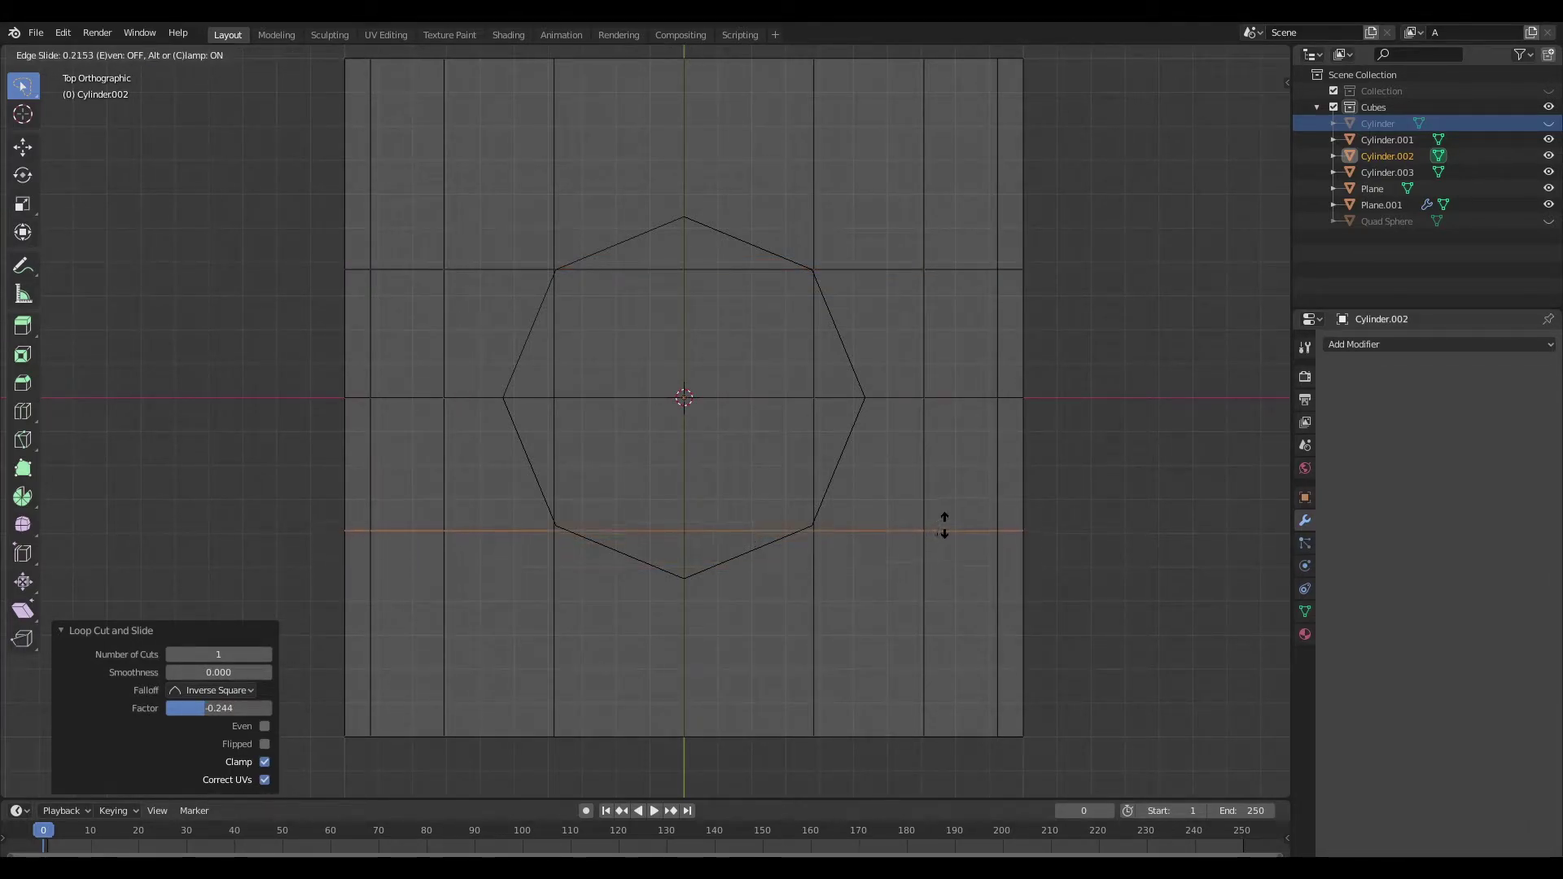
pyautogui.click(944, 524)
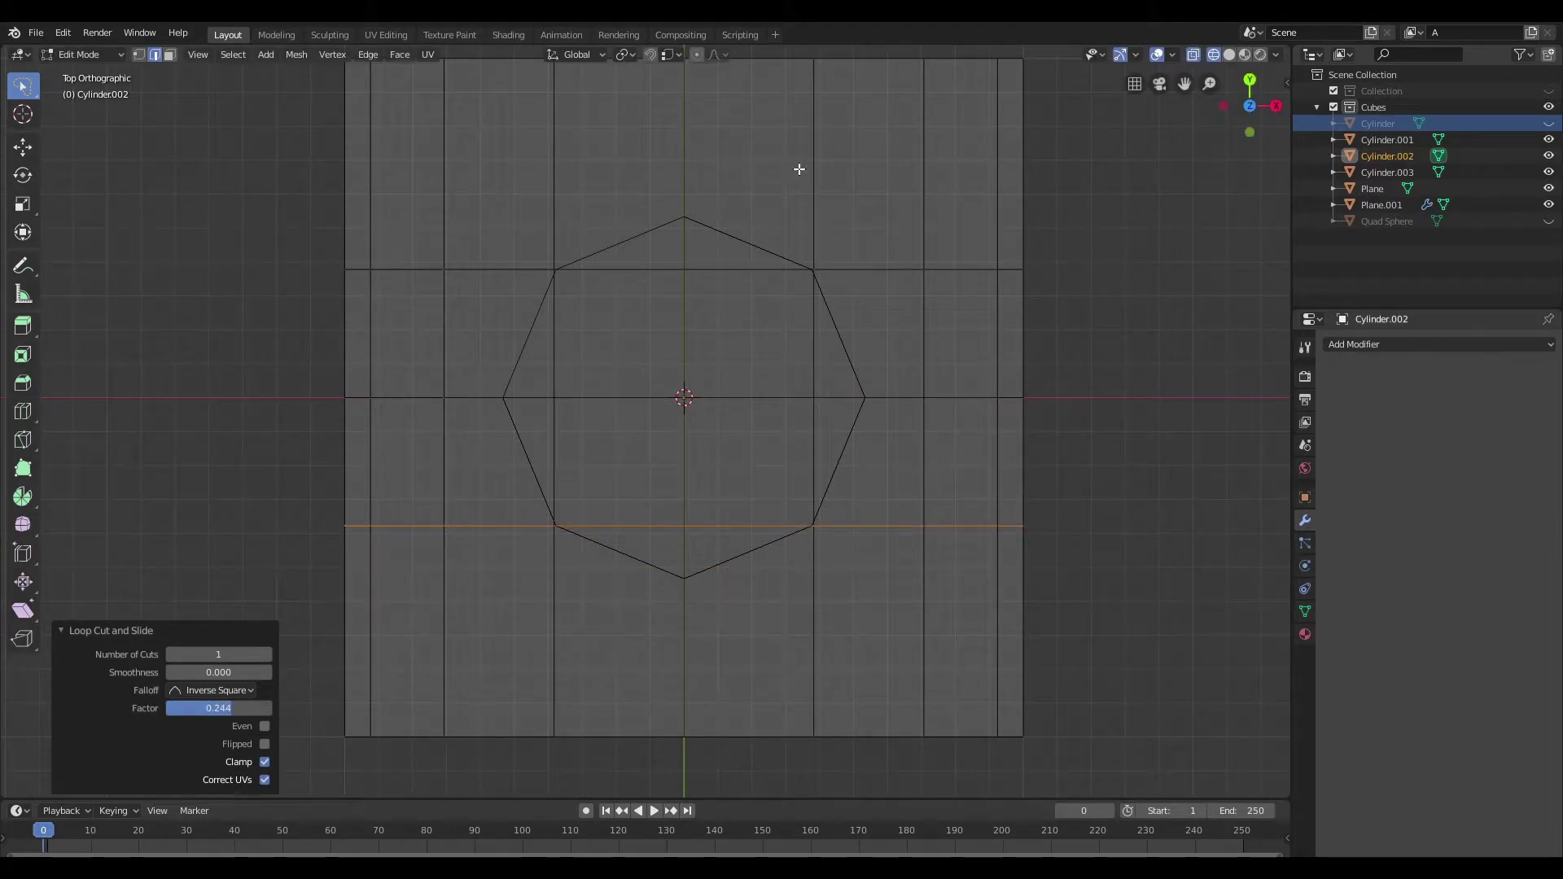
# Step: Cut a centred edge loop in each outer section between the hole's loops and the large cylinder's ends
pyautogui.hotkey('ctrl', 'r')
pyautogui.click(816, 143)
pyautogui.rightClick(817, 143)
pyautogui.hotkey('ctrl', 'r')
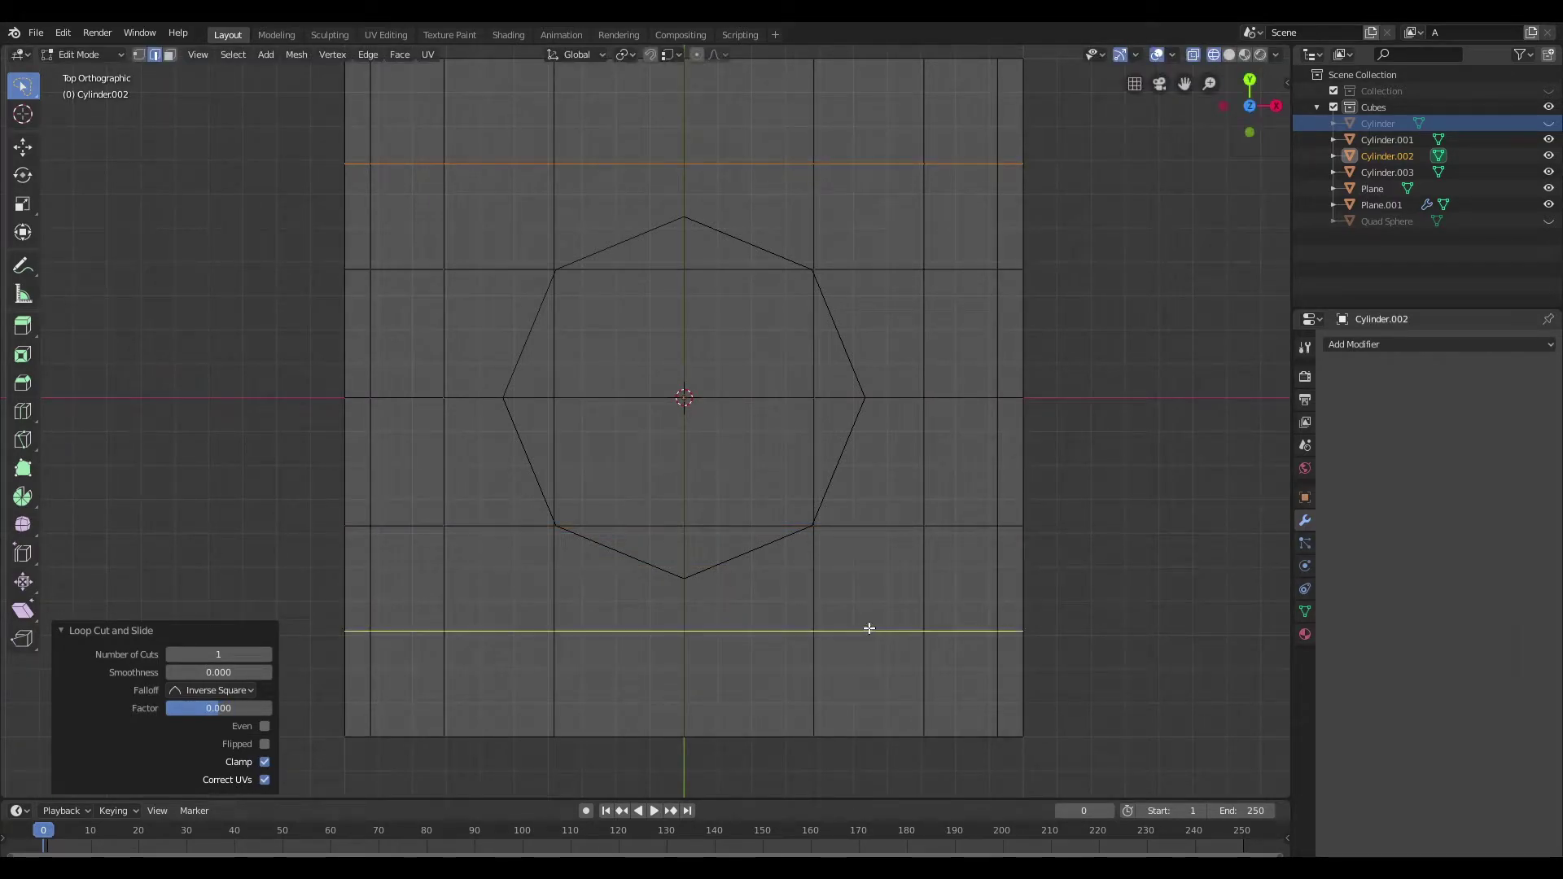
pyautogui.click(865, 627)
pyautogui.rightClick(858, 624)
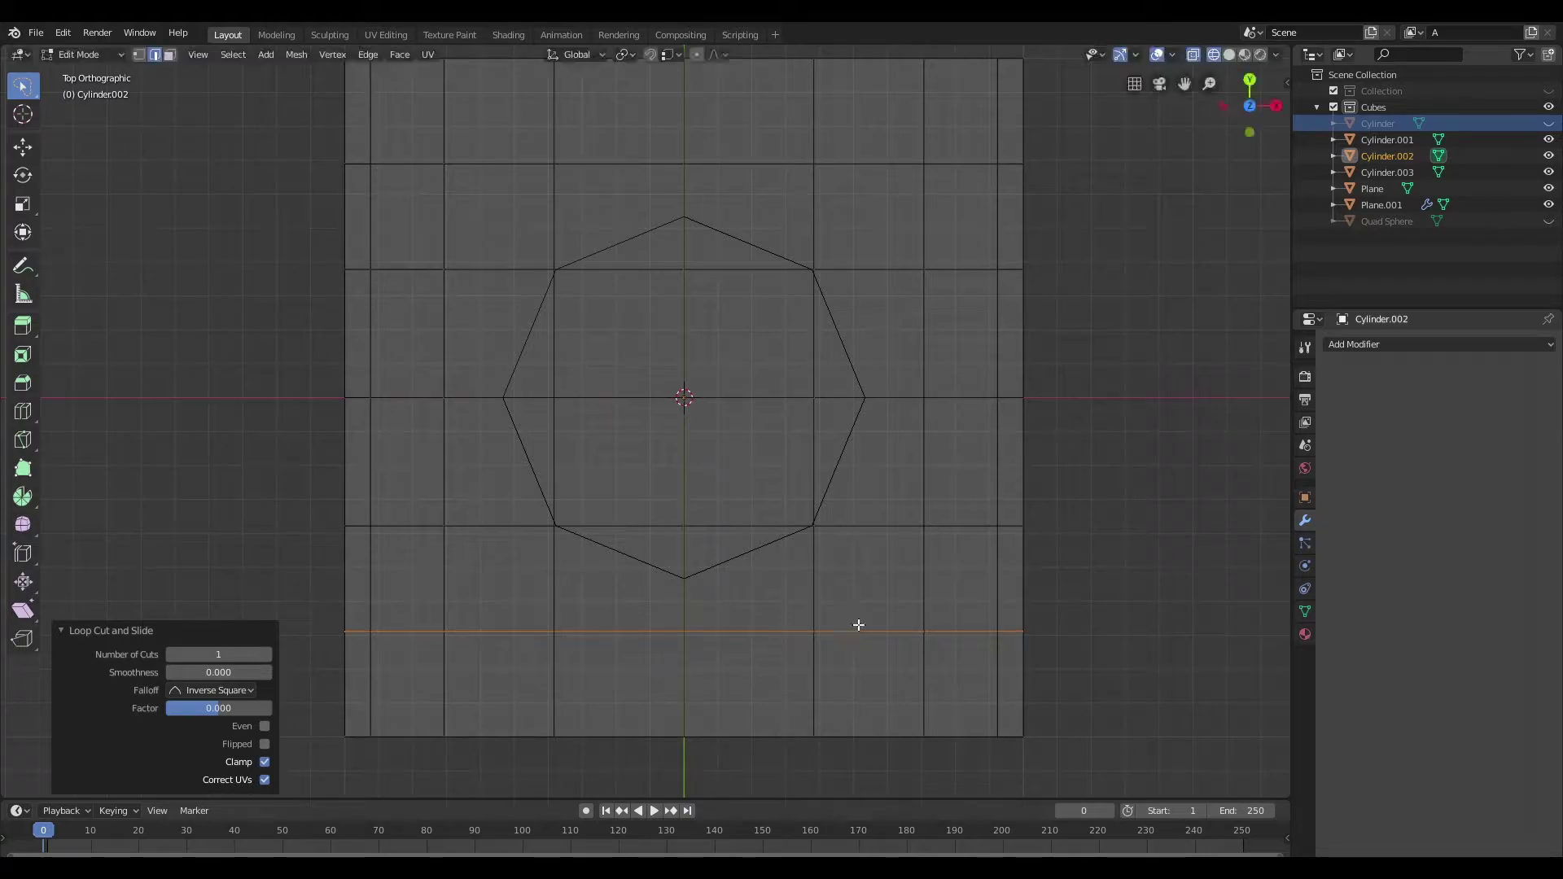
# Step: Add a Boolean Difference modifier to the large cylinder with the small octagonal cylinder as cutter, and apply it
pyautogui.scroll(-2, 786, 290)
pyautogui.moveTo(876, 426); pyautogui.dragTo(1008, 332, button='middle')
pyautogui.press('z')
pyautogui.click(1068, 335)
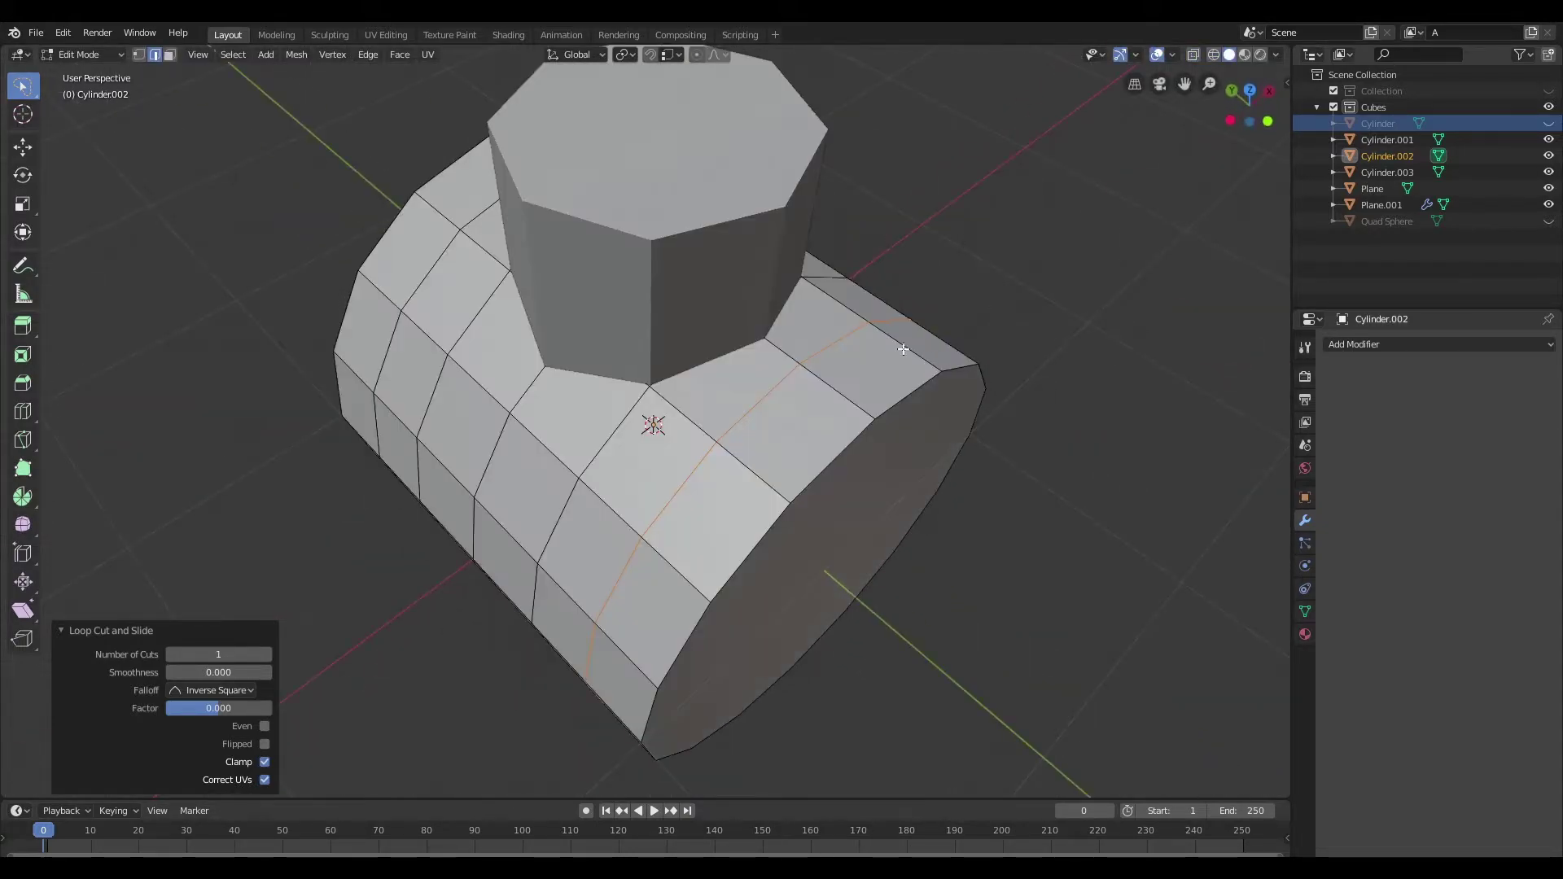
pyautogui.scroll(2, 785, 286)
pyautogui.moveTo(902, 350)
pyautogui.mouseDown(button='middle')
pyautogui.moveTo(785, 285)
pyautogui.moveTo(786, 391)
pyautogui.mouseUp(button='middle')
pyautogui.press('Tab')
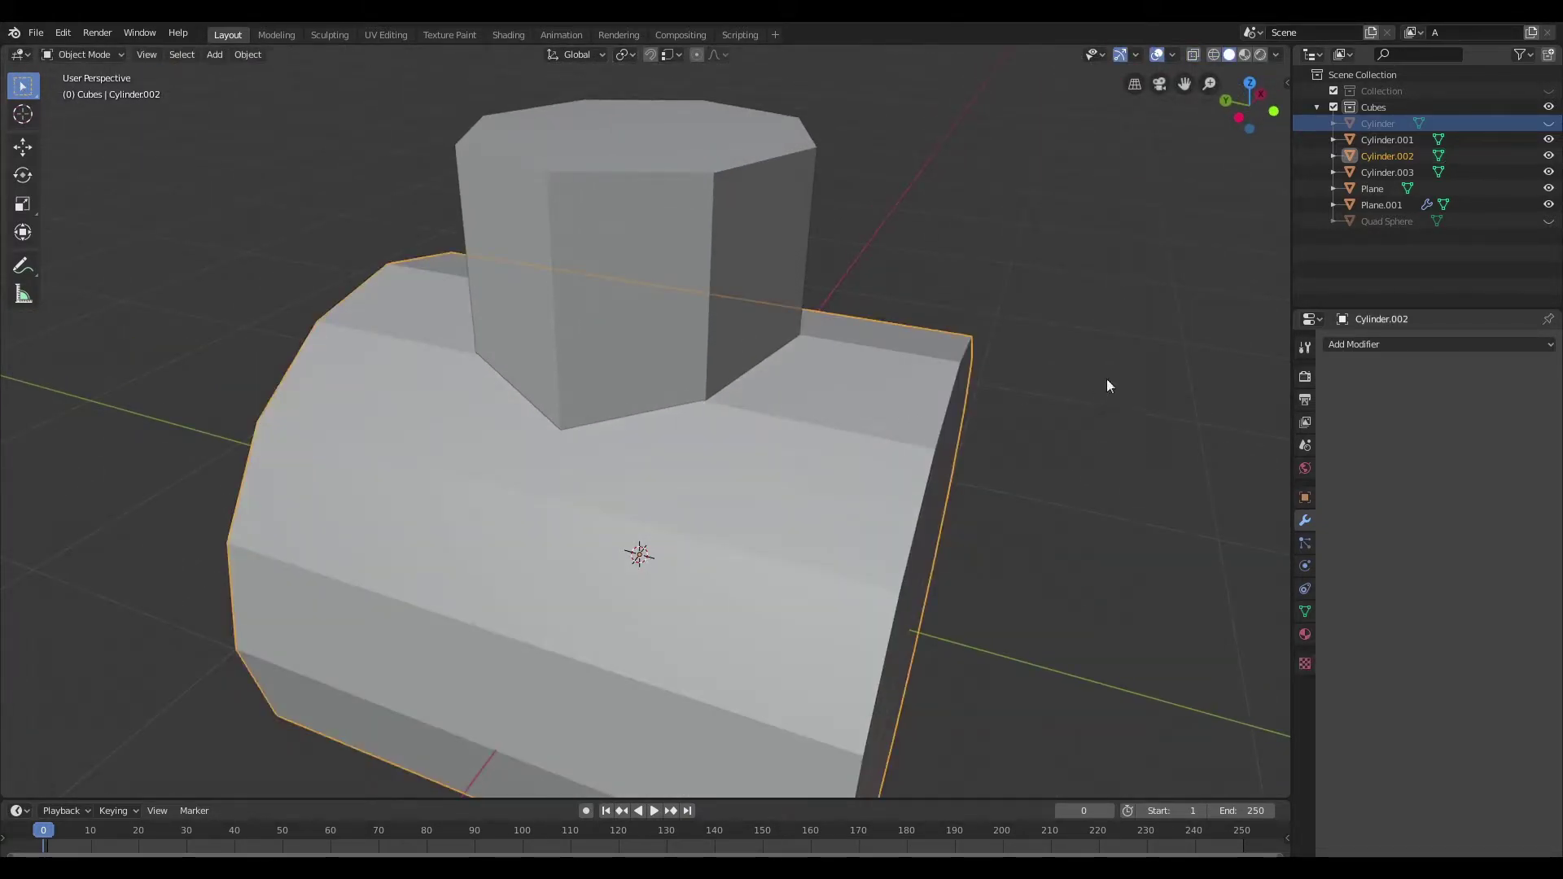
pyautogui.press('q')
pyautogui.click(974, 404)
pyautogui.click(1543, 434)
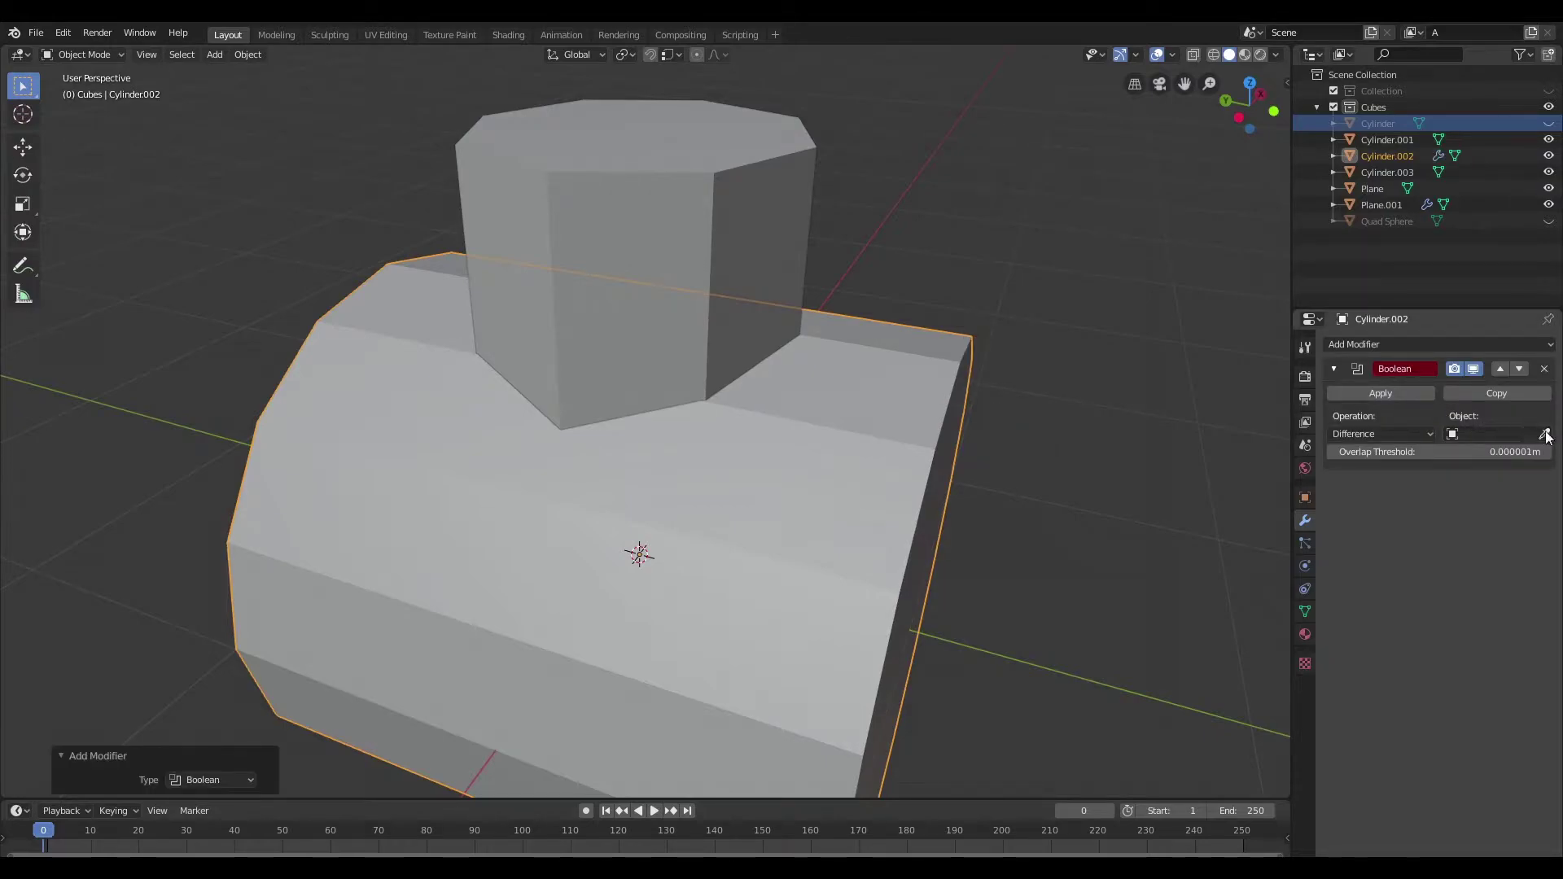
pyautogui.click(716, 123)
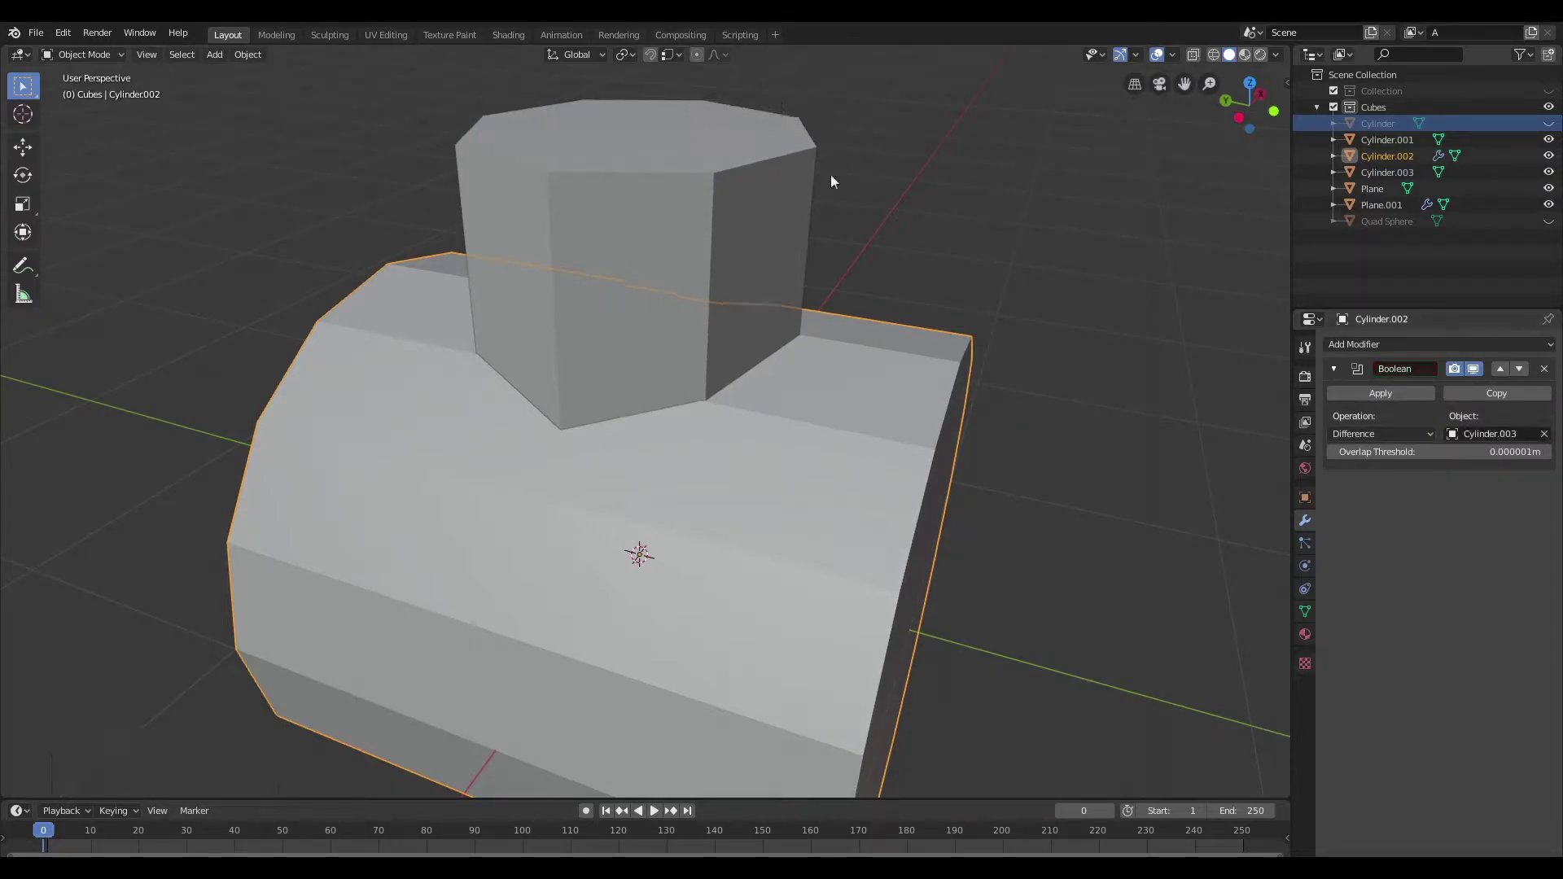
pyautogui.click(1378, 394)
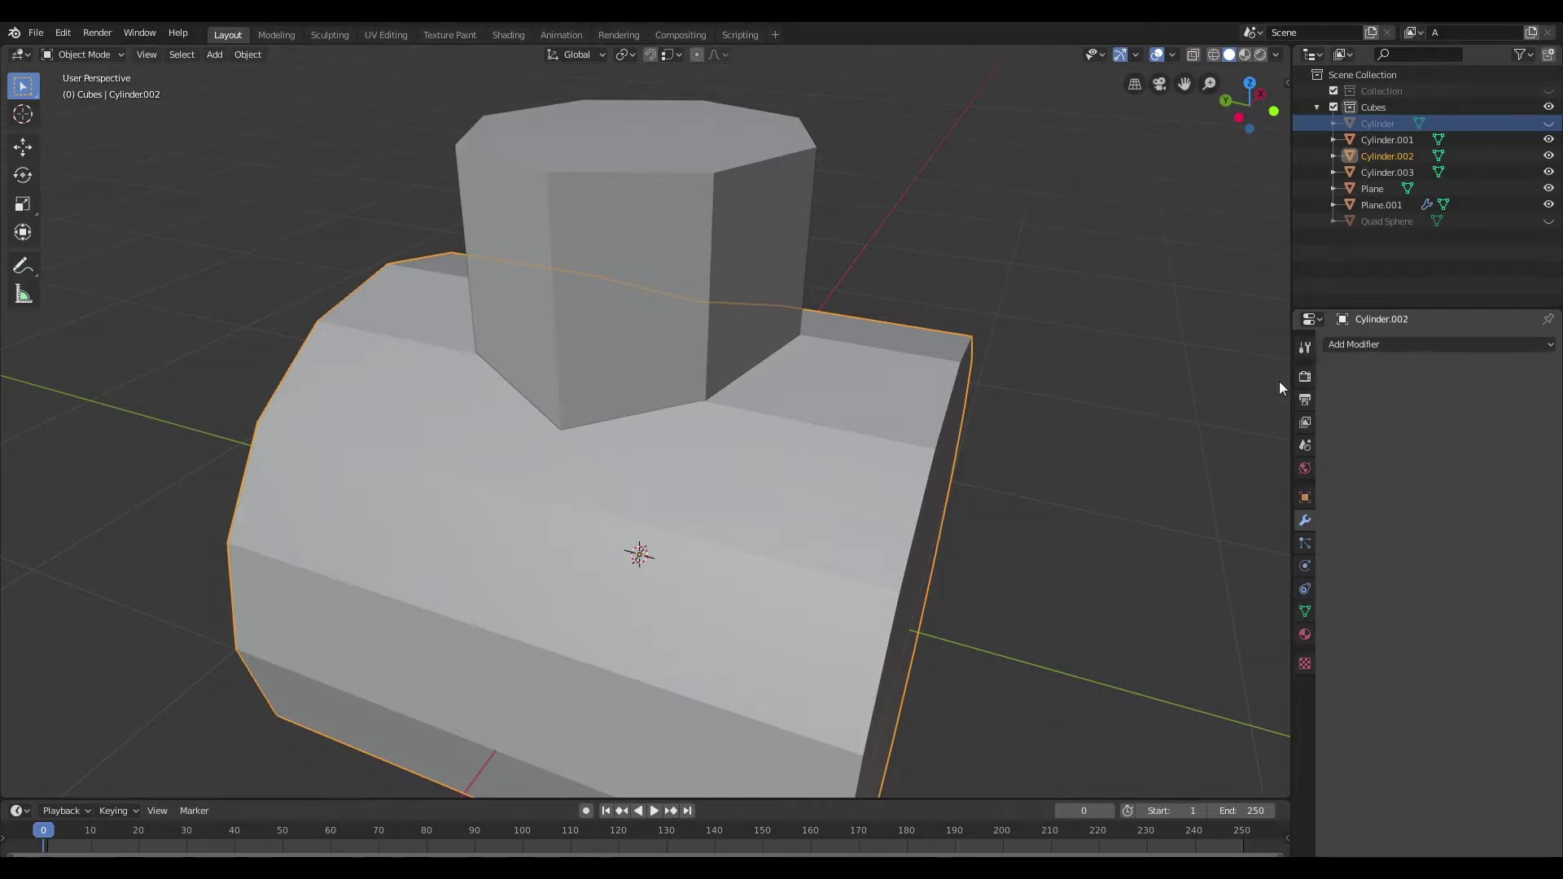
# Step: Delete the small octagonal cutter cylinder in Object Mode
pyautogui.moveTo(838, 212); pyautogui.dragTo(672, 324, button='middle')
pyautogui.click(812, 262)
pyautogui.press('Delete')
pyautogui.click(667, 324)
pyautogui.scroll(-5, 667, 324)
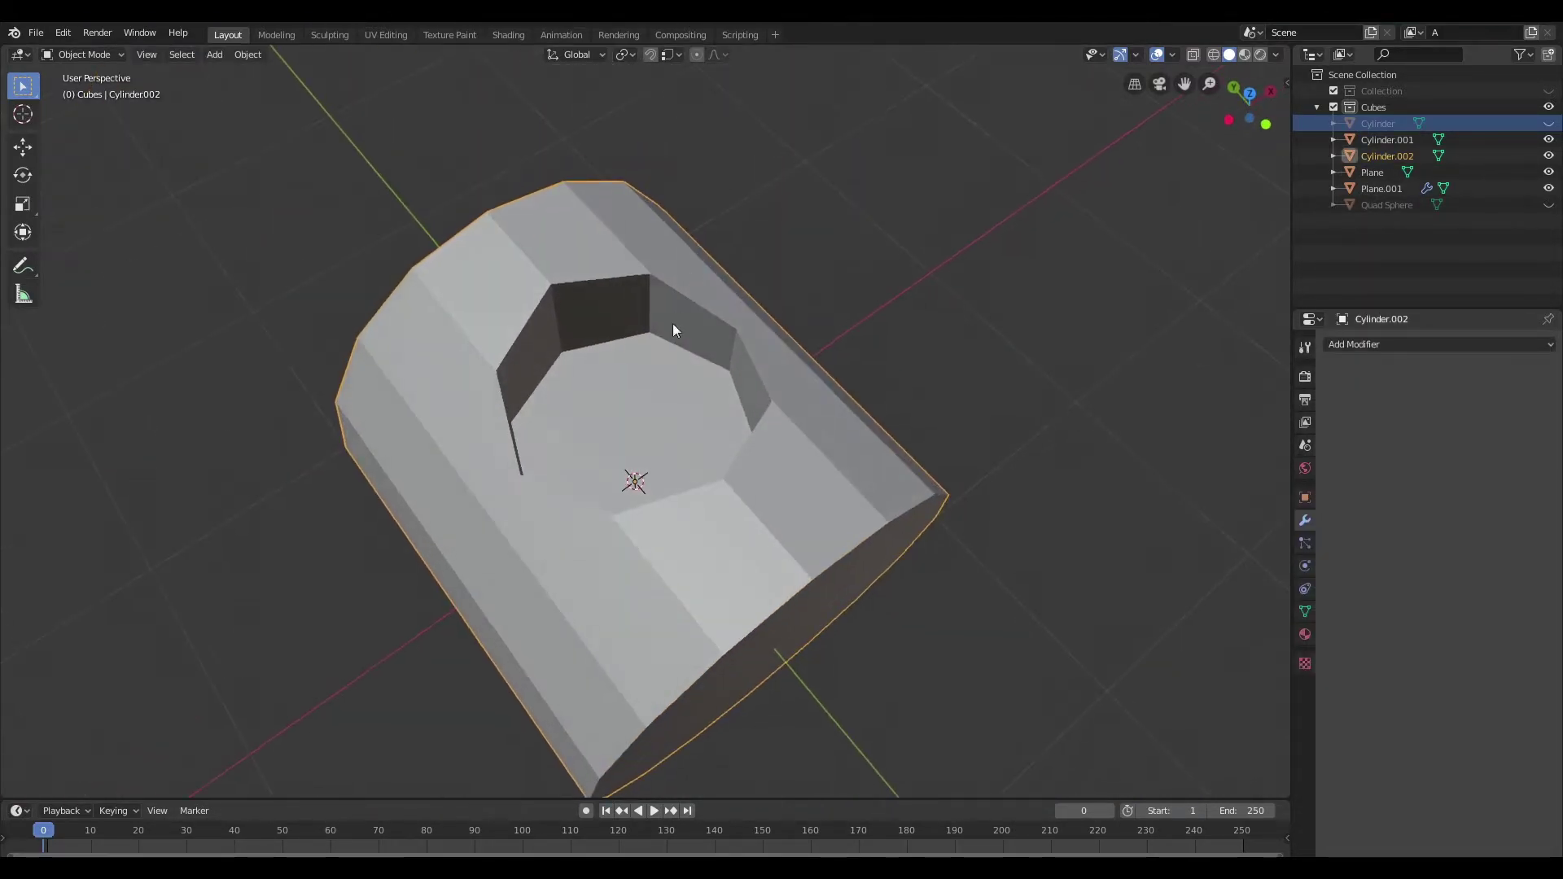
# Step: Delete the wall and floor faces that the Boolean left inside the octagonal recess
pyautogui.press('Tab')
pyautogui.scroll(5, 670, 338)
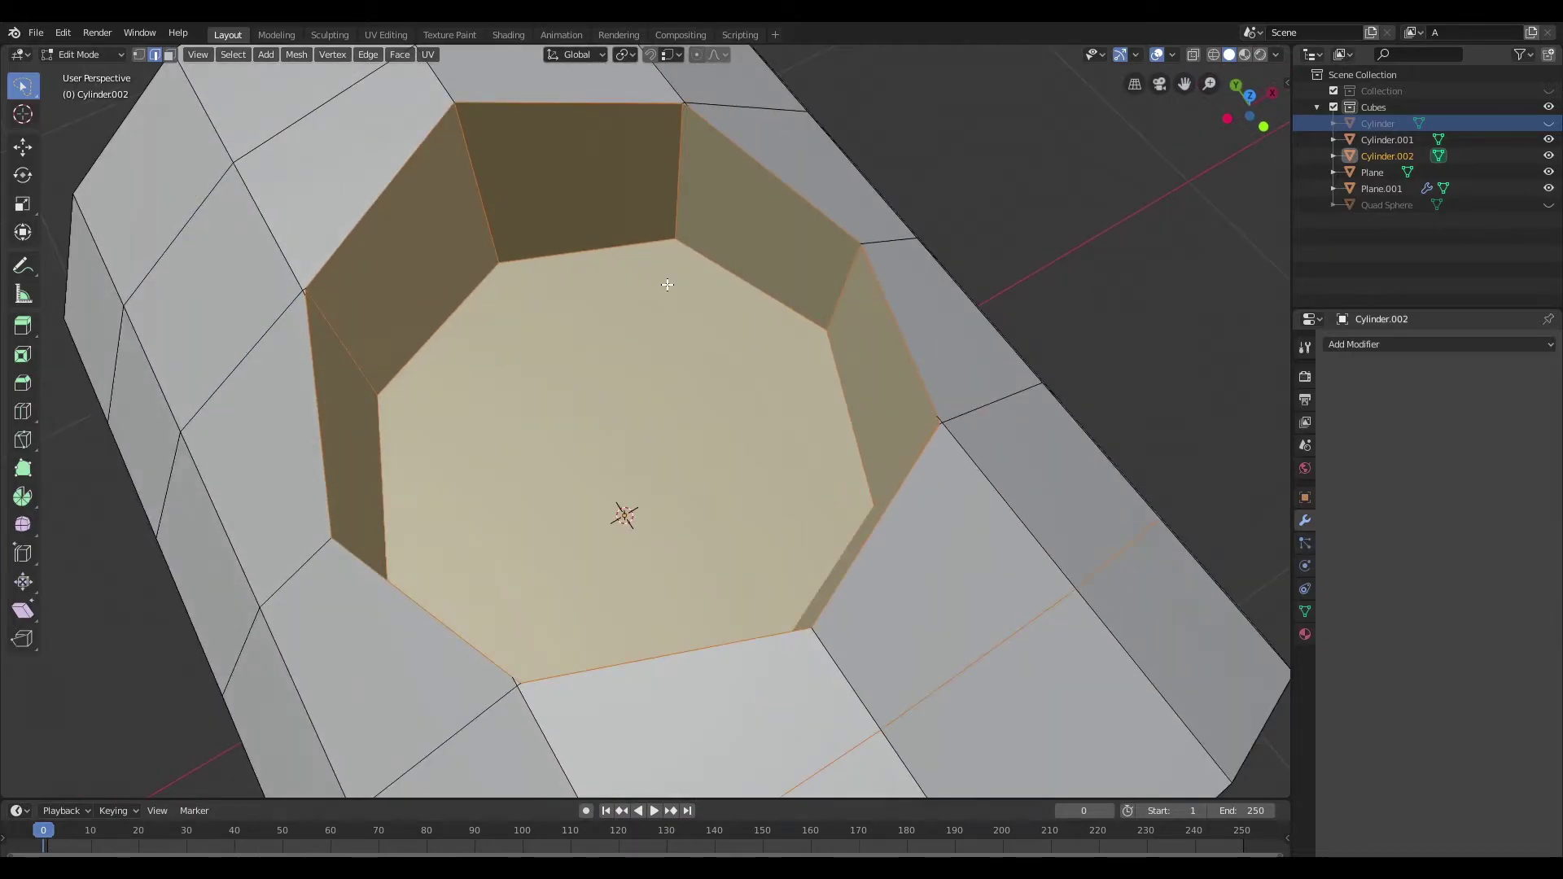
pyautogui.press('x')
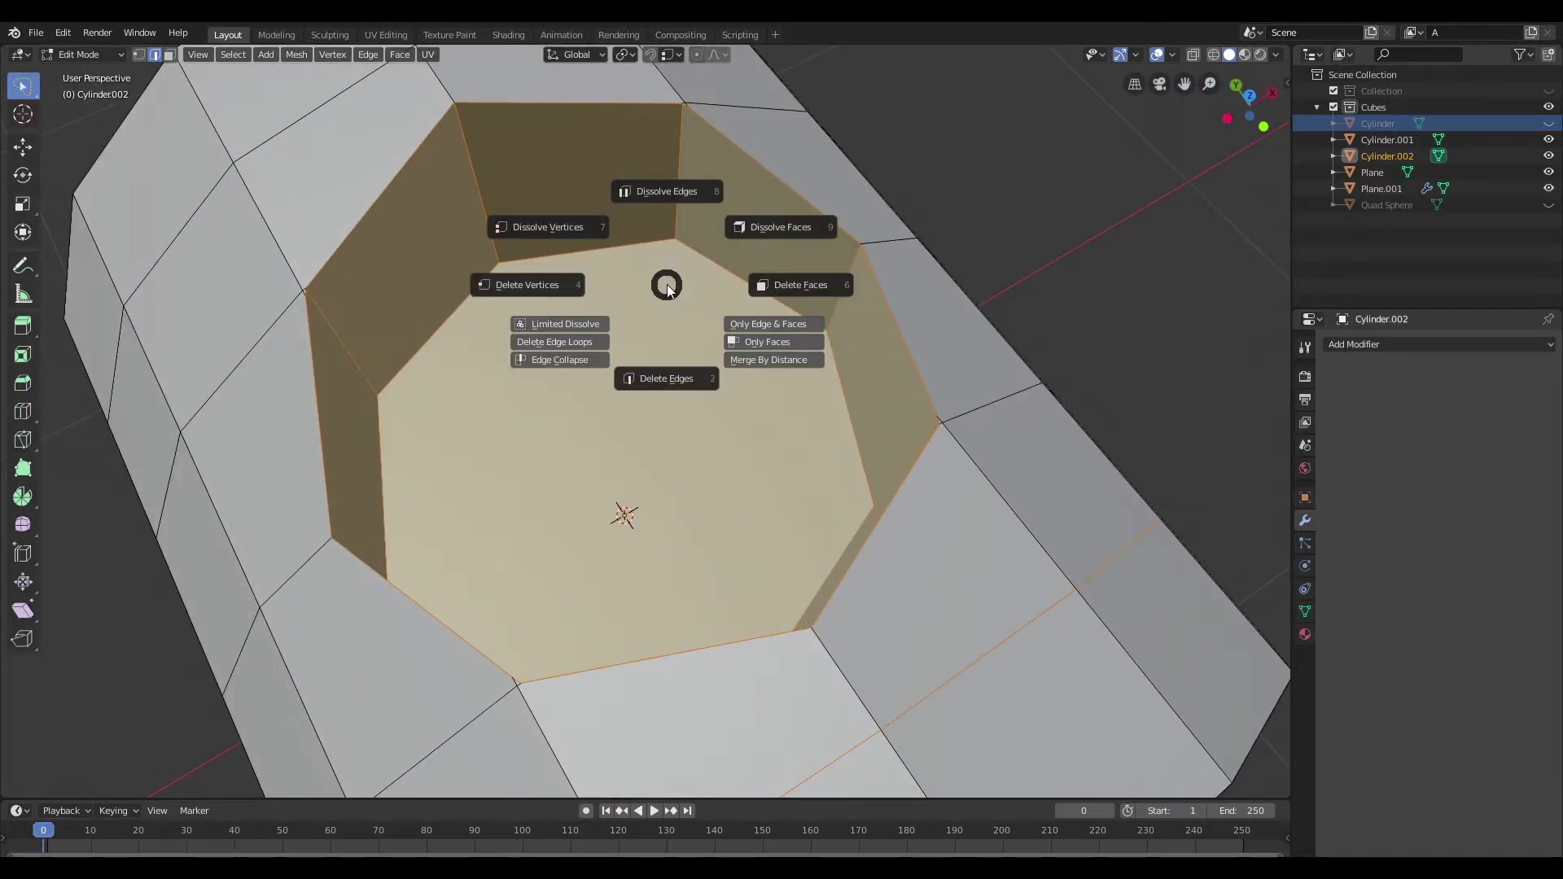
pyautogui.click(860, 305)
pyautogui.scroll(-6, 865, 415)
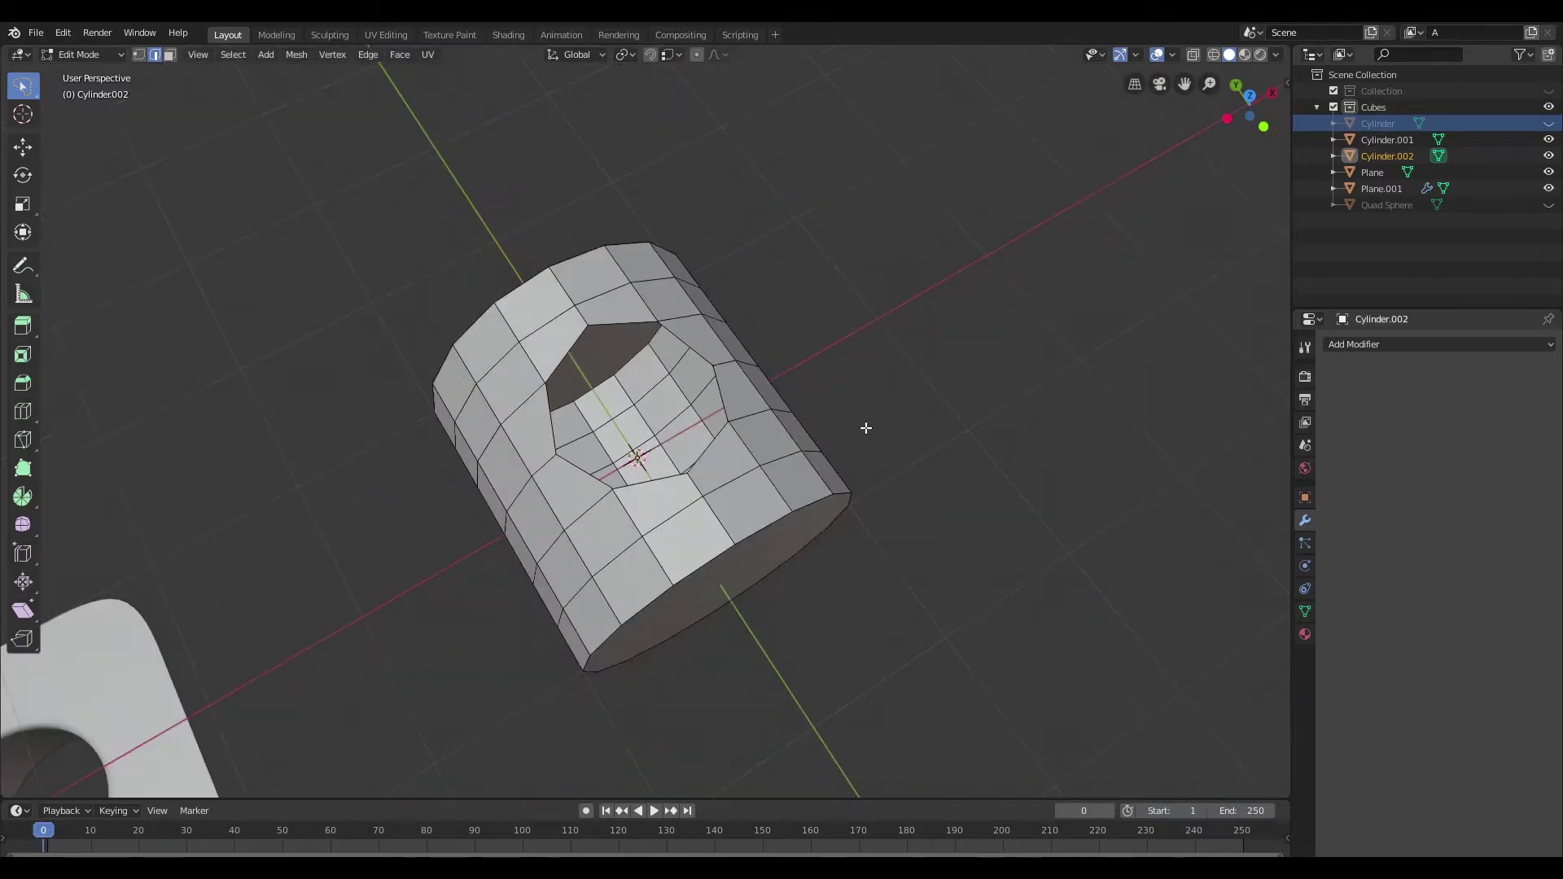
# Step: Select both end-cap faces of the large cylinder and delete them
pyautogui.scroll(4, 866, 431)
pyautogui.moveTo(898, 517)
pyautogui.mouseDown(button='middle')
pyautogui.moveTo(904, 481)
pyautogui.moveTo(883, 476)
pyautogui.moveTo(910, 537)
pyautogui.mouseUp(button='middle')
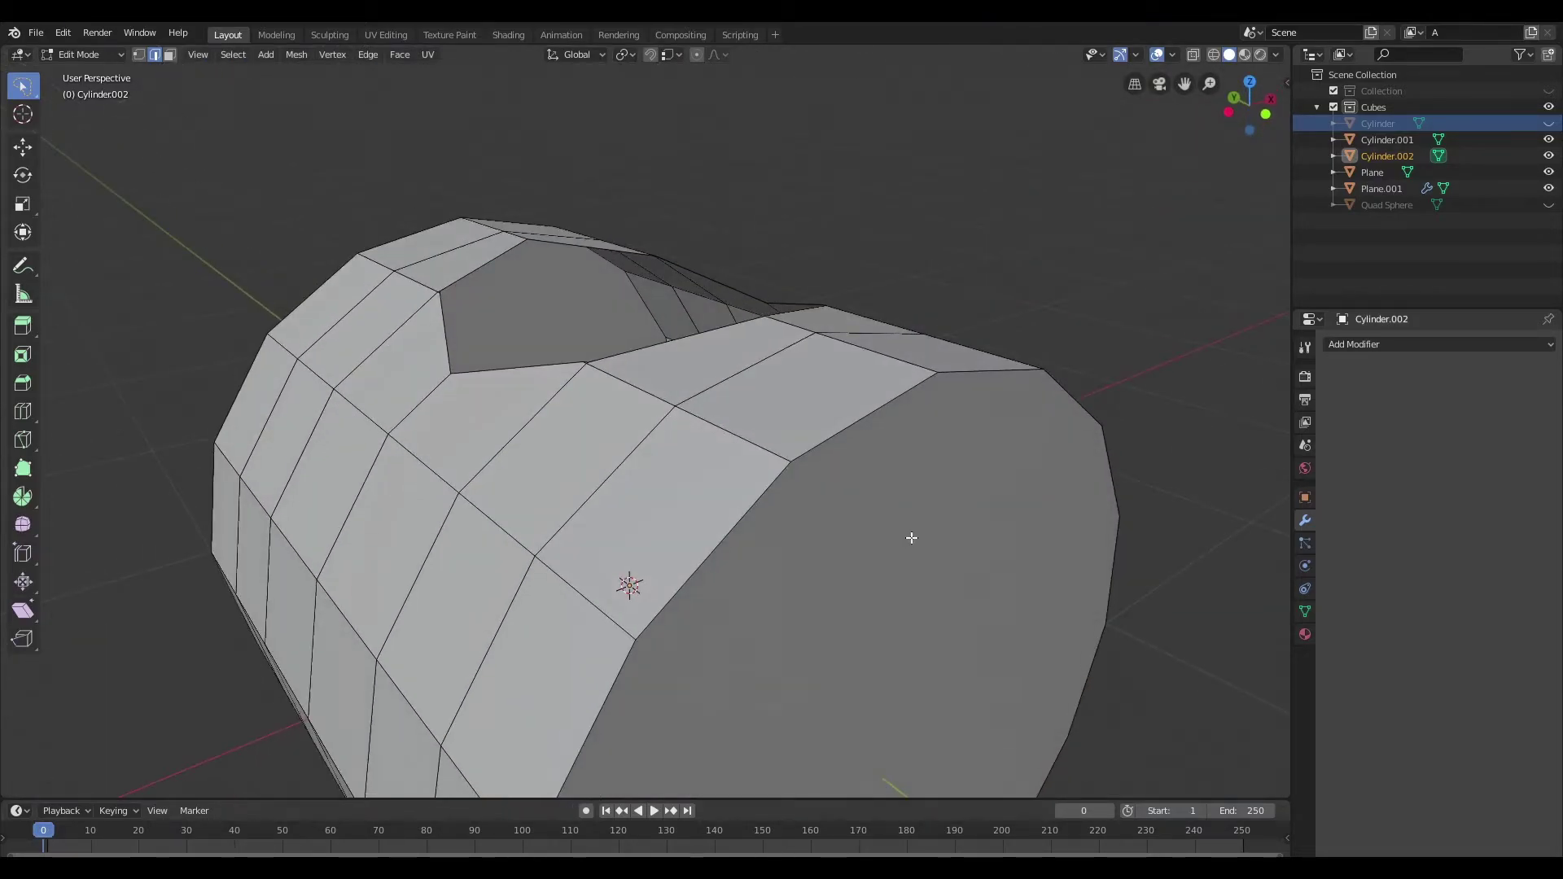
pyautogui.scroll(-5, 910, 537)
pyautogui.press('3')
pyautogui.click(813, 537)
pyautogui.moveTo(813, 537); pyautogui.dragTo(589, 513, button='middle')
pyautogui.press('x')
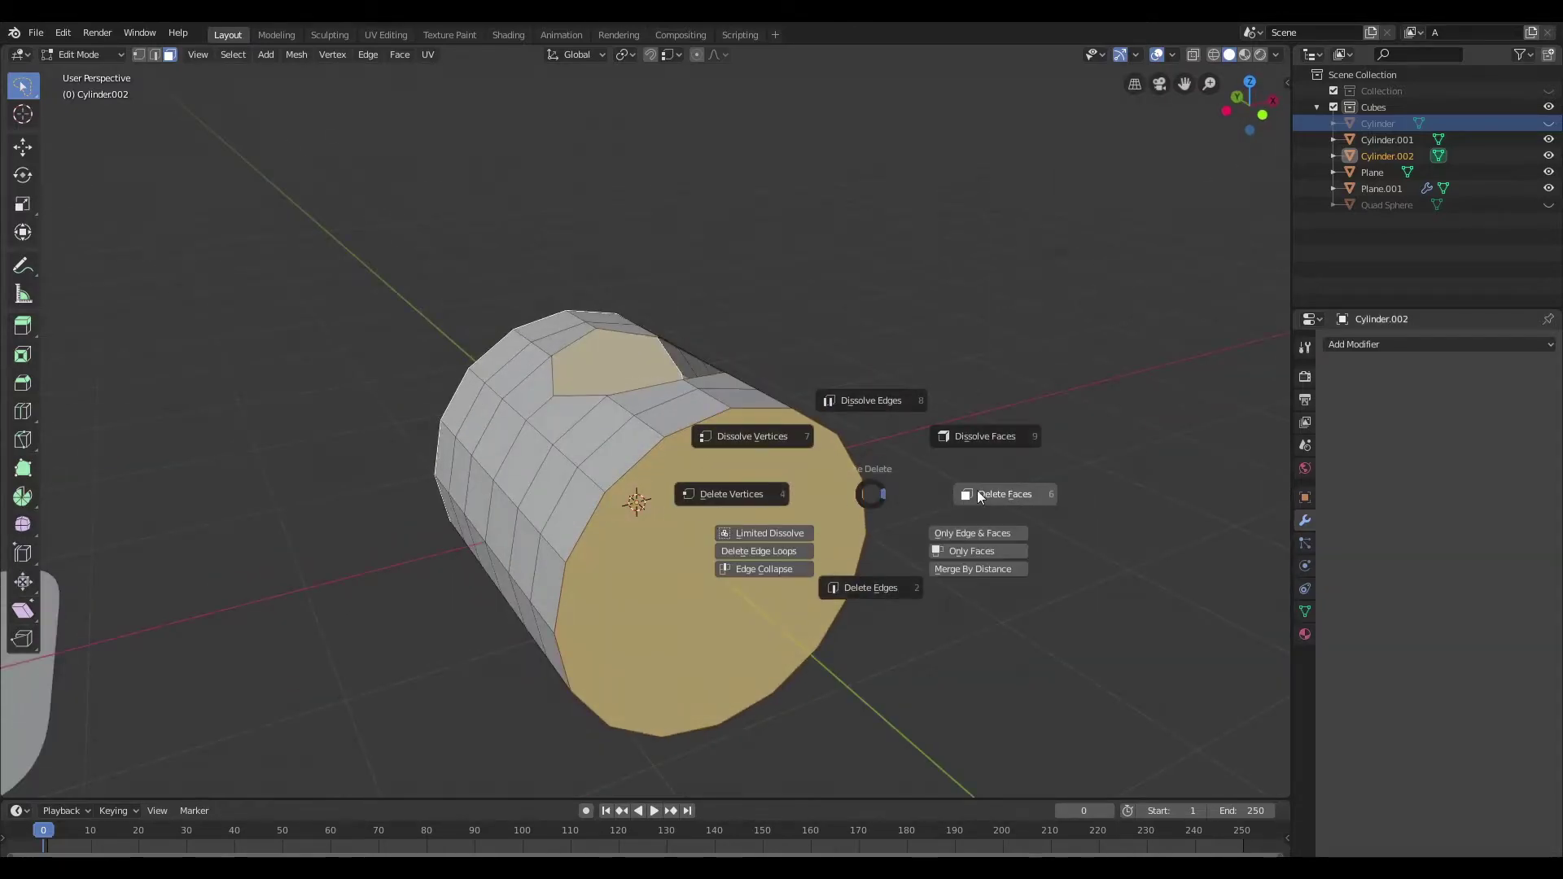
pyautogui.click(977, 491)
# Step: Switch the viewport to wireframe shading to see through the mesh around the octagonal hole
pyautogui.scroll(4, 750, 426)
pyautogui.moveTo(750, 314); pyautogui.dragTo(744, 379, button='middle')
pyautogui.keyDown('shift'); pyautogui.moveTo(784, 244); pyautogui.dragTo(733, 363, button='middle'); pyautogui.keyUp('shift')
pyautogui.scroll(4, 804, 273)
pyautogui.scroll(-4, 731, 363)
pyautogui.scroll(-2, 733, 450)
pyautogui.press('z')
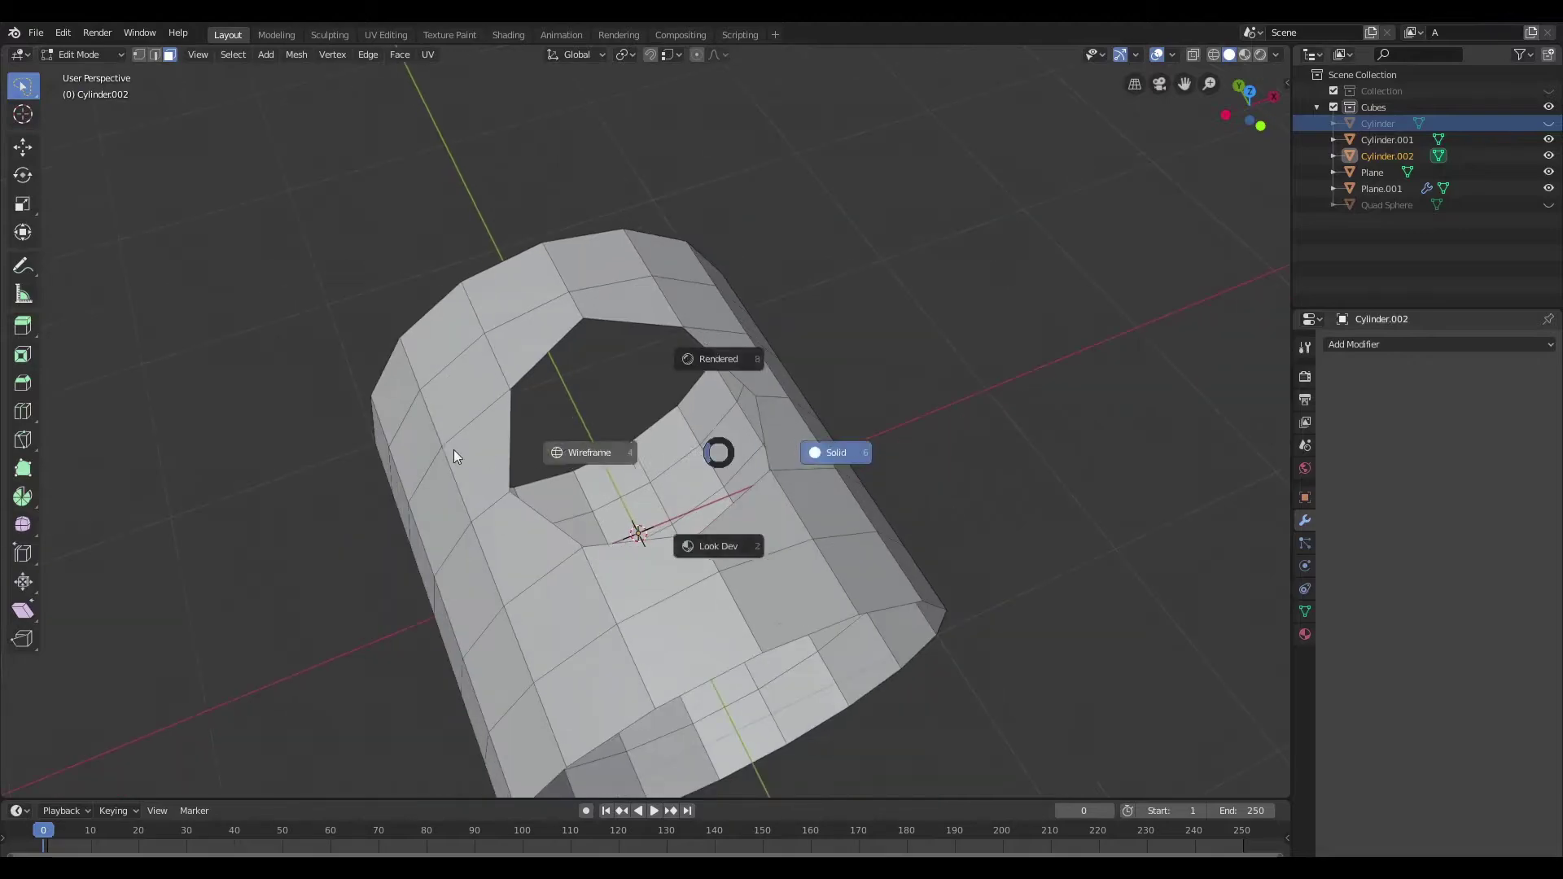
pyautogui.click(453, 453)
pyautogui.scroll(-4, 619, 460)
pyautogui.scroll(3, 652, 447)
pyautogui.keyDown('shift'); pyautogui.moveTo(676, 418); pyautogui.dragTo(704, 359, button='middle'); pyautogui.keyUp('shift')
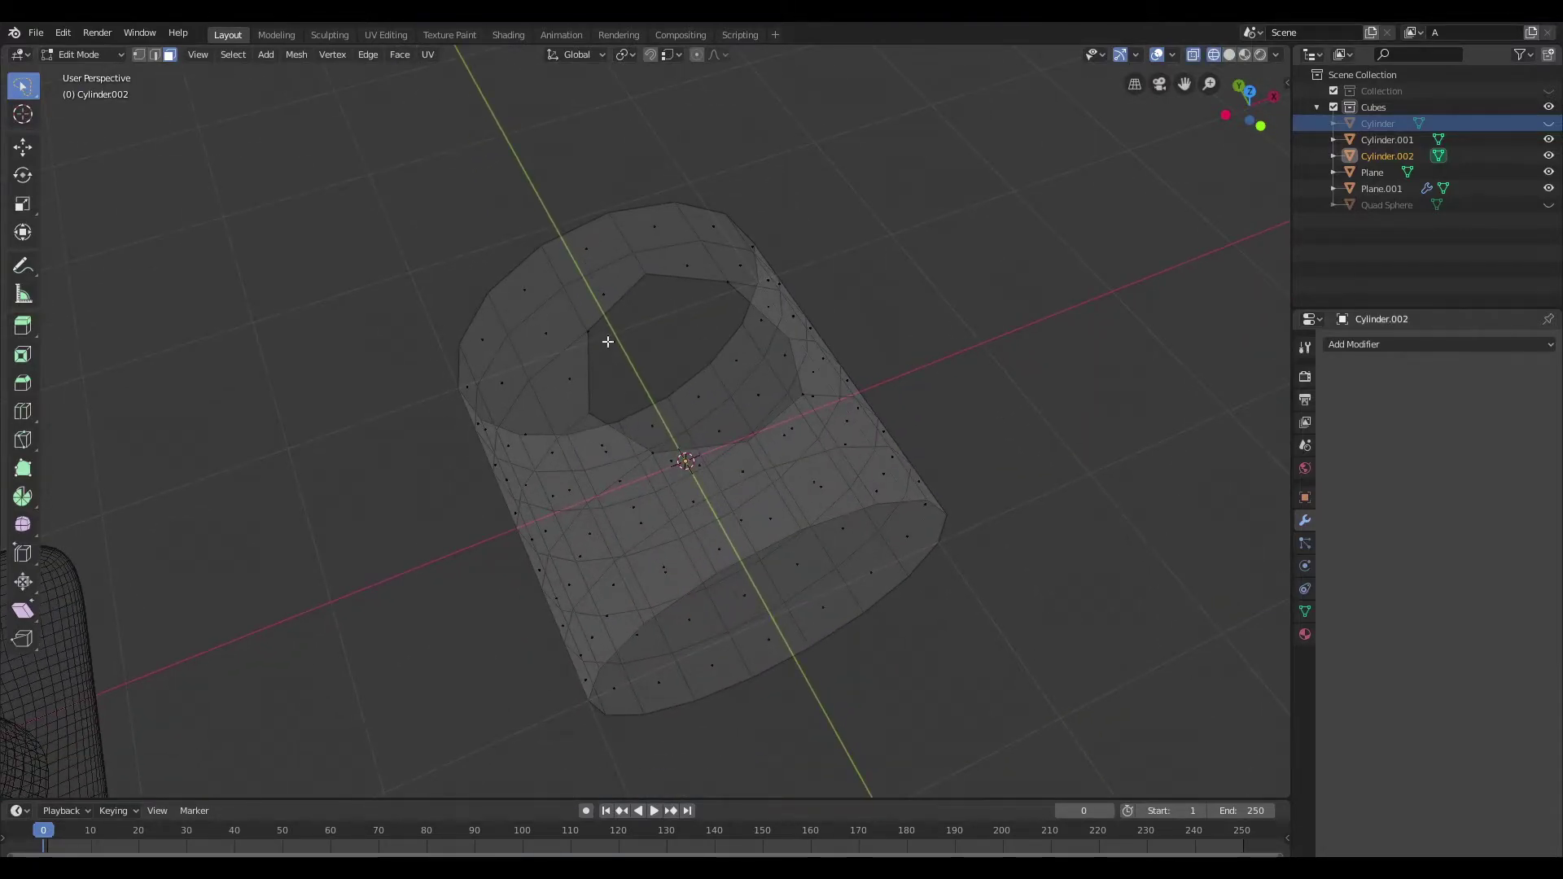
# Step: Lasso-select the cylinder's faces and leave Edit Mode
pyautogui.moveTo(607, 341); pyautogui.dragTo(635, 293, button='middle')
pyautogui.keyDown('ctrl'); pyautogui.moveTo(355, 118); pyautogui.dragTo(1068, 713, button='right'); pyautogui.keyUp('ctrl')
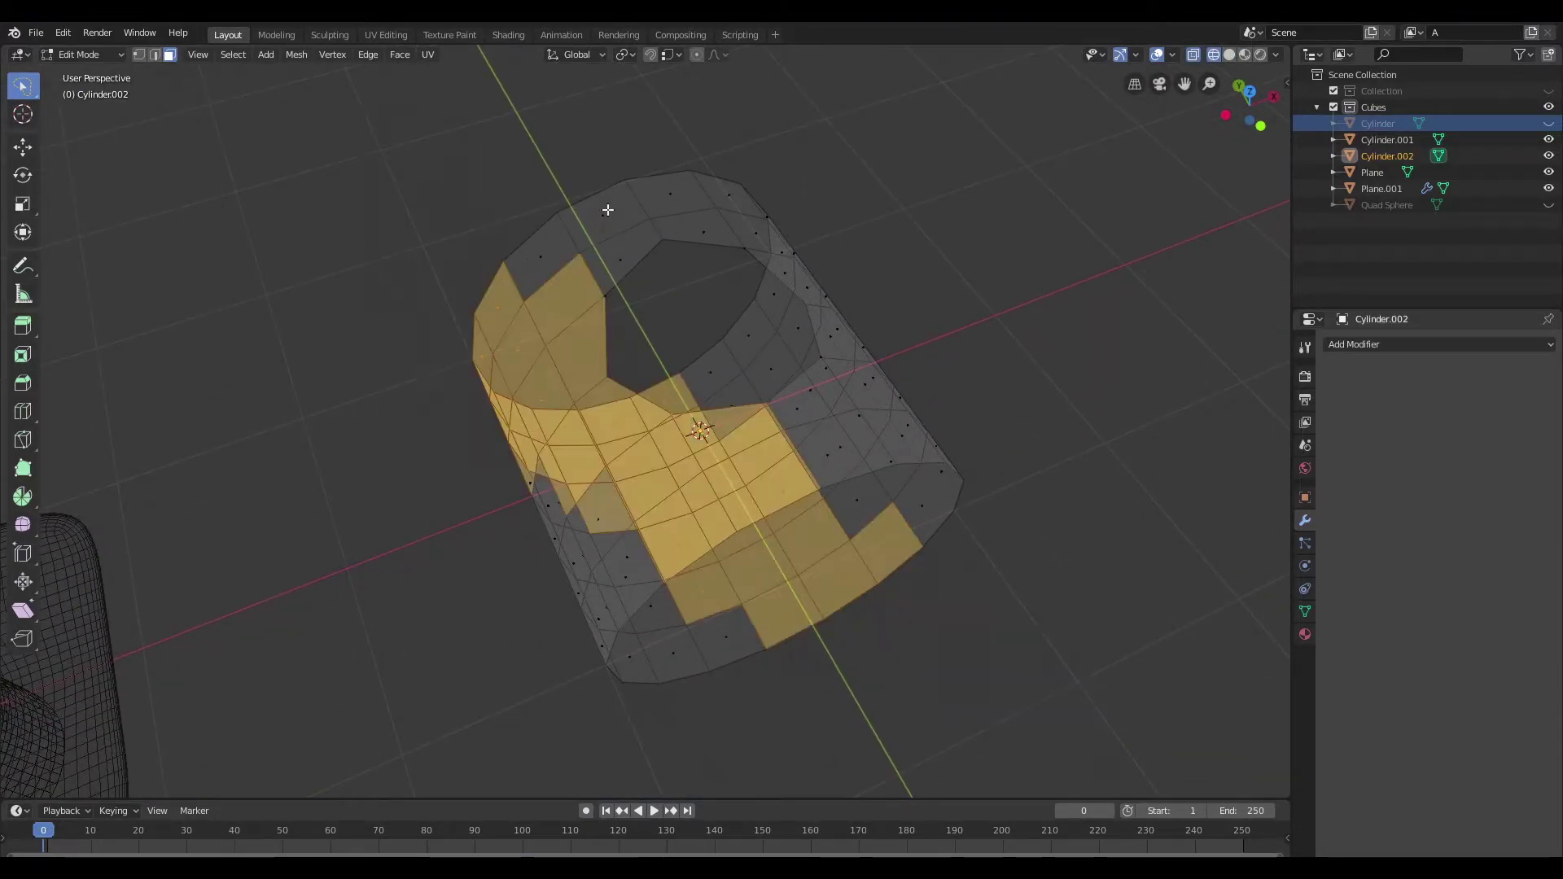
pyautogui.moveTo(574, 104)
pyautogui.keyDown('ctrl'); pyautogui.mouseDown(button='right')
pyautogui.moveTo(478, 673)
pyautogui.moveTo(1104, 363)
pyautogui.moveTo(816, 171)
pyautogui.mouseUp(button='right'); pyautogui.keyUp('ctrl')
pyautogui.scroll(4, 955, 198)
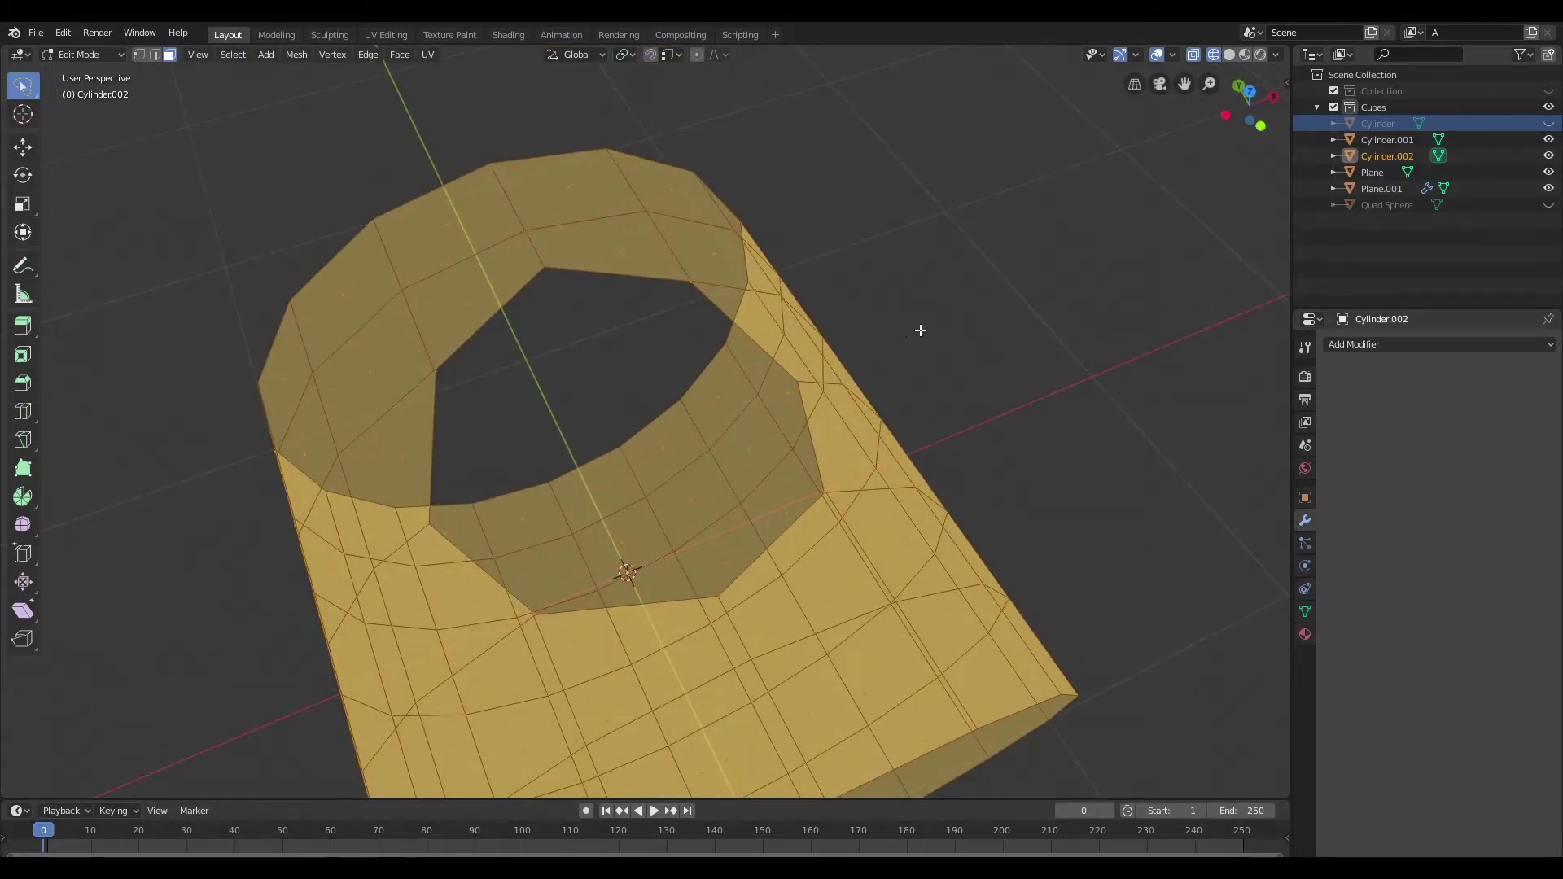
pyautogui.press('Tab')
pyautogui.hotkey('ctrl', 'Tab')
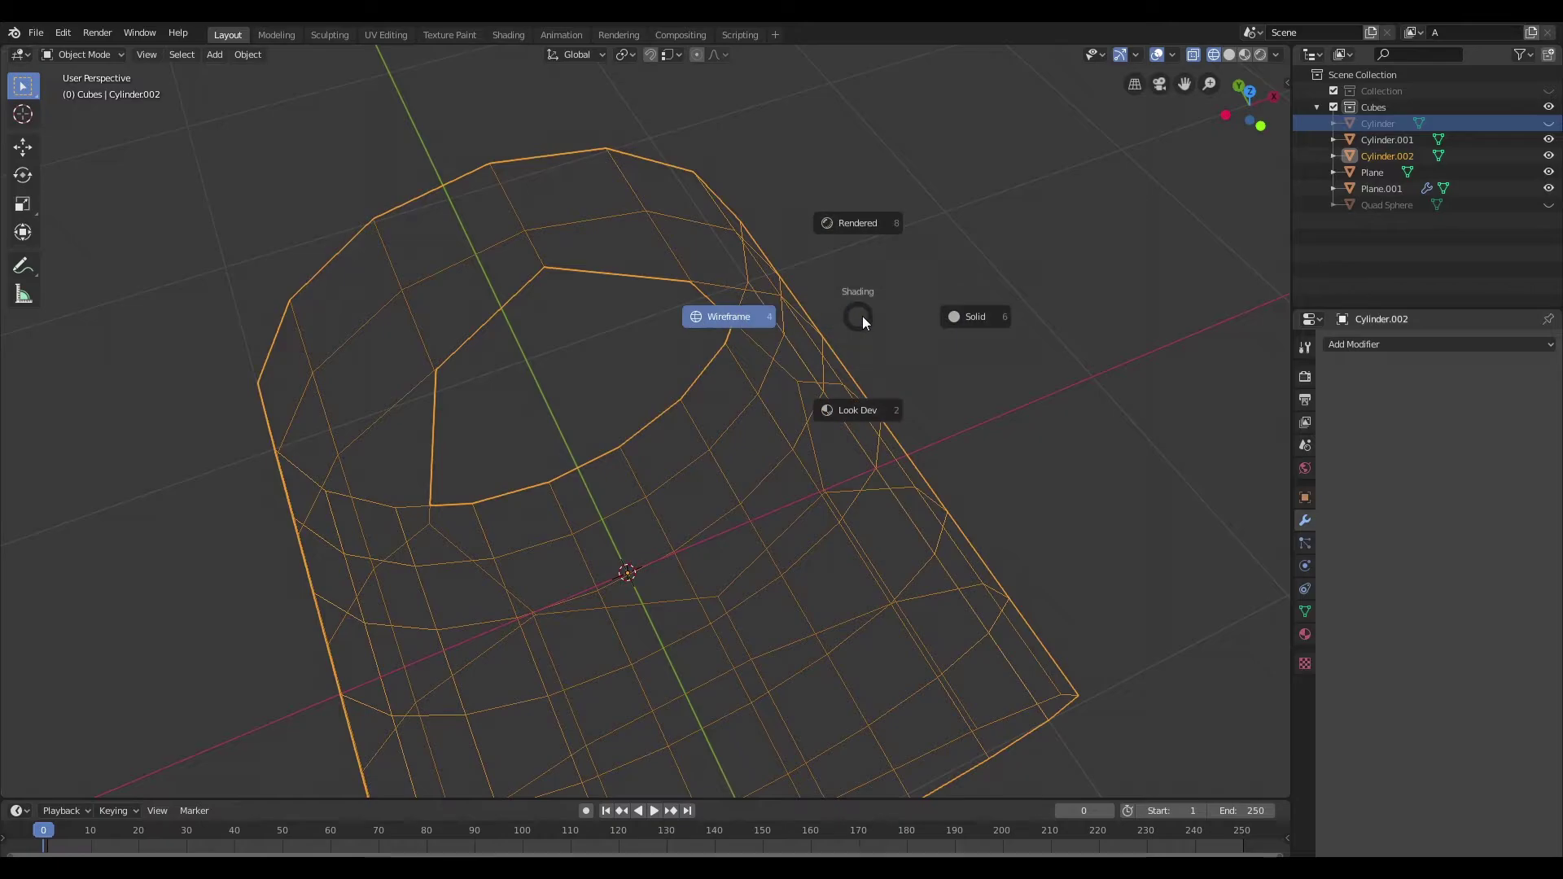
# Step: Merge the near-coincident vertices at one far corner of the octagonal hole at their center
pyautogui.moveTo(625, 297); pyautogui.dragTo(708, 306, button='middle')
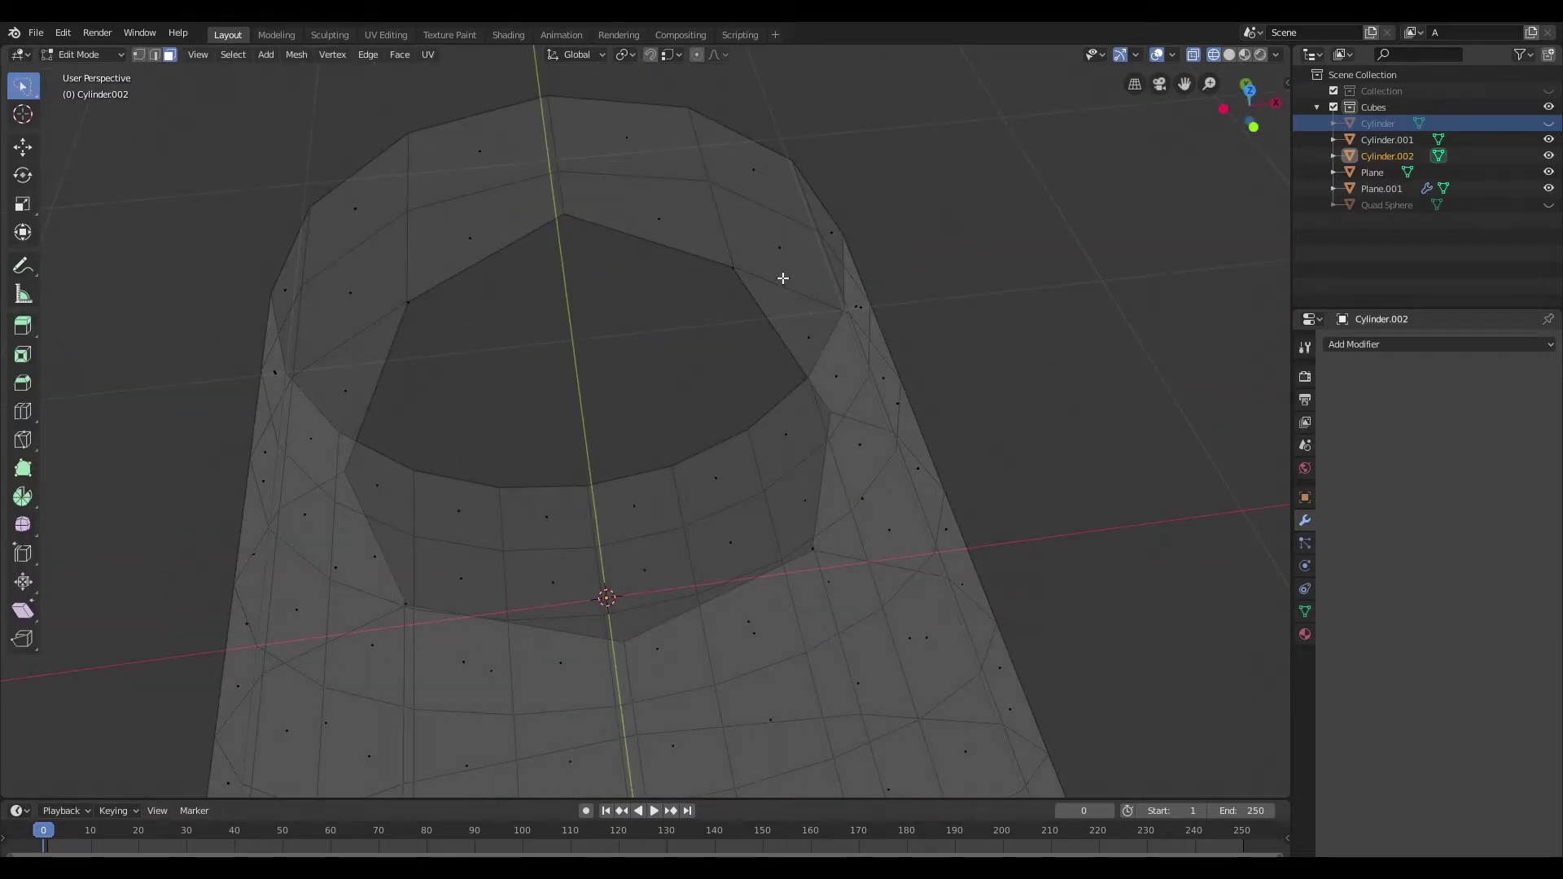
pyautogui.scroll(2, 783, 278)
pyautogui.moveTo(883, 255); pyautogui.dragTo(771, 310, button='middle')
pyautogui.scroll(1, 821, 294)
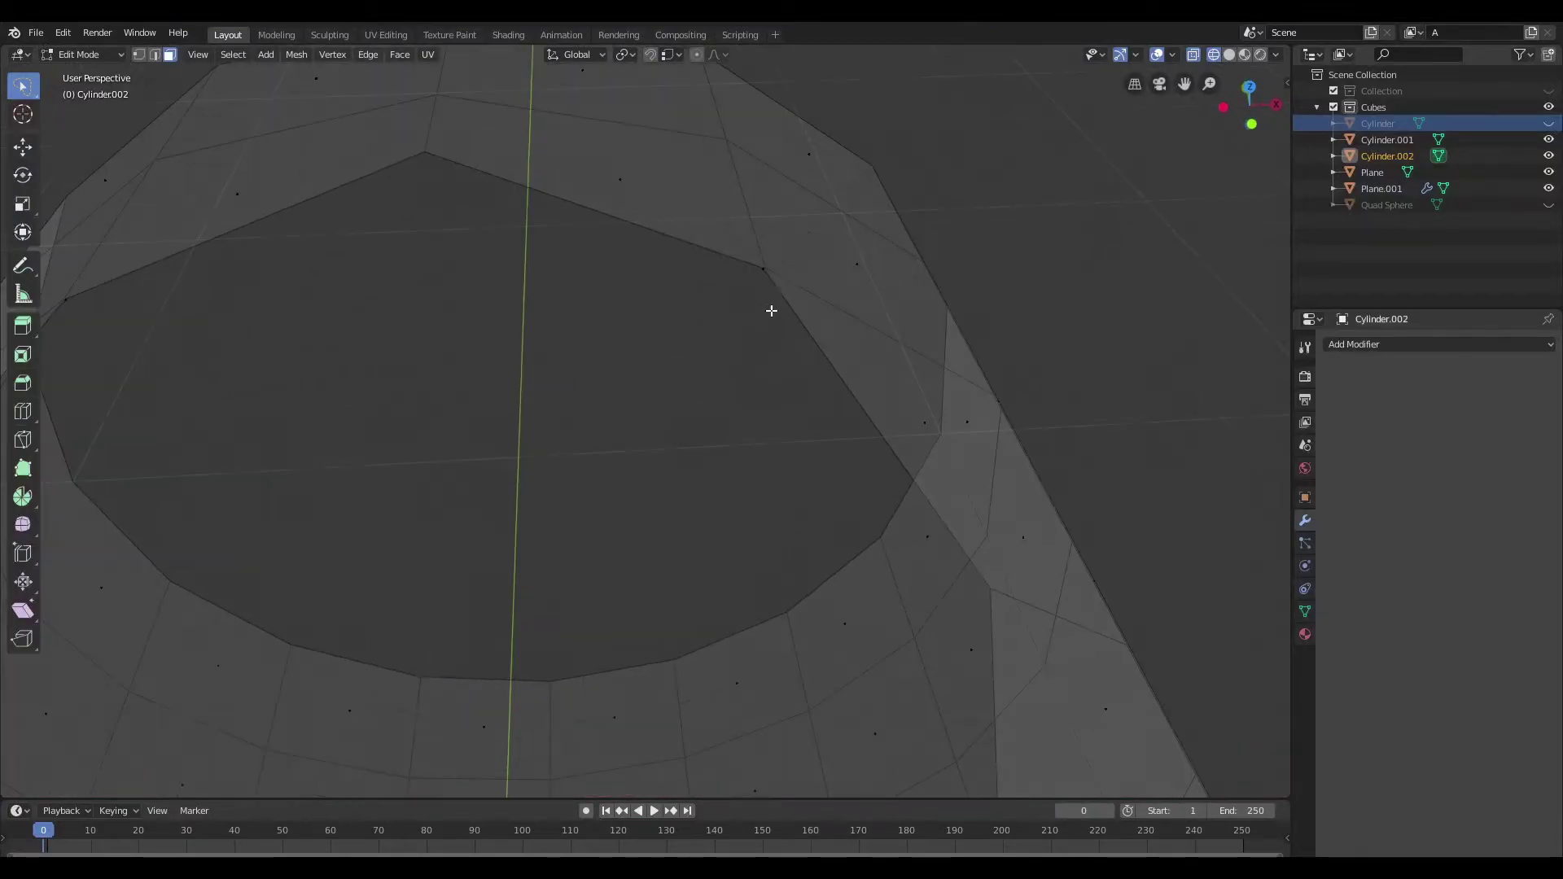
pyautogui.press('q')
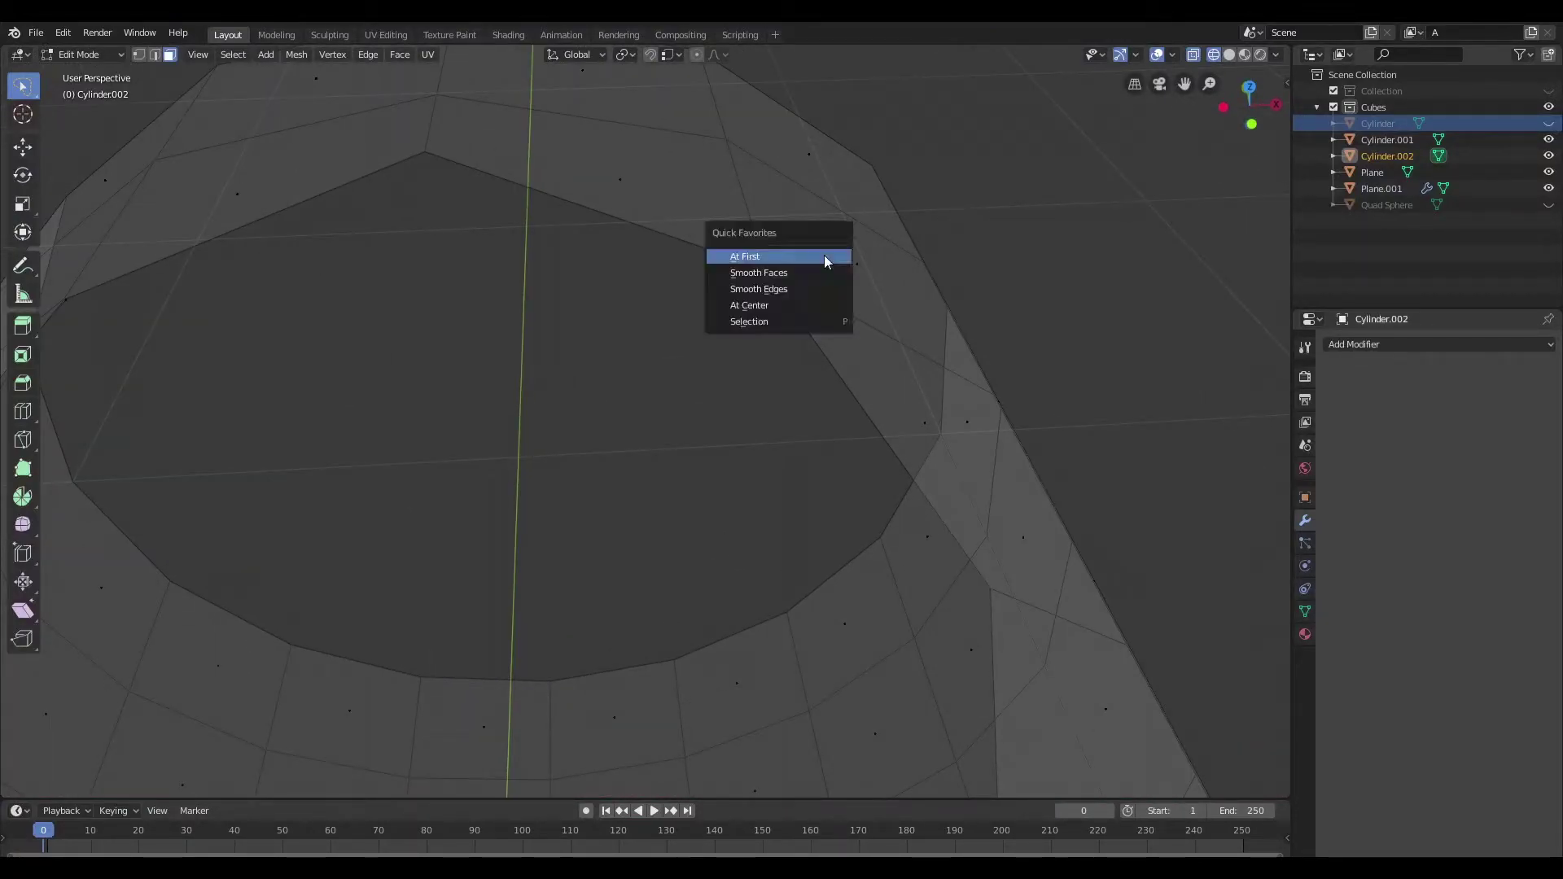
pyautogui.click(812, 305)
# Step: Merge the near-coincident vertices at two more corners of the octagonal hole, each pair at its center
pyautogui.moveTo(813, 305); pyautogui.dragTo(500, 274, button='middle')
pyautogui.moveTo(500, 274); pyautogui.dragTo(569, 290)
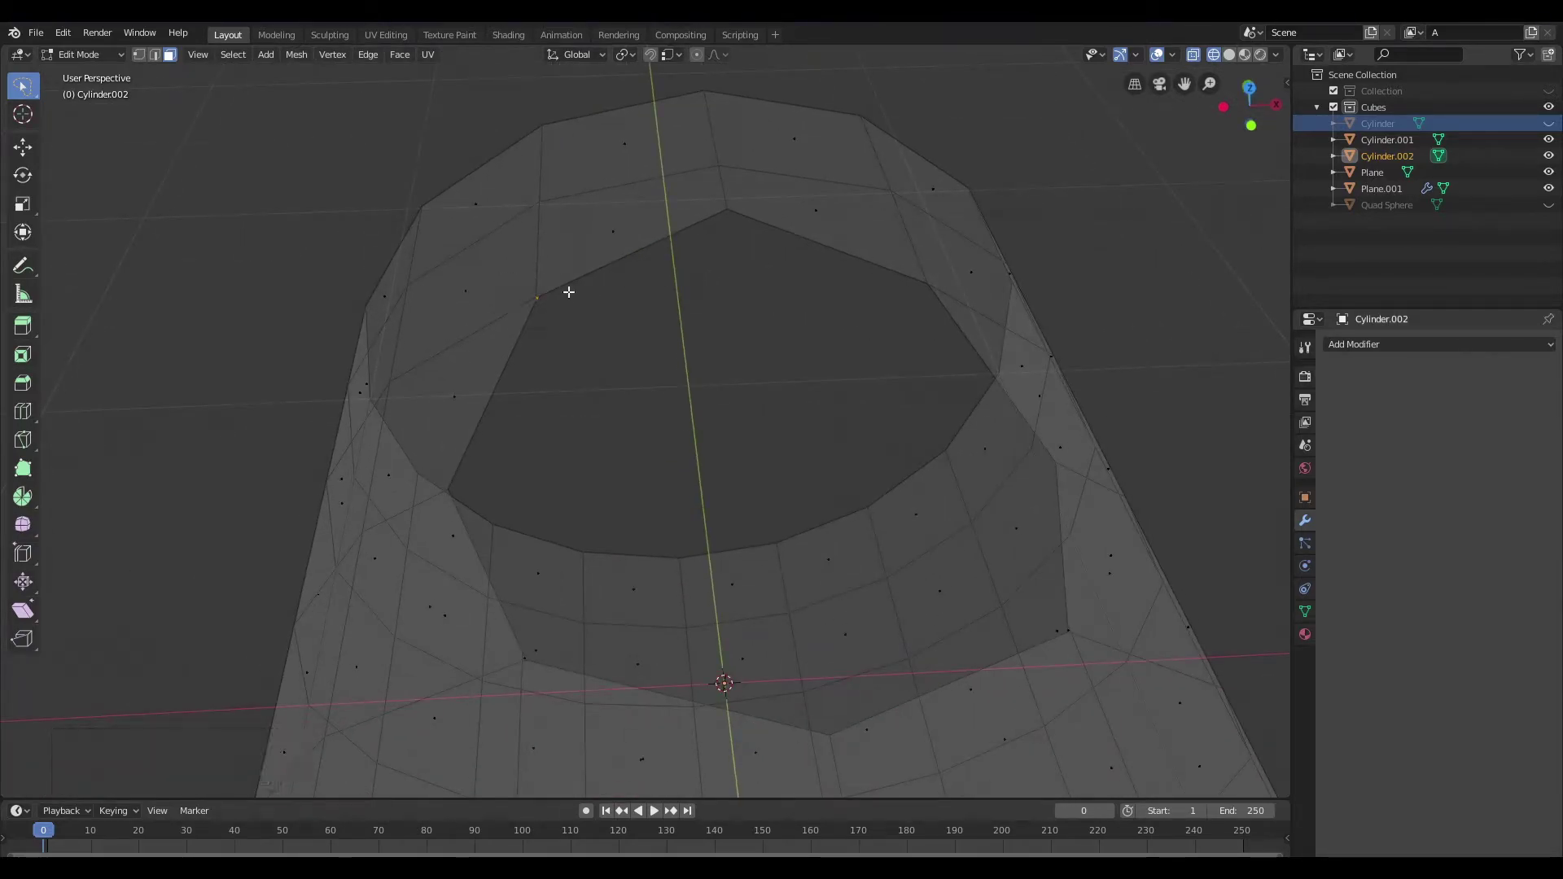
pyautogui.press('q')
pyautogui.click(579, 313)
pyautogui.moveTo(621, 410)
pyautogui.keyDown('shift'); pyautogui.mouseDown(button='middle')
pyautogui.moveTo(661, 288)
pyautogui.moveTo(578, 440)
pyautogui.moveTo(406, 456)
pyautogui.mouseUp(button='middle'); pyautogui.keyUp('shift')
pyautogui.moveTo(351, 462); pyautogui.dragTo(355, 464)
pyautogui.press('q')
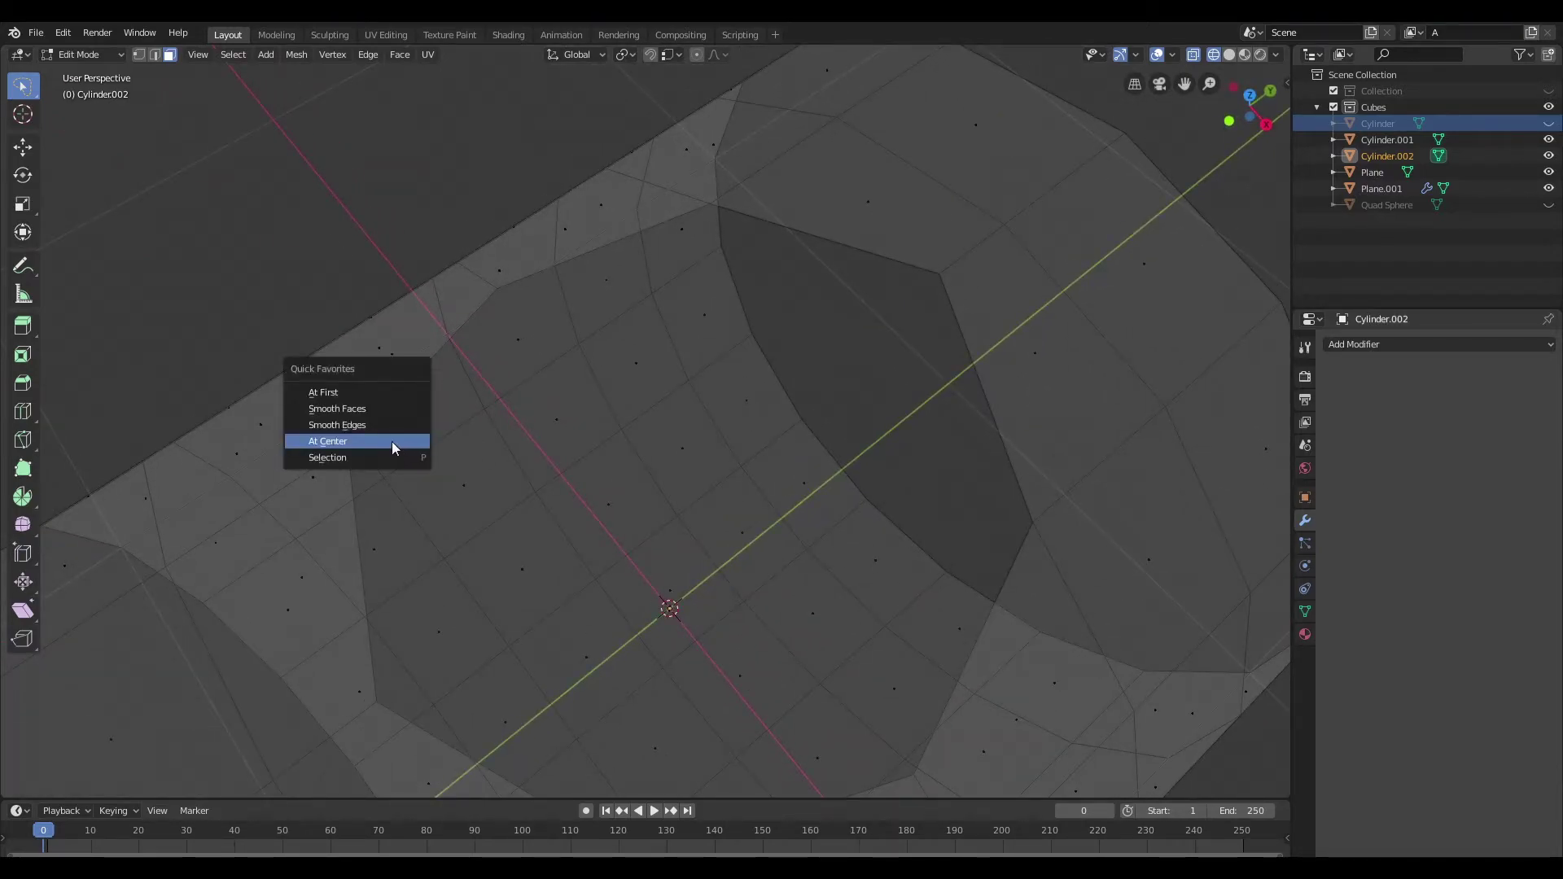
pyautogui.click(393, 441)
# Step: Select the near-coincident vertices at the next corner of the octagonal hole in vertex mode and merge them at their center
pyautogui.moveTo(392, 442); pyautogui.dragTo(993, 478, button='middle')
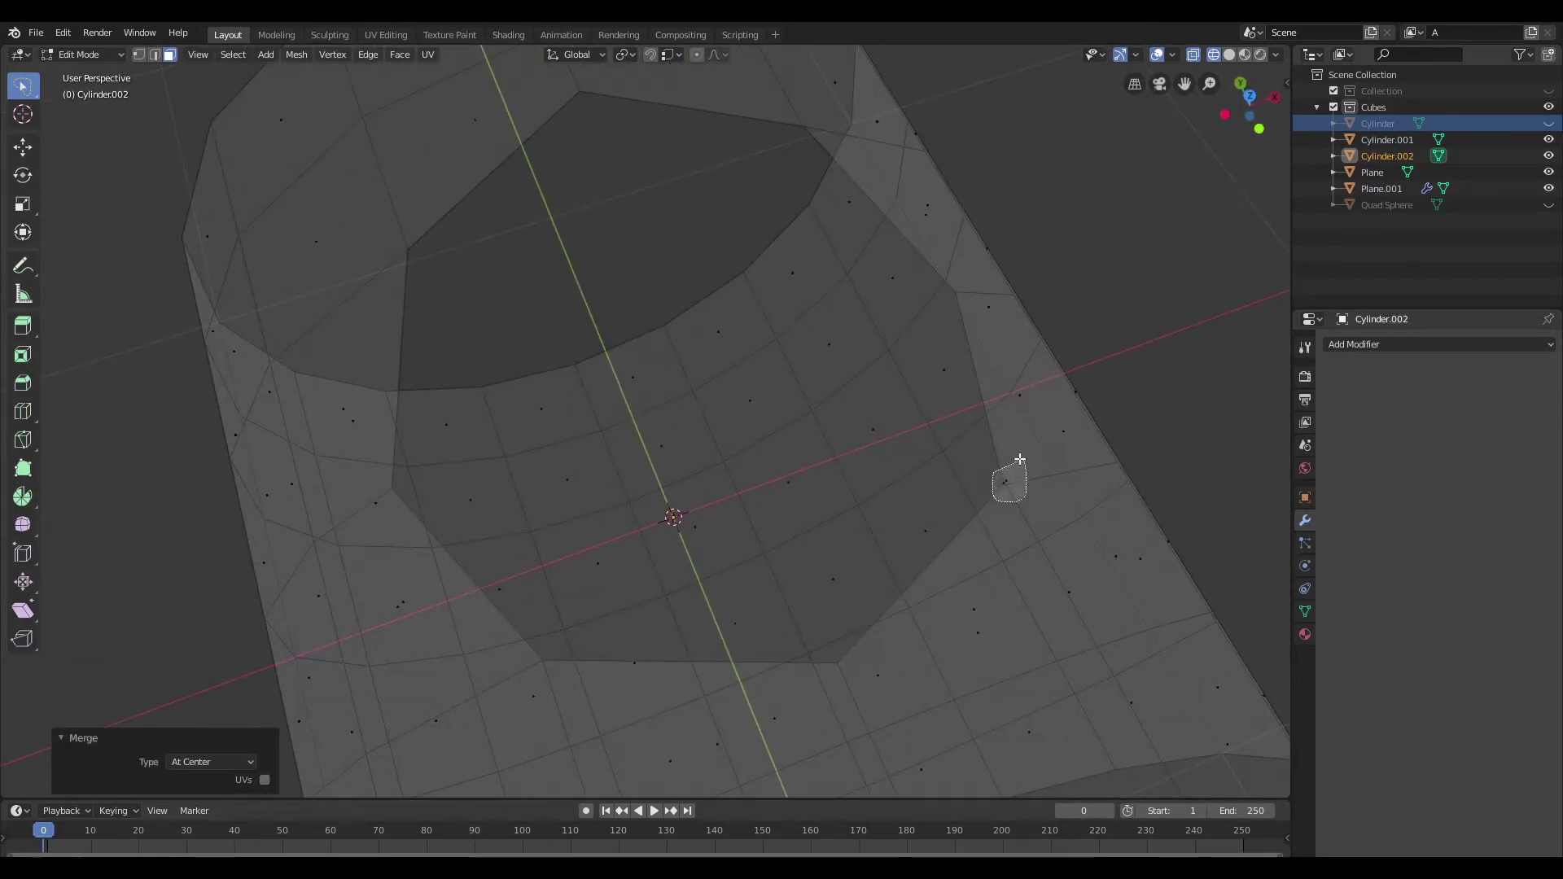
pyautogui.click(1017, 488)
pyautogui.press('q')
pyautogui.scroll(2, 1090, 495)
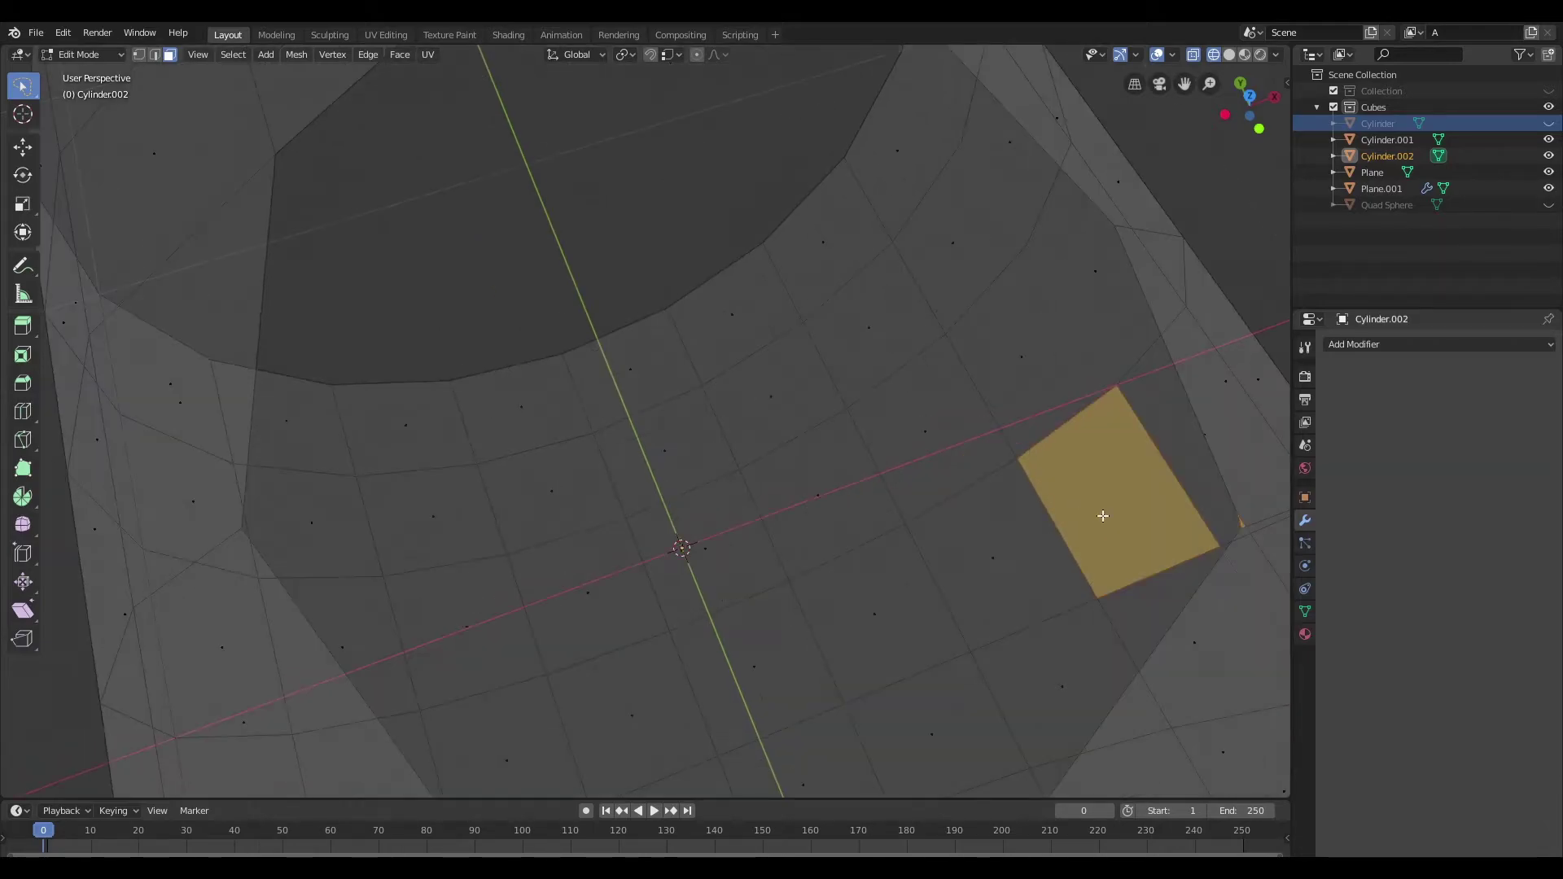
pyautogui.keyDown('shift'); pyautogui.moveTo(1104, 513); pyautogui.dragTo(925, 510, button='middle'); pyautogui.keyUp('shift')
pyautogui.press('Tab')
pyautogui.press('Tab')
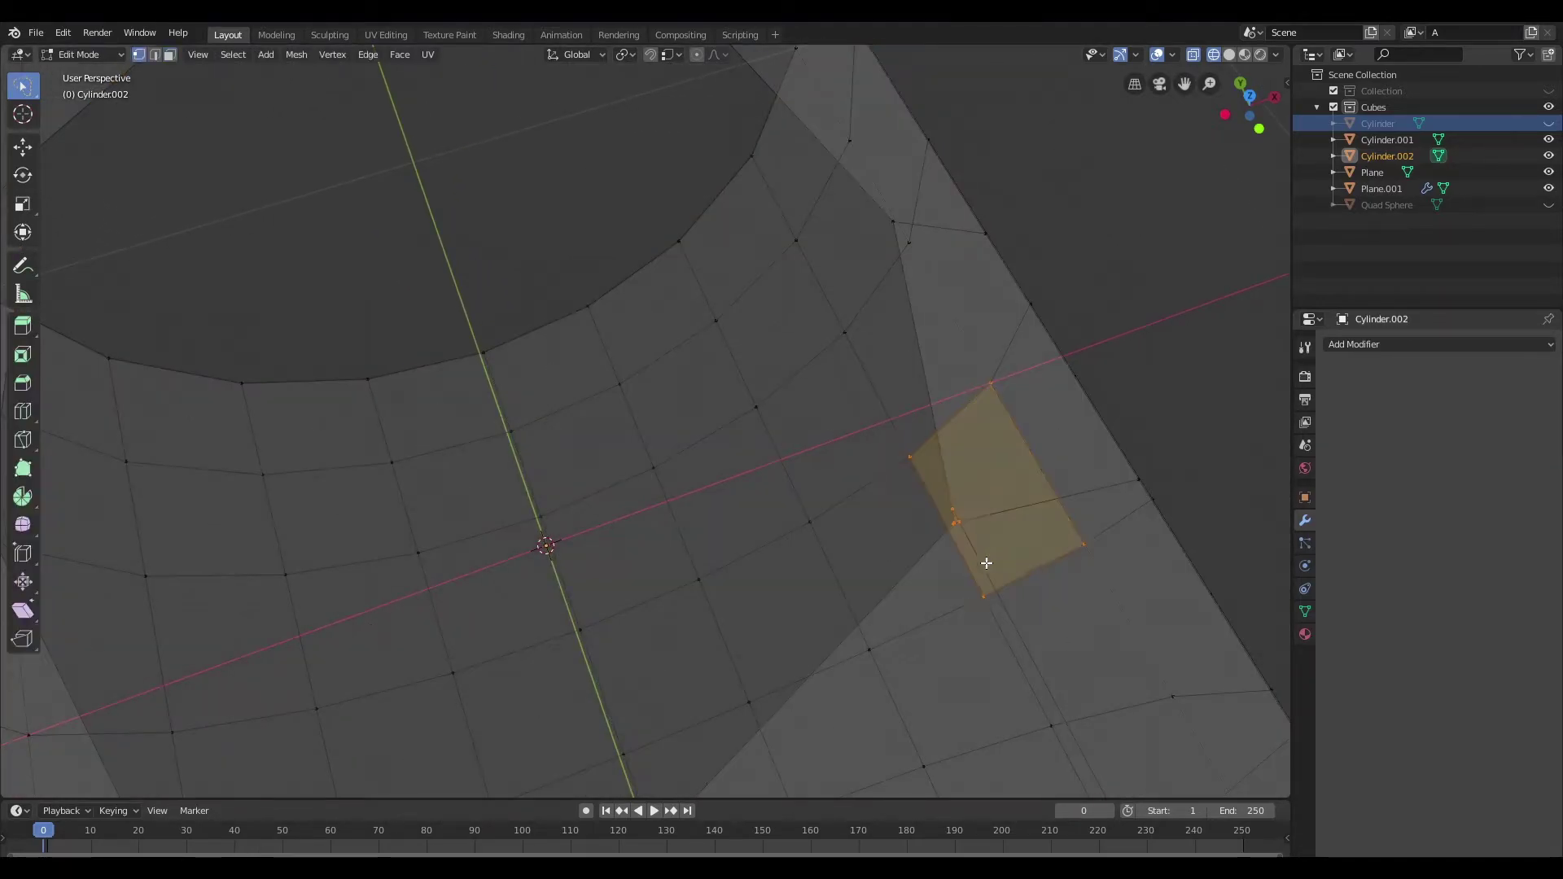
pyautogui.moveTo(911, 530); pyautogui.dragTo(954, 521)
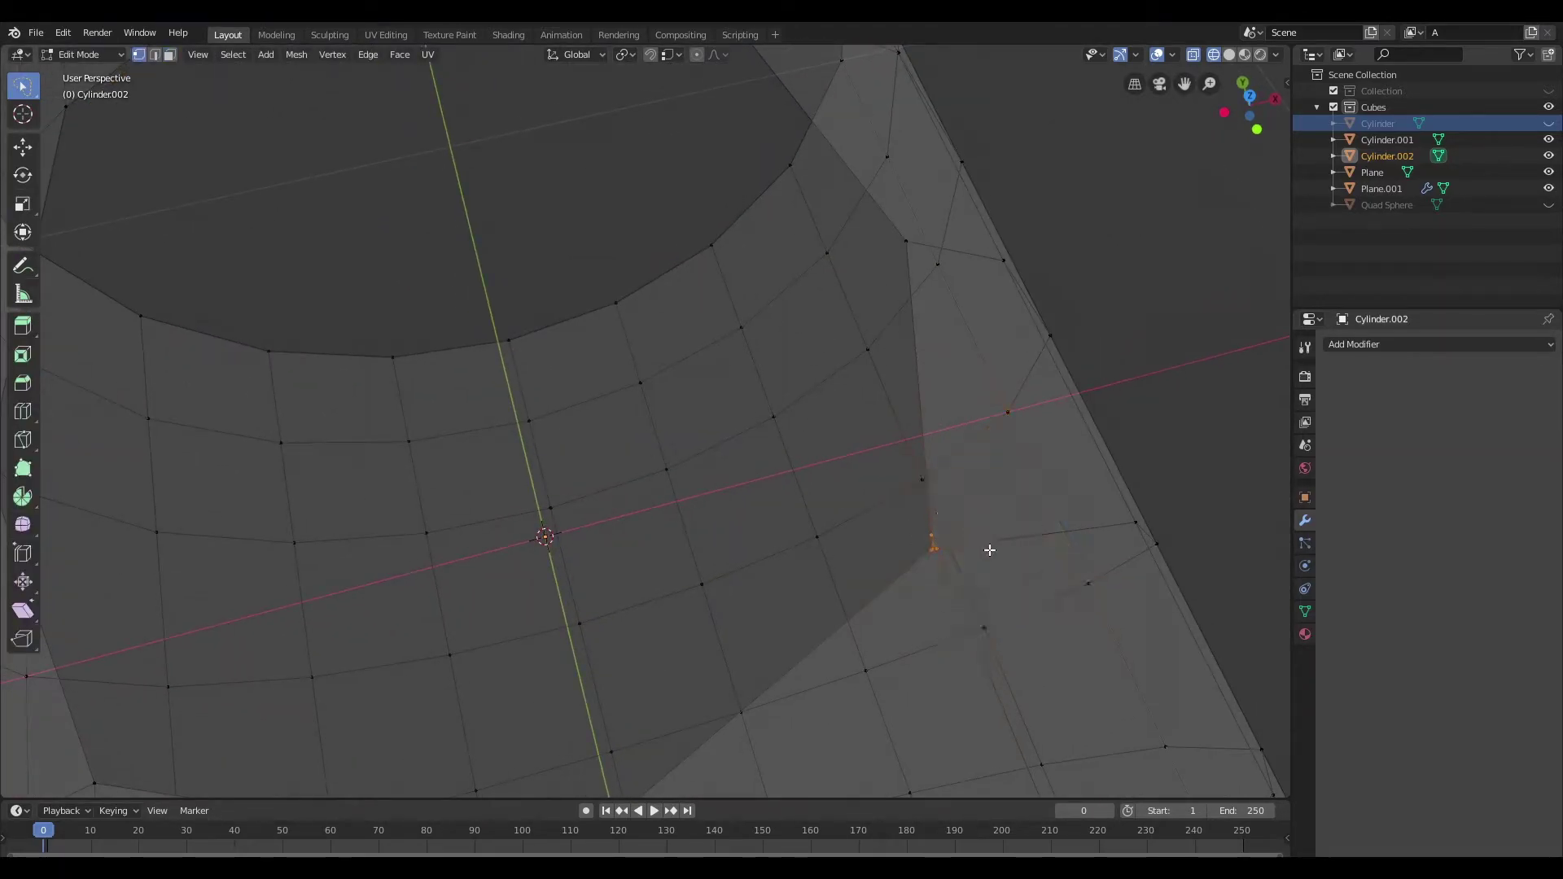
pyautogui.press('z')
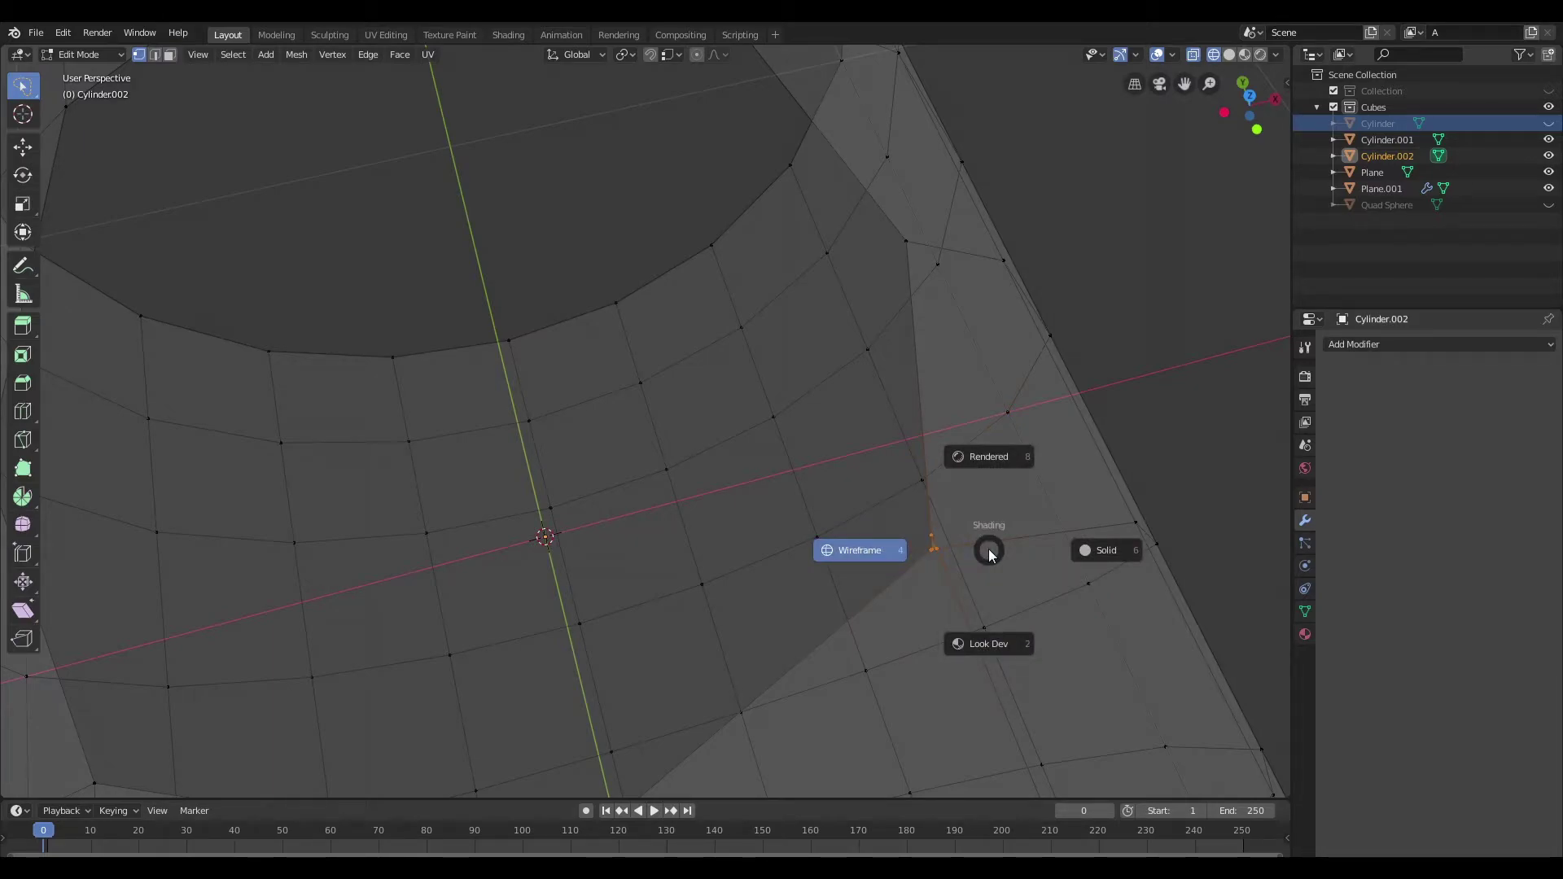
pyautogui.press('Escape')
pyautogui.press('q')
pyautogui.click(989, 551)
pyautogui.scroll(-1, 1019, 550)
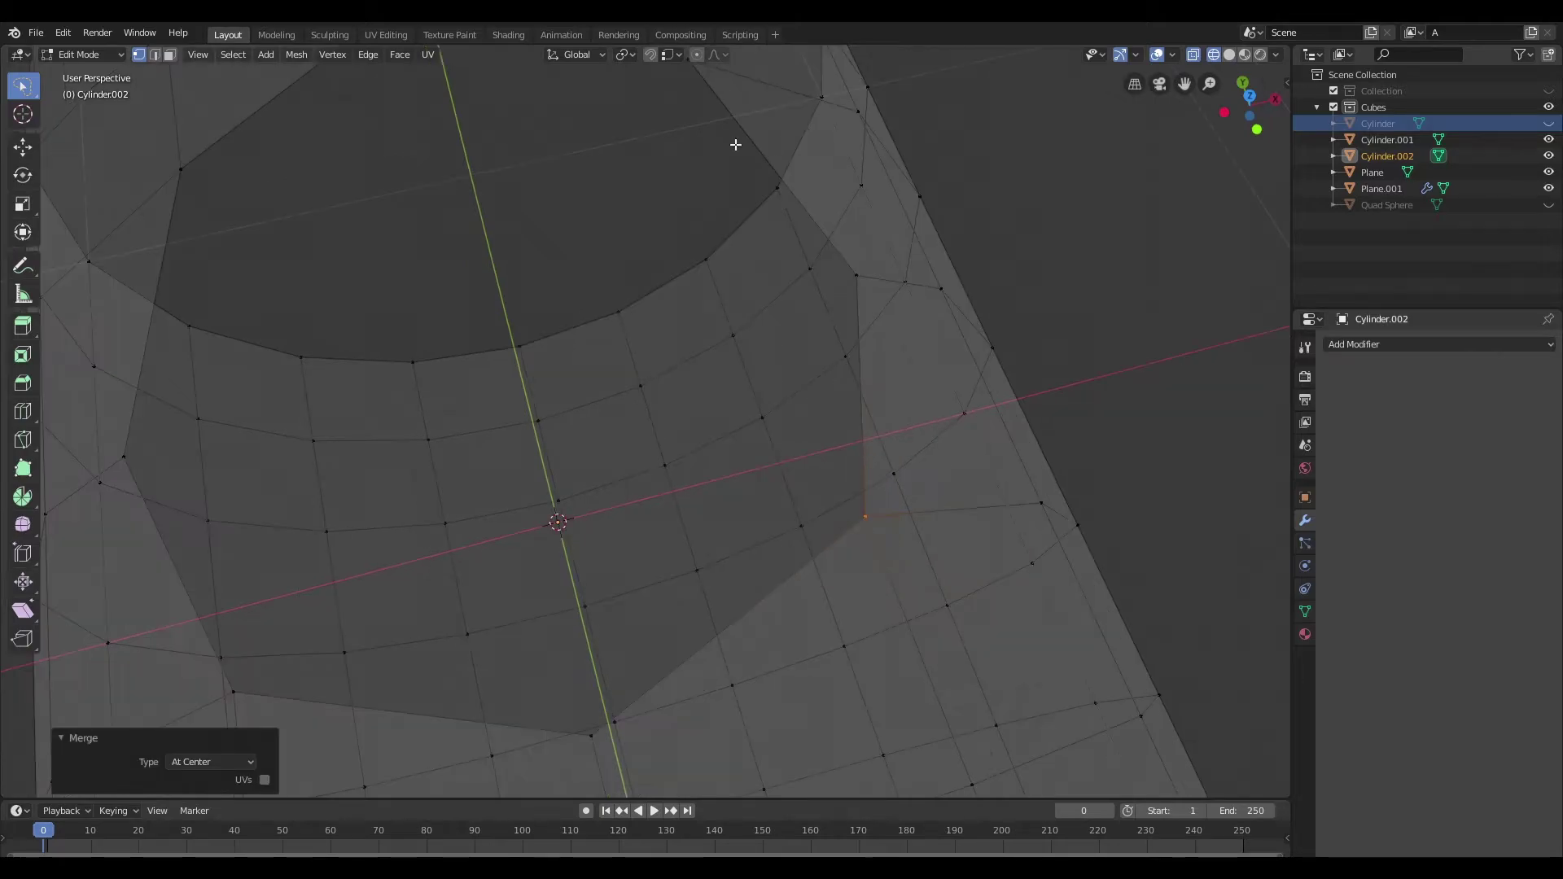
# Step: Merge the near-coincident vertices at each remaining corner of the octagonal hole at their center
pyautogui.moveTo(736, 144); pyautogui.dragTo(726, 296, button='middle')
pyautogui.press('q')
pyautogui.click(753, 280)
pyautogui.press('q')
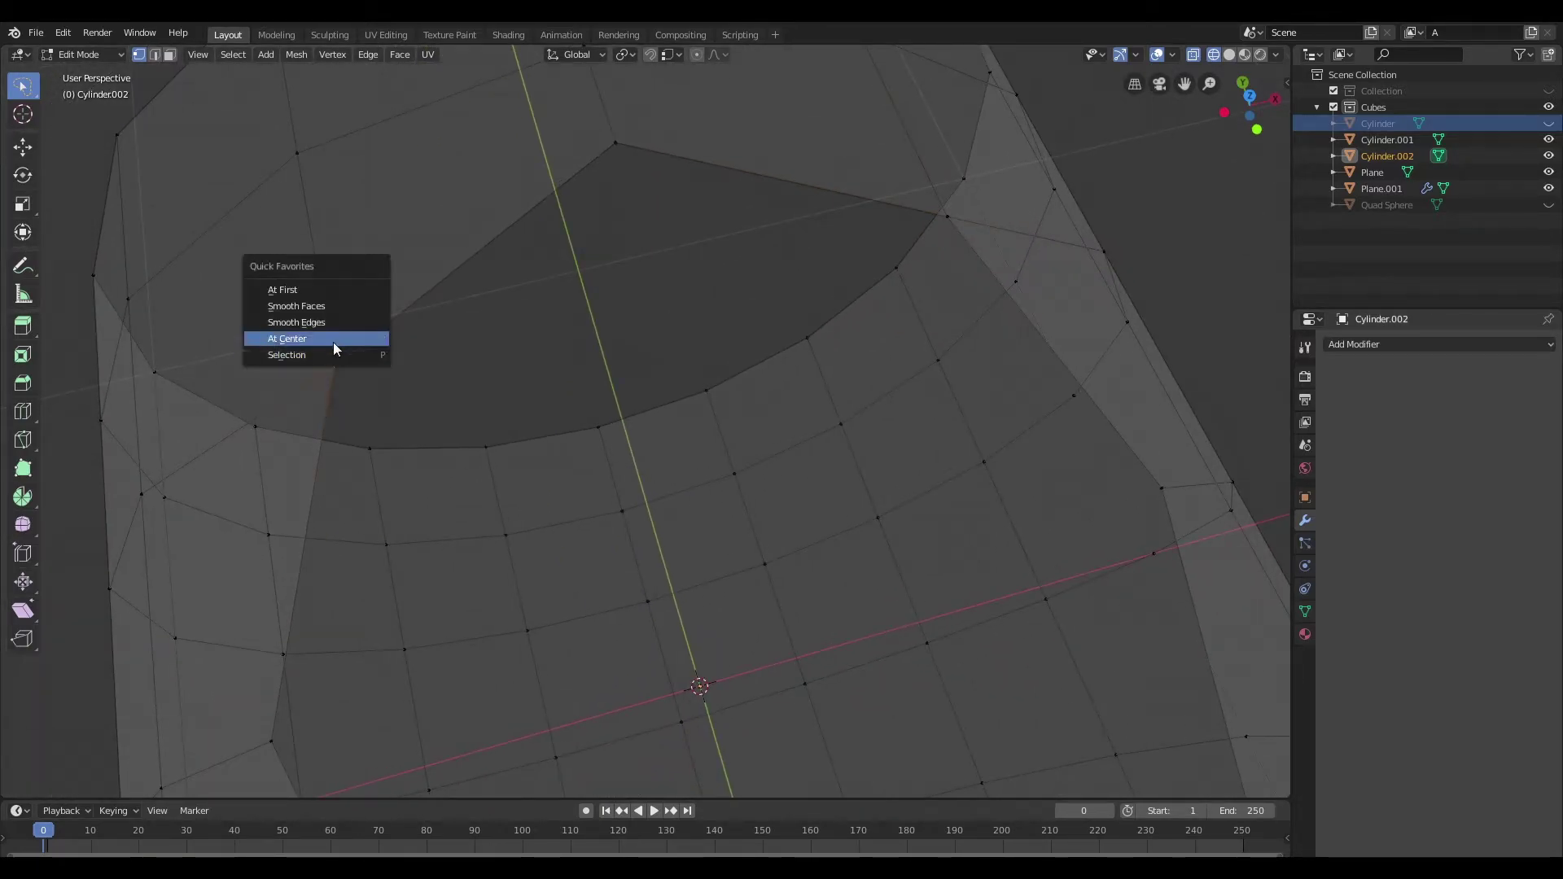
pyautogui.click(333, 349)
pyautogui.moveTo(334, 348); pyautogui.dragTo(758, 503, button='middle')
pyautogui.click(425, 520)
pyautogui.moveTo(857, 333); pyautogui.dragTo(919, 361, button='middle')
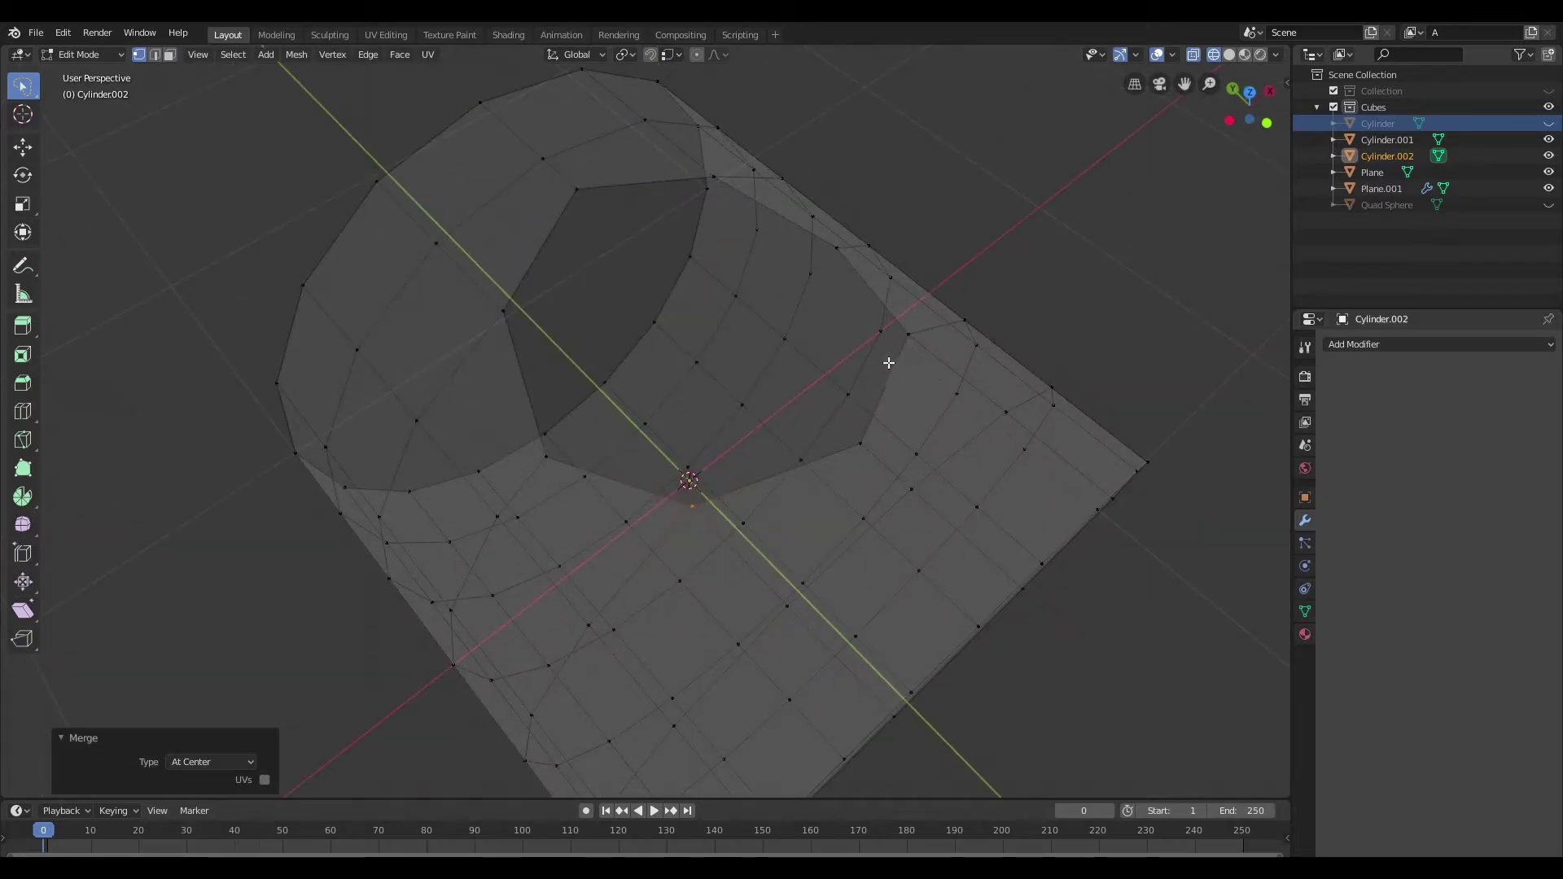
# Step: Lasso-select all of the cylinder's faces in face mode and inset them slightly to create a thin border around the openings
pyautogui.scroll(-4, 898, 395)
pyautogui.press('3')
pyautogui.moveTo(394, 201)
pyautogui.keyDown('ctrl'); pyautogui.mouseDown(button='right')
pyautogui.moveTo(451, 561)
pyautogui.moveTo(1009, 296)
pyautogui.mouseUp(button='right'); pyautogui.keyUp('ctrl')
pyautogui.moveTo(929, 346)
pyautogui.mouseDown(button='middle')
pyautogui.moveTo(878, 359)
pyautogui.moveTo(1030, 339)
pyautogui.mouseUp(button='middle')
pyautogui.scroll(4, 916, 357)
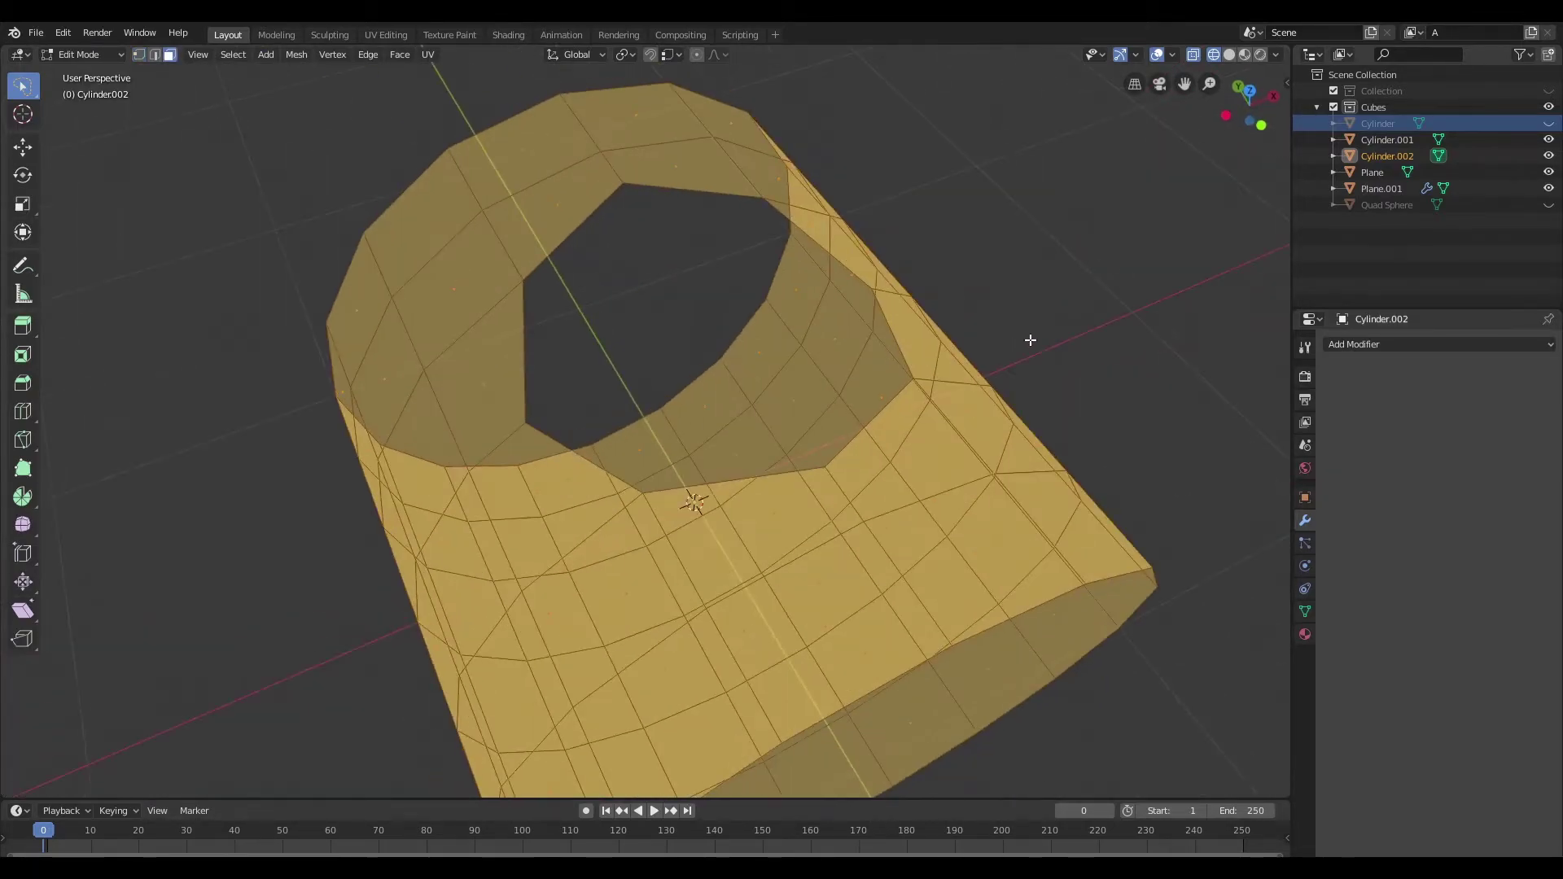
pyautogui.press('i')
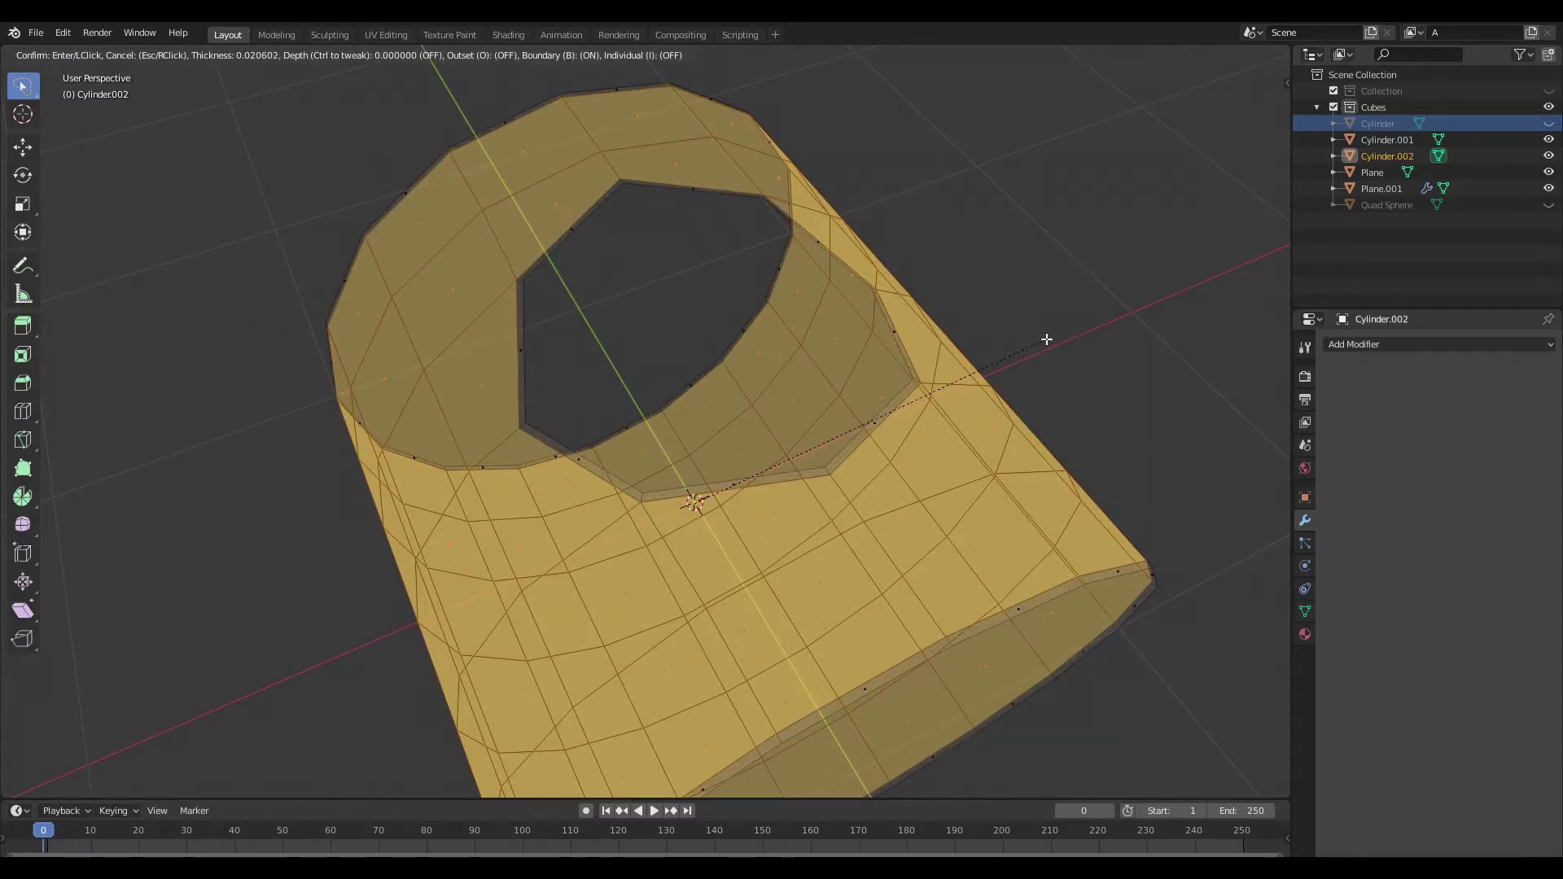
pyautogui.click(1070, 336)
# Step: Leave Edit Mode and switch the viewport to solid shading
pyautogui.press('Tab')
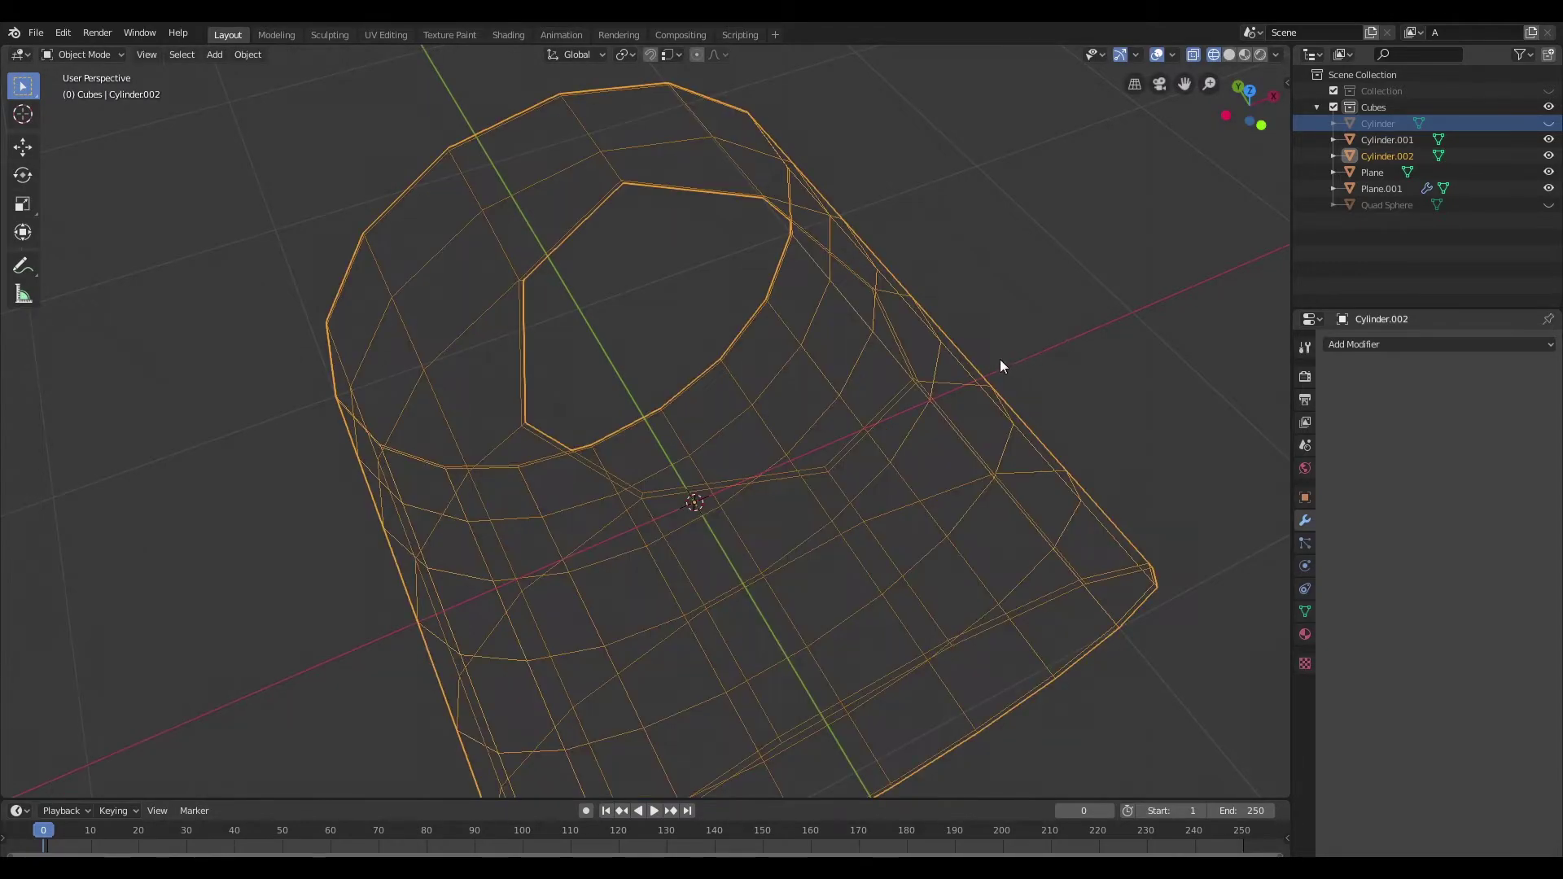
pyautogui.moveTo(949, 360); pyautogui.dragTo(992, 350, button='middle')
pyautogui.press('z')
pyautogui.click(1095, 349)
pyautogui.moveTo(1095, 353); pyautogui.dragTo(994, 412, button='middle')
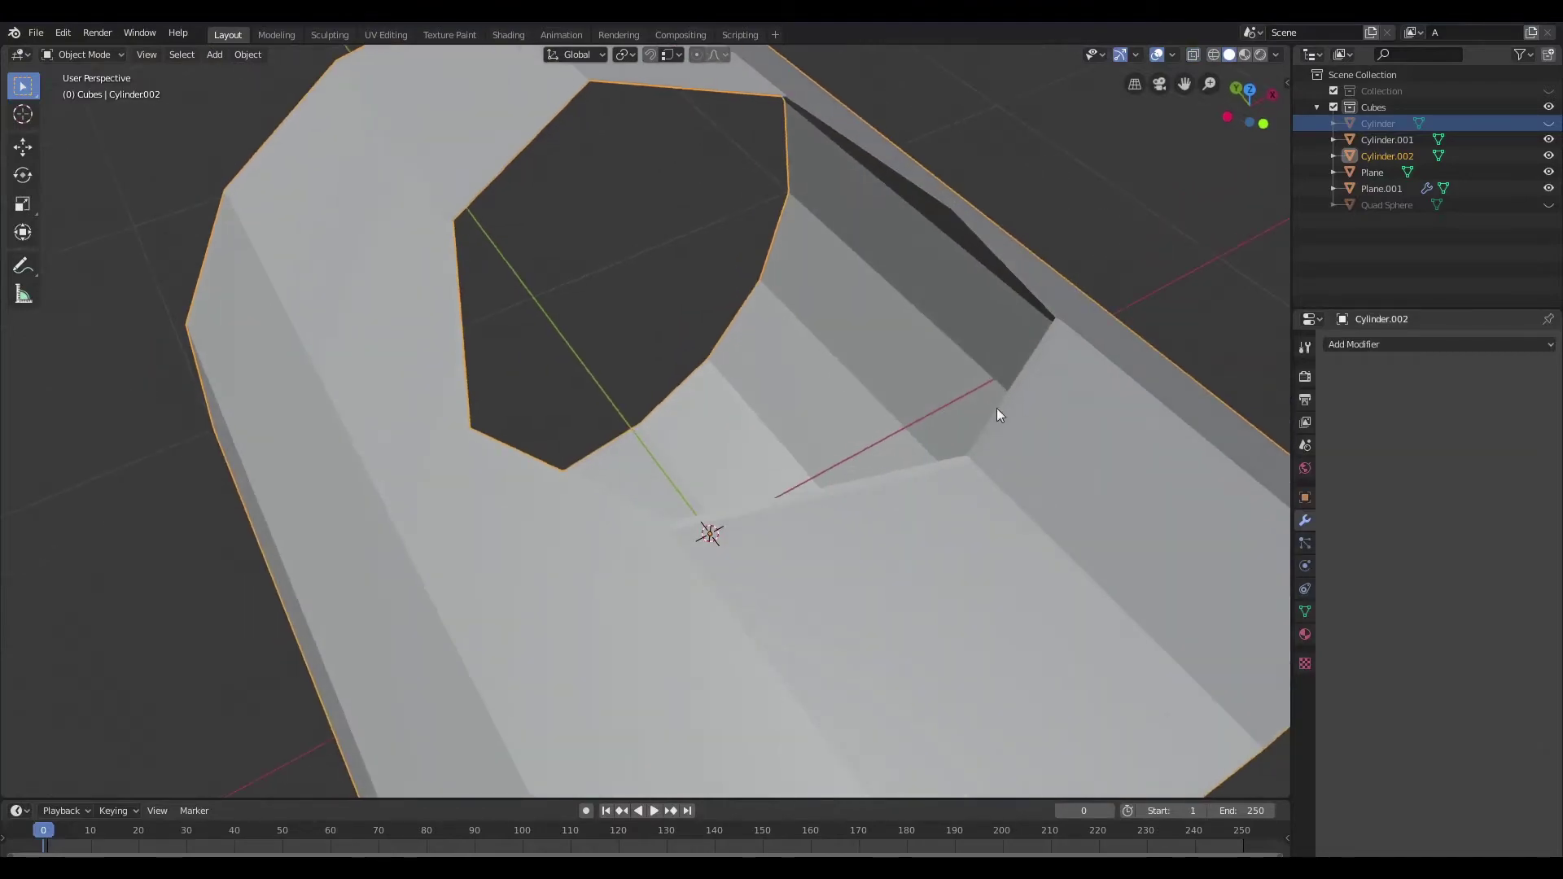
# Step: Select the hole's inner edge loop in Edit Mode and extrude it -0.685 m along global Z into the cylinder
pyautogui.press('Tab')
pyautogui.moveTo(1082, 387); pyautogui.dragTo(981, 417, button='middle')
pyautogui.press('2')
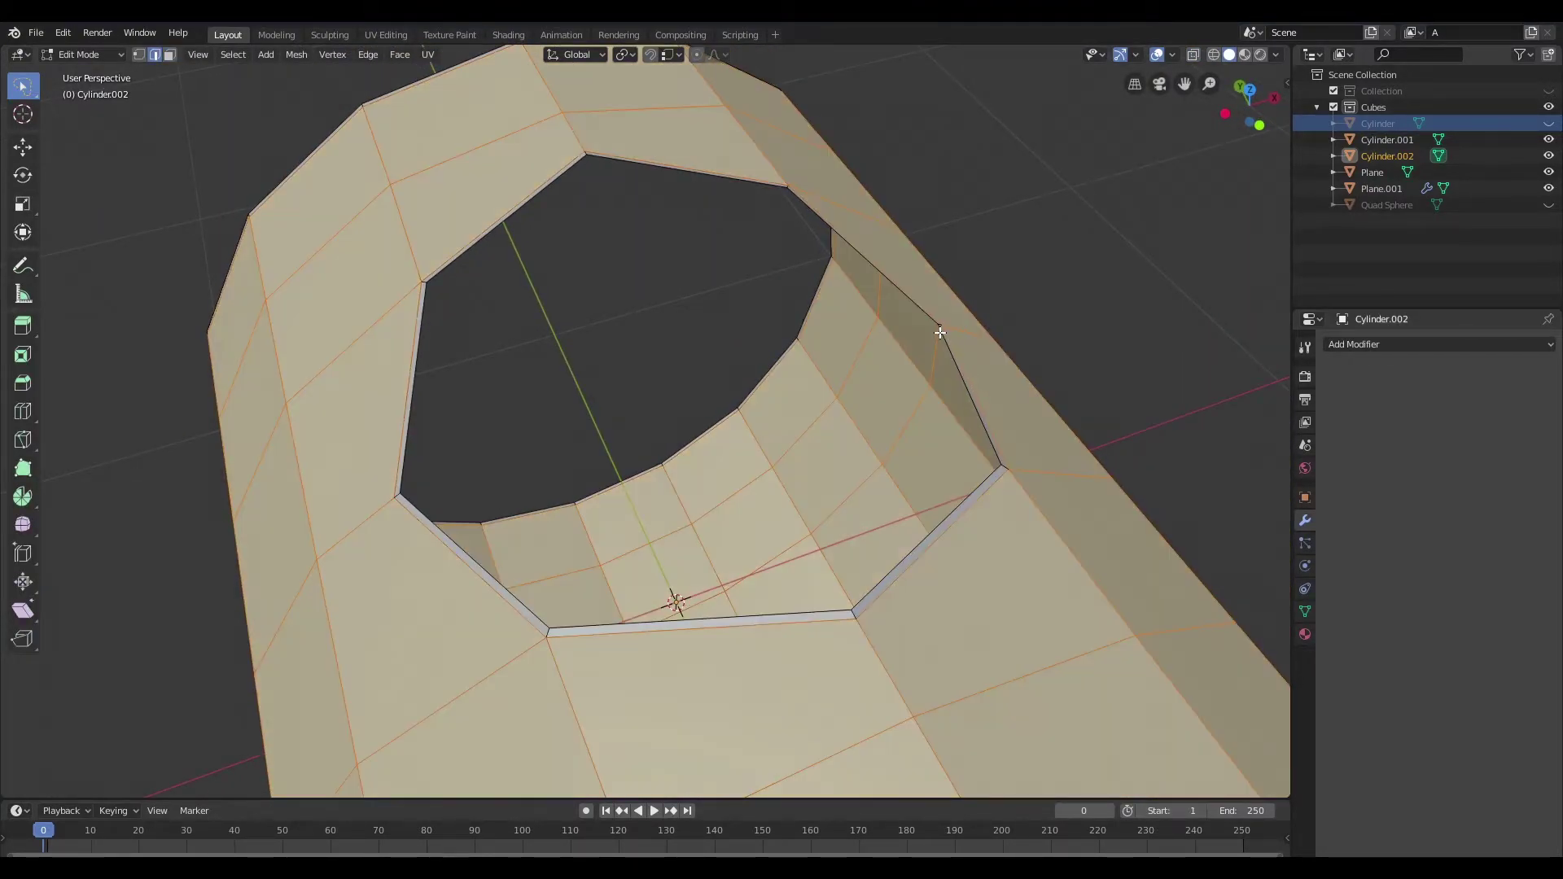
pyautogui.keyDown('alt'); pyautogui.click(940, 332); pyautogui.keyUp('alt')
pyautogui.moveTo(1024, 349); pyautogui.dragTo(926, 344, button='middle')
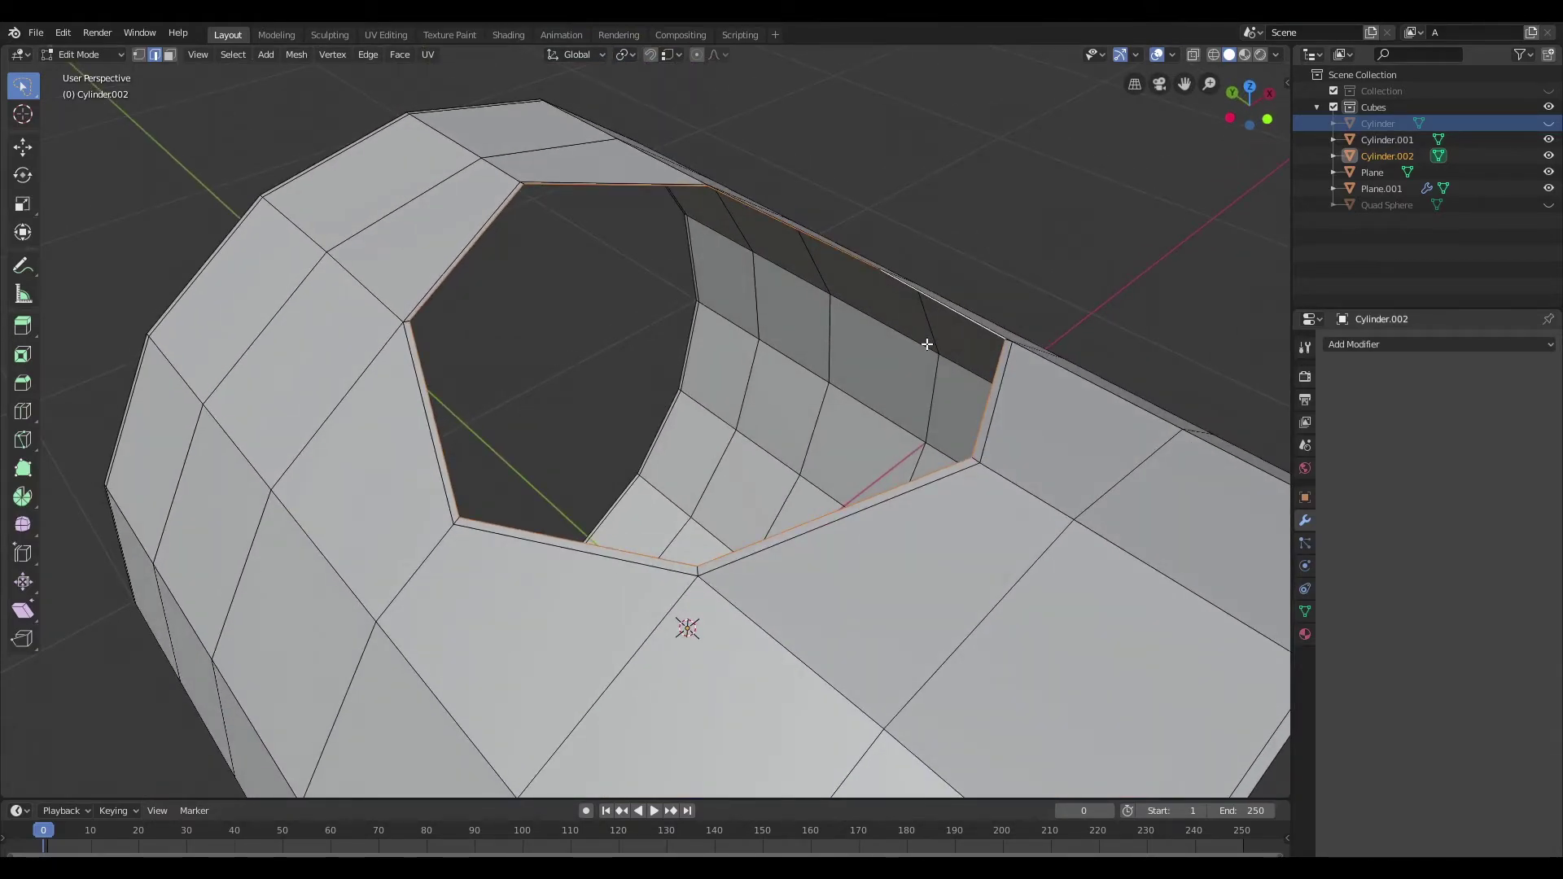
pyautogui.press('e')
pyautogui.press('z')
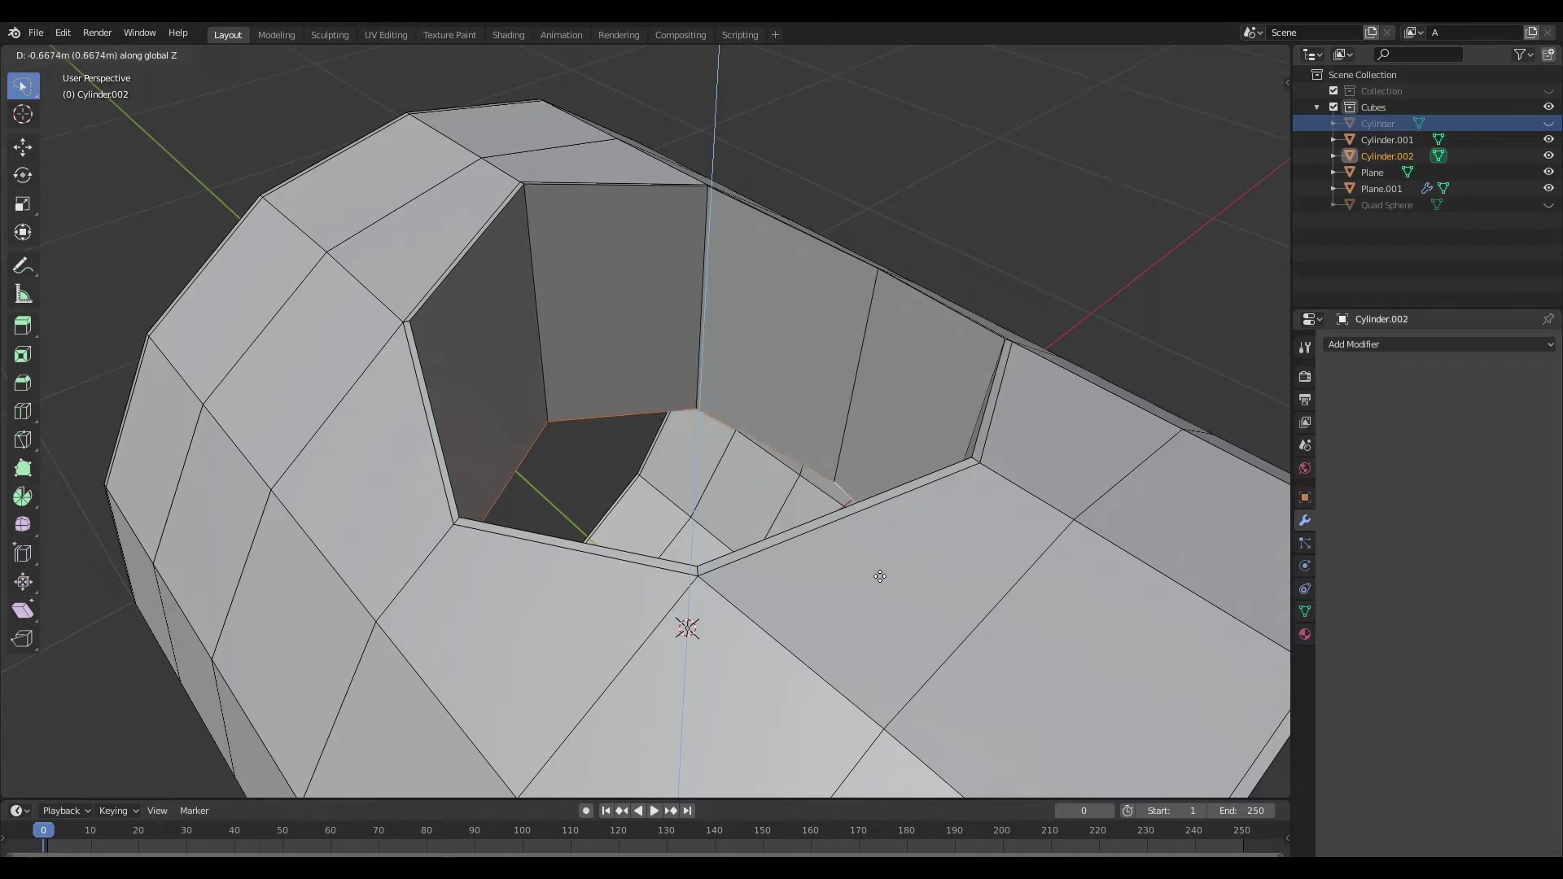
pyautogui.click(880, 578)
pyautogui.scroll(-4, 853, 358)
pyautogui.scroll(4, 851, 356)
pyautogui.moveTo(851, 355); pyautogui.dragTo(895, 291, button='middle')
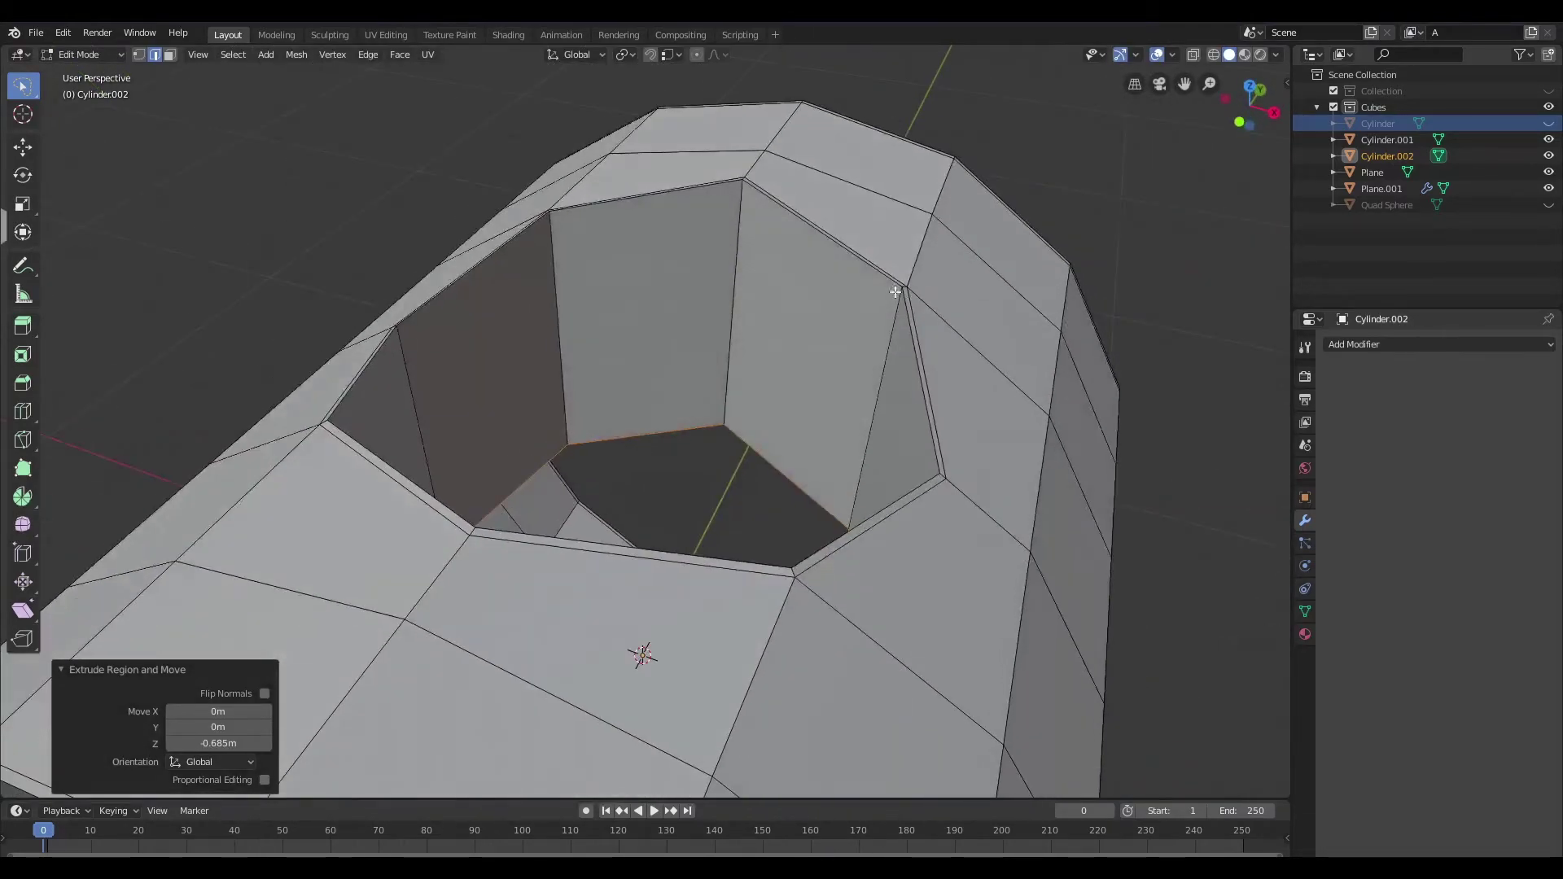
# Step: Add a supporting edge loop around the extruded hole wall, slid close to its upper rim
pyautogui.hotkey('ctrl', 'r')
pyautogui.click(753, 230)
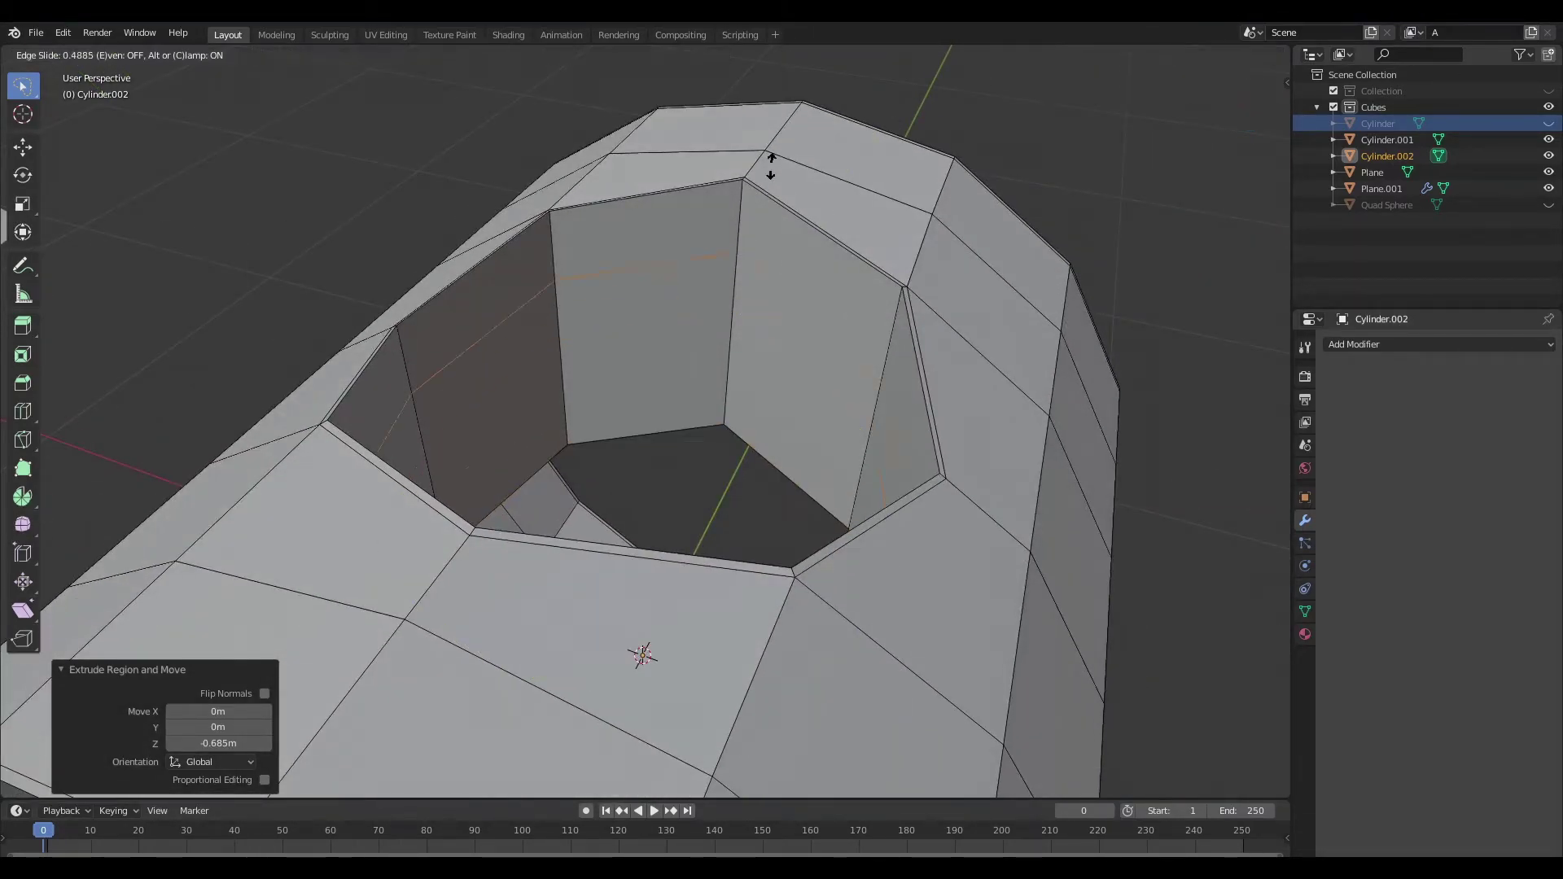
pyautogui.click(793, 115)
pyautogui.moveTo(794, 115); pyautogui.dragTo(839, 378, button='middle')
# Step: Leave Edit Mode, add a level 3 Subdivision Surface to the cylinder and shade it smooth
pyautogui.press('Tab')
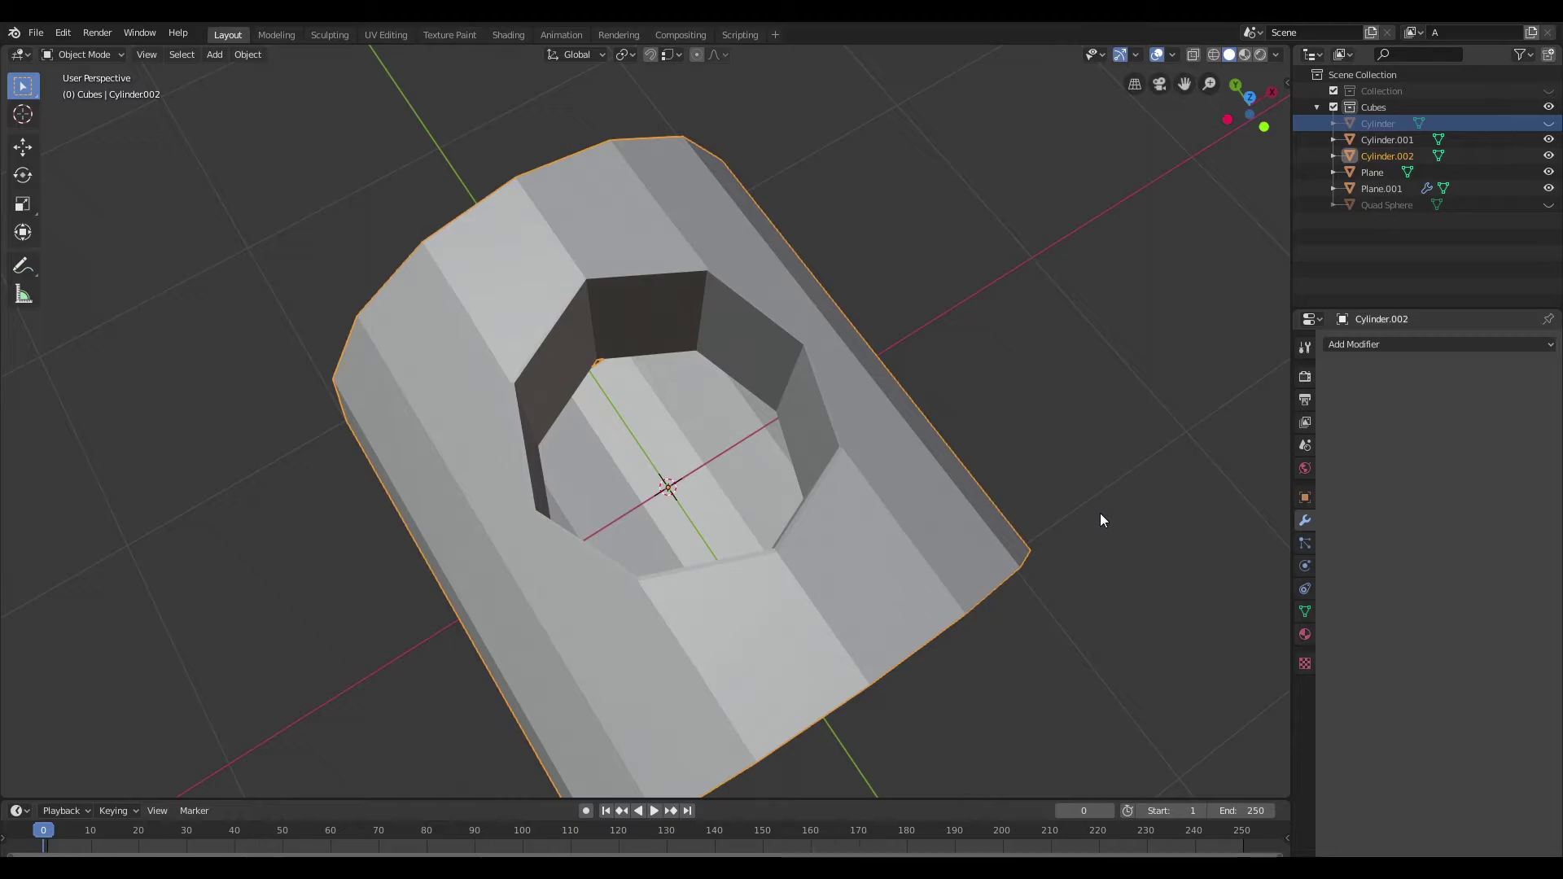
pyautogui.hotkey('ctrl', '3')
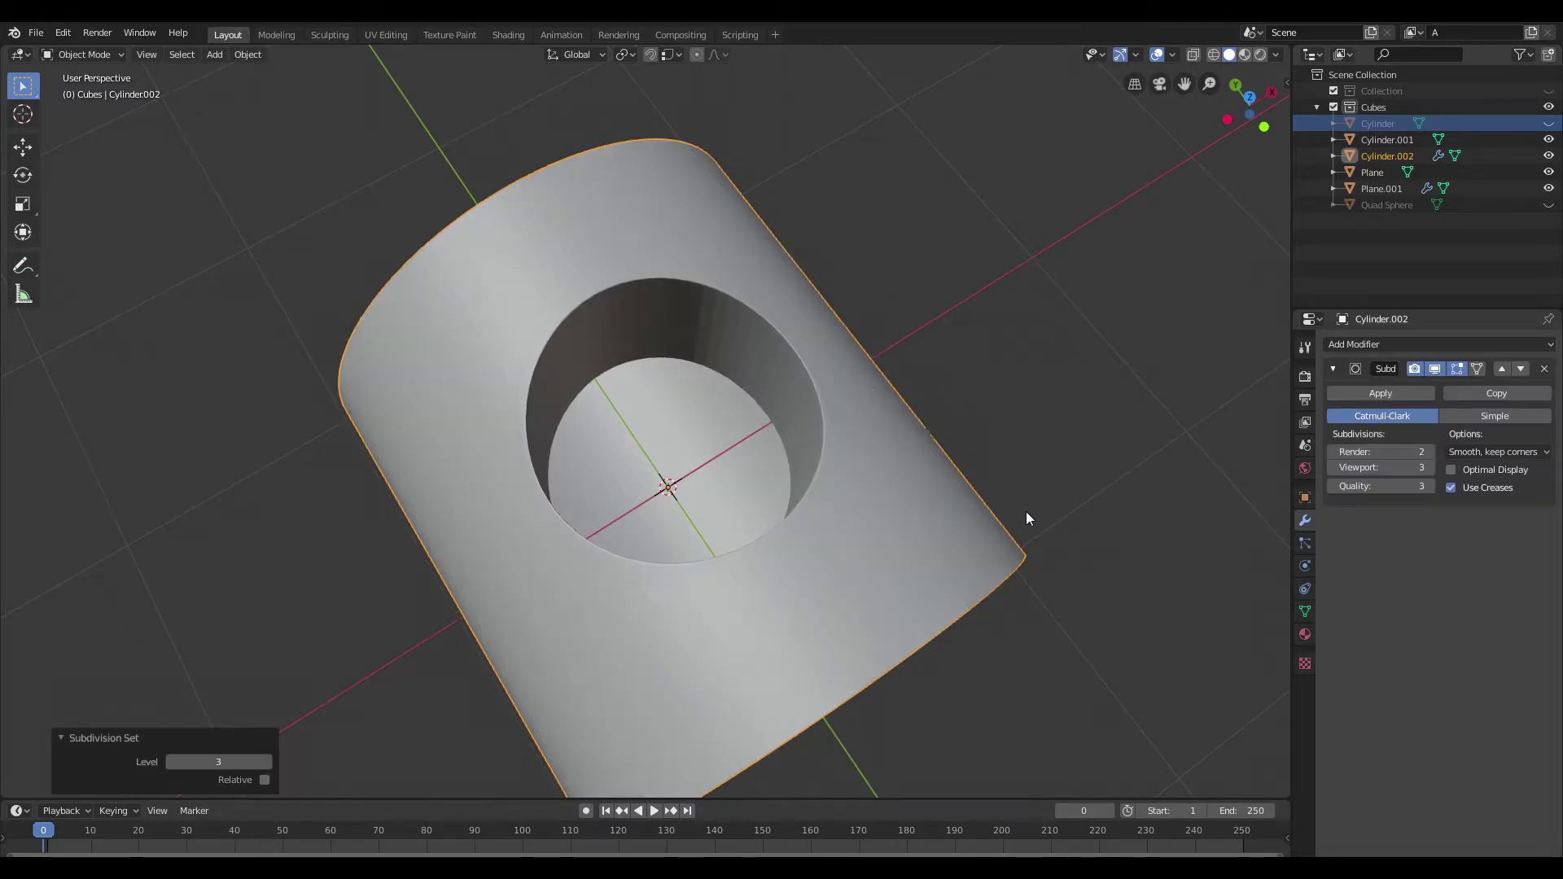
pyautogui.rightClick(867, 500)
pyautogui.click(867, 499)
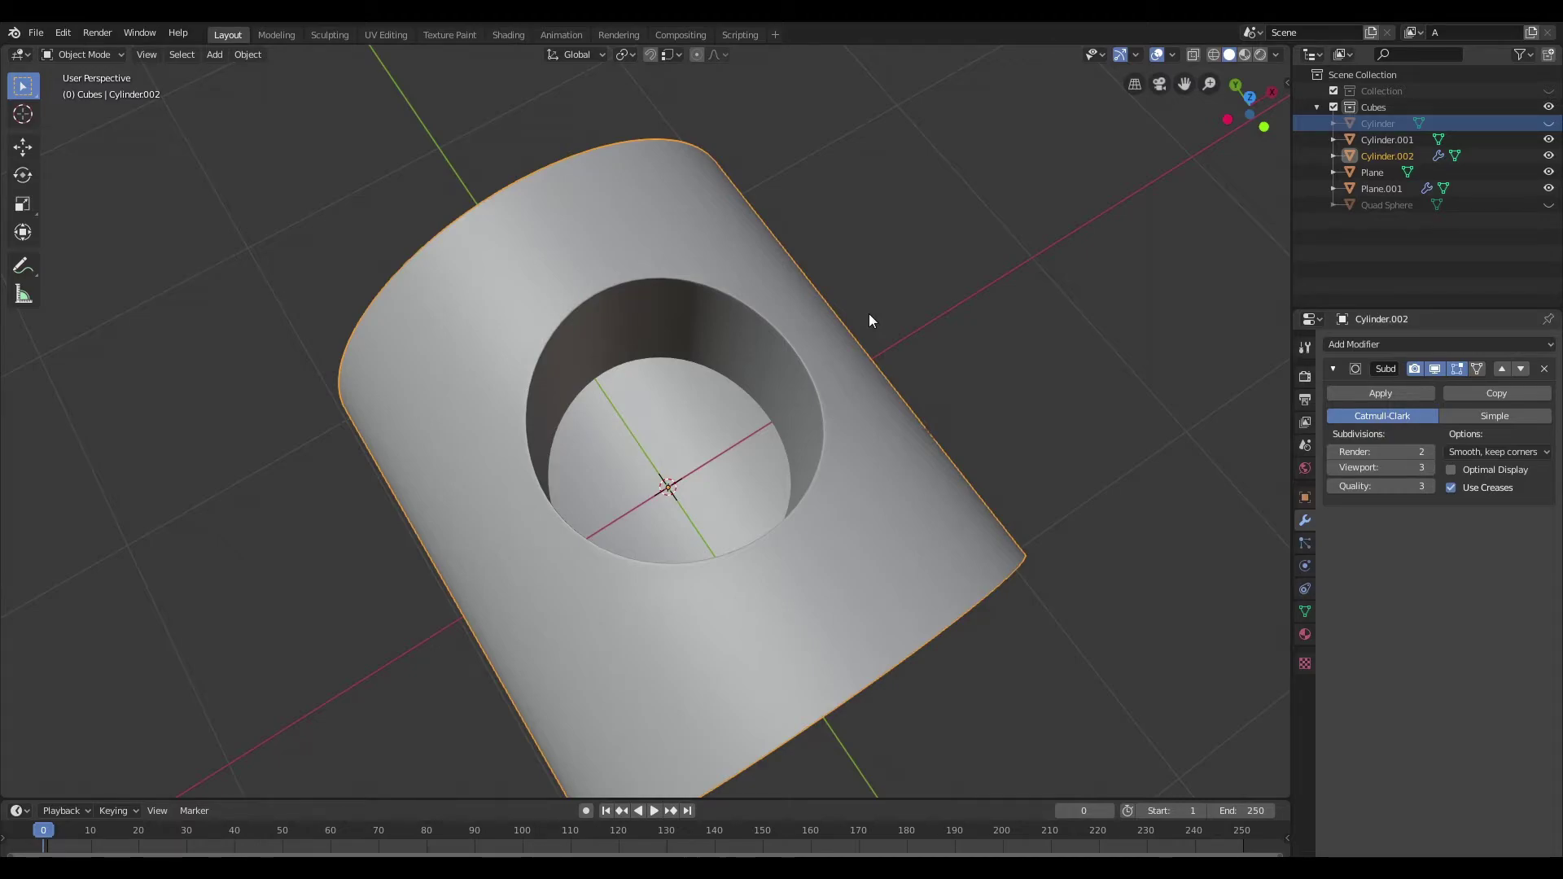
# Step: Assign the existing metallic Material to the cylinder in the Shading workspace and return to the Layout workspace
pyautogui.click(504, 34)
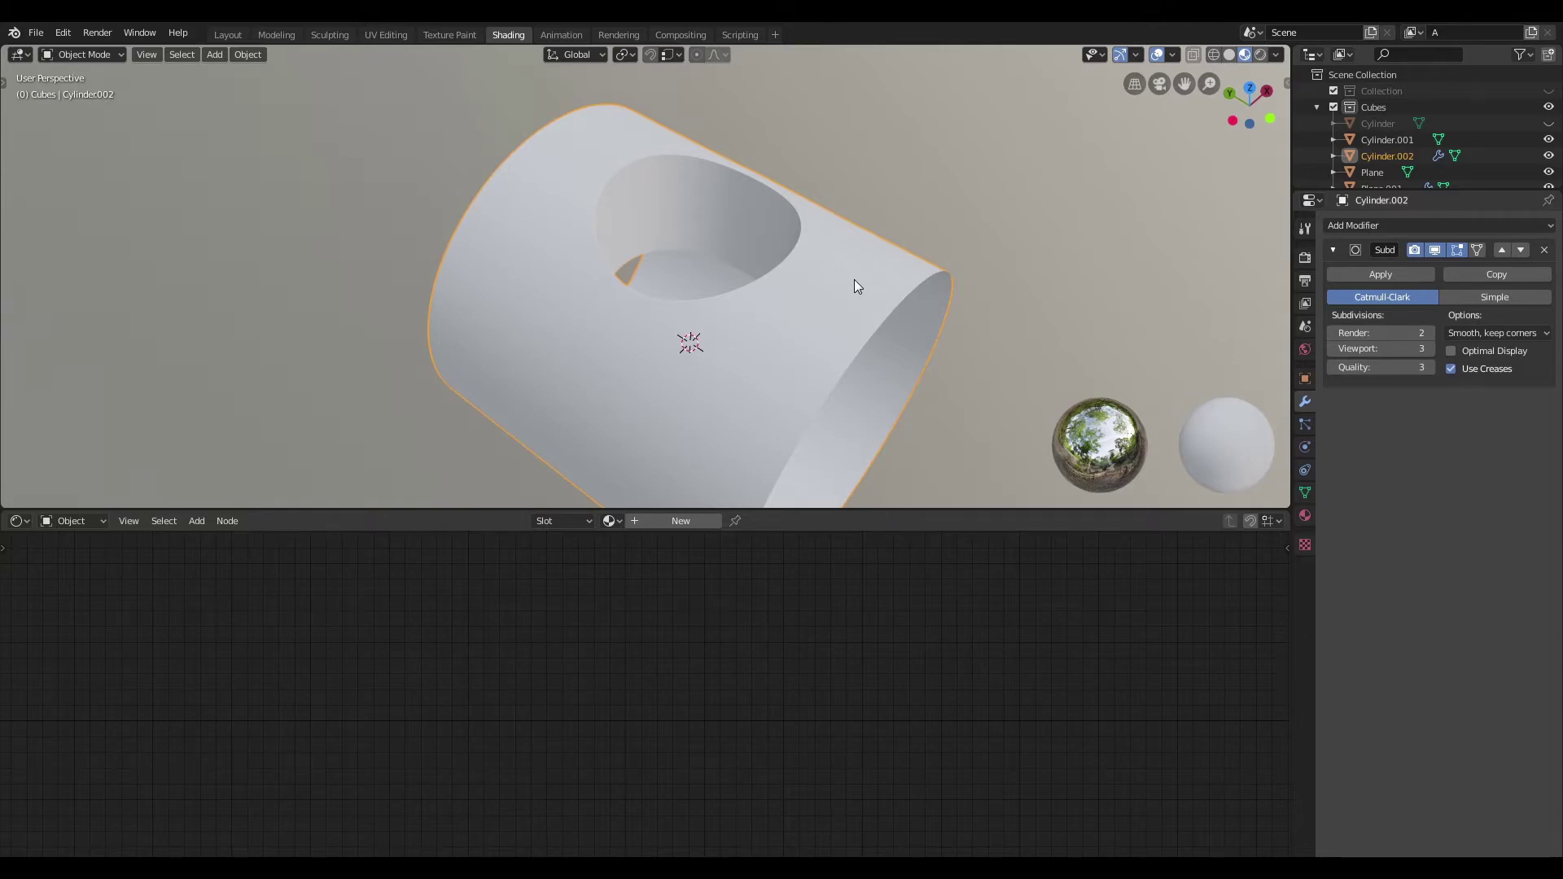
pyautogui.click(610, 521)
pyautogui.click(627, 546)
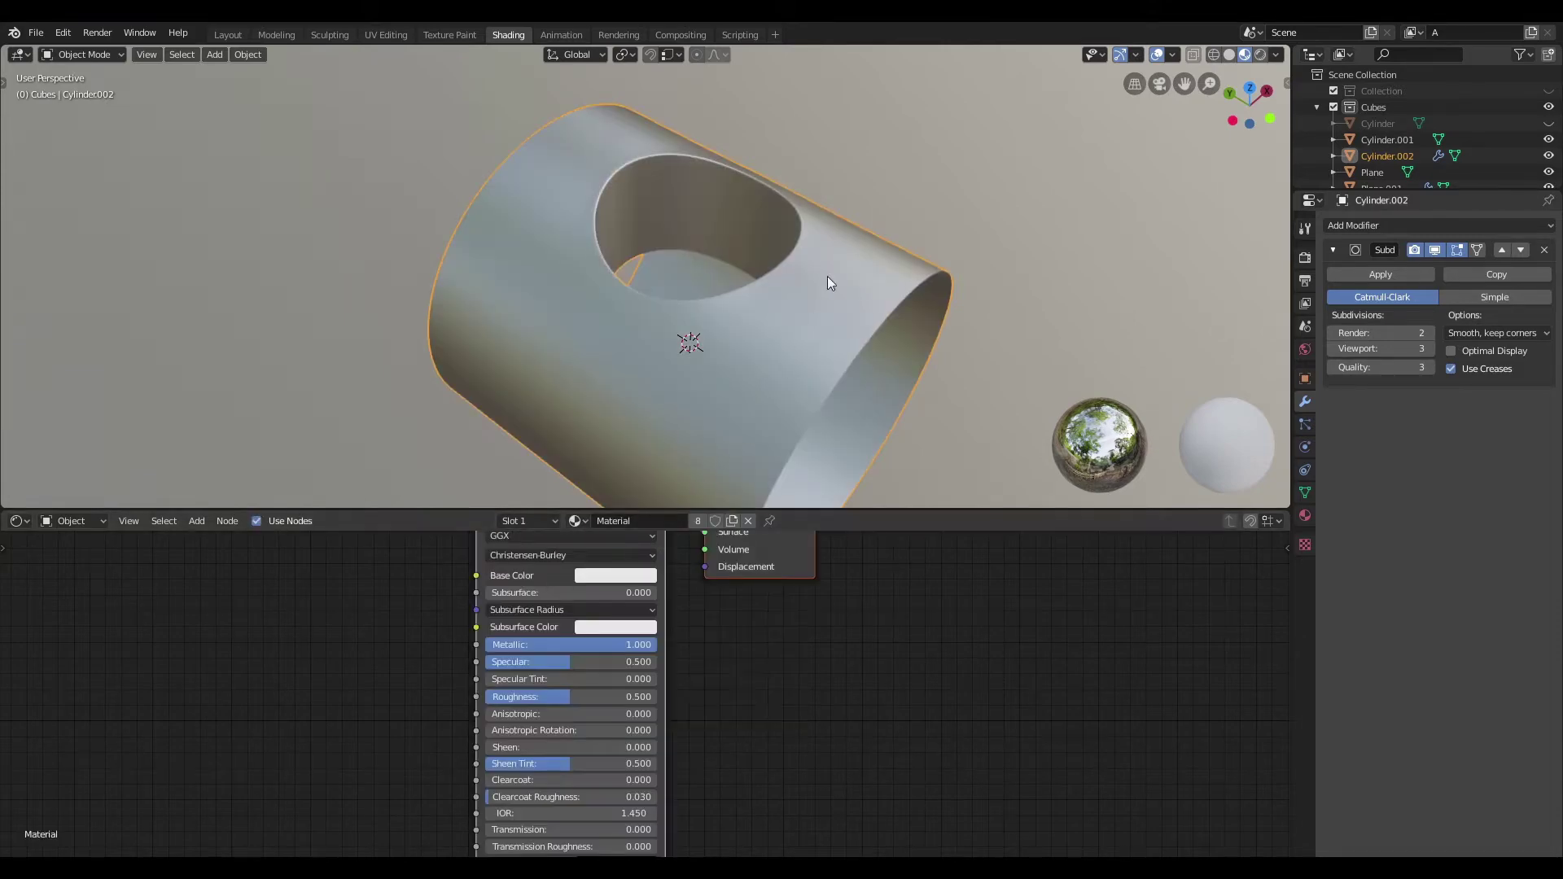
pyautogui.moveTo(845, 300); pyautogui.dragTo(803, 251, button='middle')
pyautogui.scroll(-5, 804, 251)
pyautogui.click(228, 35)
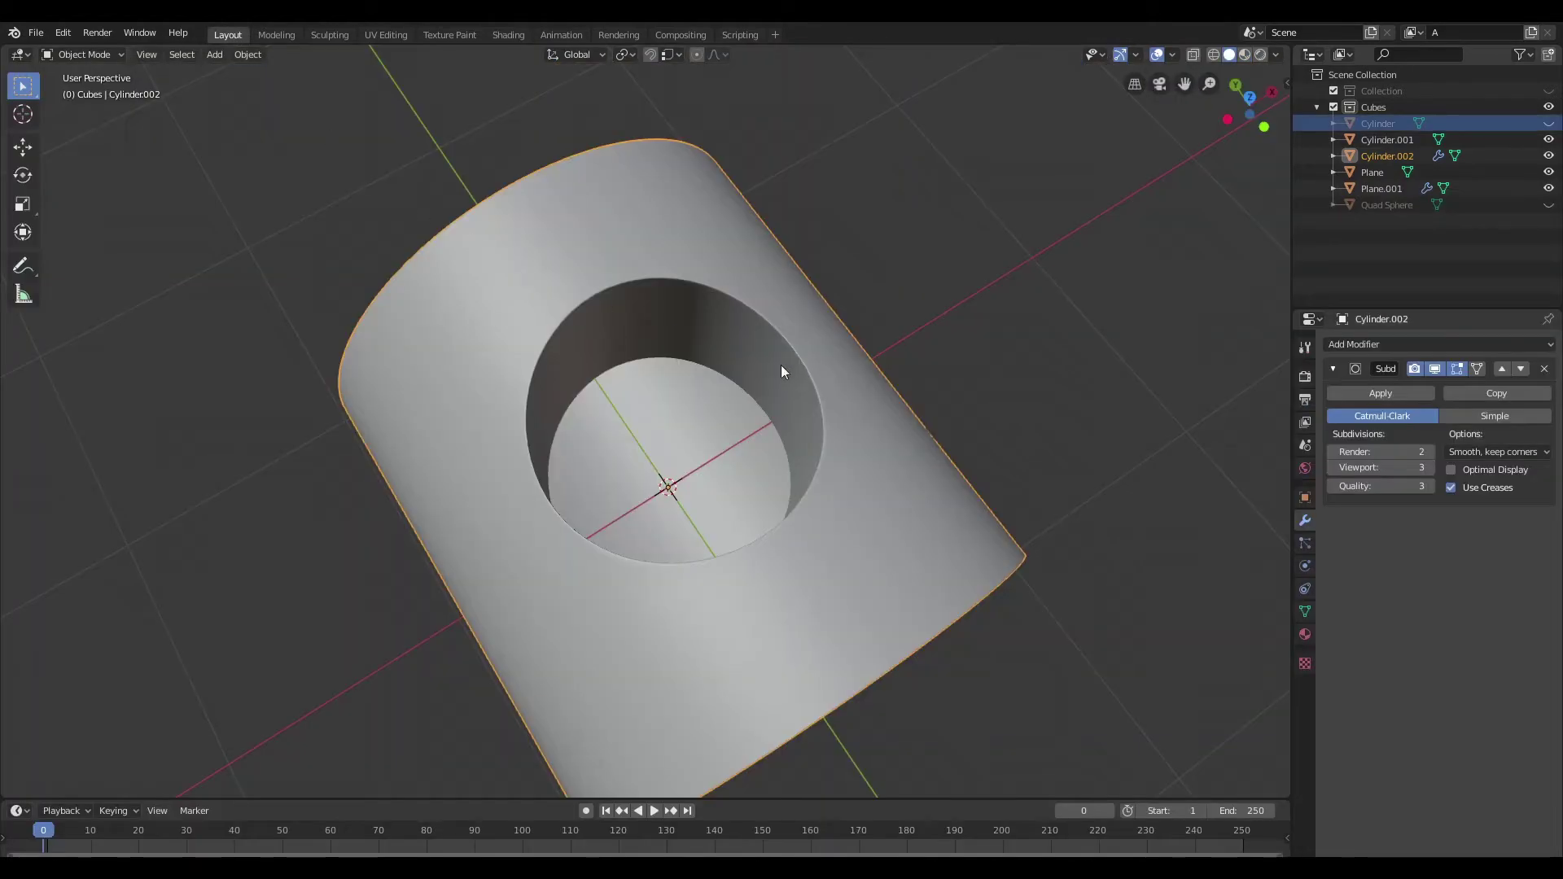
# Step: Move the finished cylinder 4.46 m along global X, away from the world origin
pyautogui.scroll(-4, 780, 371)
pyautogui.moveTo(784, 386); pyautogui.dragTo(716, 423, button='middle')
pyautogui.press('g')
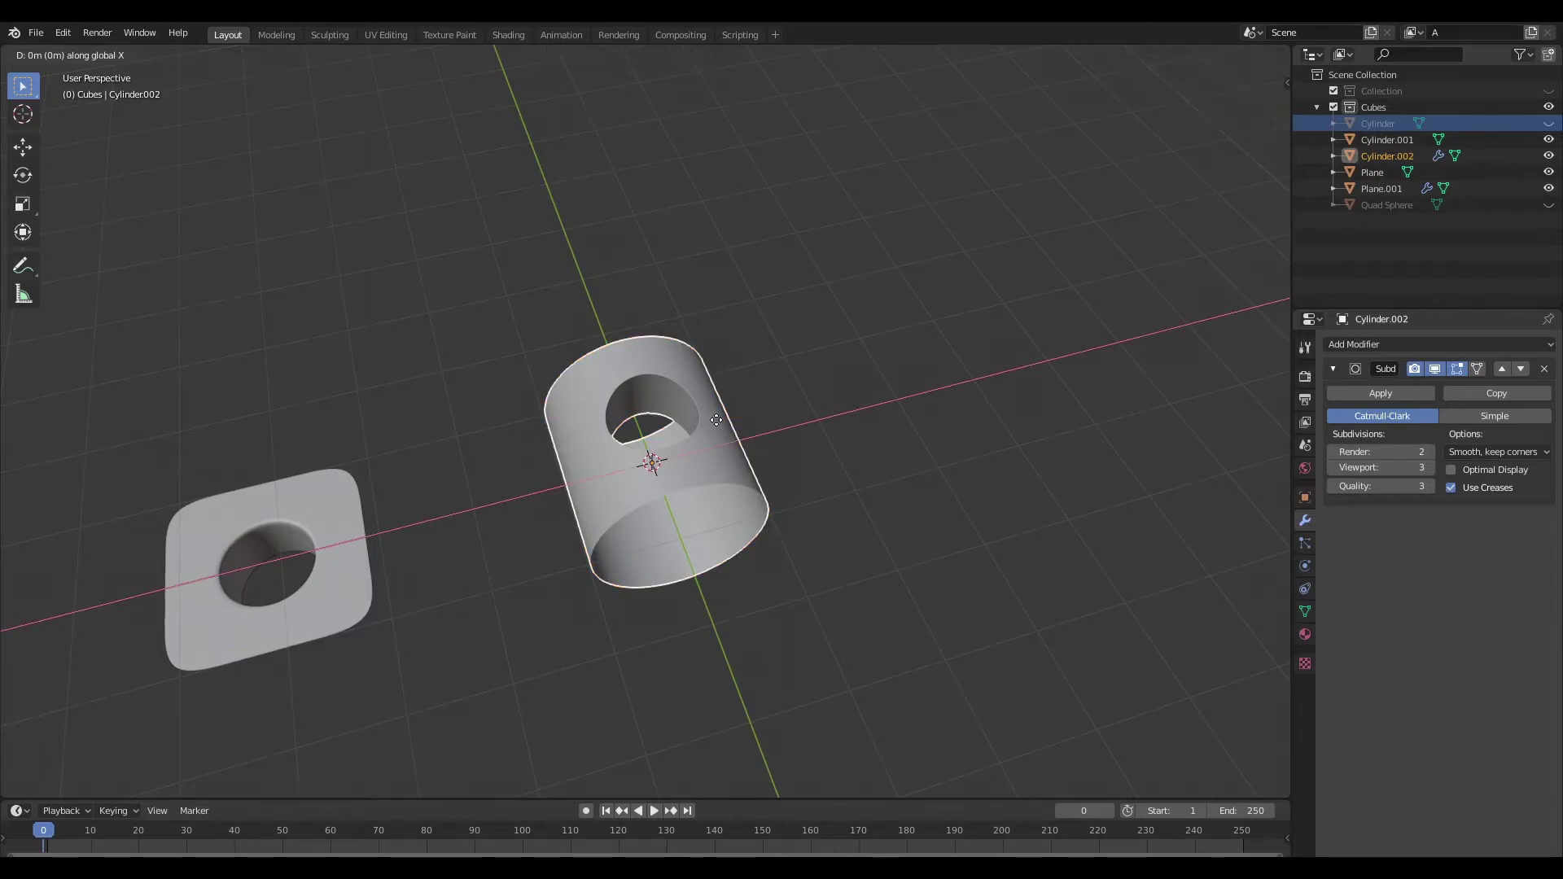
pyautogui.press('x')
pyautogui.click(1091, 393)
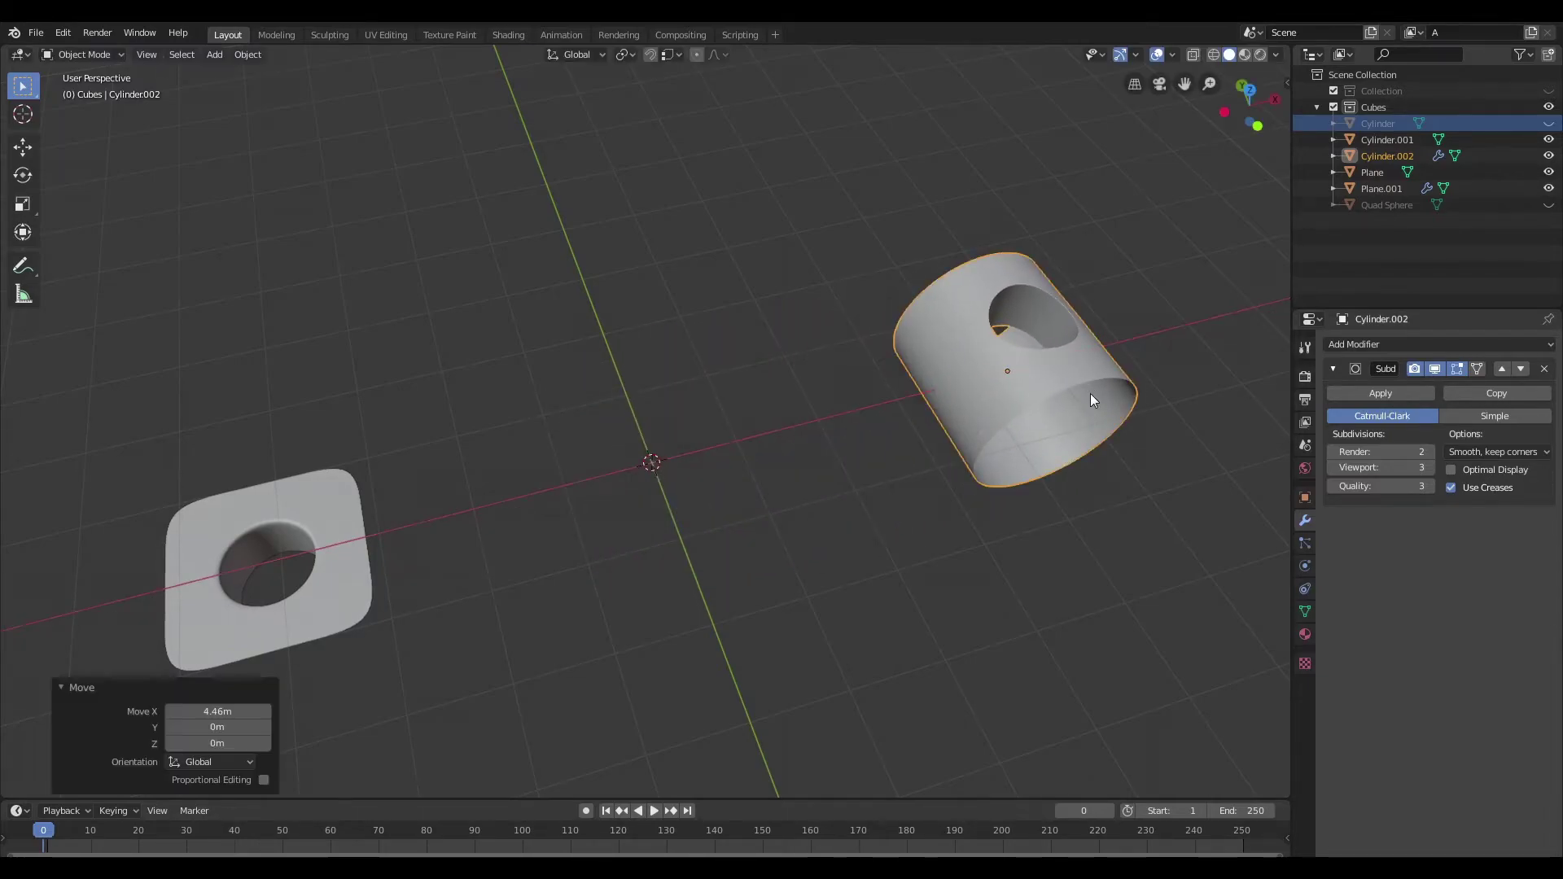
# Step: Unhide the octagonal Cylinder cutter and the Quad Sphere at the world origin
pyautogui.click(1548, 123)
pyautogui.click(1549, 205)
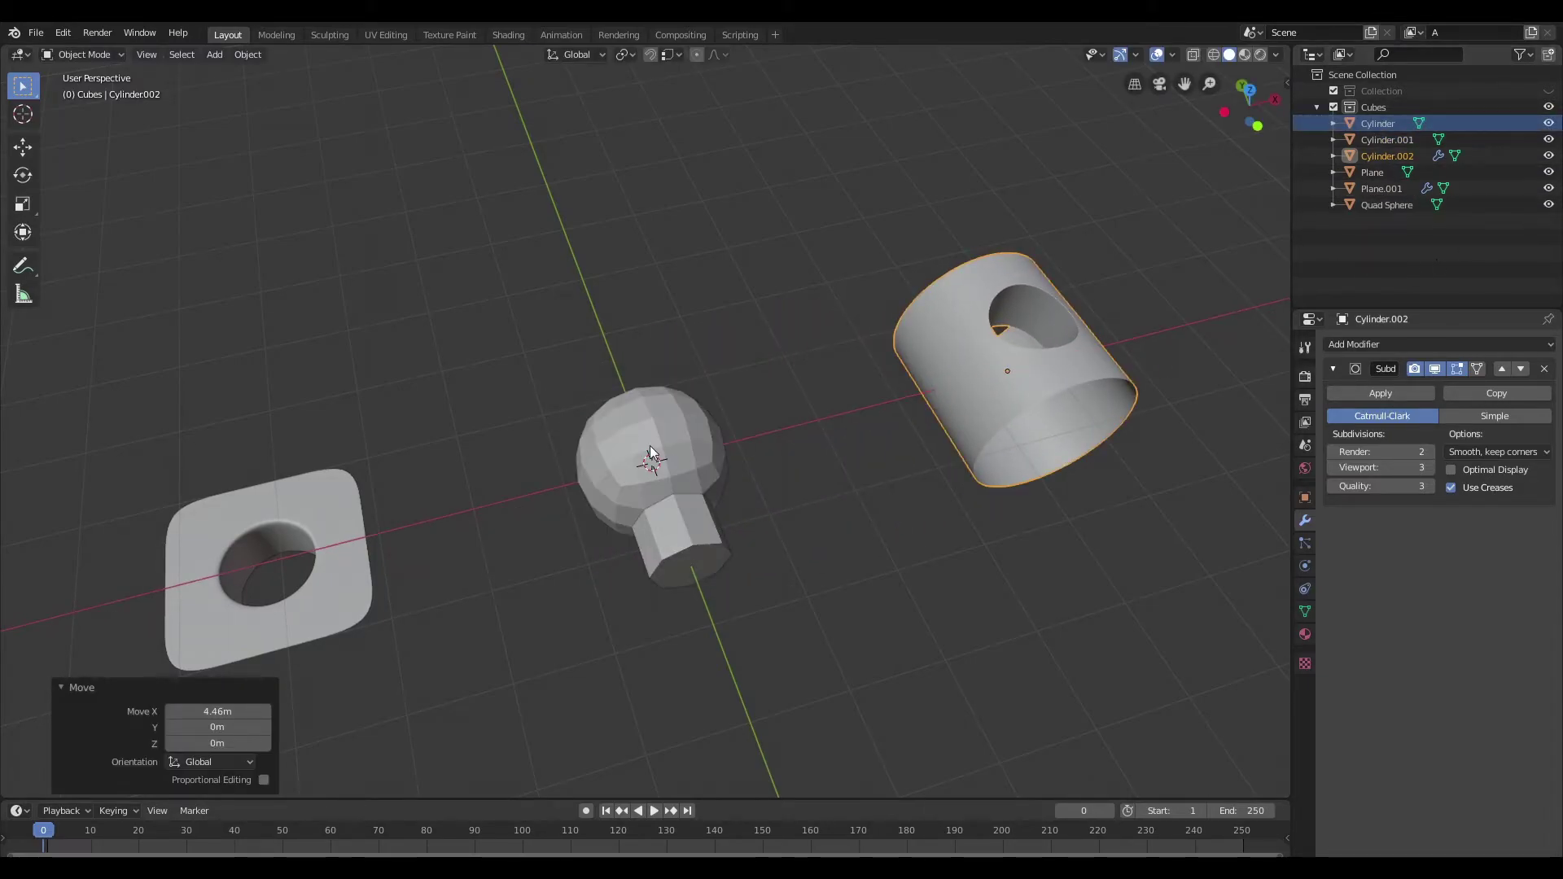
pyautogui.scroll(6, 650, 446)
pyautogui.moveTo(877, 591); pyautogui.dragTo(832, 405, button='middle')
pyautogui.scroll(2, 746, 427)
pyautogui.scroll(-1, 755, 437)
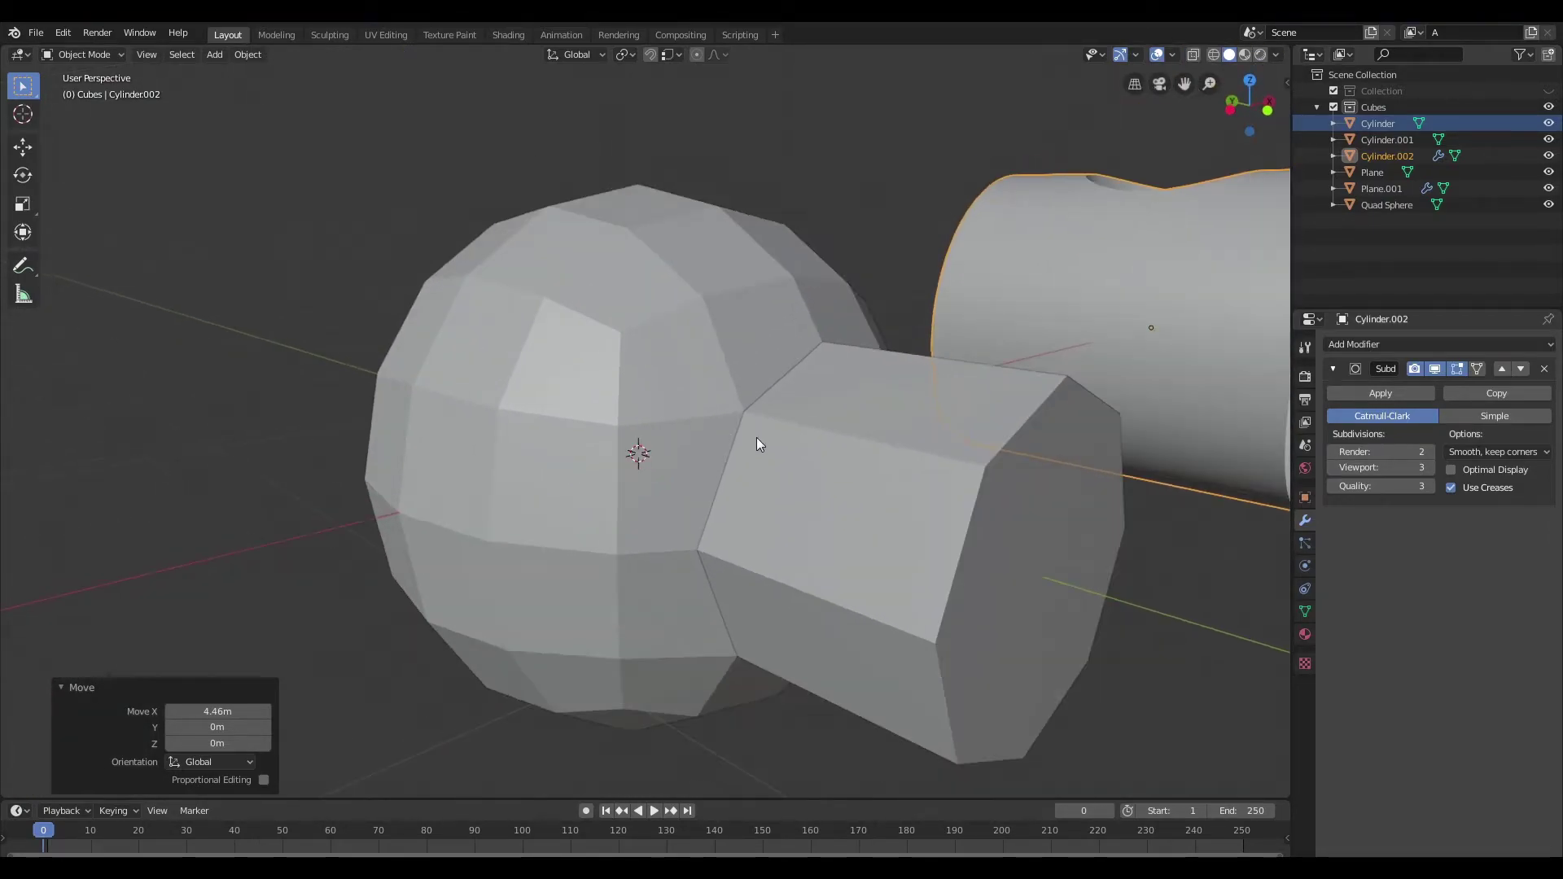
pyautogui.scroll(-2, 812, 475)
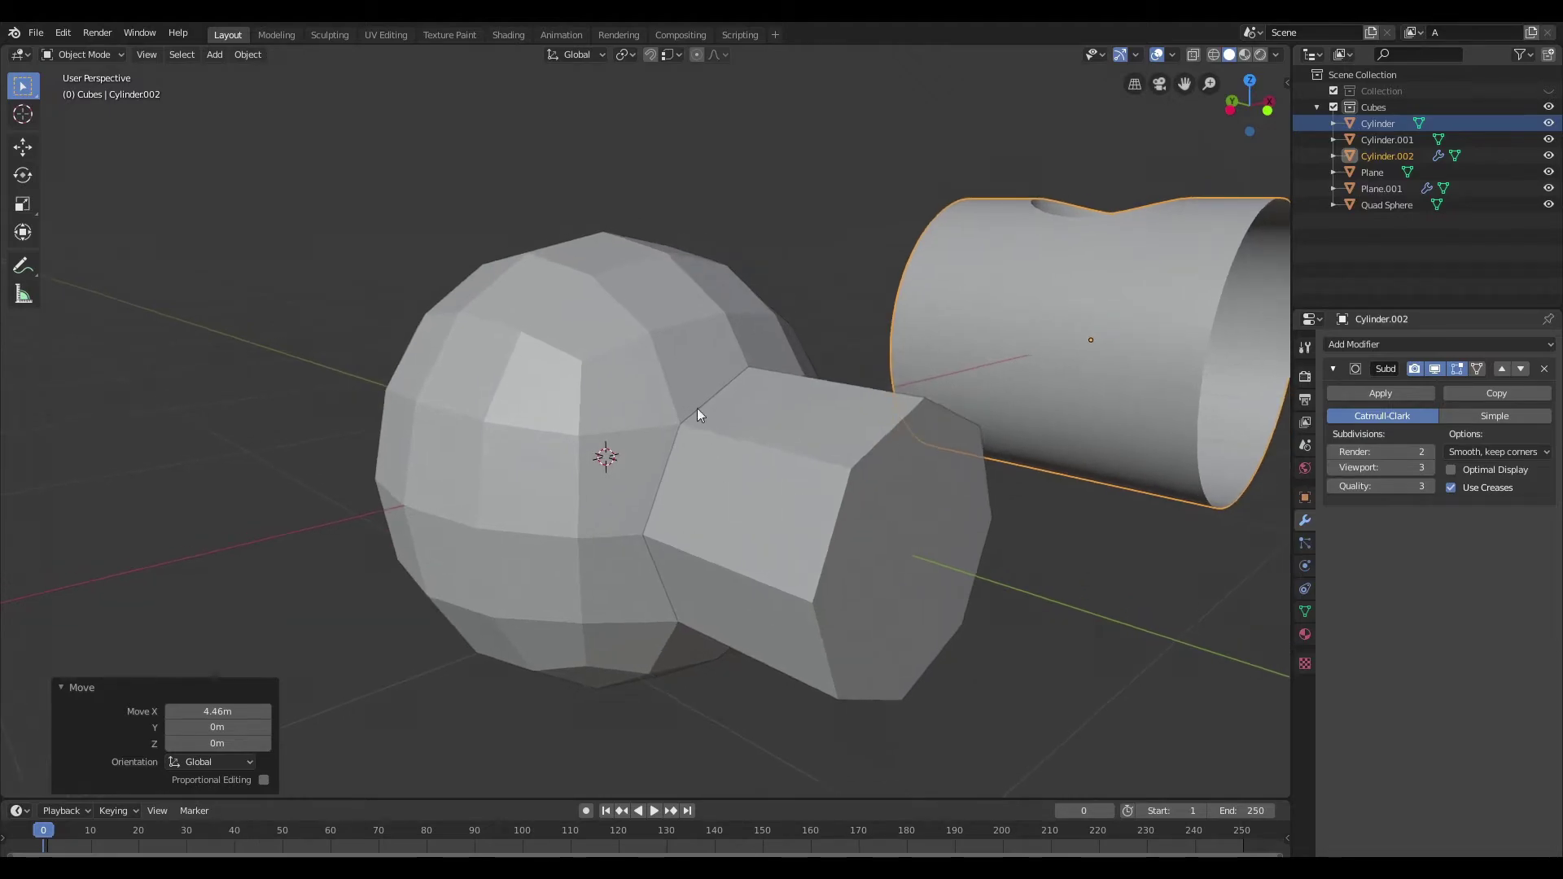
# Step: Cut the Quad Sphere with a Boolean Difference modifier using the octagonal cylinder as the cutter, and apply the modifier
pyautogui.click(634, 370)
pyautogui.moveTo(698, 366)
pyautogui.mouseDown(button='middle')
pyautogui.moveTo(714, 407)
pyautogui.moveTo(714, 378)
pyautogui.mouseUp(button='middle')
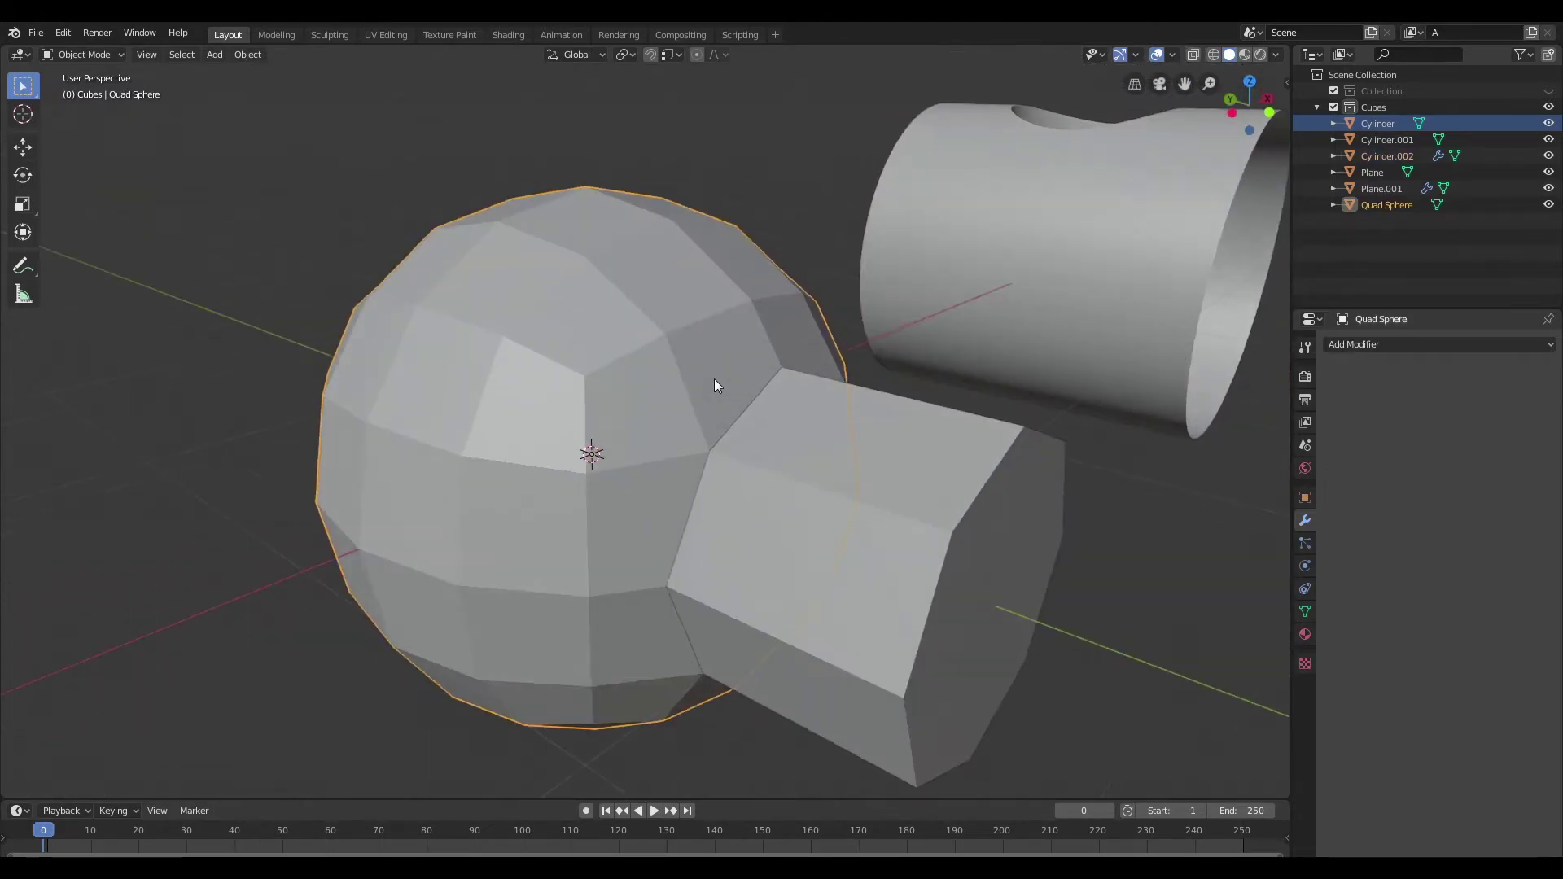
pyautogui.press('q')
pyautogui.click(681, 429)
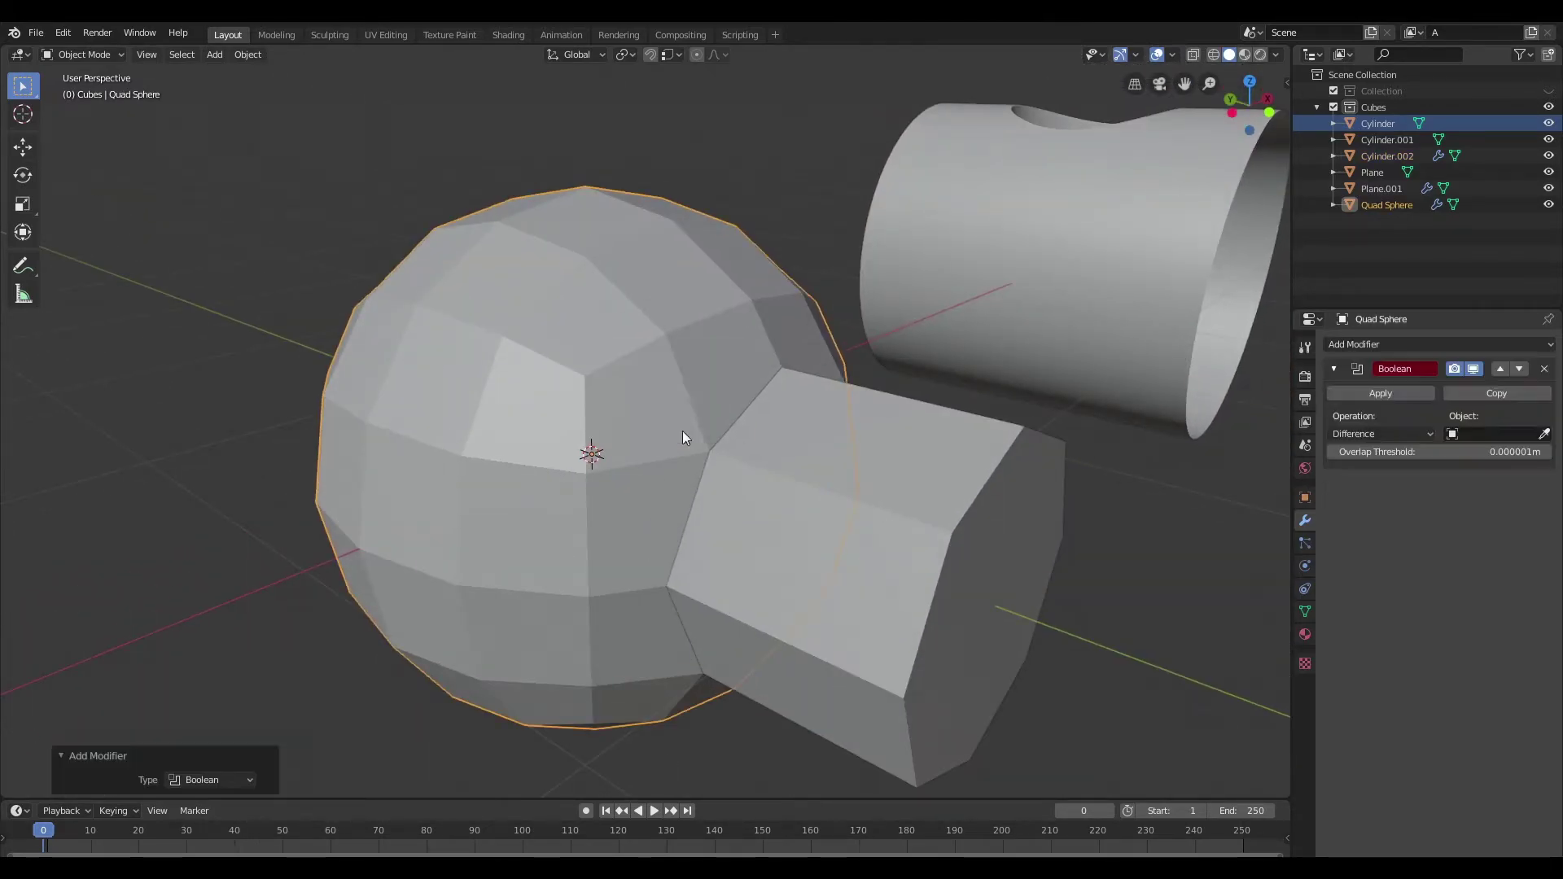
pyautogui.click(946, 446)
pyautogui.click(1364, 393)
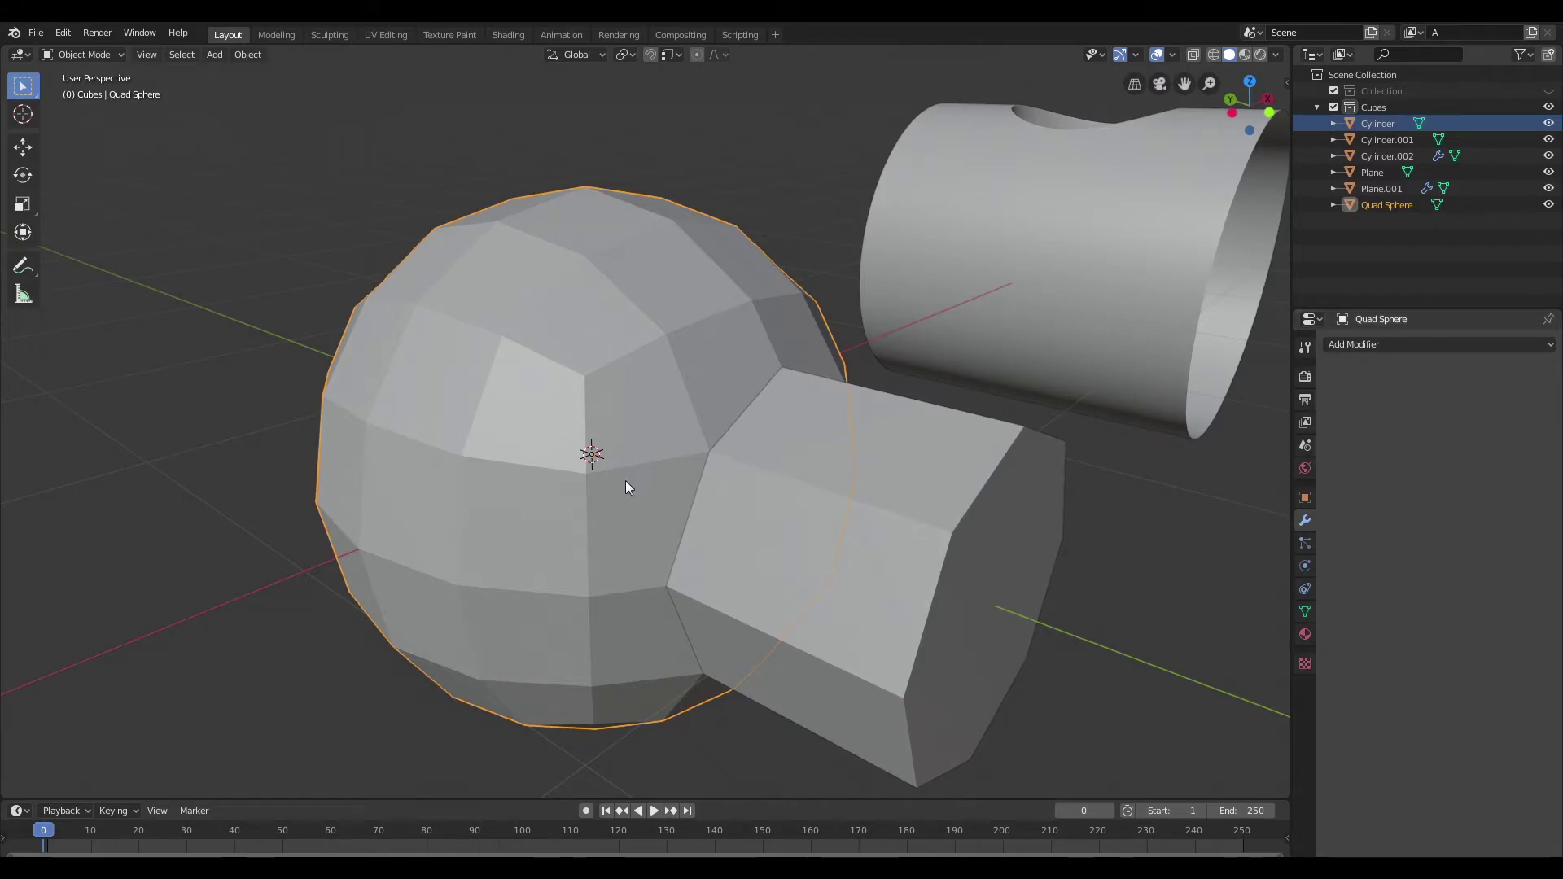
# Step: Delete the octagonal cutter cylinder to expose the recess in the sphere
pyautogui.click(998, 557)
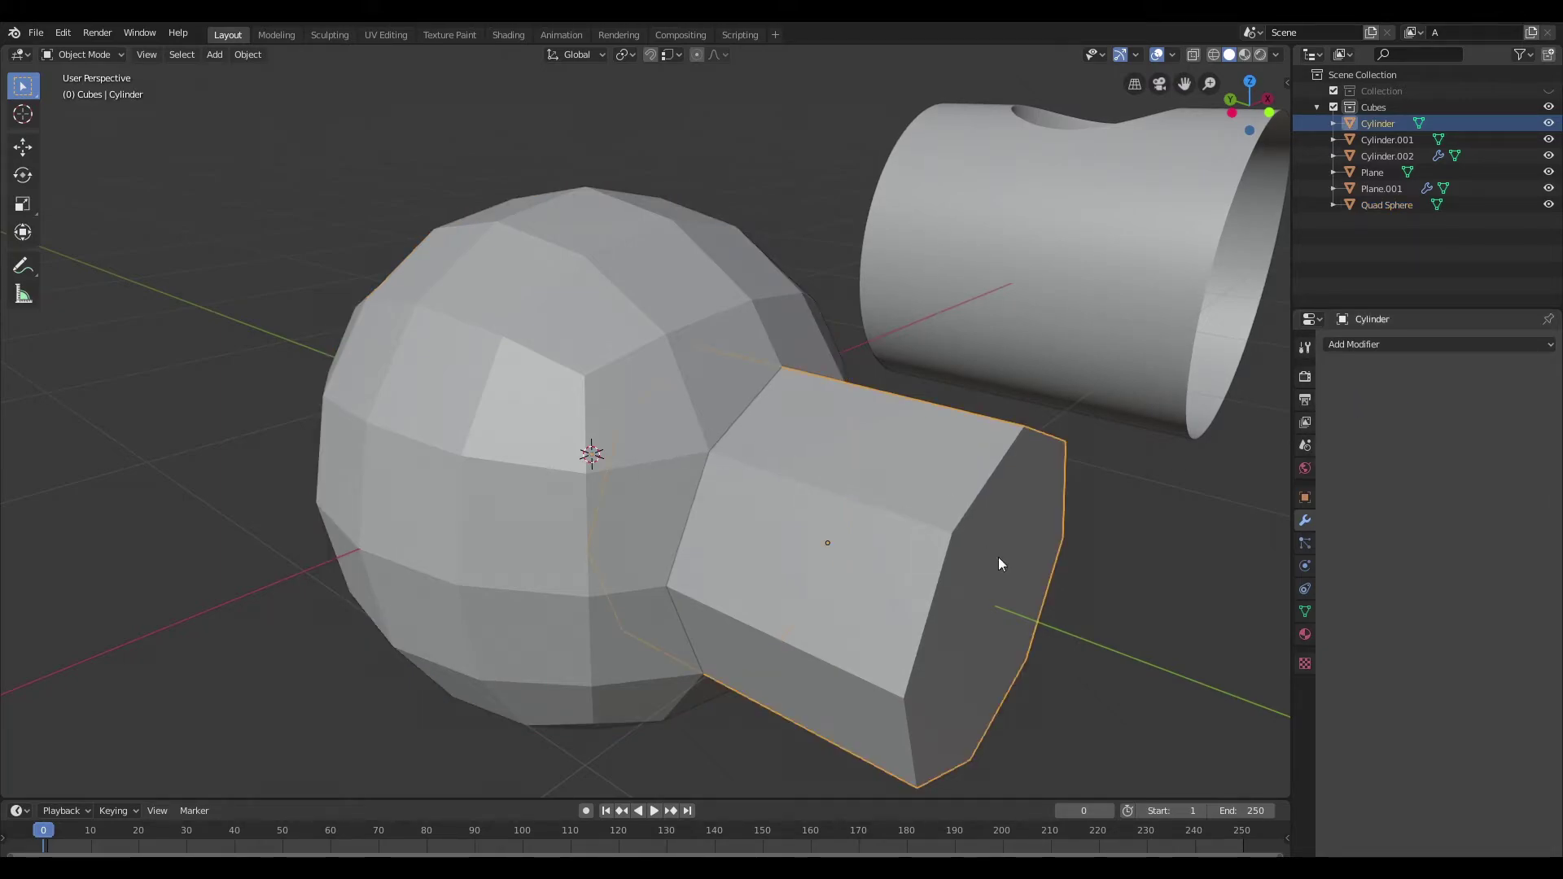
pyautogui.press('Delete')
pyautogui.moveTo(1047, 571); pyautogui.dragTo(803, 538, button='middle')
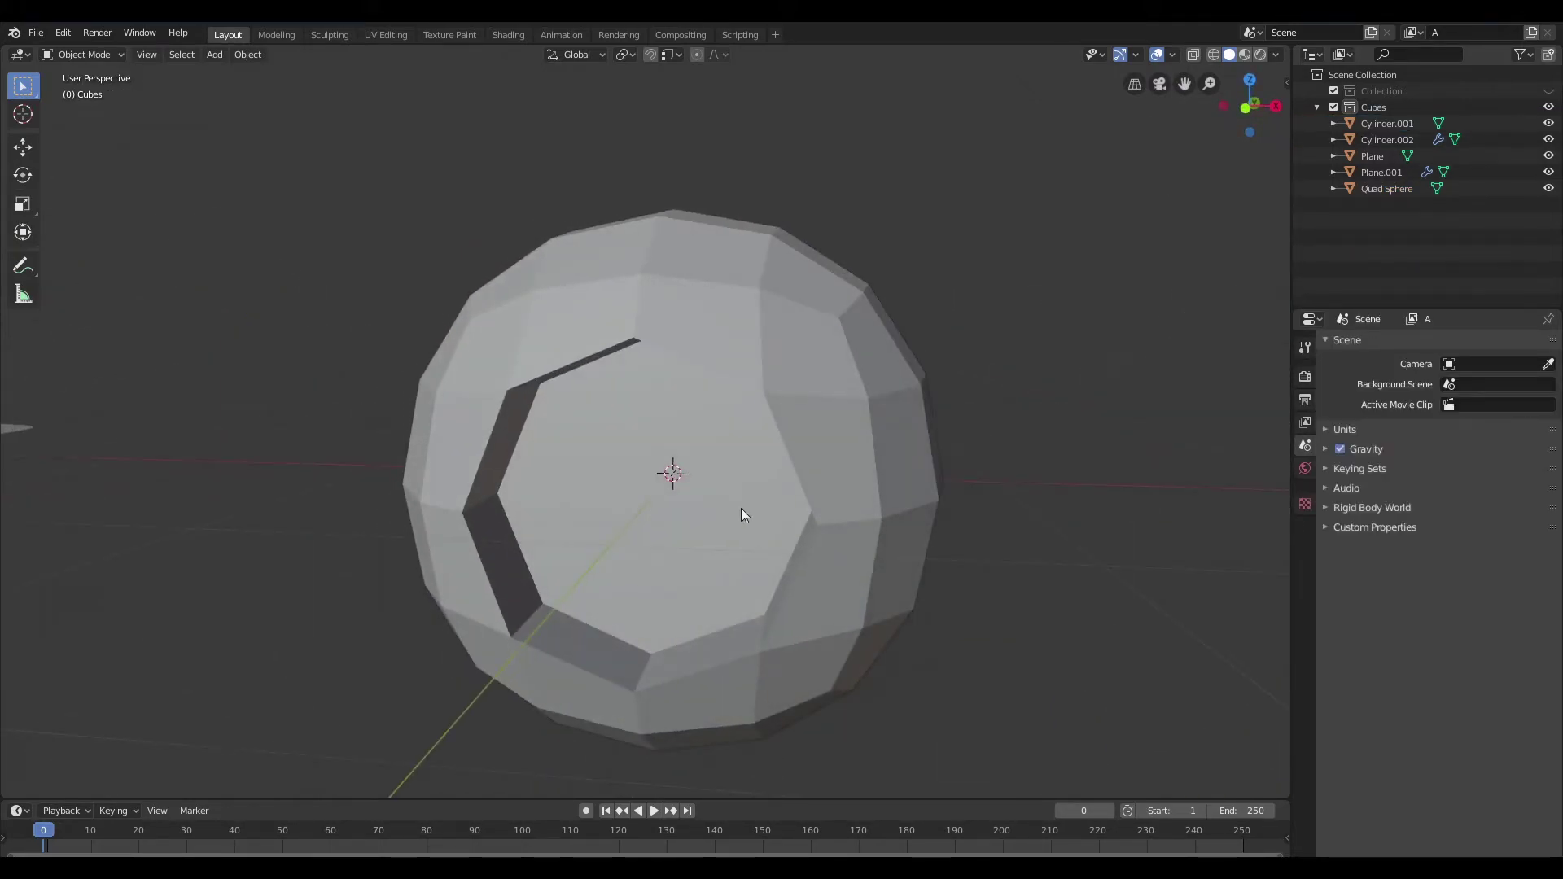
# Step: Delete the octagonal recess's floor and side wall faces from the Quad Sphere, leaving an open octagonal hole
pyautogui.click(726, 472)
pyautogui.press('Tab')
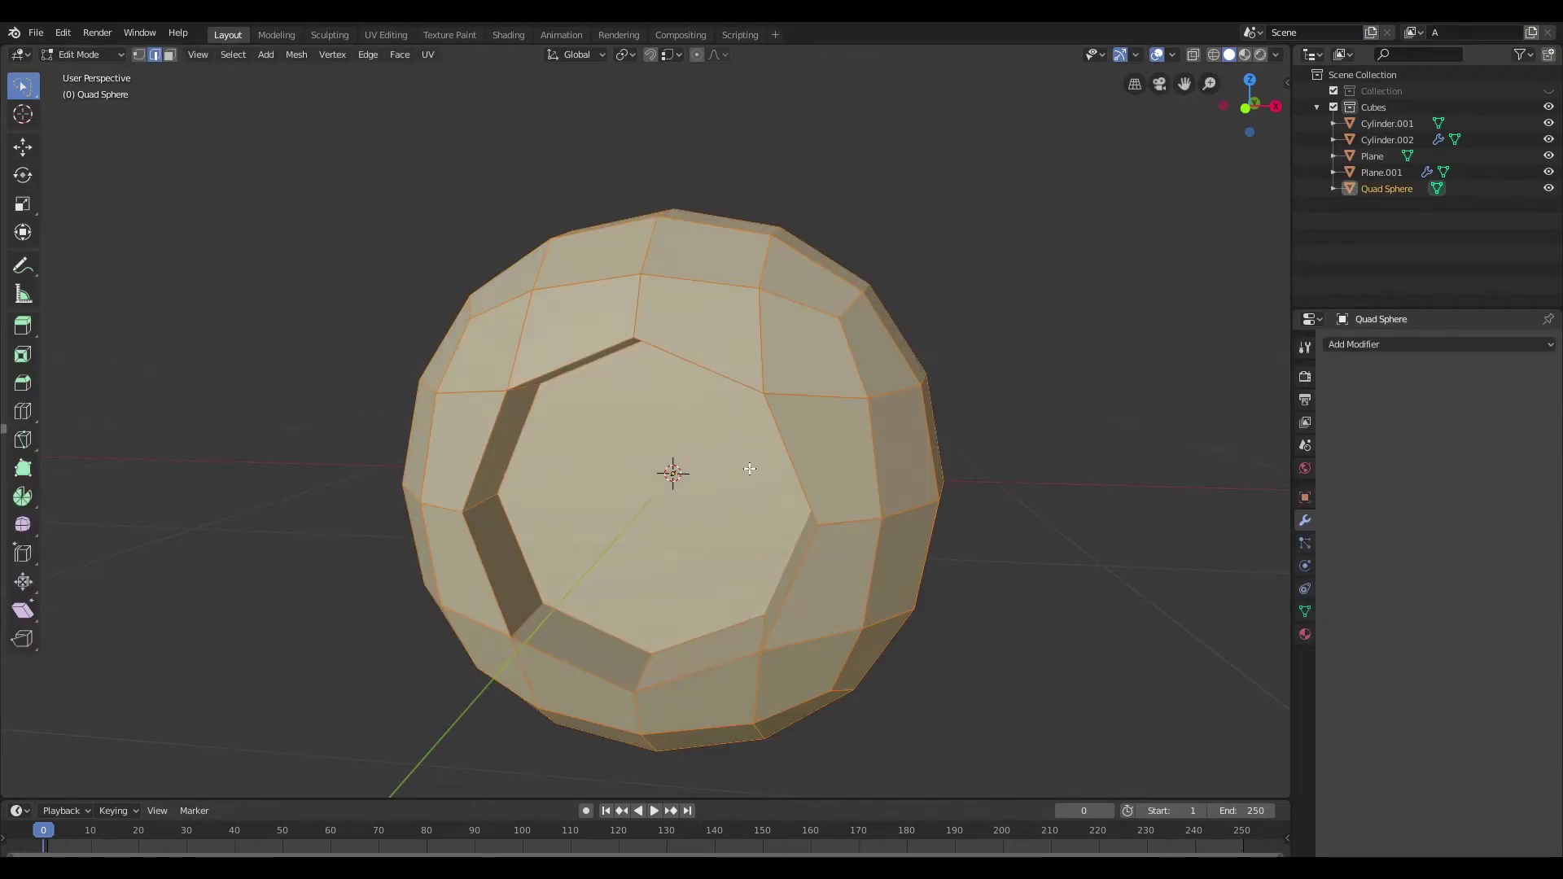
pyautogui.moveTo(749, 469)
pyautogui.mouseDown(button='middle')
pyautogui.moveTo(687, 453)
pyautogui.moveTo(777, 460)
pyautogui.mouseUp(button='middle')
pyautogui.hotkey('alt', 'a')
pyautogui.press('3')
pyautogui.click(776, 460)
pyautogui.press('ctrl+KP_Add')
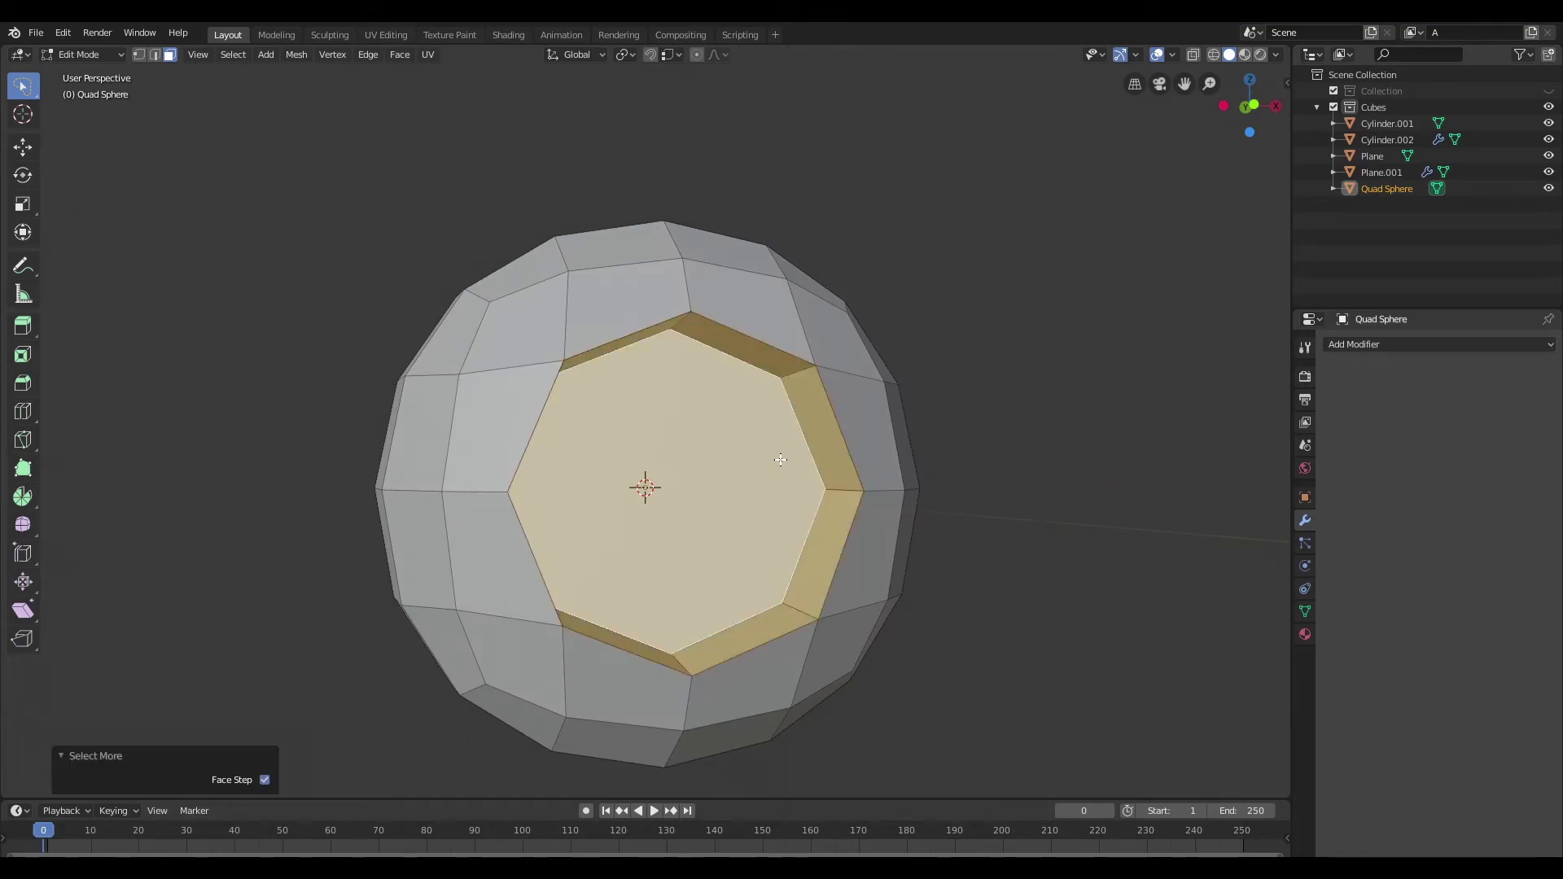
pyautogui.press('x')
pyautogui.click(922, 382)
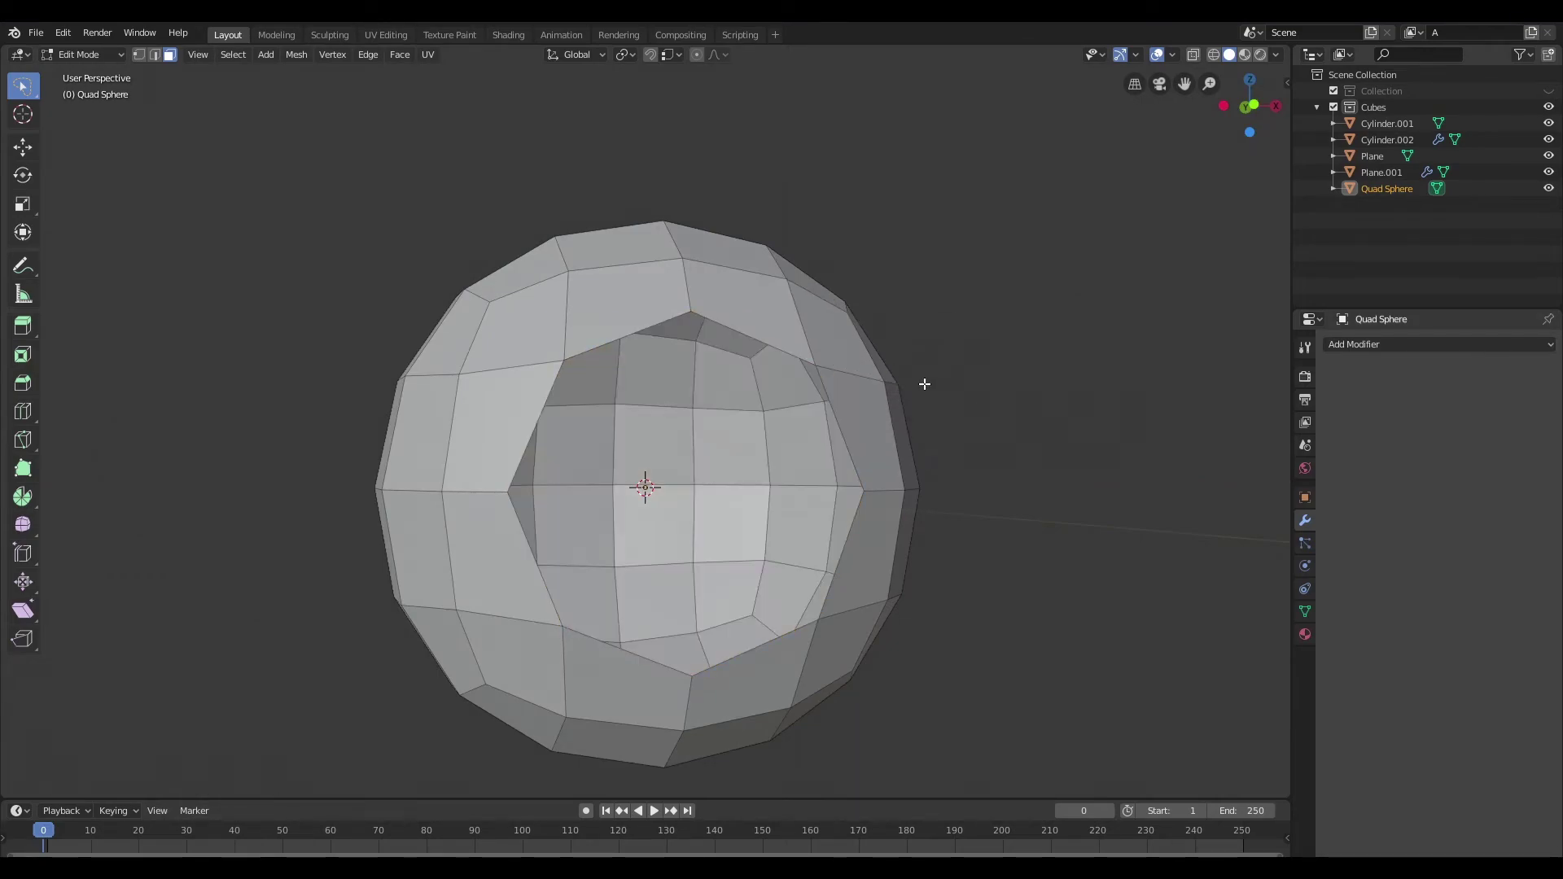
# Step: Try insetting all of the sphere's faces from the open octagonal border by about 0.0105 m, and undo the inset
pyautogui.moveTo(924, 384); pyautogui.dragTo(898, 441, button='middle')
pyautogui.scroll(2, 898, 441)
pyautogui.scroll(-3, 795, 408)
pyautogui.scroll(2, 816, 410)
pyautogui.moveTo(795, 408); pyautogui.dragTo(853, 363, button='middle')
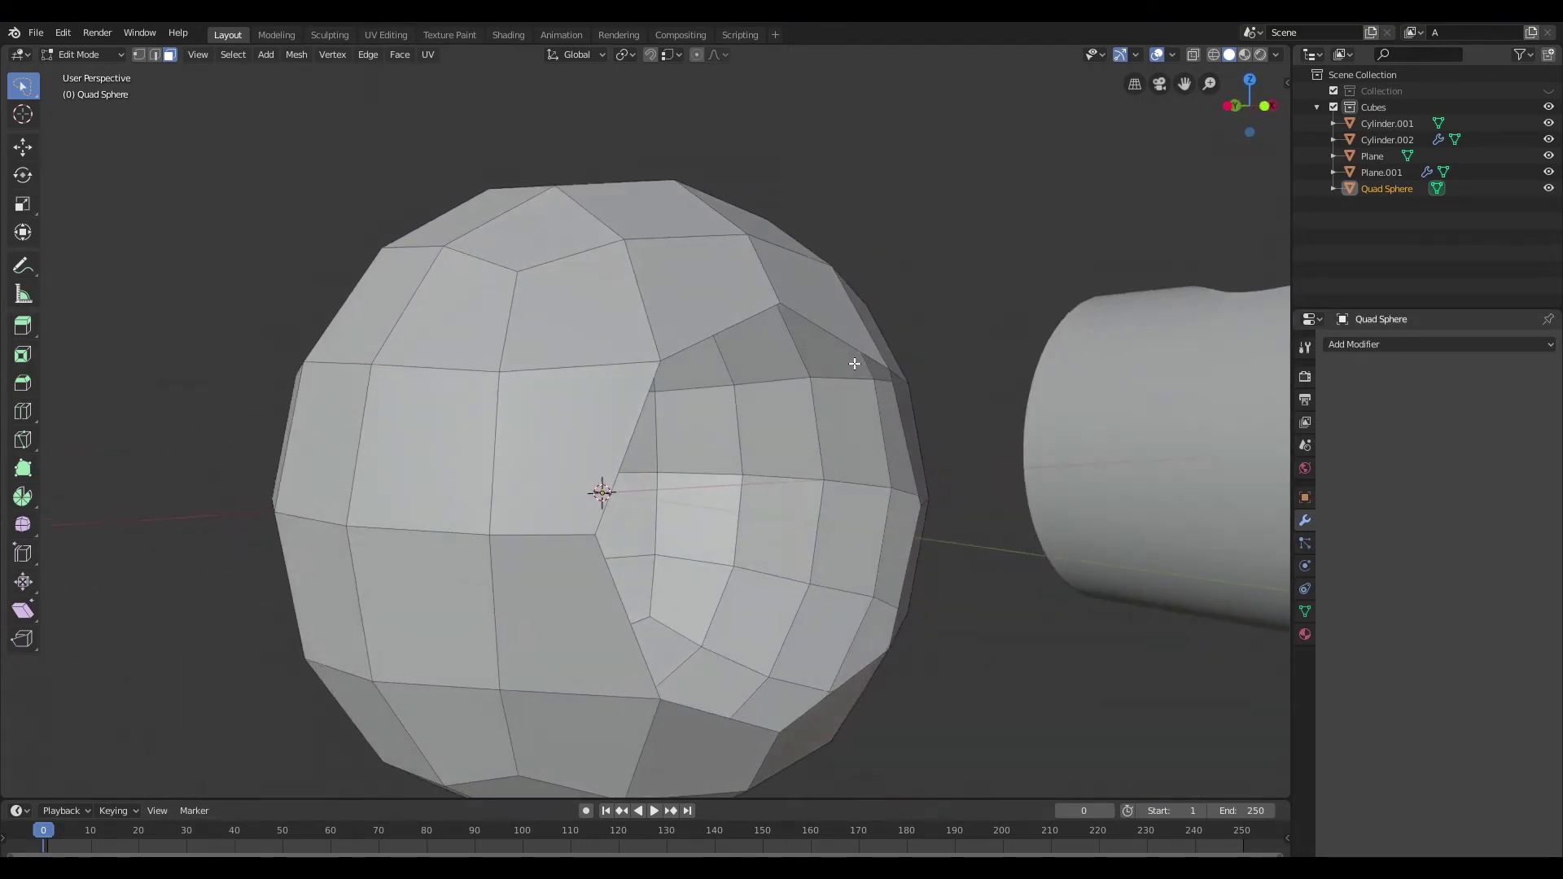
pyautogui.scroll(-4, 616, 342)
pyautogui.hotkey('shift', 'z')
pyautogui.moveTo(518, 370); pyautogui.dragTo(492, 378, button='middle')
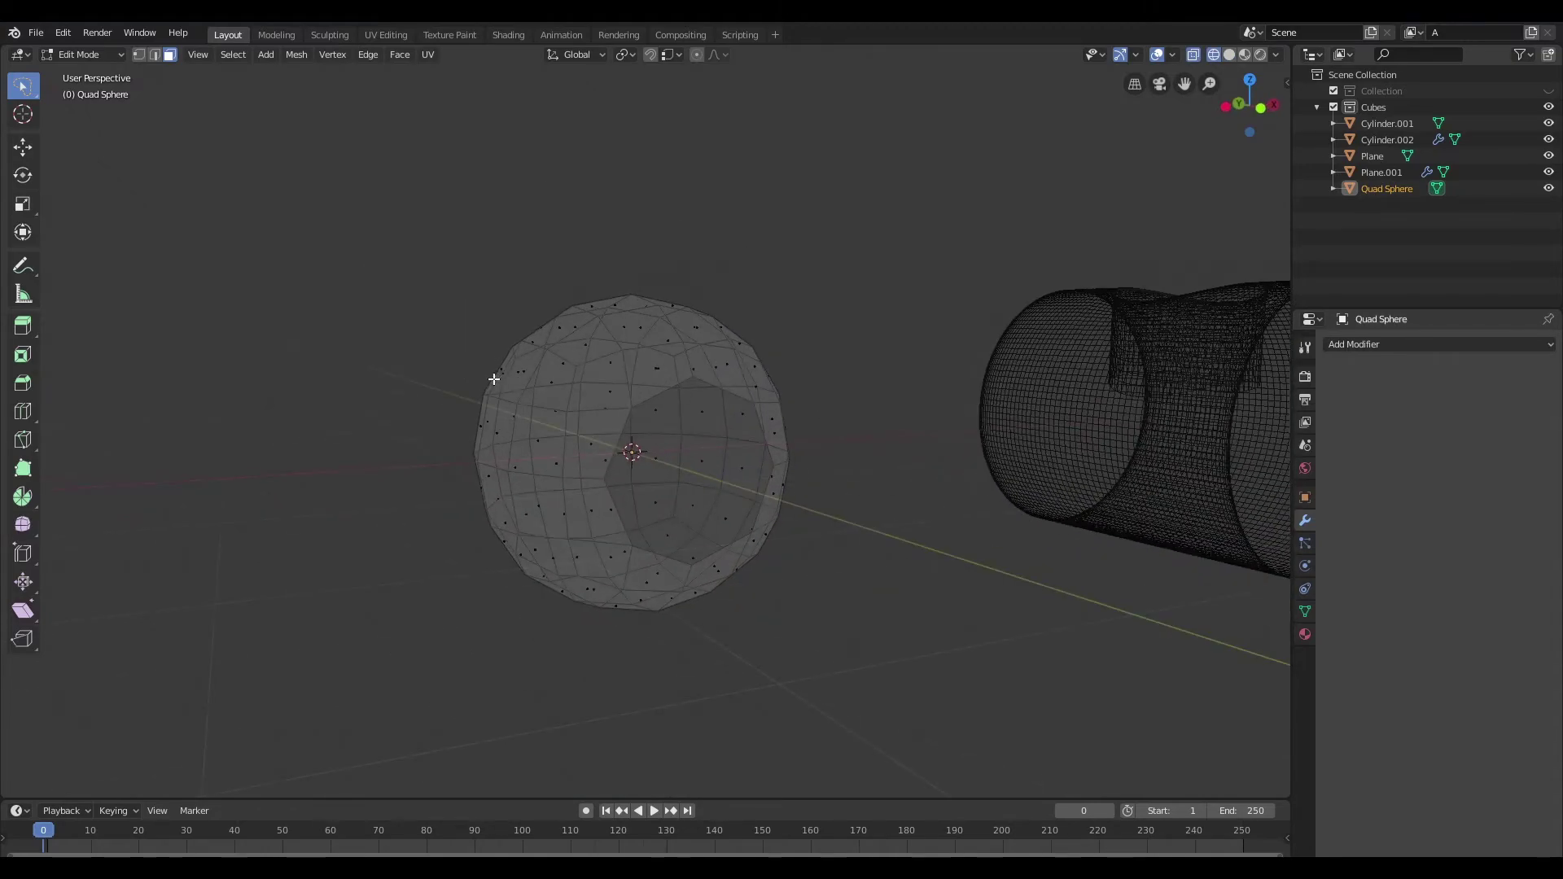
pyautogui.moveTo(345, 215)
pyautogui.mouseDown()
pyautogui.moveTo(407, 499)
pyautogui.moveTo(889, 327)
pyautogui.mouseUp()
pyautogui.moveTo(851, 352); pyautogui.dragTo(861, 405, button='middle')
pyautogui.scroll(2, 861, 404)
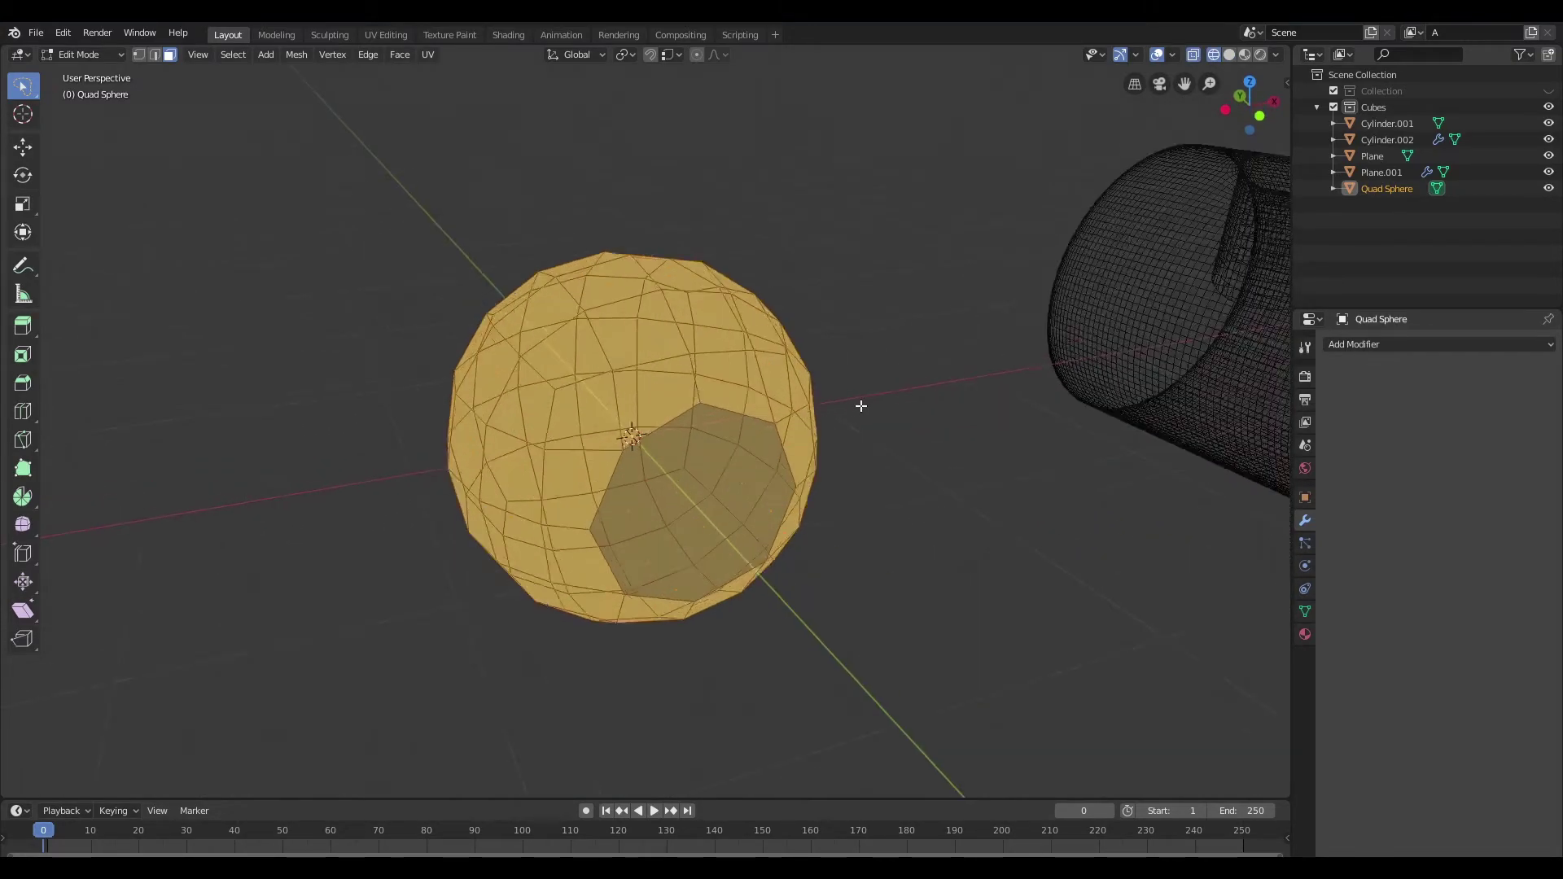
pyautogui.scroll(2, 896, 359)
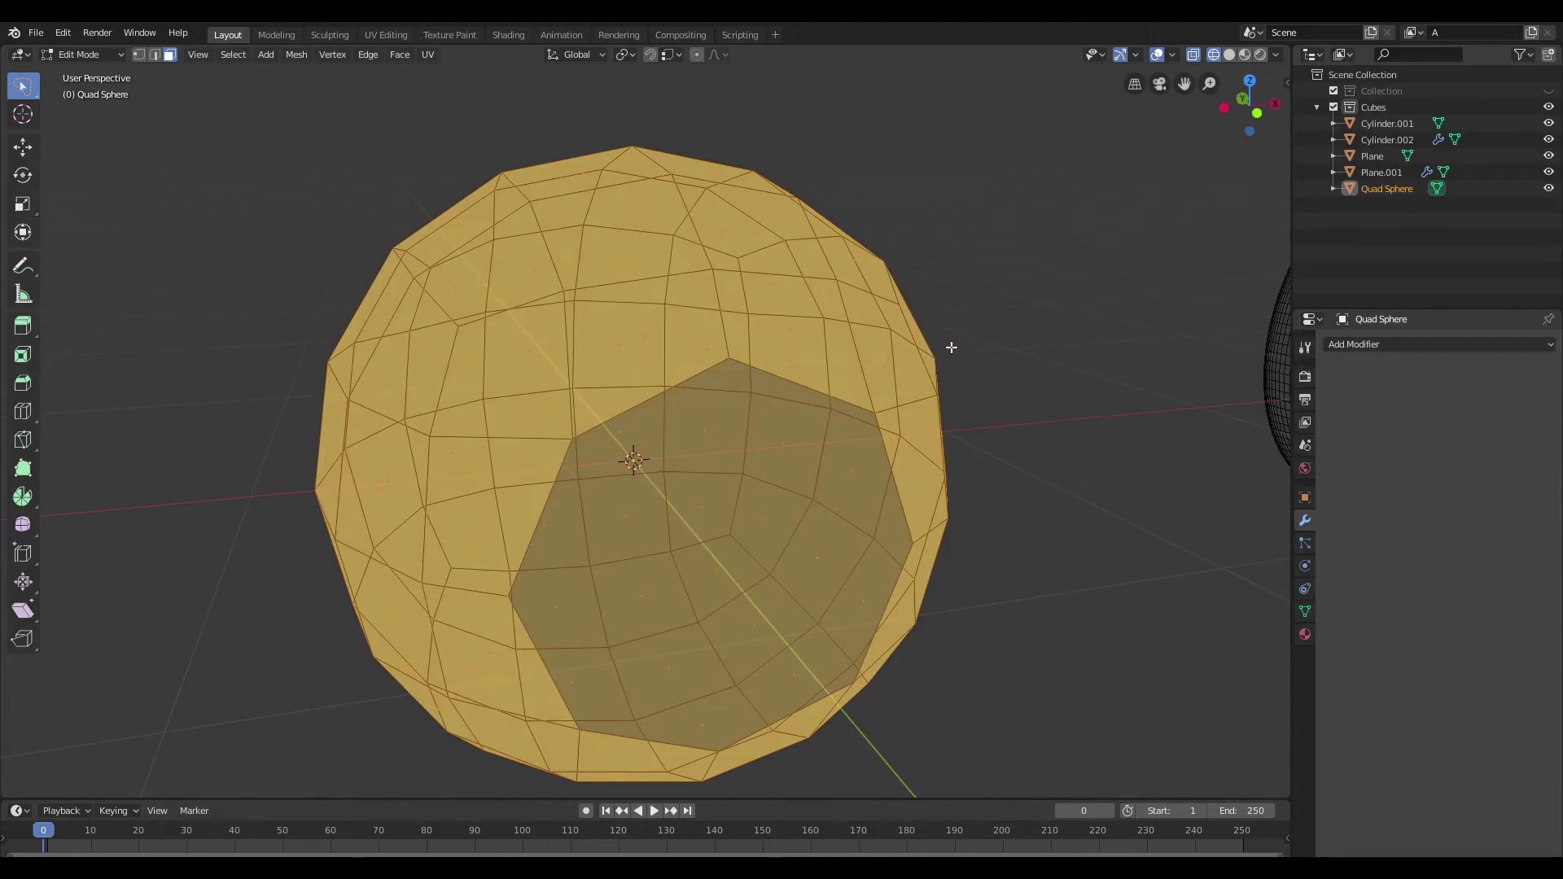
pyautogui.press('i')
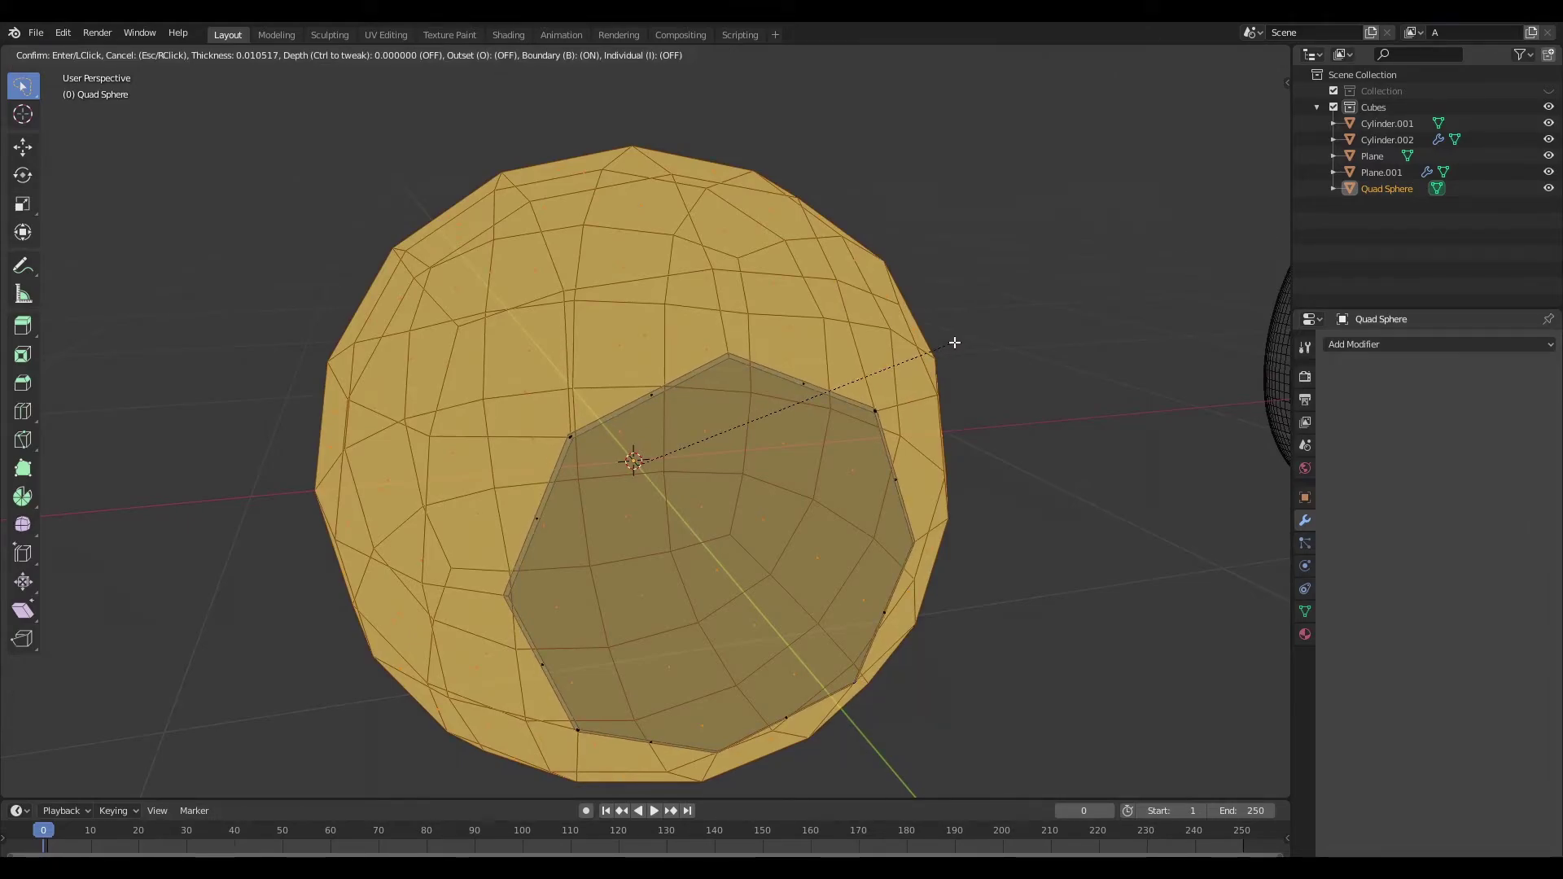
pyautogui.click(954, 343)
pyautogui.scroll(3, 633, 448)
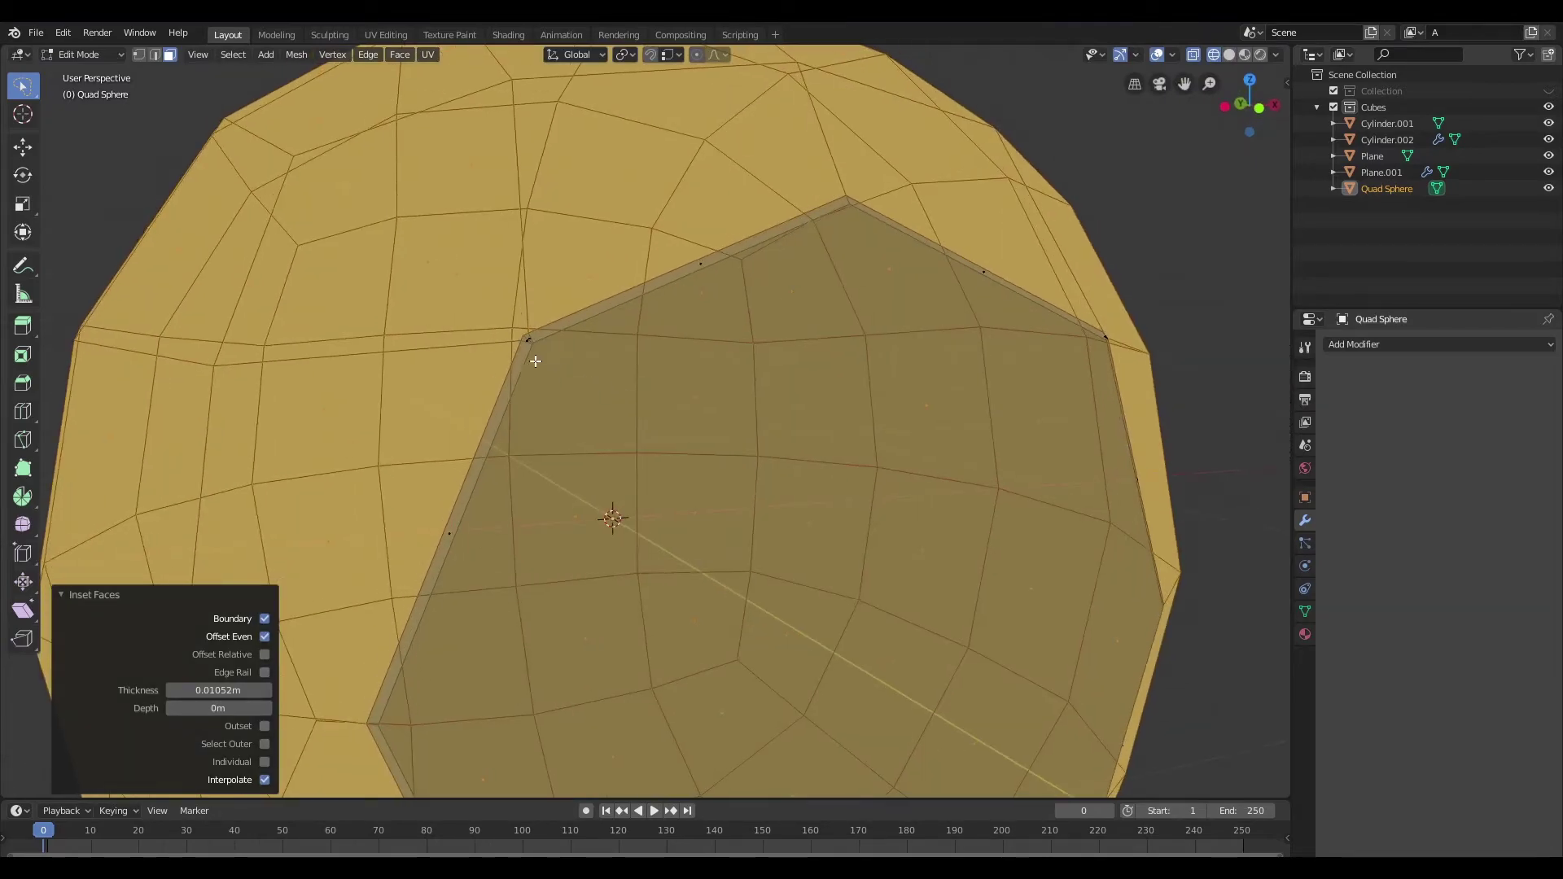
pyautogui.scroll(-4, 644, 372)
pyautogui.hotkey('ctrl', 'z')
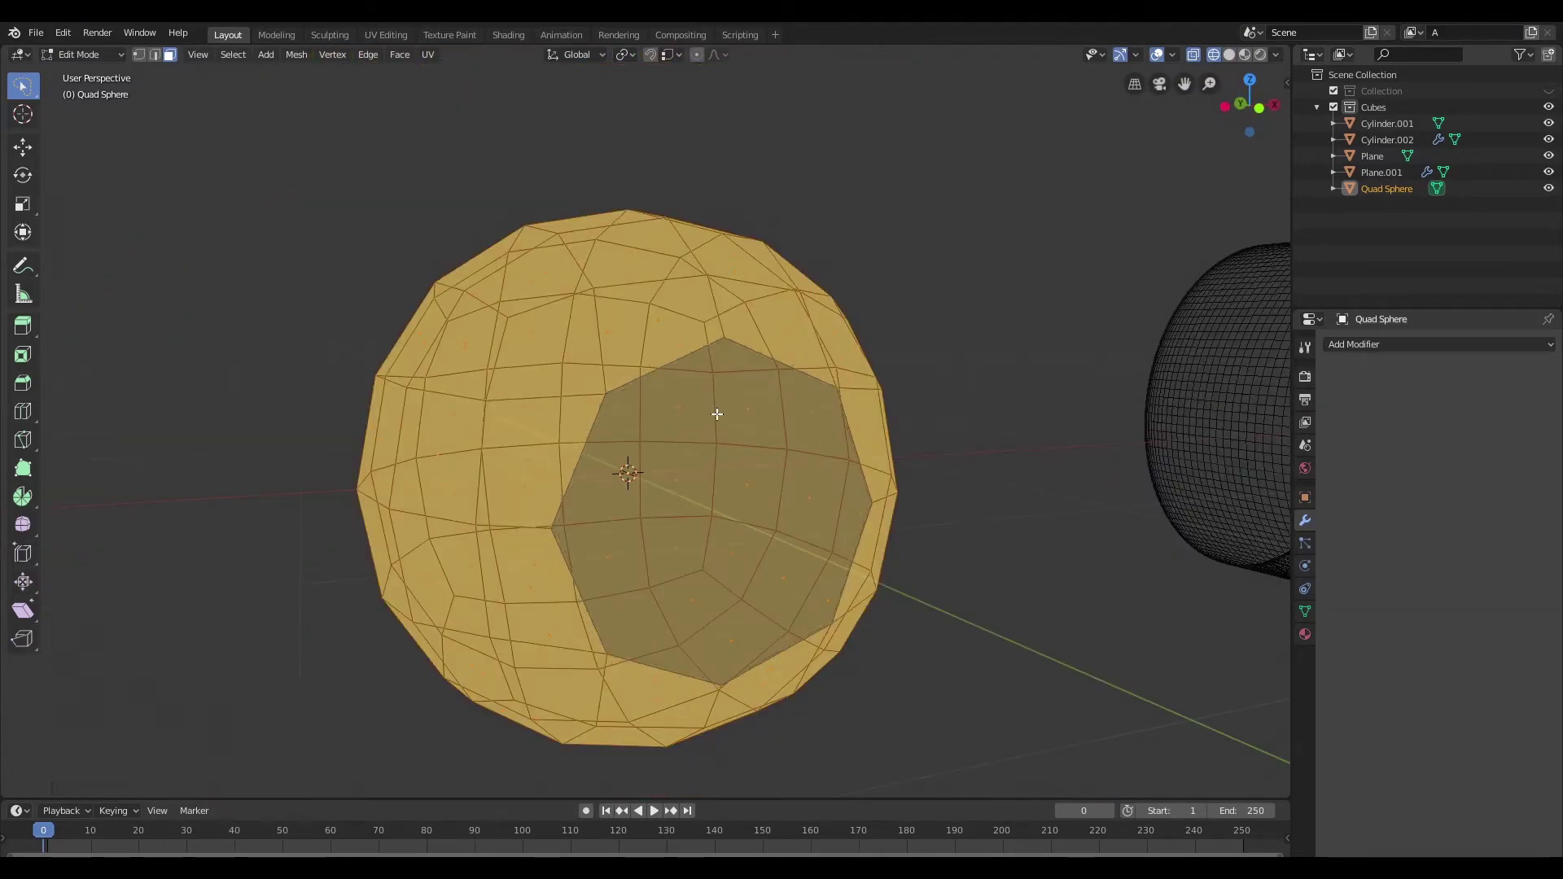
# Step: Examine the octagonal opening's corners in wireframe and solid shading for stray vertices
pyautogui.moveTo(711, 426); pyautogui.dragTo(689, 428, button='middle')
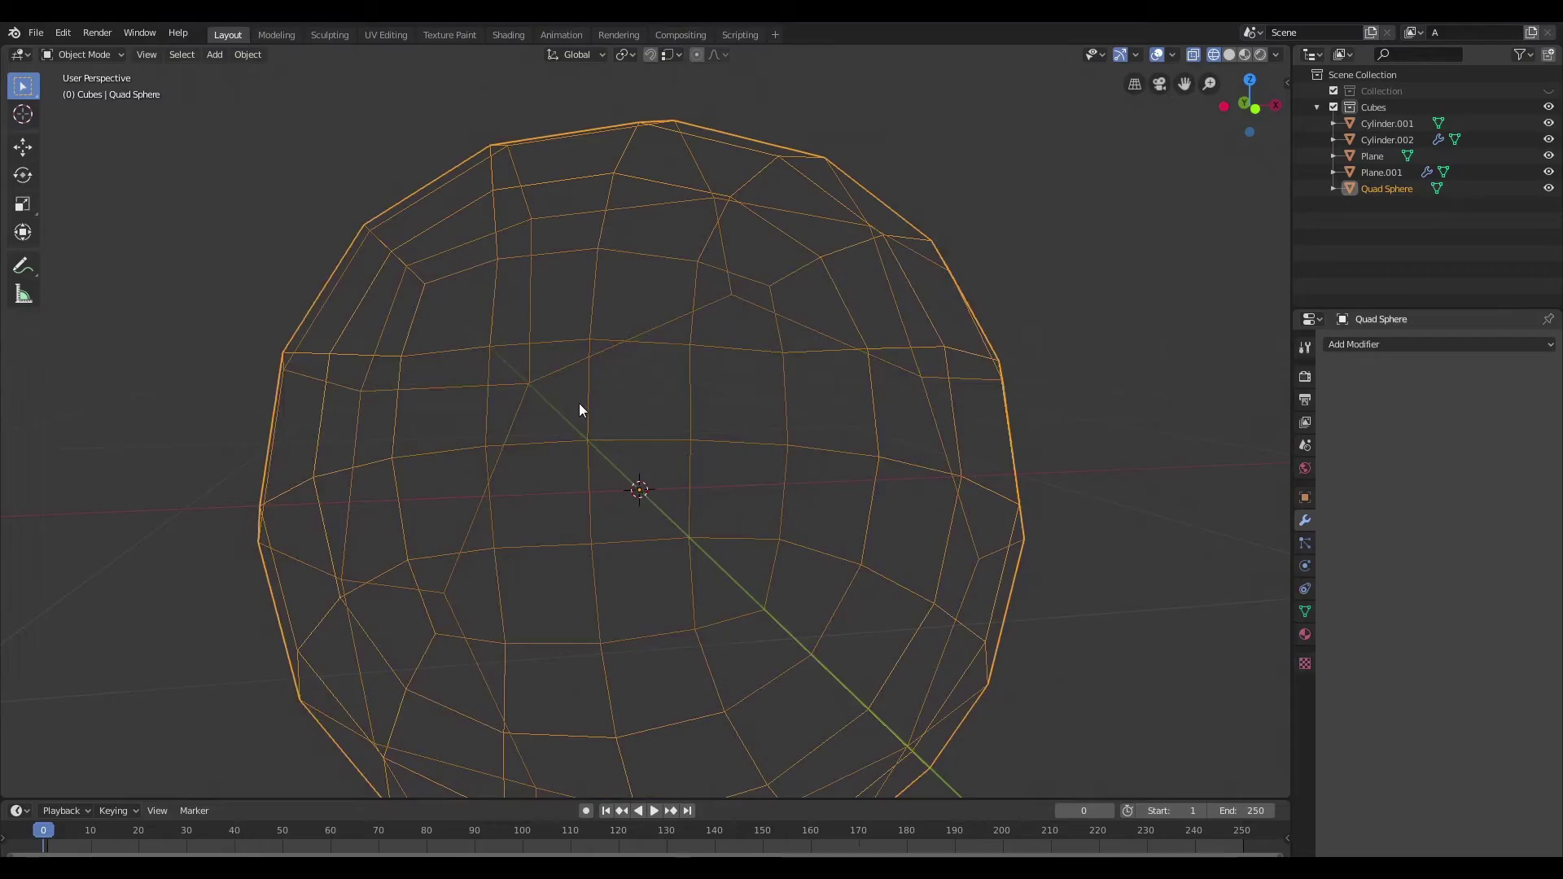
pyautogui.press('z')
pyautogui.click(731, 394)
pyautogui.keyDown('shift'); pyautogui.moveTo(622, 415); pyautogui.dragTo(662, 415, button='middle'); pyautogui.keyUp('shift')
pyautogui.press('z')
pyautogui.click(472, 383)
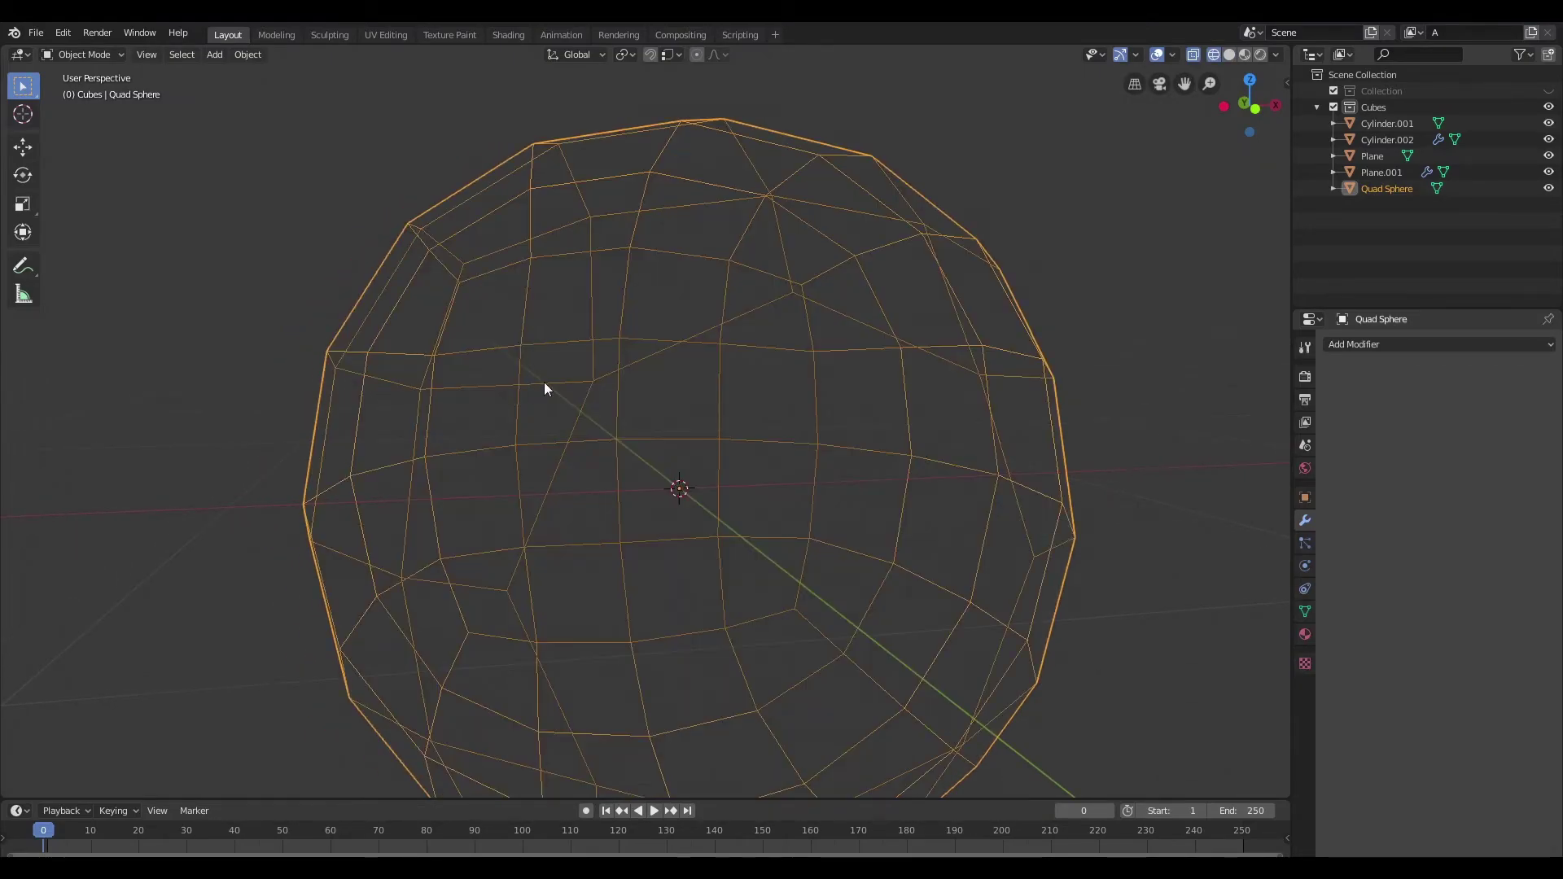
pyautogui.press('z')
pyautogui.click(686, 395)
pyautogui.press('Tab')
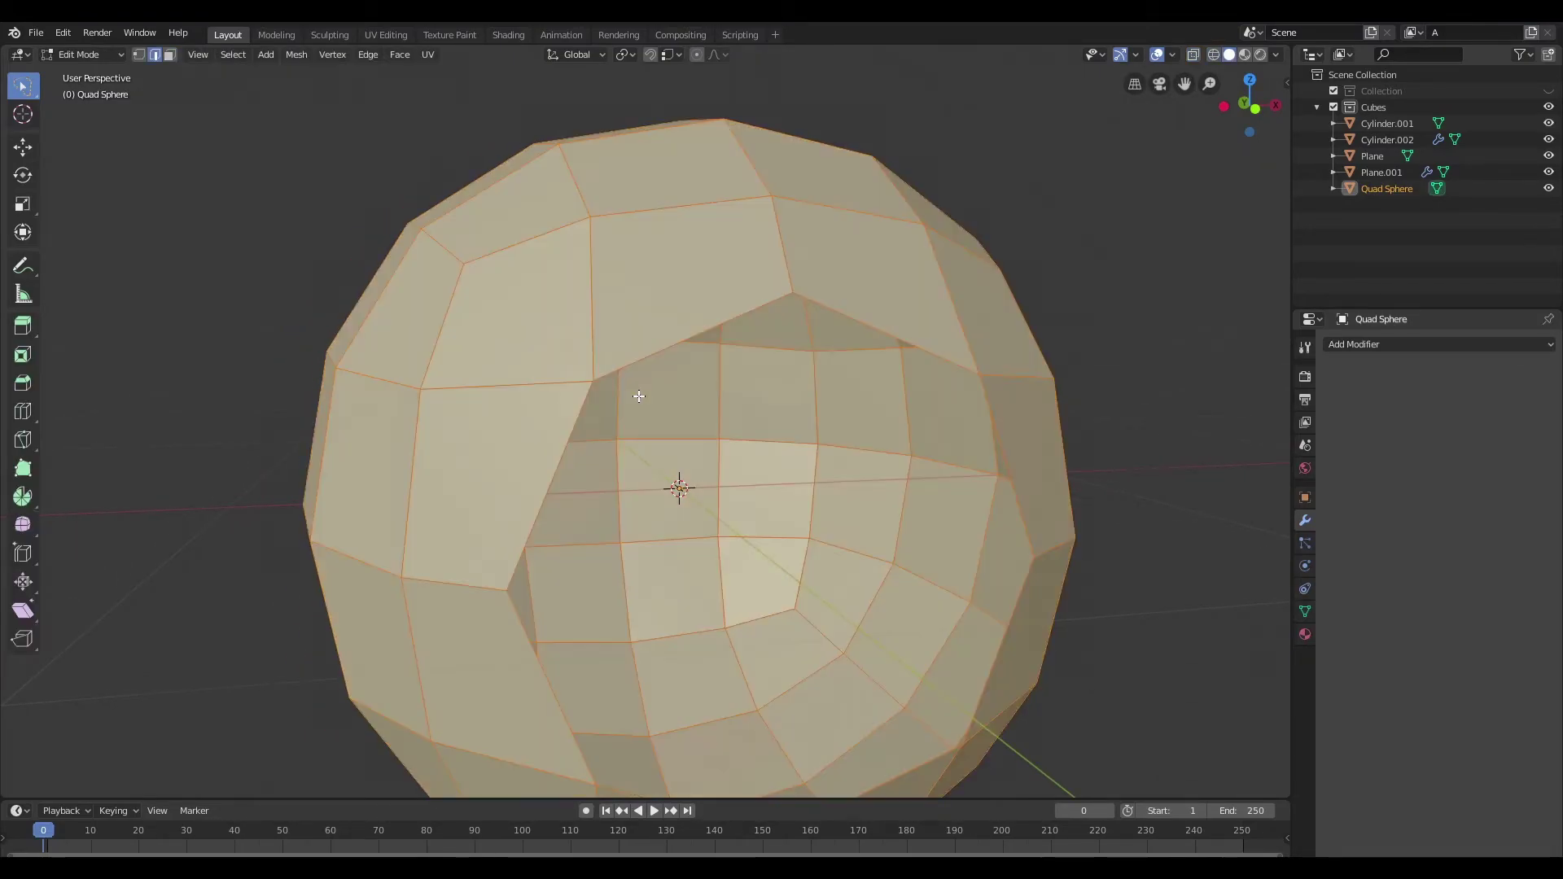
# Step: Merge the doubled vertices at the upper-left diagonal corner of the octagonal opening at their center
pyautogui.press('1')
pyautogui.moveTo(621, 394); pyautogui.dragTo(551, 353, button='middle')
pyautogui.scroll(1, 503, 342)
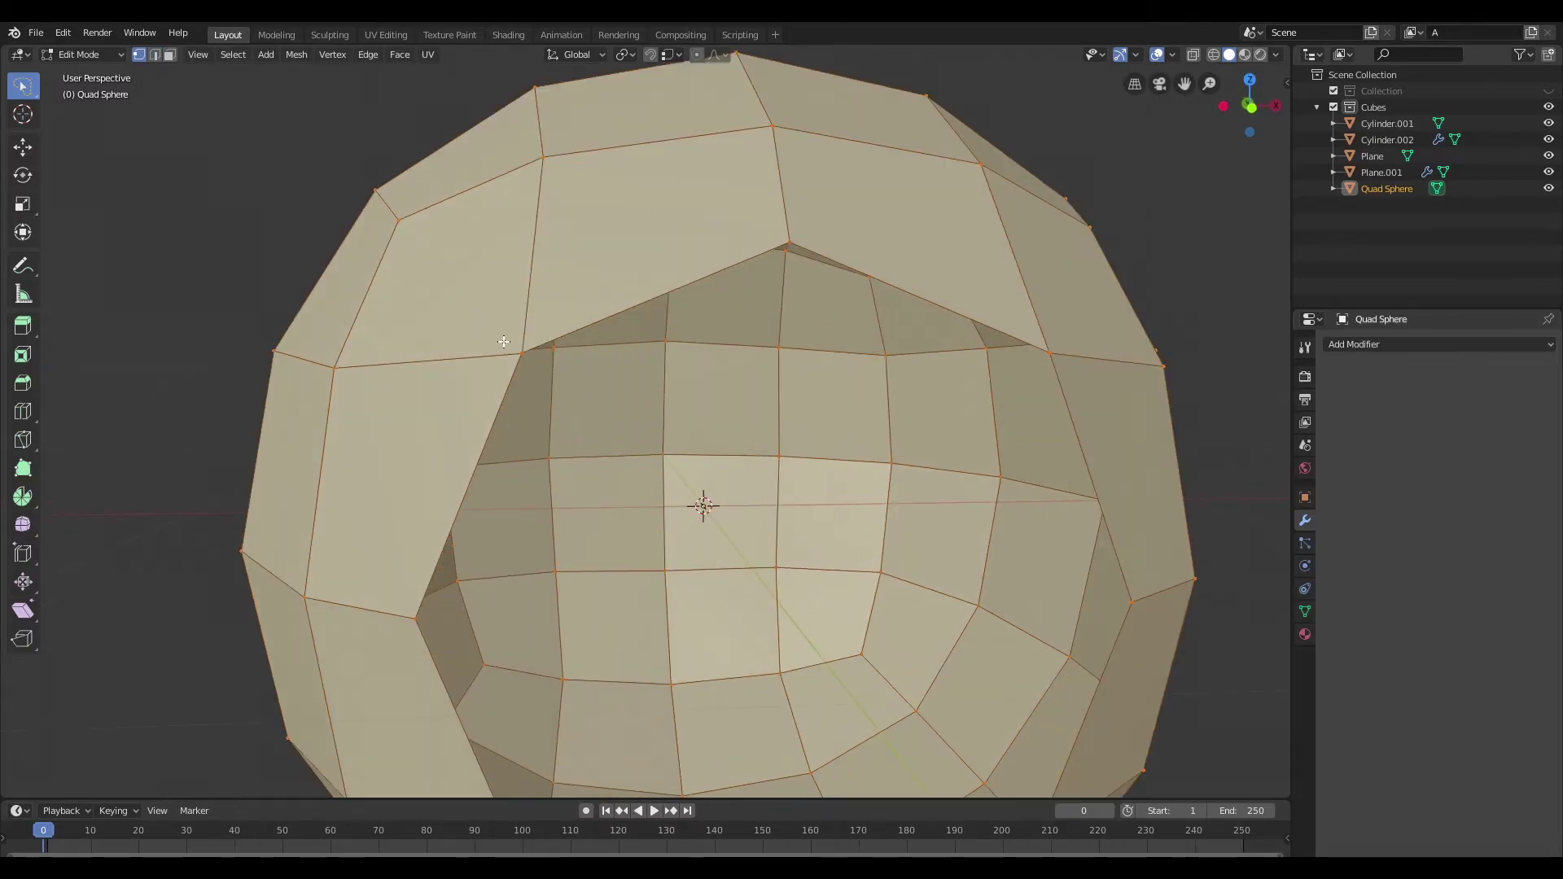
pyautogui.moveTo(527, 330); pyautogui.dragTo(524, 331)
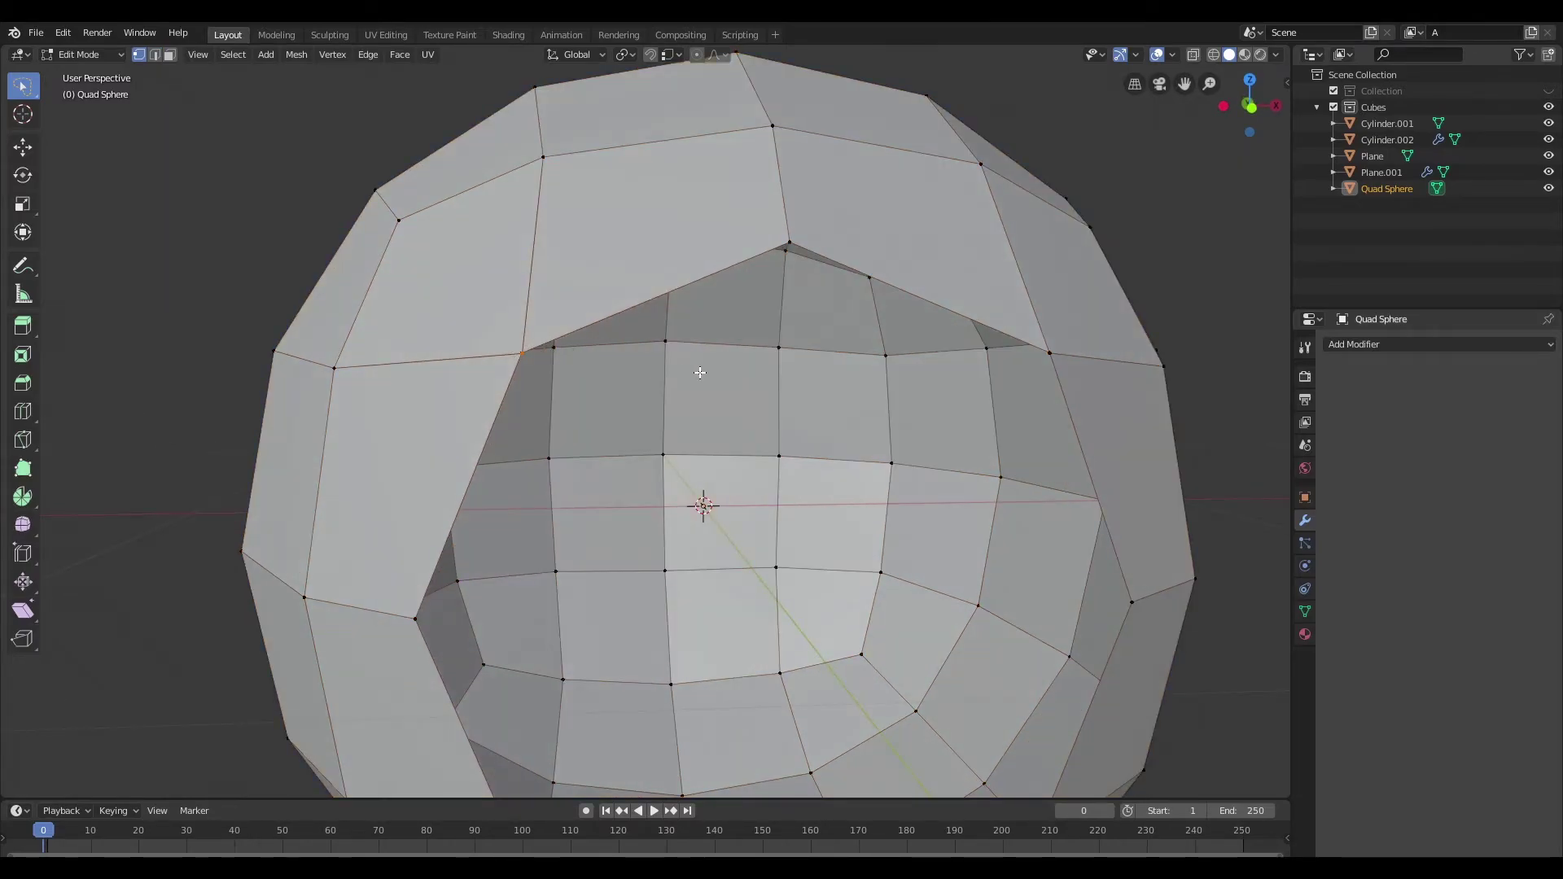
pyautogui.press('z')
pyautogui.click(507, 360)
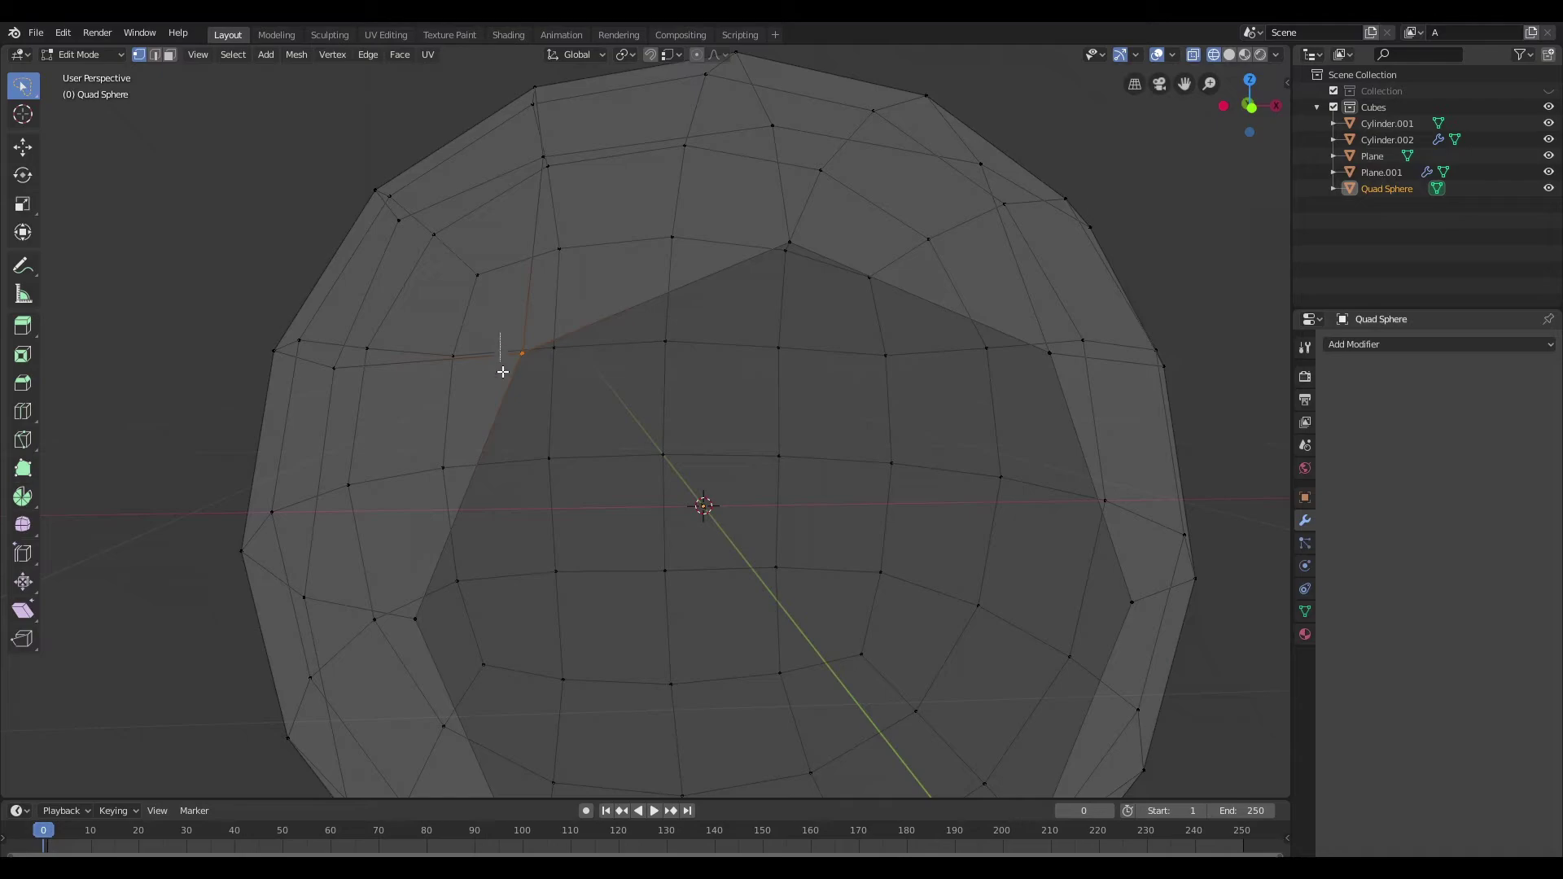
pyautogui.moveTo(502, 372); pyautogui.dragTo(537, 321)
pyautogui.moveTo(879, 361)
pyautogui.mouseDown(button='middle')
pyautogui.moveTo(1007, 417)
pyautogui.moveTo(969, 420)
pyautogui.mouseUp(button='middle')
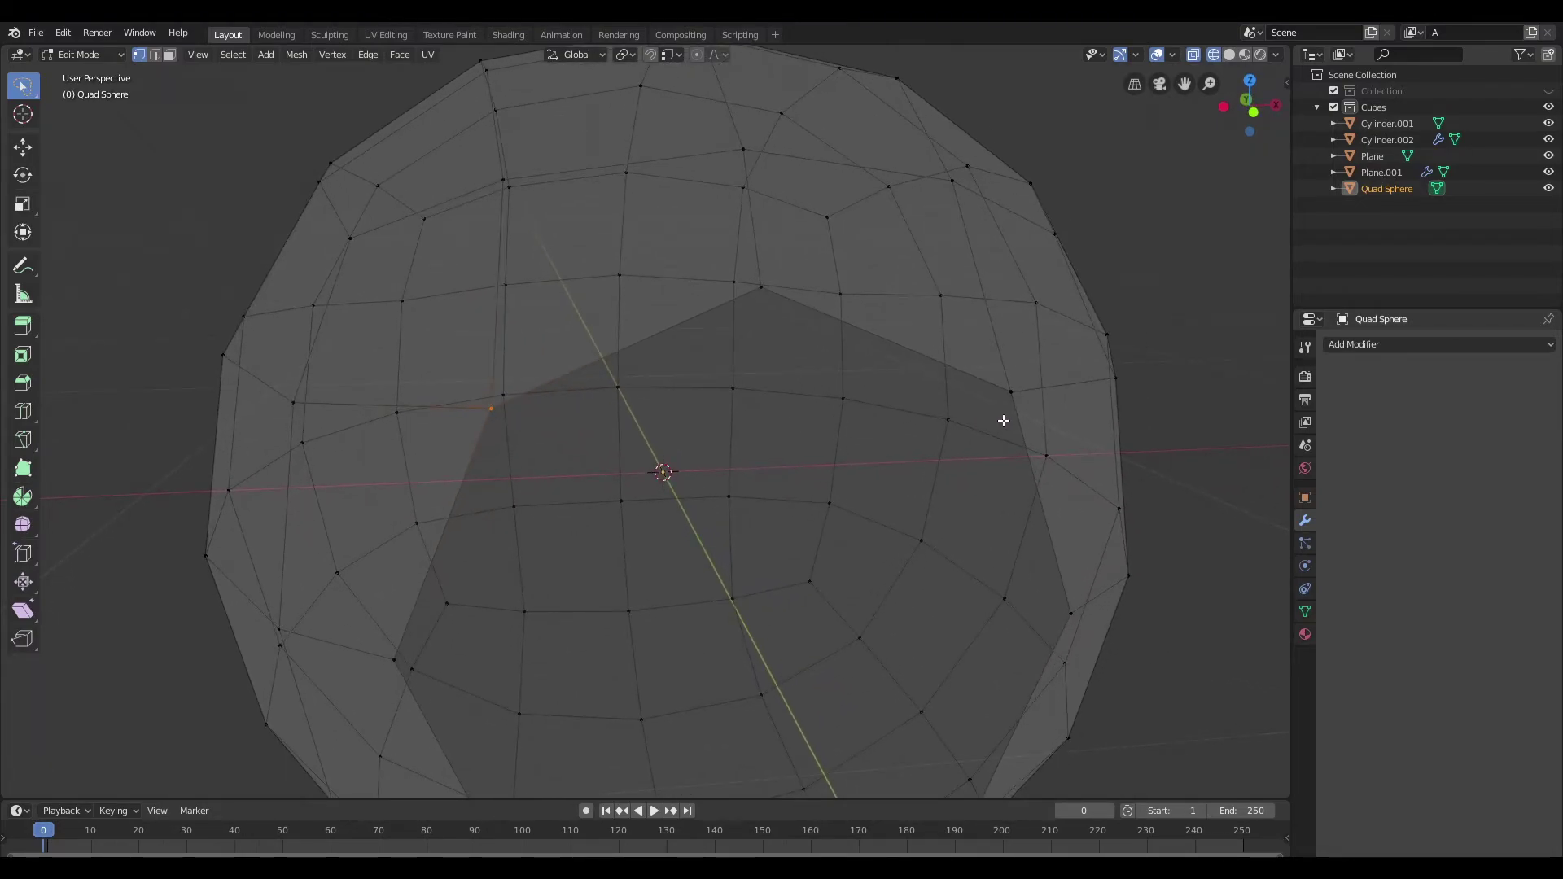
pyautogui.press('m')
pyautogui.click(972, 467)
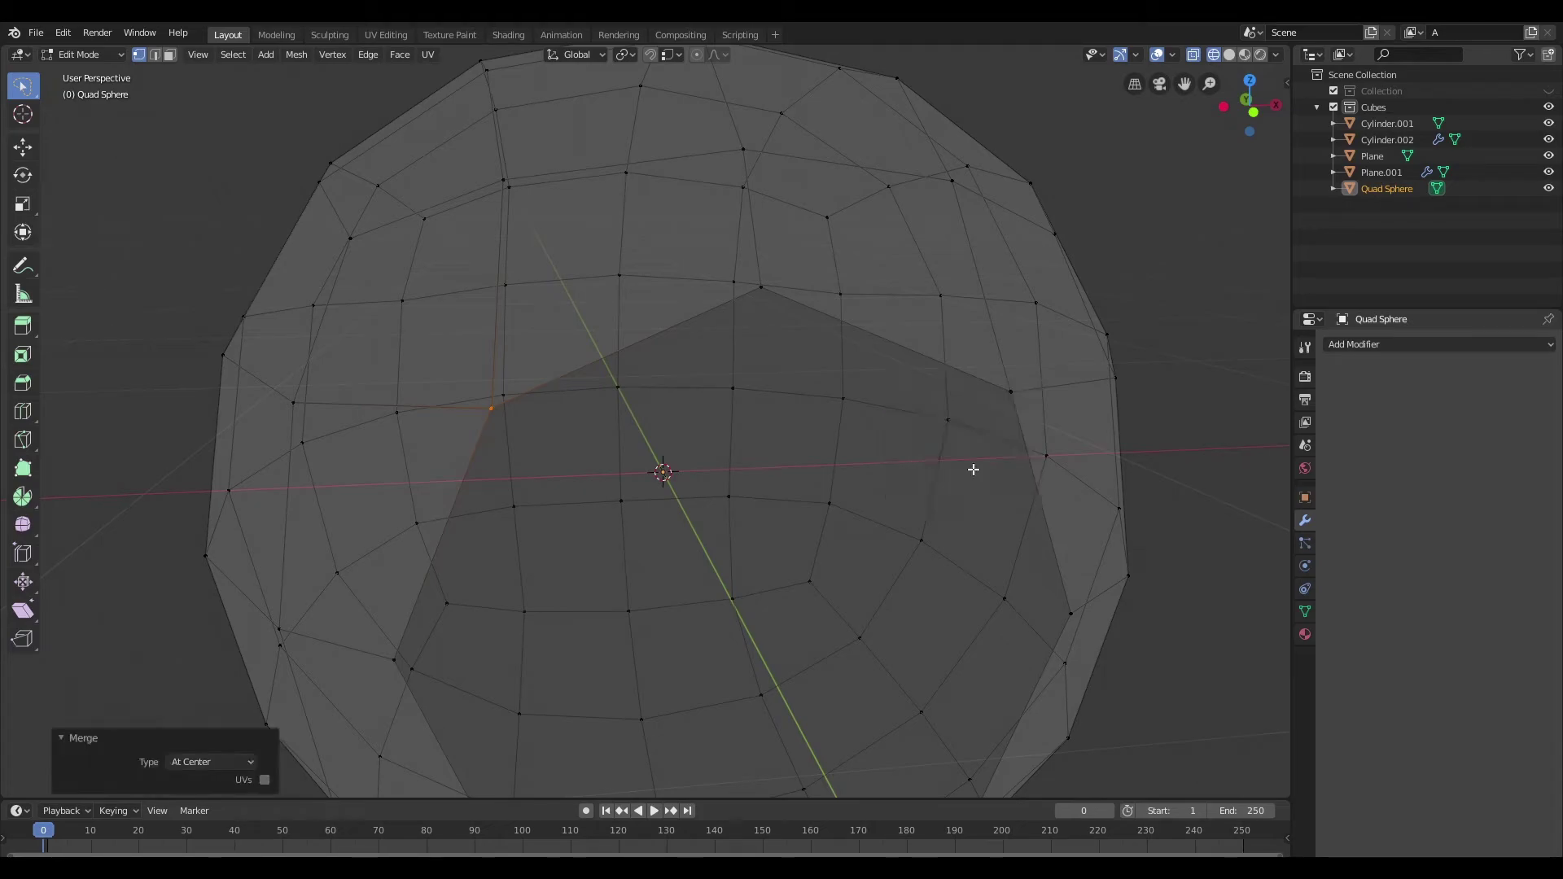
# Step: Merge the doubled vertices at the opening's three remaining diagonal corners, each pair at its center
pyautogui.moveTo(1033, 383); pyautogui.dragTo(1032, 389)
pyautogui.press('m')
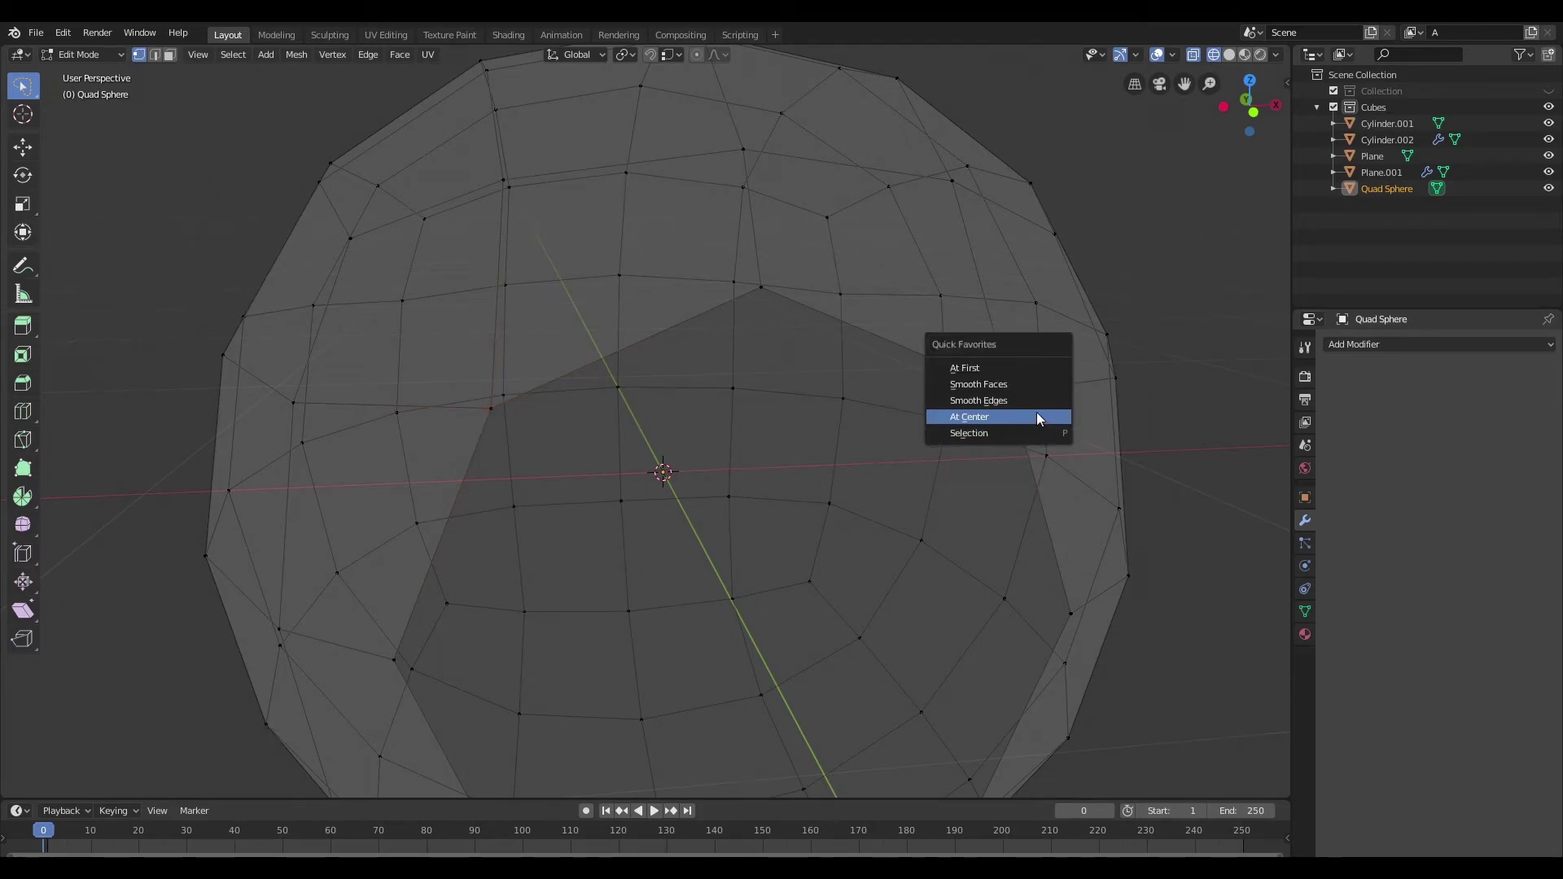
pyautogui.click(1039, 420)
pyautogui.moveTo(1025, 569)
pyautogui.mouseDown(button='middle')
pyautogui.moveTo(1009, 436)
pyautogui.moveTo(994, 628)
pyautogui.moveTo(966, 600)
pyautogui.mouseUp(button='middle')
pyautogui.keyDown('shift'); pyautogui.click(968, 607); pyautogui.keyUp('shift')
pyautogui.press('m')
pyautogui.click(994, 598)
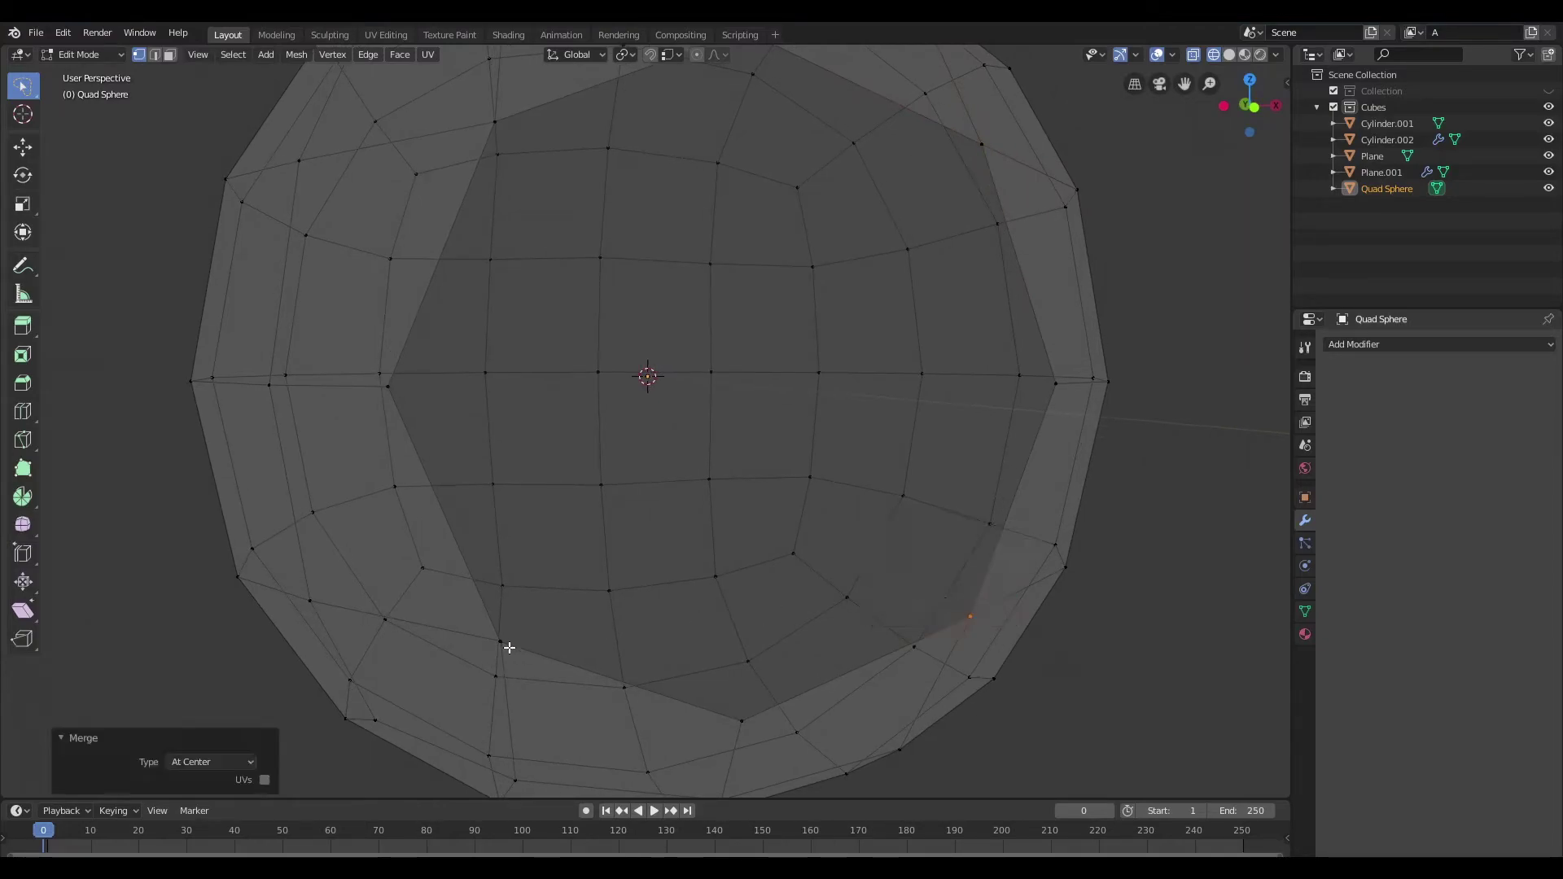
pyautogui.moveTo(510, 642); pyautogui.dragTo(475, 658, button='middle')
pyautogui.moveTo(489, 661); pyautogui.dragTo(489, 661)
pyautogui.press('m')
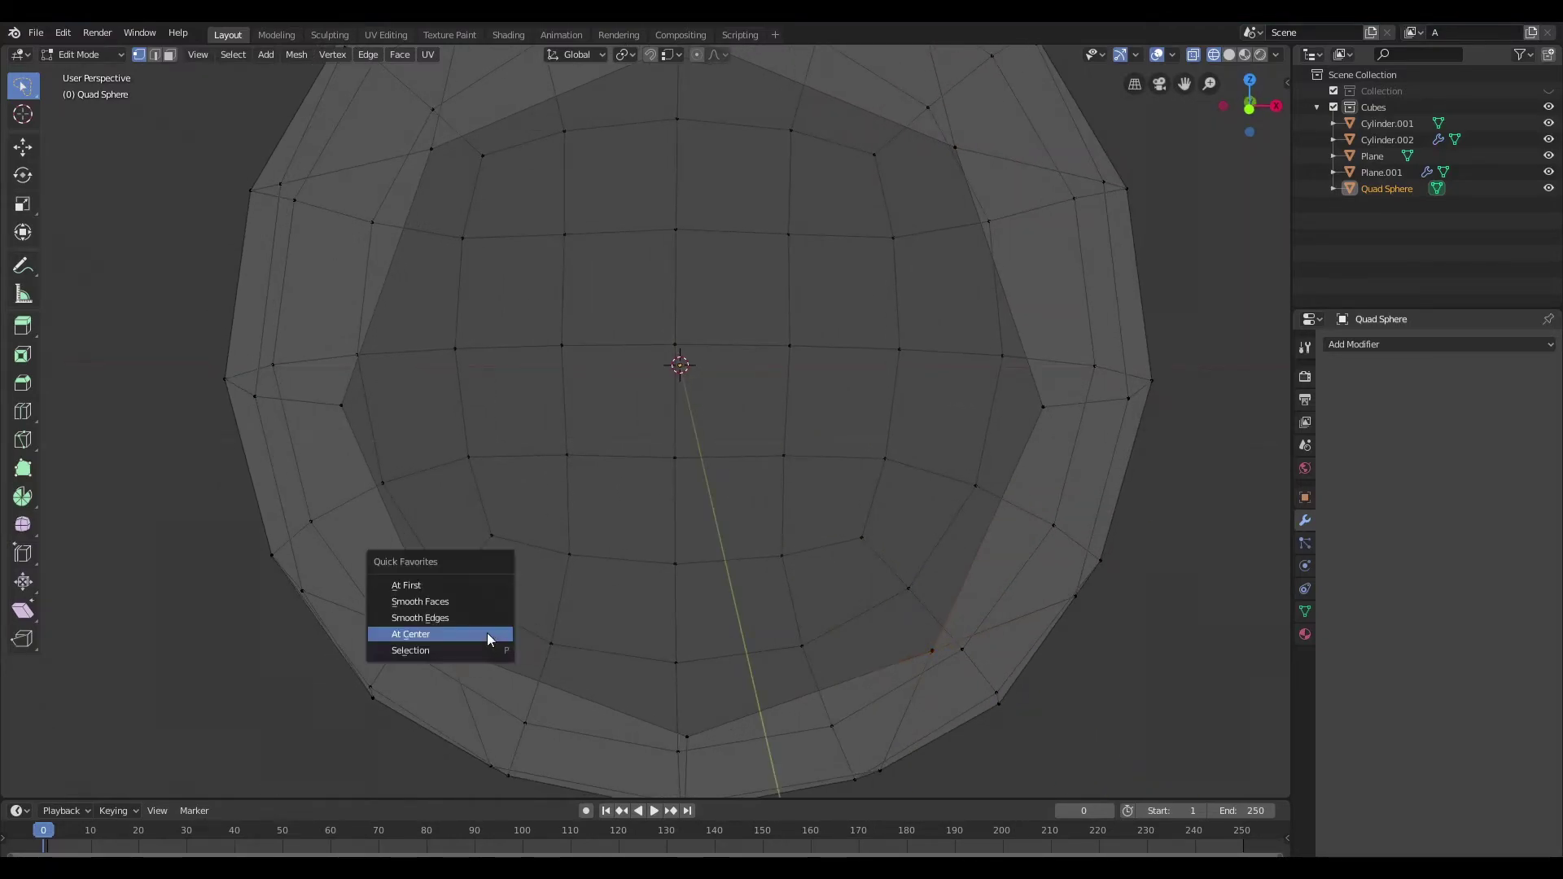
pyautogui.click(488, 635)
# Step: Select all of the sphere's faces in wireframe and inset them to form a thin ring around the octagonal opening
pyautogui.scroll(-3, 646, 395)
pyautogui.moveTo(765, 349); pyautogui.dragTo(754, 338, button='middle')
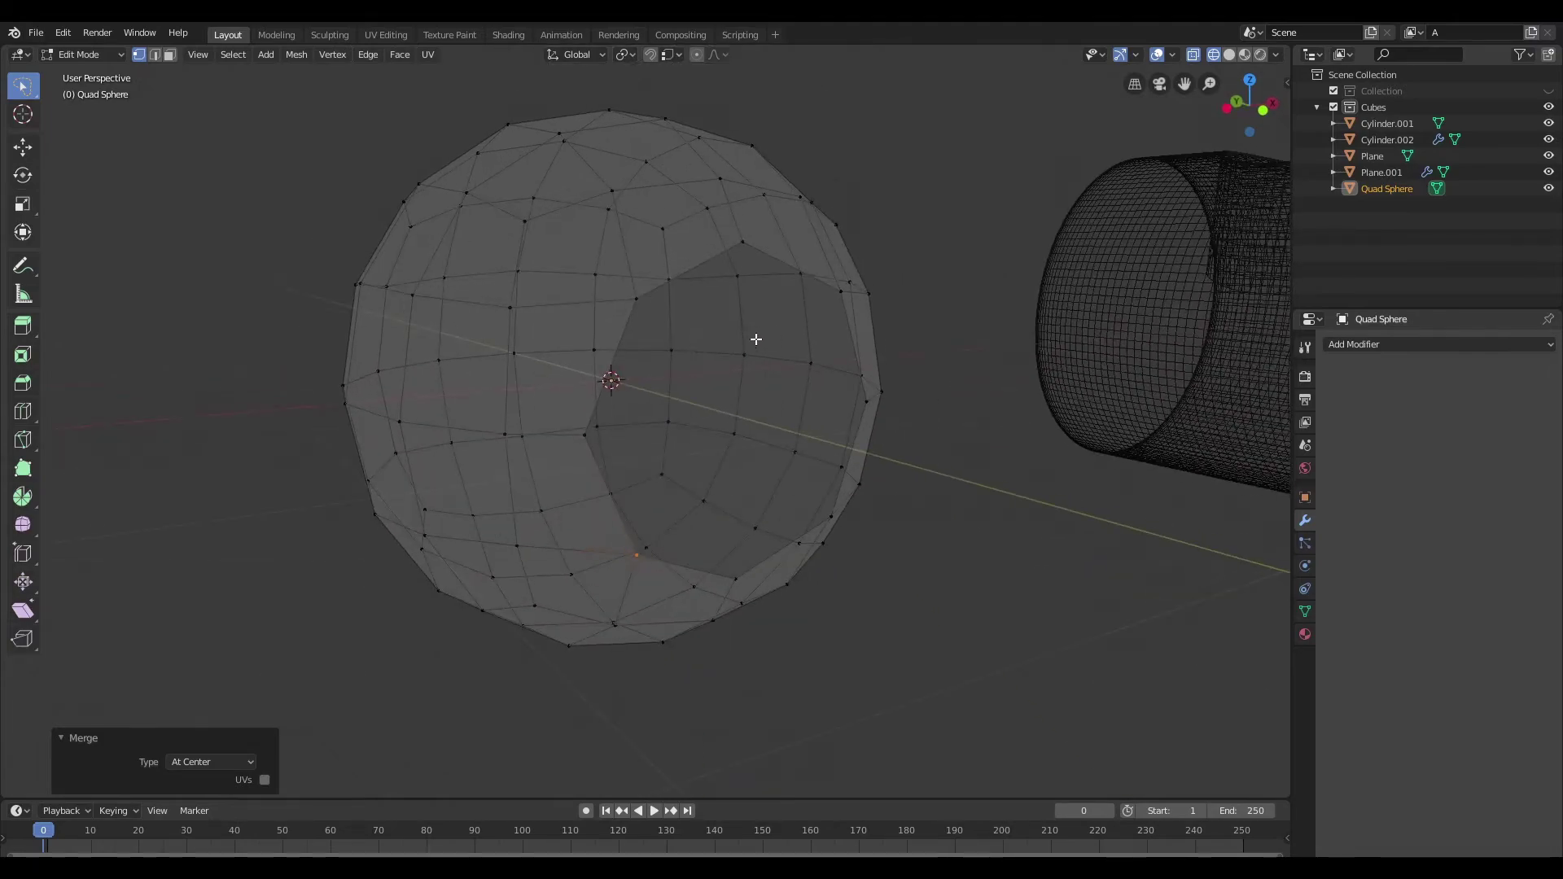
pyautogui.press('z')
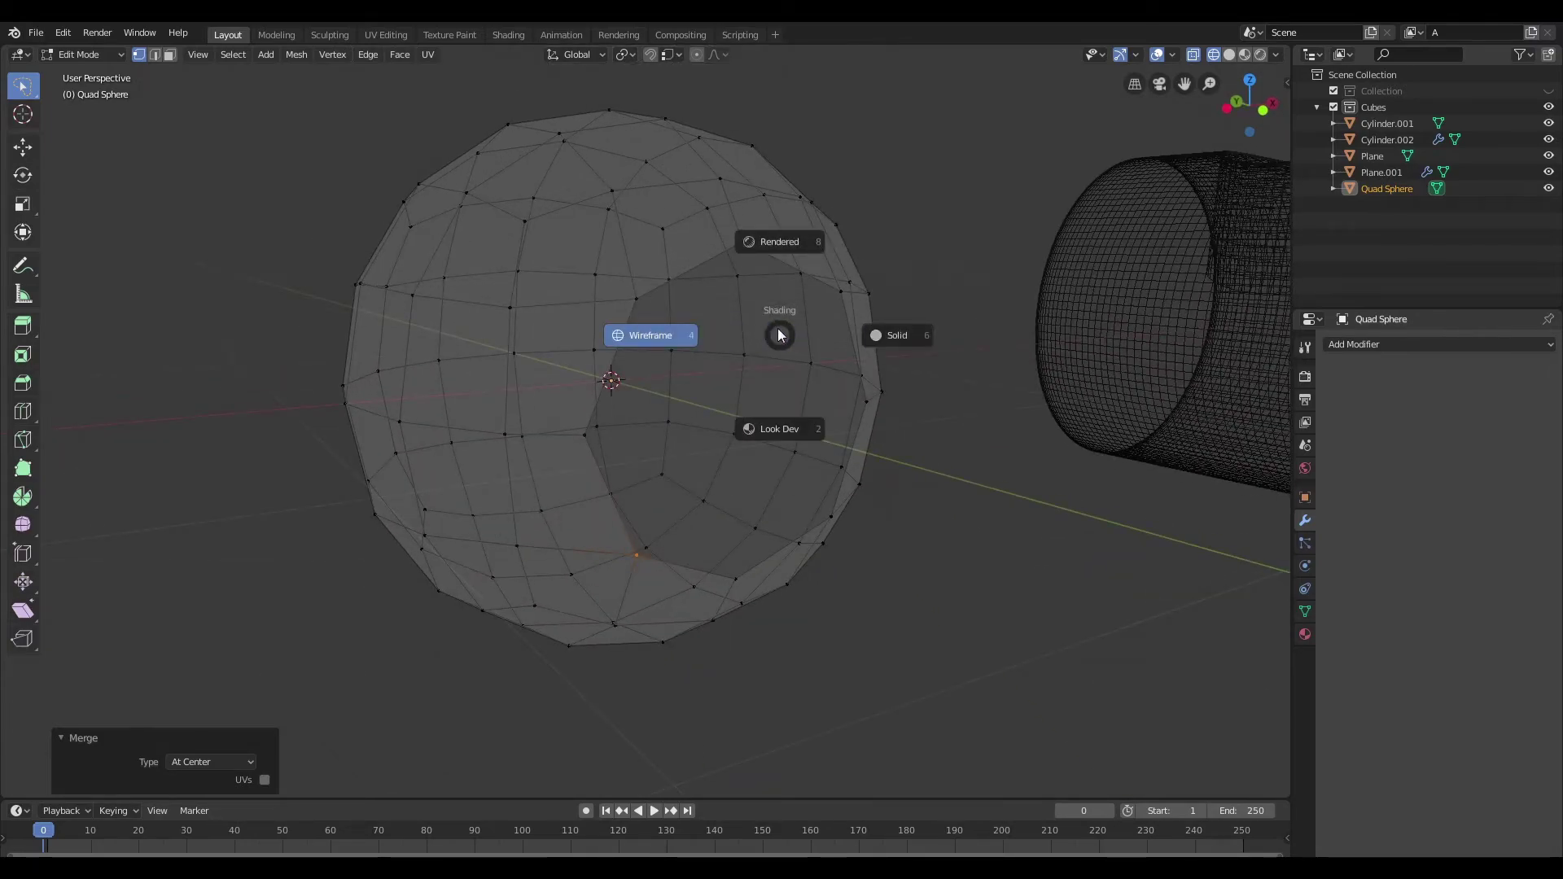
pyautogui.click(666, 324)
pyautogui.scroll(-3, 666, 320)
pyautogui.click(442, 203)
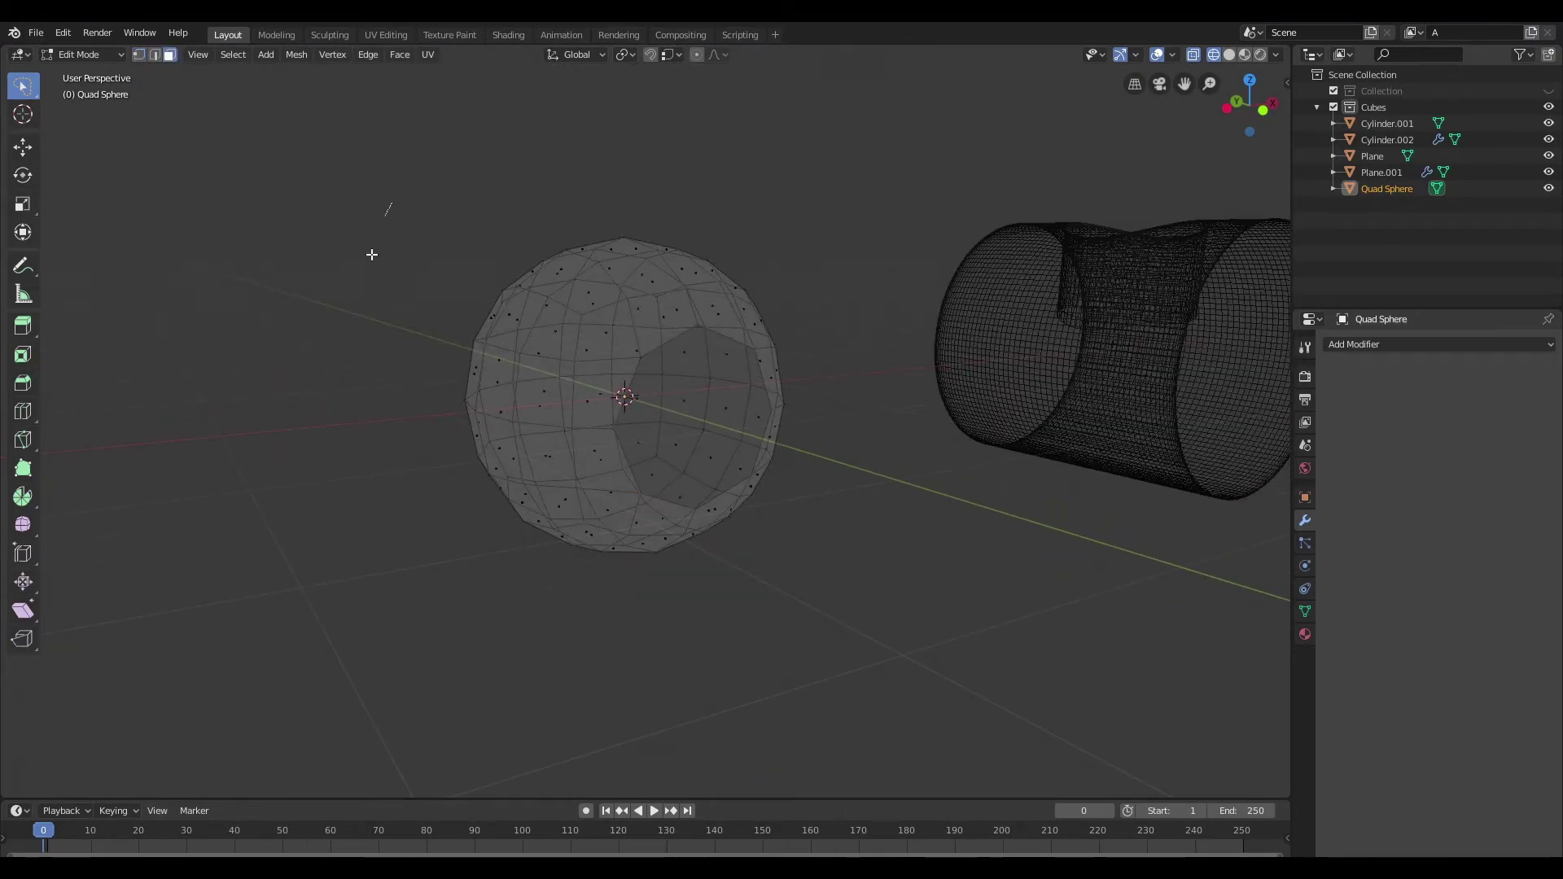
pyautogui.moveTo(387, 207)
pyautogui.mouseDown()
pyautogui.moveTo(646, 505)
pyautogui.moveTo(777, 256)
pyautogui.mouseUp()
pyautogui.moveTo(453, 209); pyautogui.dragTo(903, 561)
pyautogui.scroll(5, 827, 268)
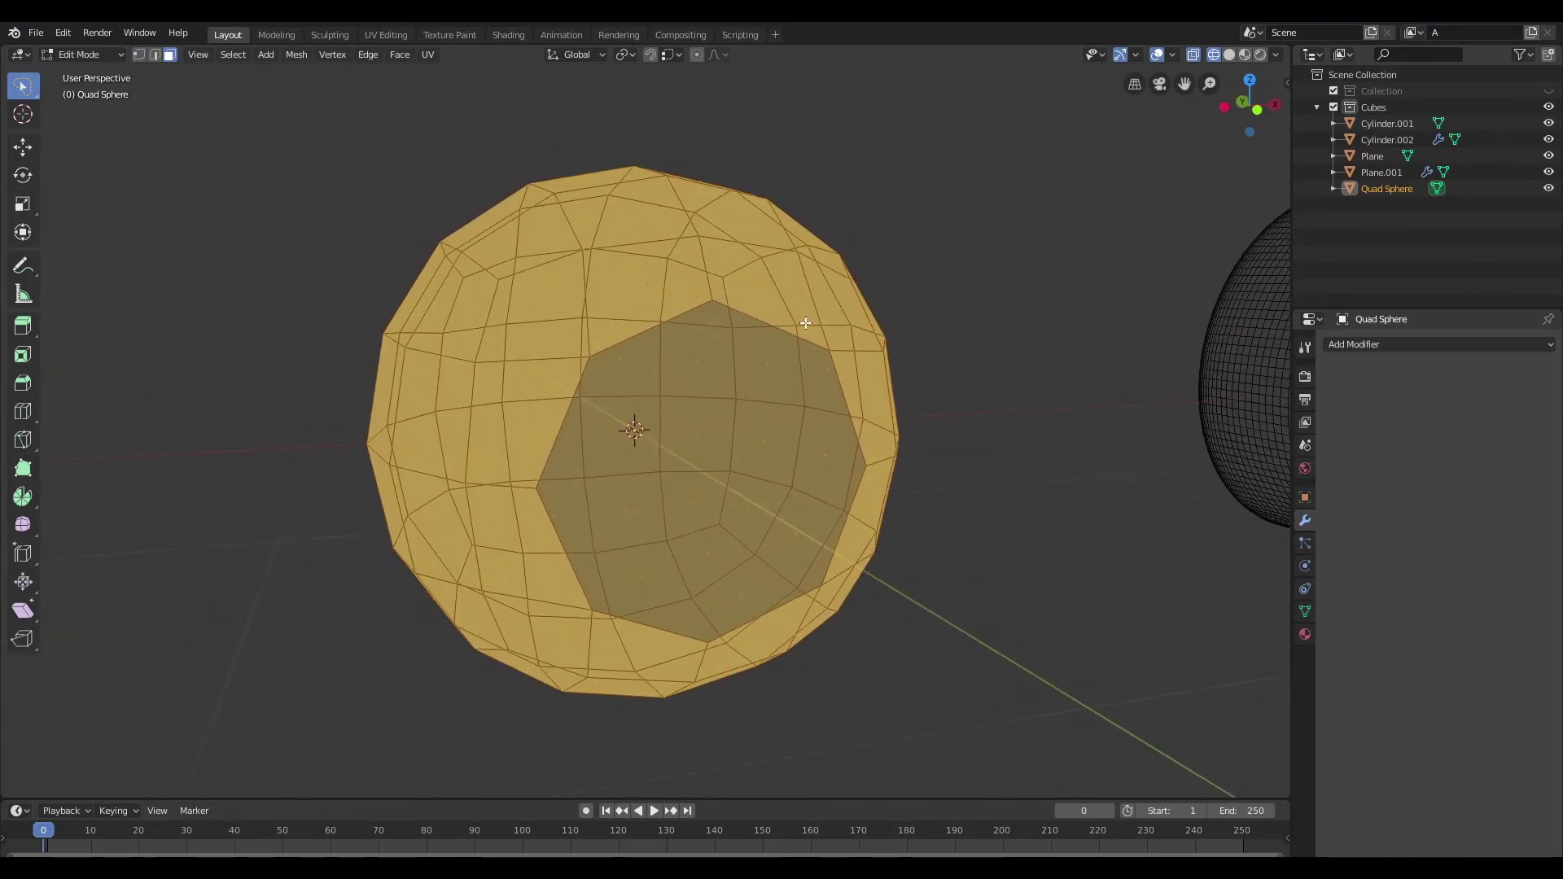
pyautogui.press('i')
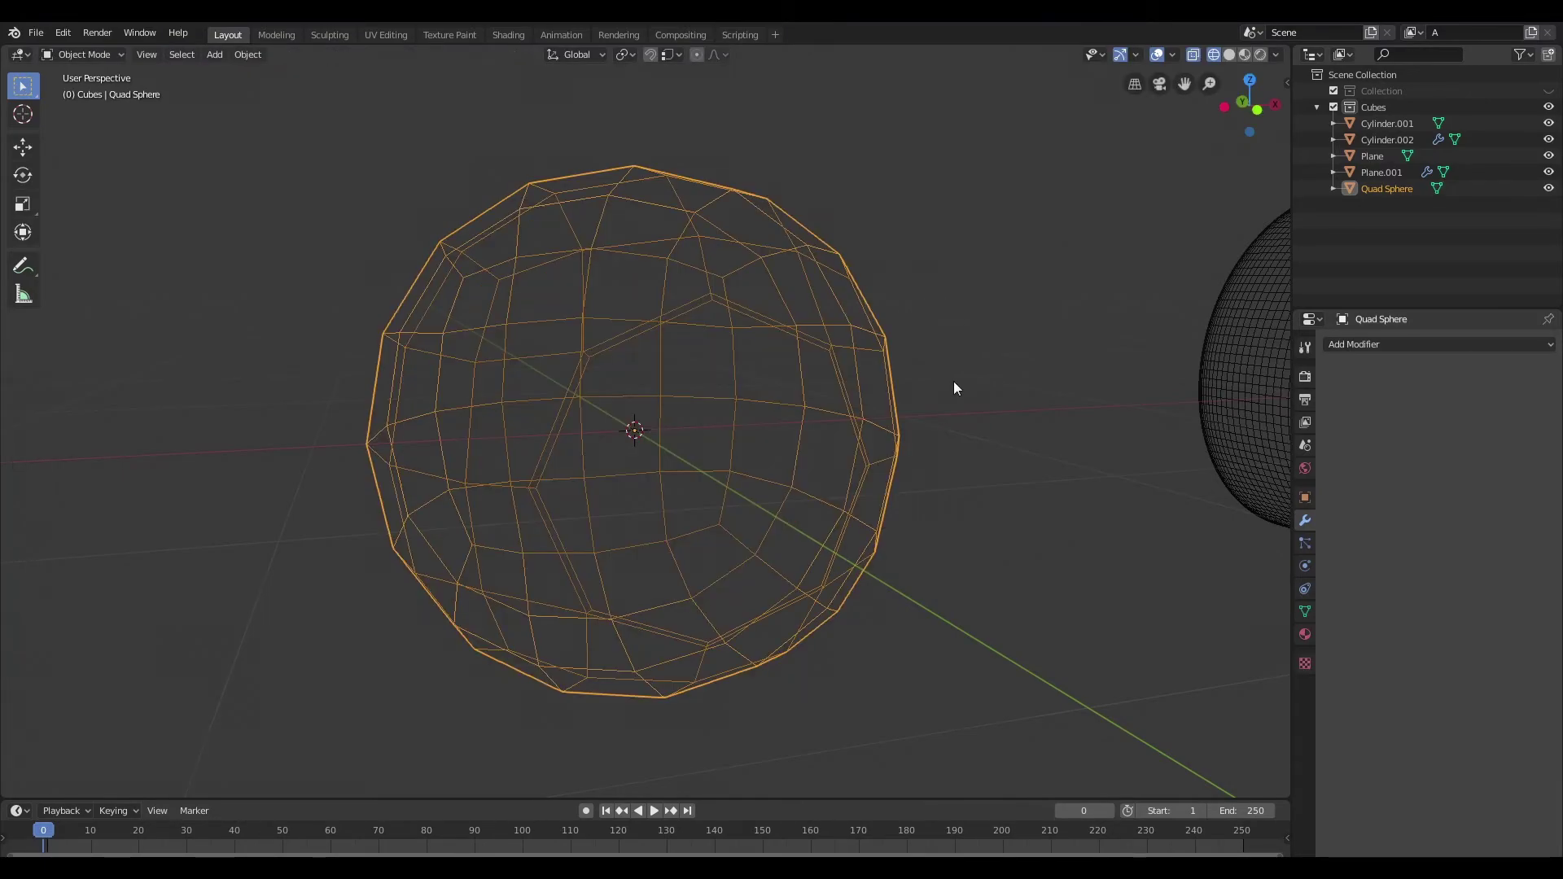
# Step: Extrude the inner edge loop of the octagonal ring 0.636 m into the sphere along global Y
pyautogui.hotkey('shift', 'z')
pyautogui.scroll(3, 853, 337)
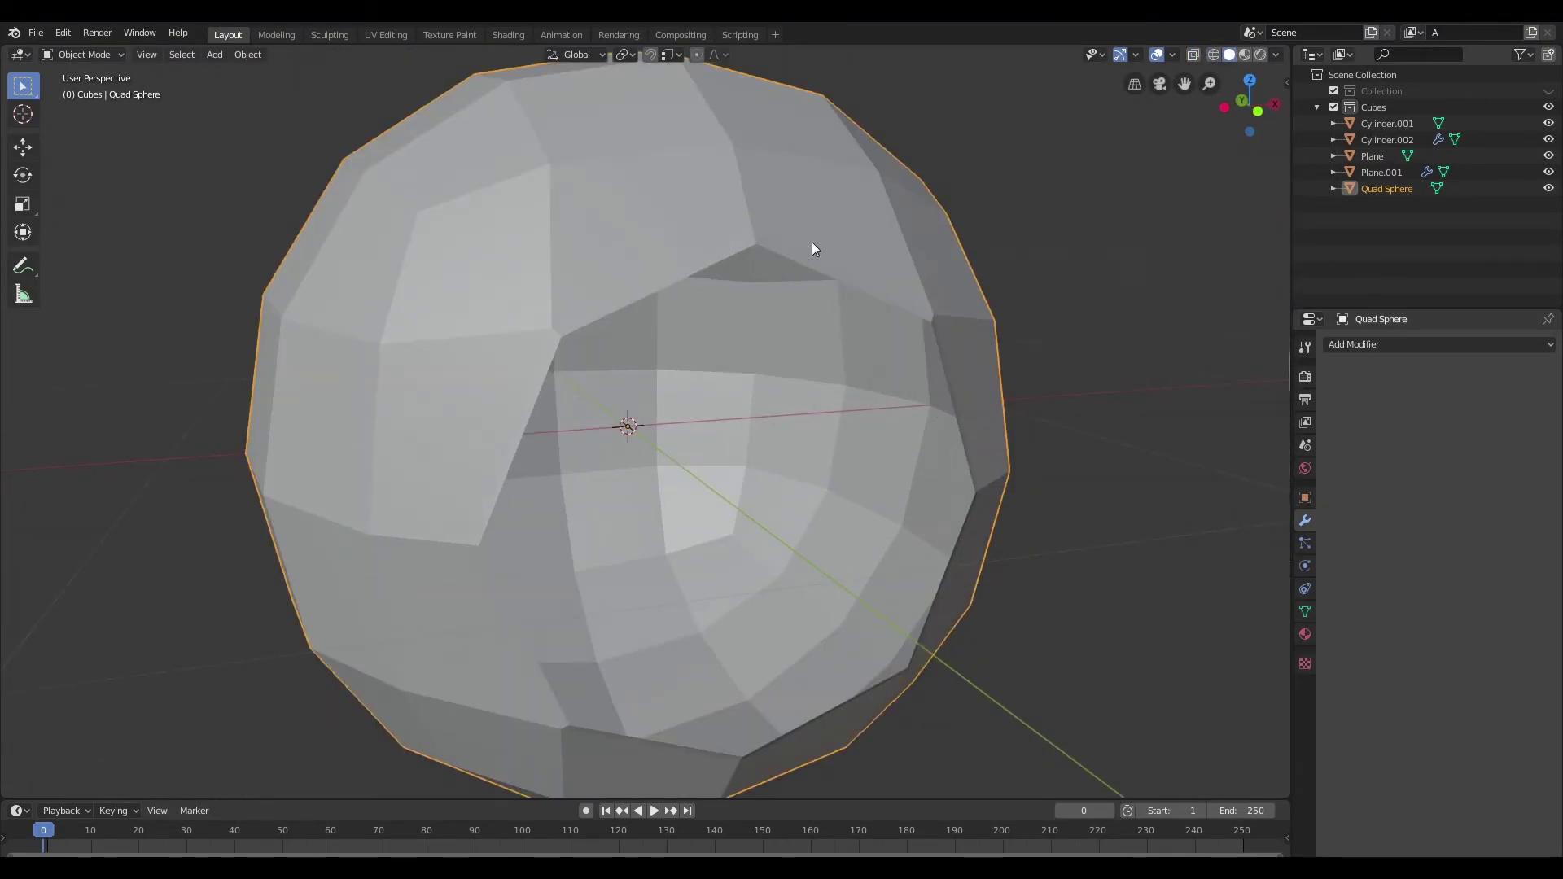
pyautogui.moveTo(834, 283); pyautogui.dragTo(849, 255, button='middle')
pyautogui.press('Tab')
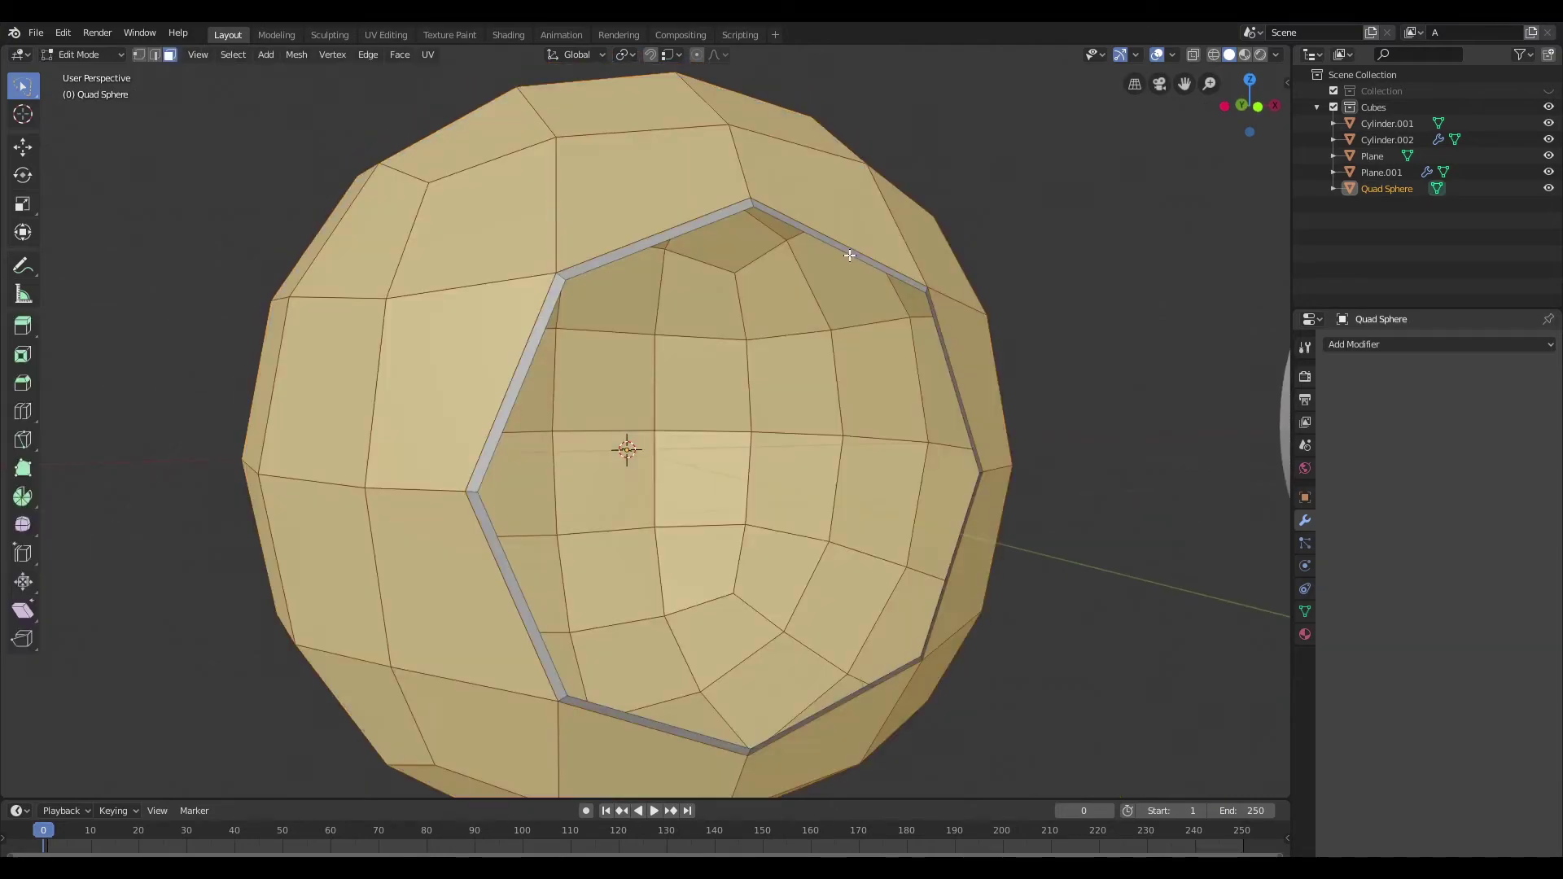
pyautogui.hotkey('alt', 'a')
pyautogui.press('2')
pyautogui.click(782, 219)
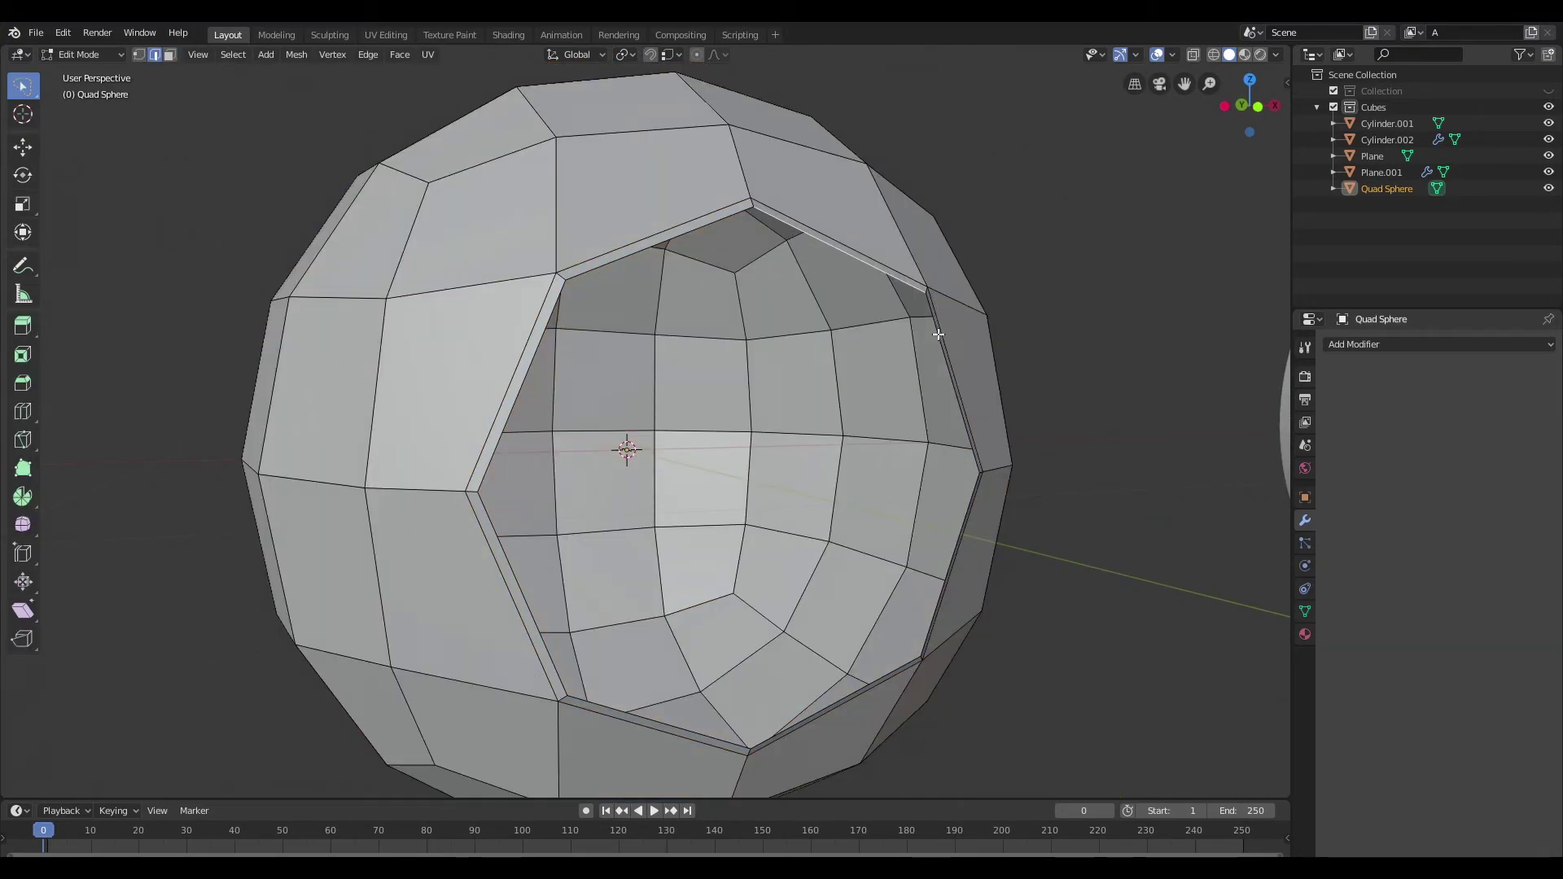
pyautogui.moveTo(939, 315); pyautogui.dragTo(970, 373, button='middle')
pyautogui.click(846, 276)
pyautogui.keyDown('alt'); pyautogui.click(855, 281); pyautogui.keyUp('alt')
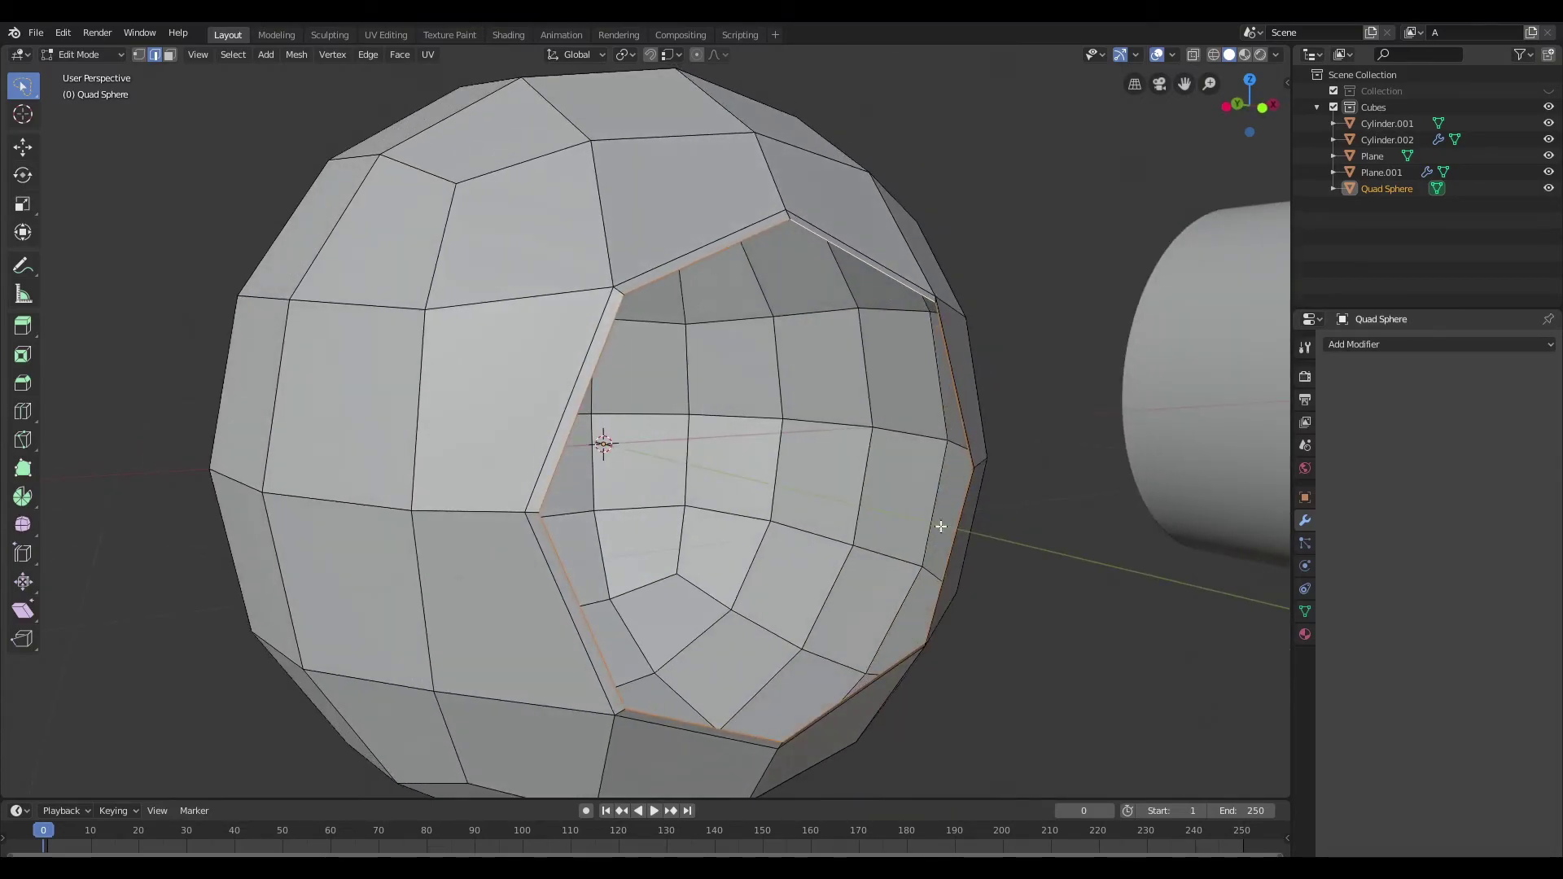
pyautogui.press('g')
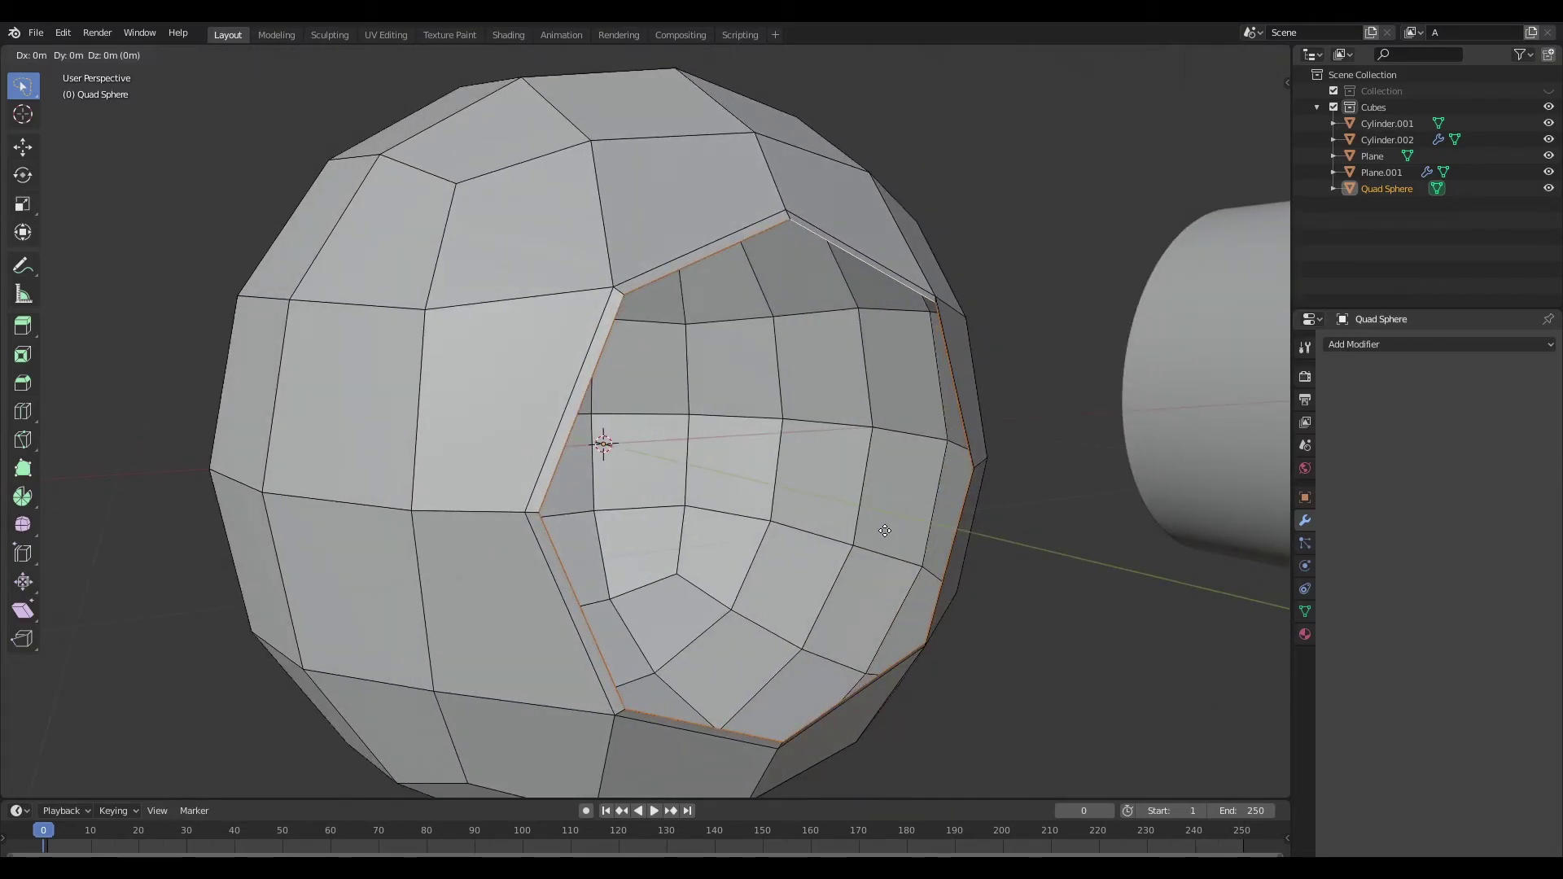
pyautogui.press('y')
pyautogui.click(860, 519)
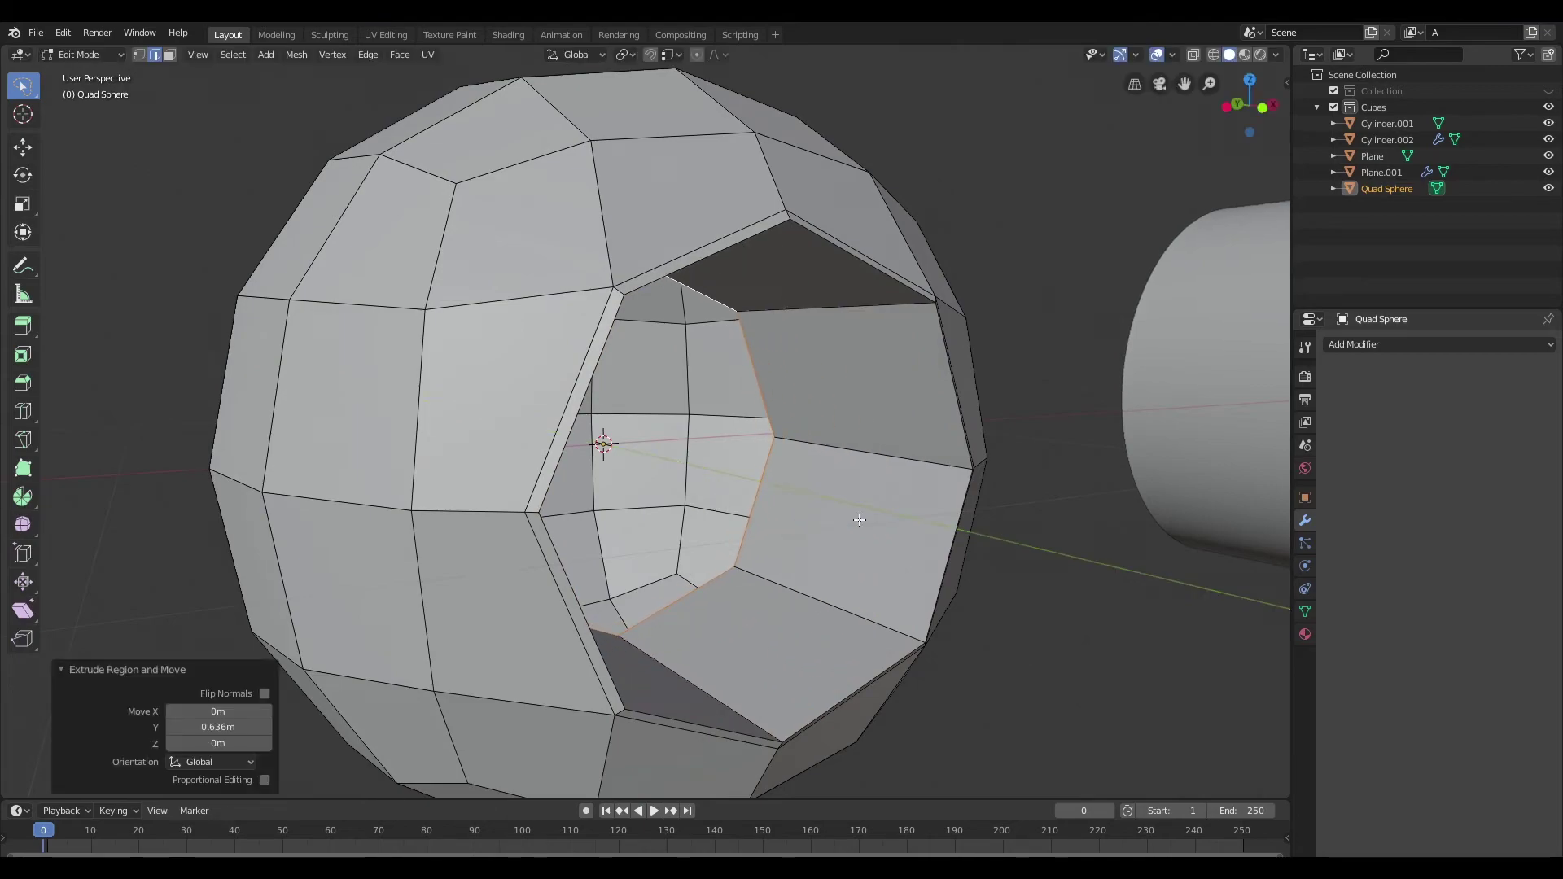
# Step: Add a supporting edge loop around the recess walls, slid close to the outer rim with a factor of about 0.93
pyautogui.press('g')
pyautogui.press('g')
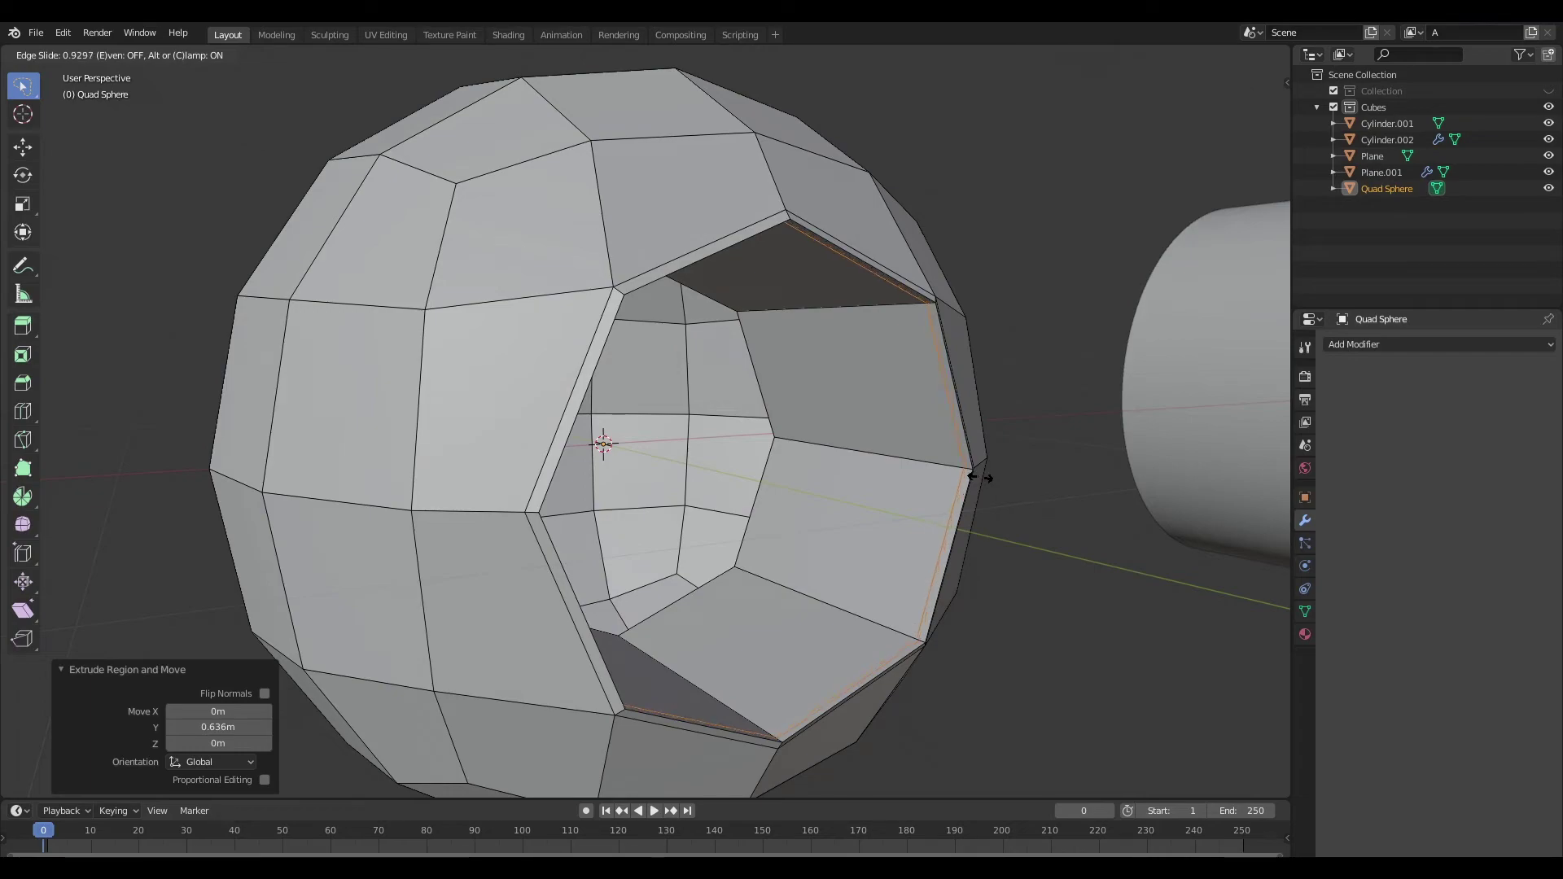
pyautogui.click(982, 478)
pyautogui.press('Tab')
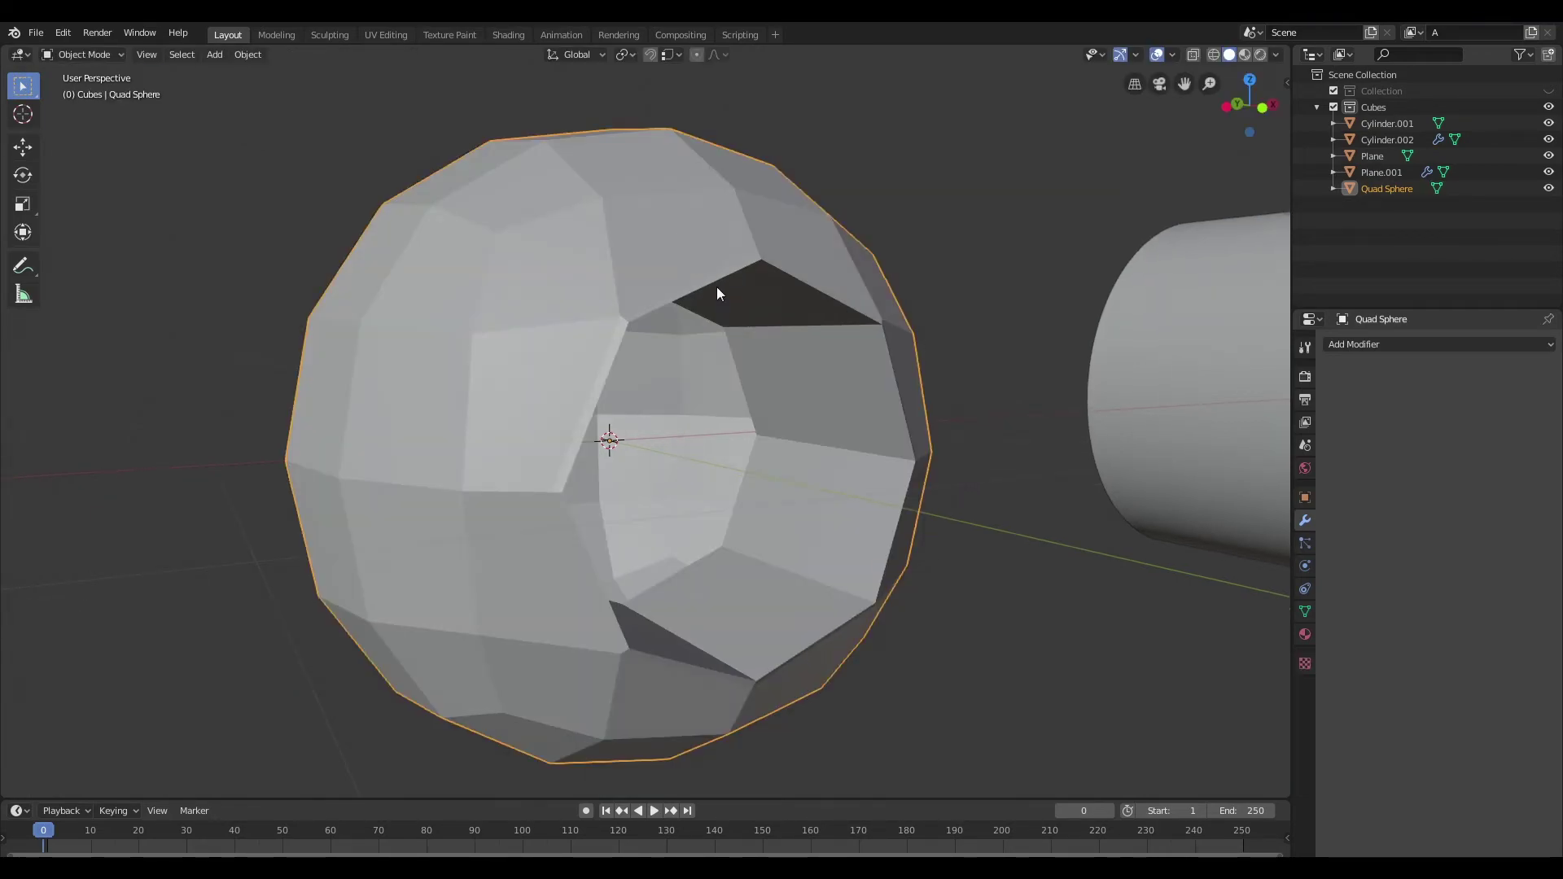
# Step: Add a Subdivision Surface modifier with viewport level 3 to the Quad Sphere and shade it smooth
pyautogui.hotkey('ctrl', '3')
pyautogui.rightClick(604, 294)
pyautogui.click(572, 292)
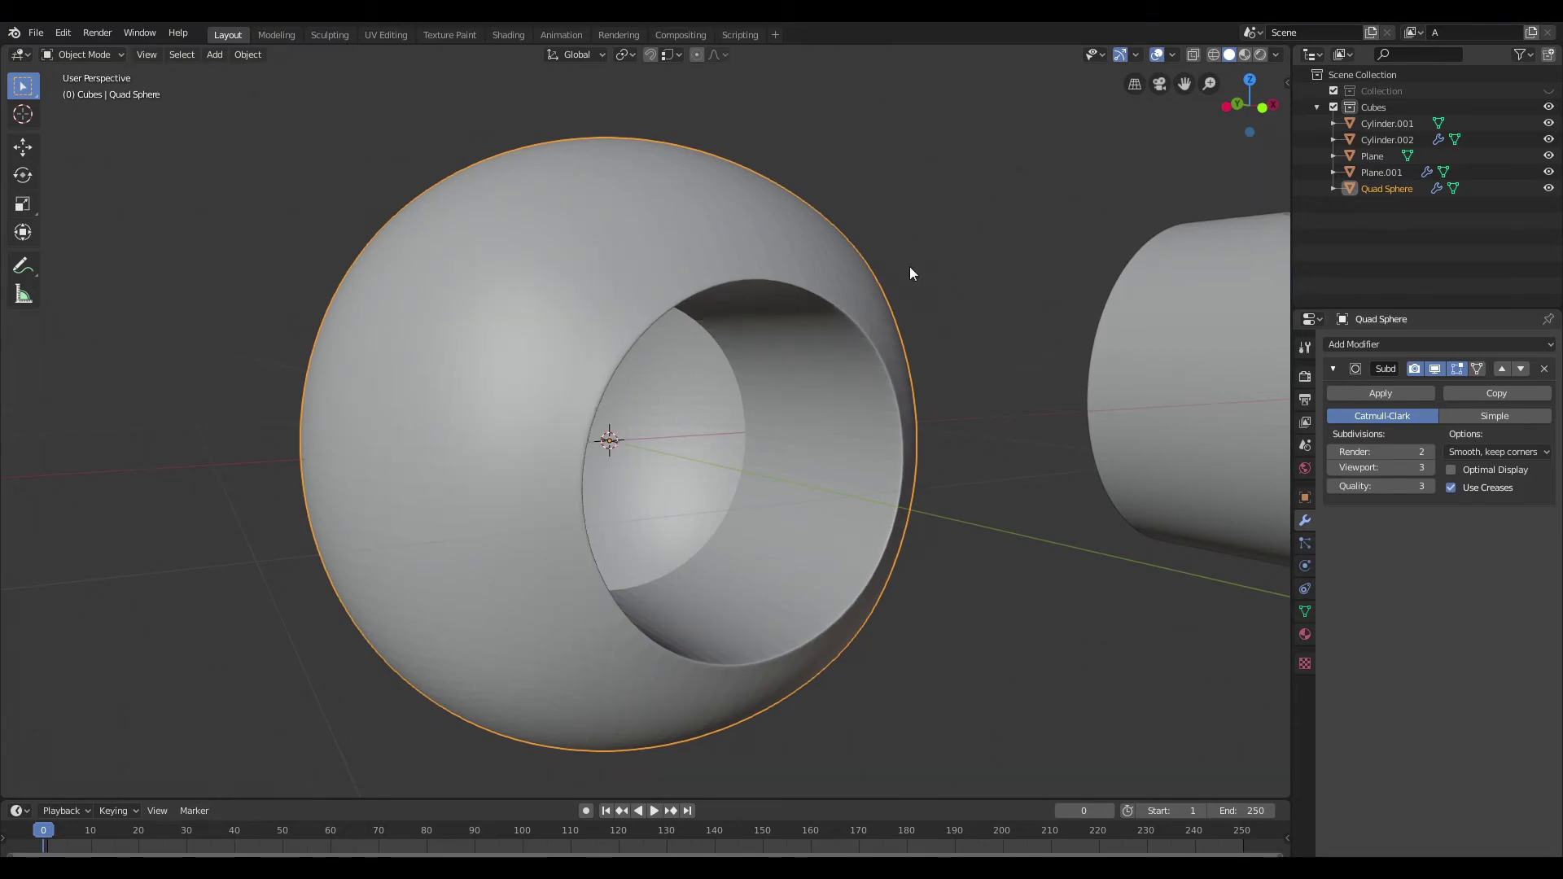
# Step: Examine the smoothed Quad Sphere and its round recess from several angles with the selection outline cleared
pyautogui.scroll(-2, 1002, 442)
pyautogui.moveTo(999, 442); pyautogui.dragTo(951, 440, button='middle')
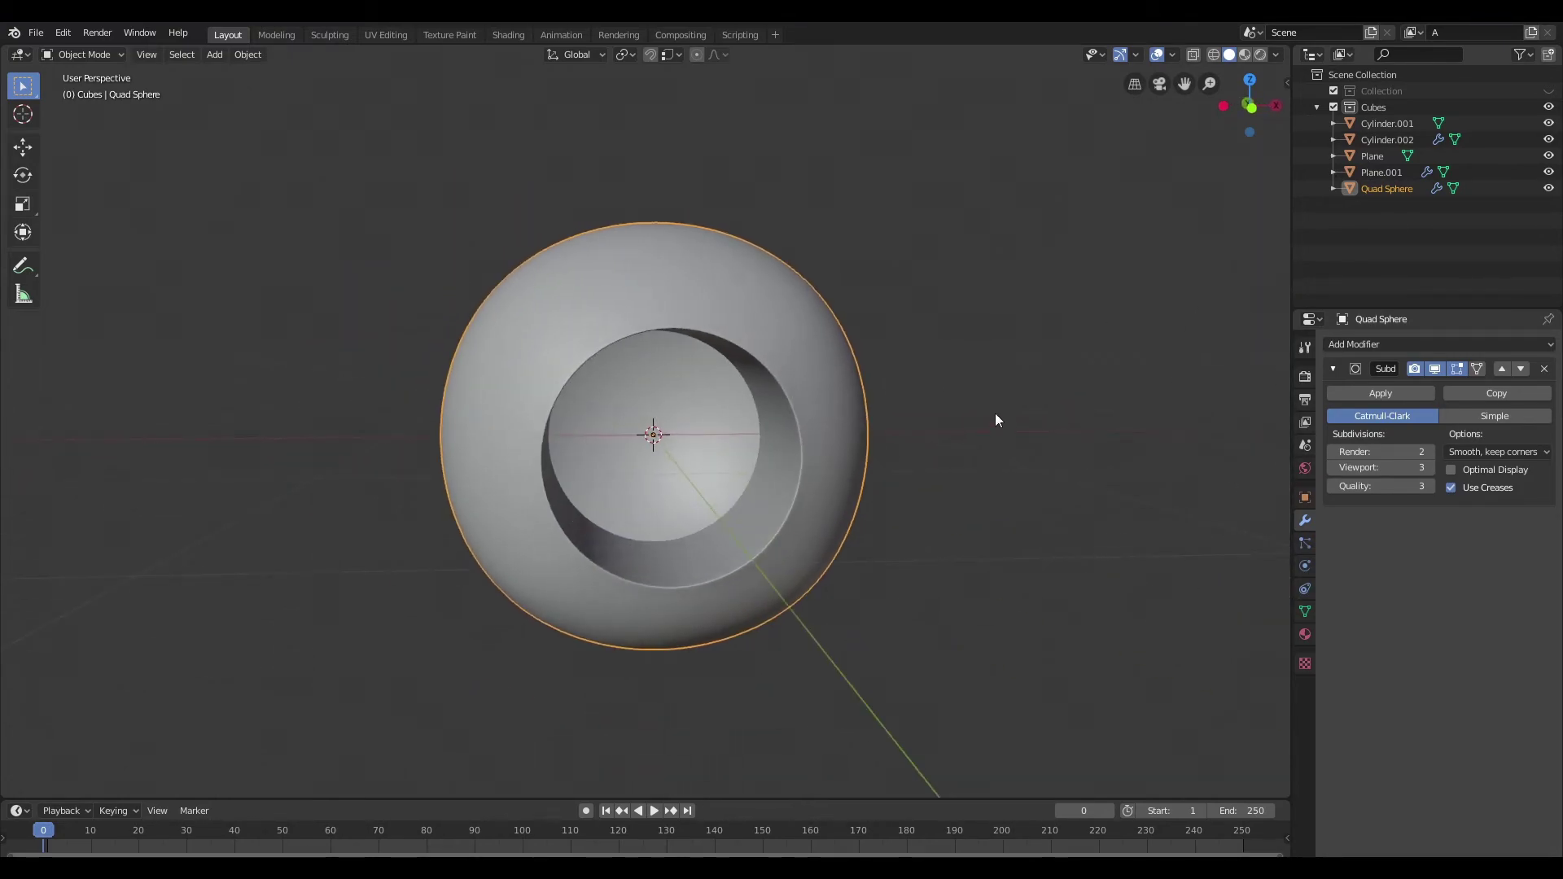
pyautogui.click(995, 412)
pyautogui.scroll(-1, 828, 464)
pyautogui.moveTo(828, 471); pyautogui.dragTo(830, 432, button='middle')
pyautogui.scroll(2, 830, 432)
pyautogui.moveTo(491, 146)
pyautogui.mouseDown(button='middle')
pyautogui.moveTo(628, 237)
pyautogui.moveTo(768, 252)
pyautogui.moveTo(722, 374)
pyautogui.moveTo(765, 386)
pyautogui.moveTo(847, 363)
pyautogui.moveTo(691, 353)
pyautogui.moveTo(729, 376)
pyautogui.moveTo(735, 327)
pyautogui.moveTo(621, 289)
pyautogui.moveTo(513, 97)
pyautogui.mouseUp(button='middle')
pyautogui.scroll(2, 513, 98)
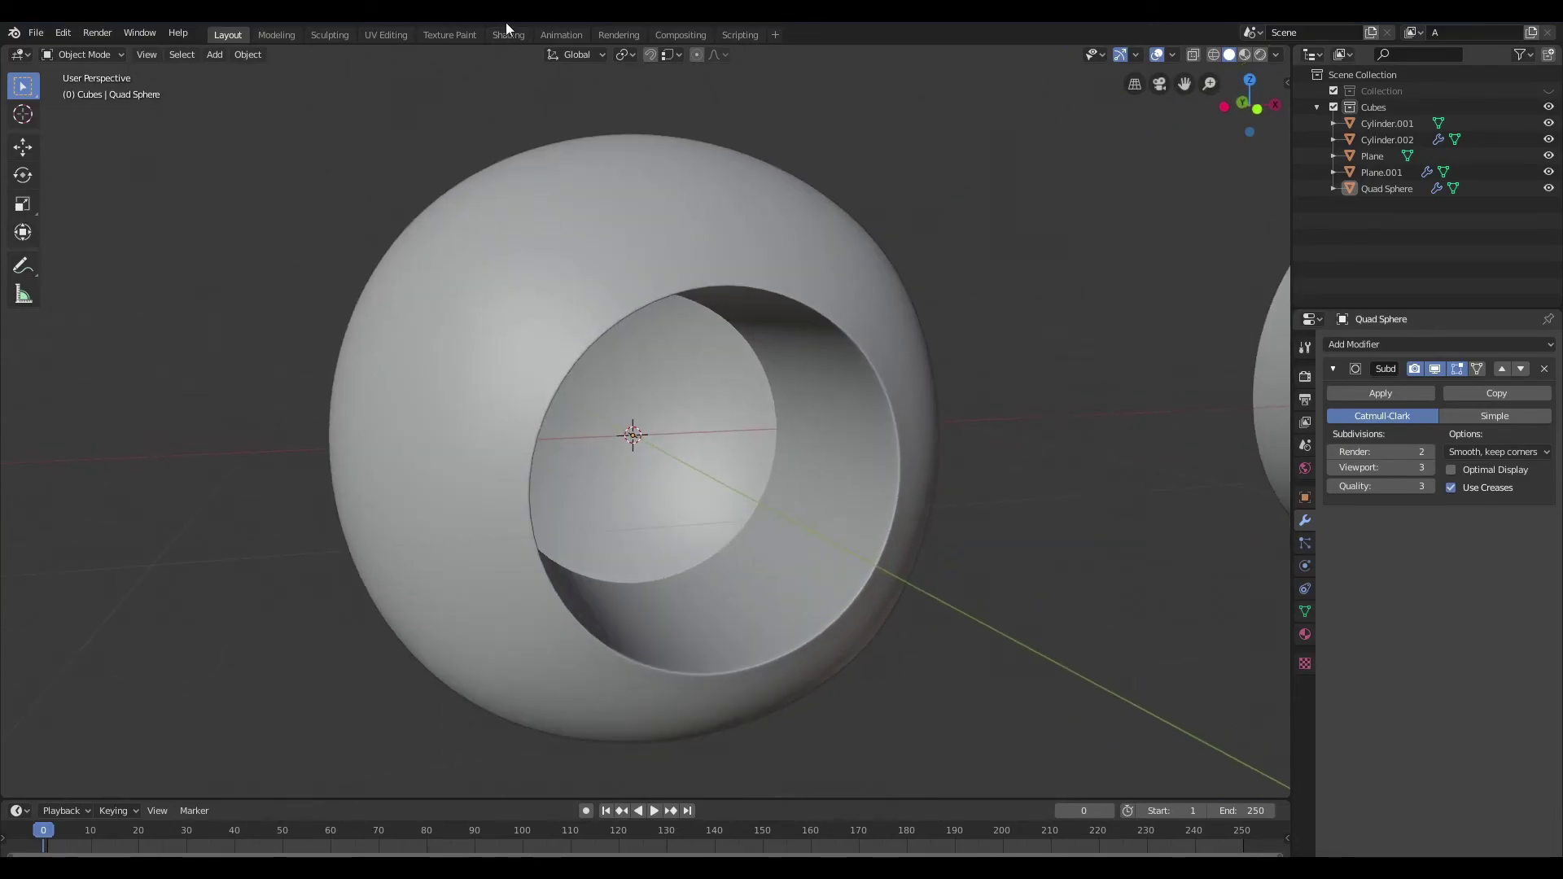
# Step: Switch to the Shading workspace and assign the existing metallic material named Material to the Quad Sphere
pyautogui.click(508, 34)
pyautogui.scroll(-2, 803, 363)
pyautogui.scroll(3, 726, 365)
pyautogui.moveTo(781, 399); pyautogui.dragTo(515, 284, button='middle')
pyautogui.scroll(2, 731, 302)
pyautogui.click(611, 521)
pyautogui.click(638, 548)
pyautogui.scroll(-4, 700, 285)
pyautogui.scroll(4, 713, 321)
pyautogui.scroll(-4, 713, 321)
pyautogui.scroll(3, 513, 278)
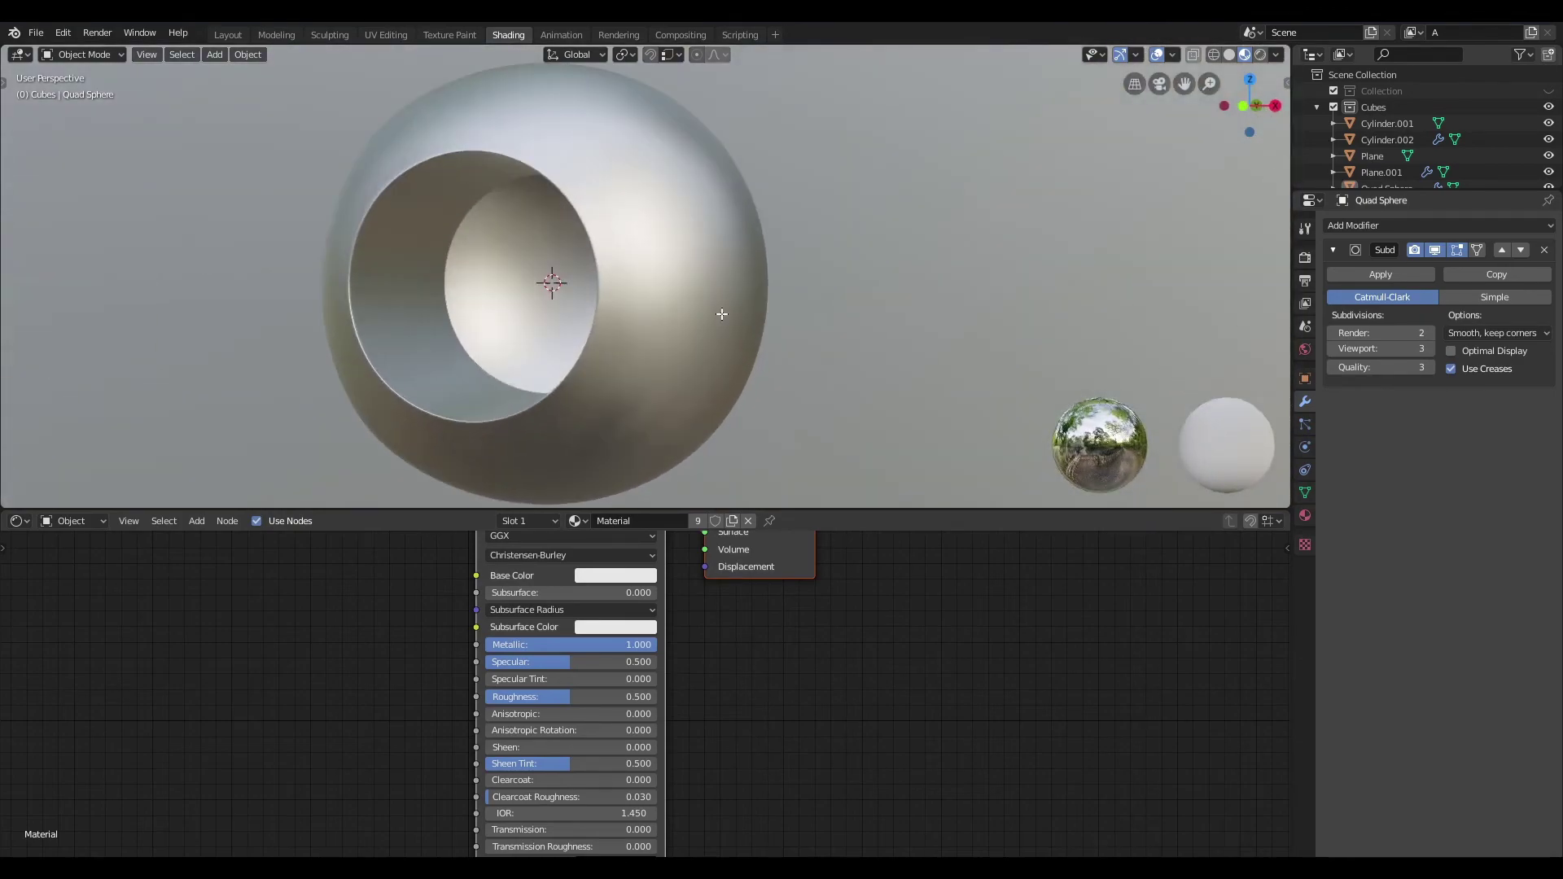
# Step: Enter Edit Mode on the Quad Sphere and display its Subdivision modifier on the edit cage
pyautogui.press('Tab')
pyautogui.scroll(-3, 513, 278)
pyautogui.click(1477, 249)
pyautogui.scroll(-3, 746, 219)
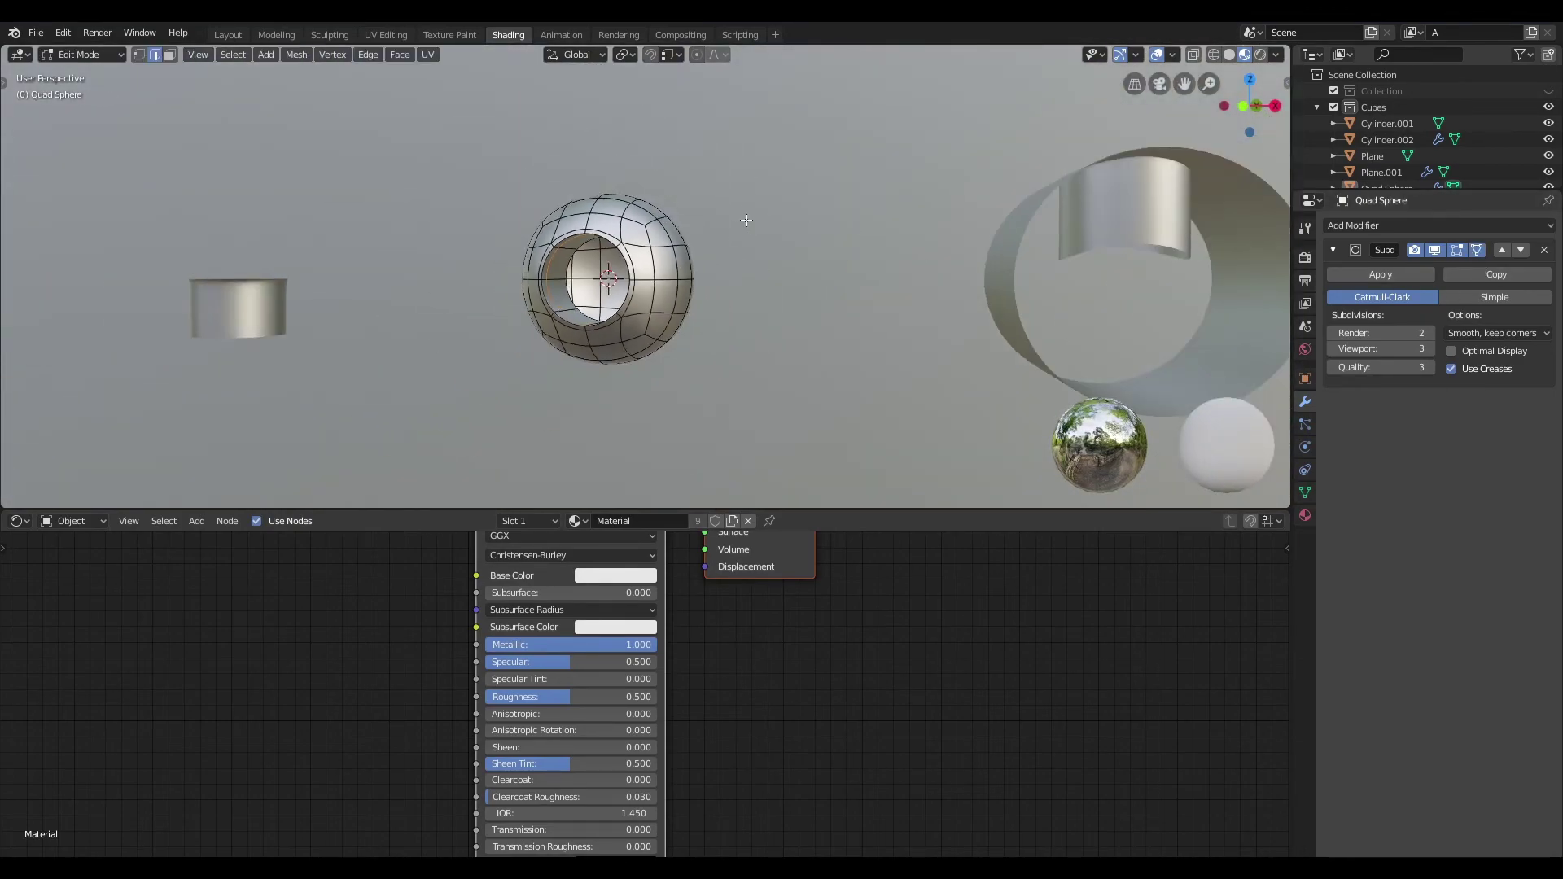
pyautogui.moveTo(915, 214); pyautogui.dragTo(946, 246, button='middle')
pyautogui.moveTo(708, 250); pyautogui.dragTo(765, 286, button='middle')
pyautogui.keyDown('shift'); pyautogui.moveTo(525, 213); pyautogui.dragTo(691, 169, button='middle'); pyautogui.keyUp('shift')
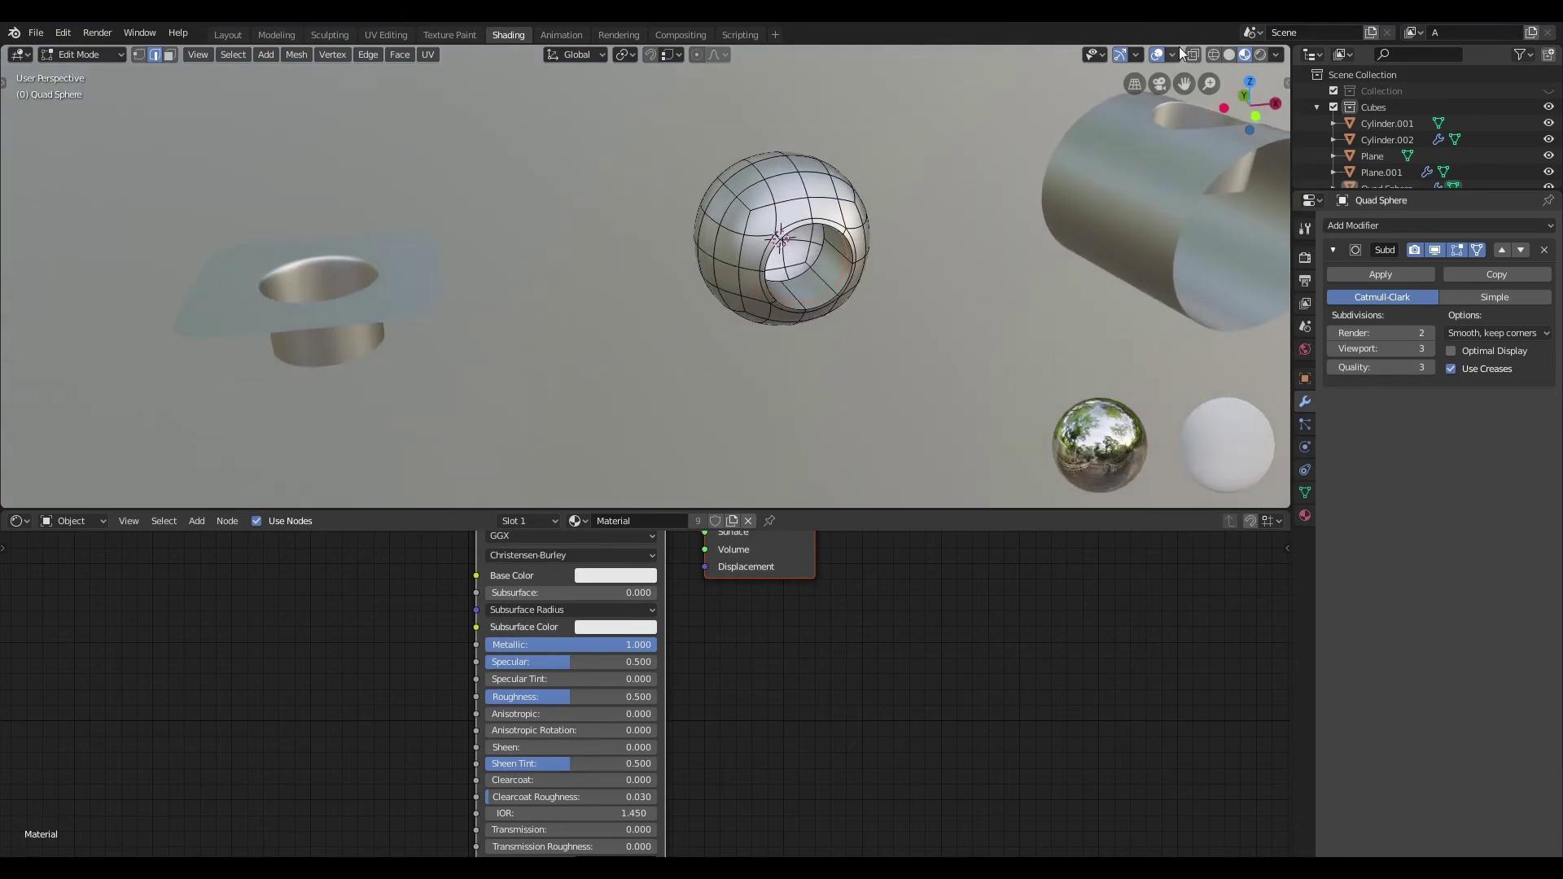
# Step: Turn on the wireframe overlay for all objects and return the Quad Sphere to Object Mode
pyautogui.click(1172, 54)
pyautogui.click(1075, 348)
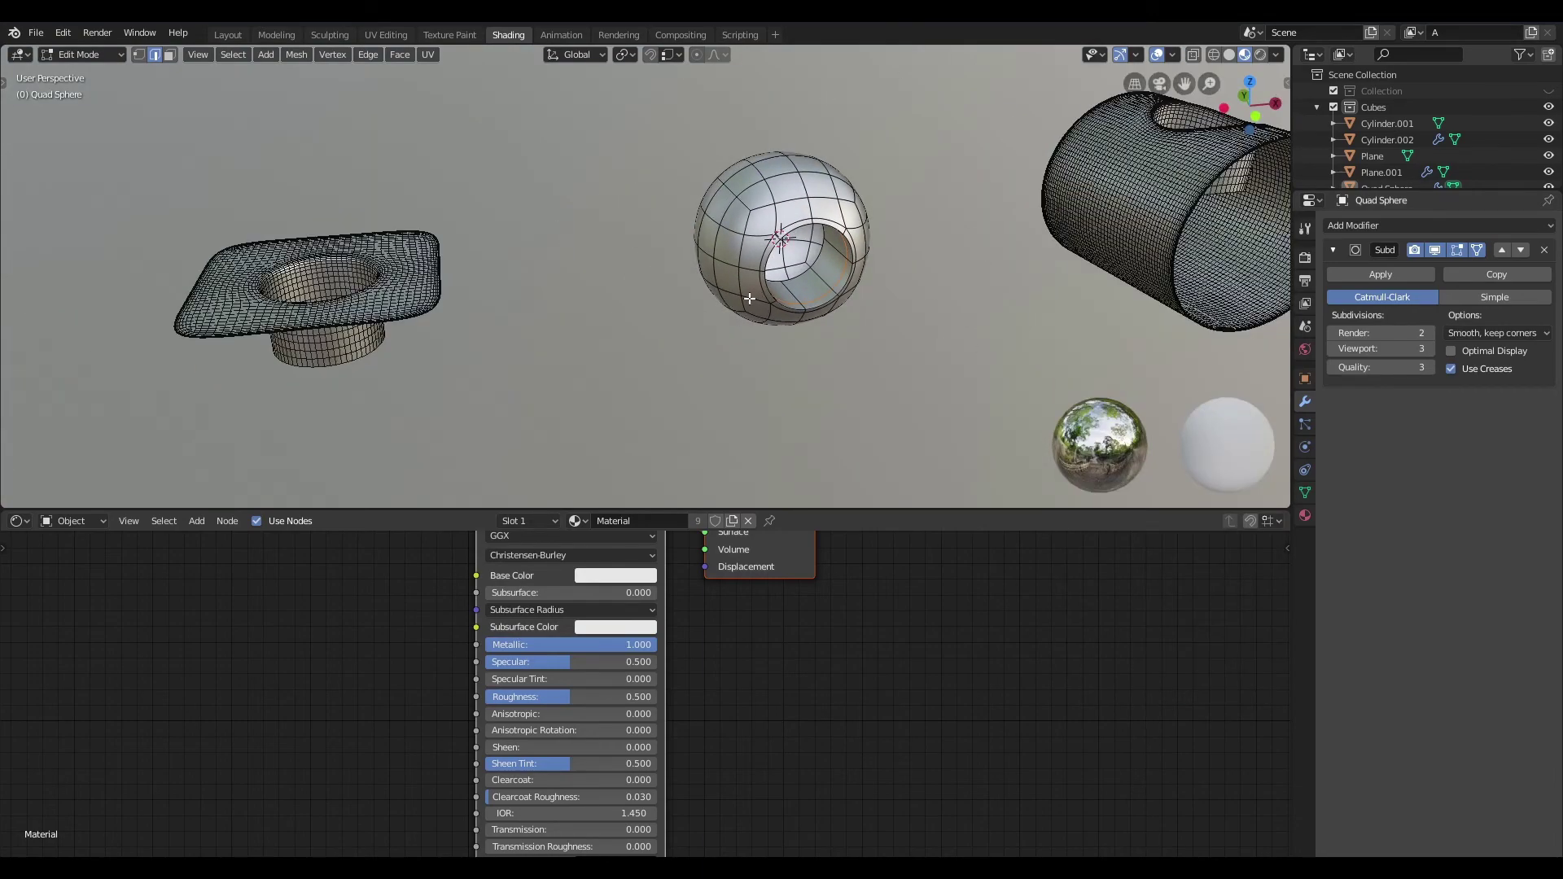
pyautogui.moveTo(749, 299); pyautogui.dragTo(742, 357, button='middle')
pyautogui.click(1173, 253)
pyautogui.press('Tab')
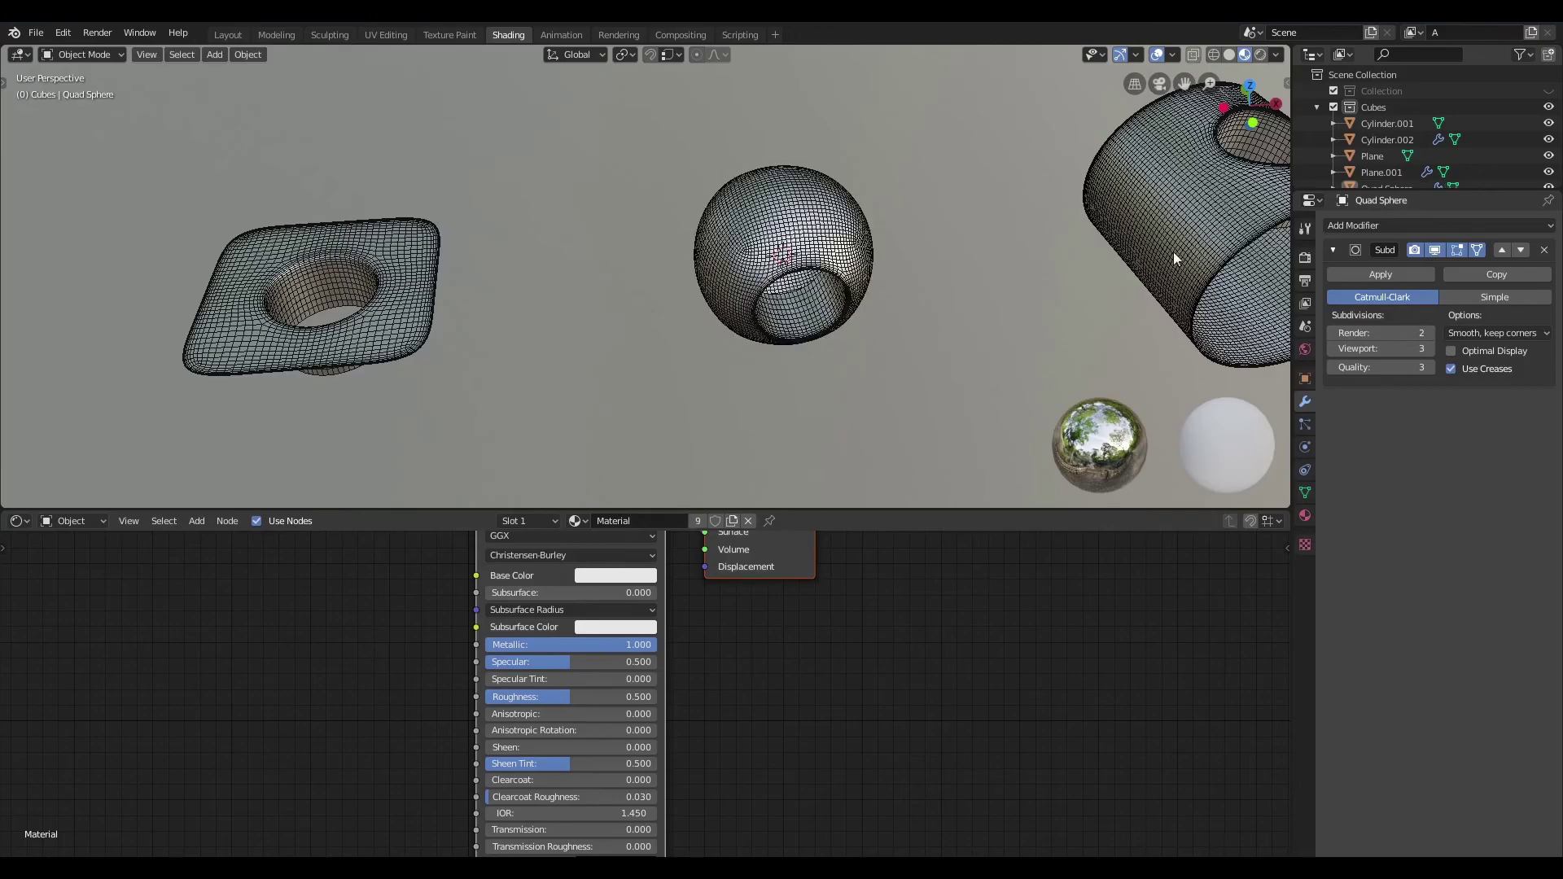
# Step: Select Cylinder.002, examine the subdivided wireframes around the holes, and enter Edit Mode on the cylinder
pyautogui.click(1173, 252)
pyautogui.moveTo(1140, 321); pyautogui.dragTo(879, 314, button='middle')
pyautogui.scroll(2, 741, 334)
pyautogui.moveTo(740, 325); pyautogui.dragTo(1119, 232, button='middle')
pyautogui.scroll(-3, 598, 412)
pyautogui.press('Tab')
pyautogui.scroll(3, 1119, 232)
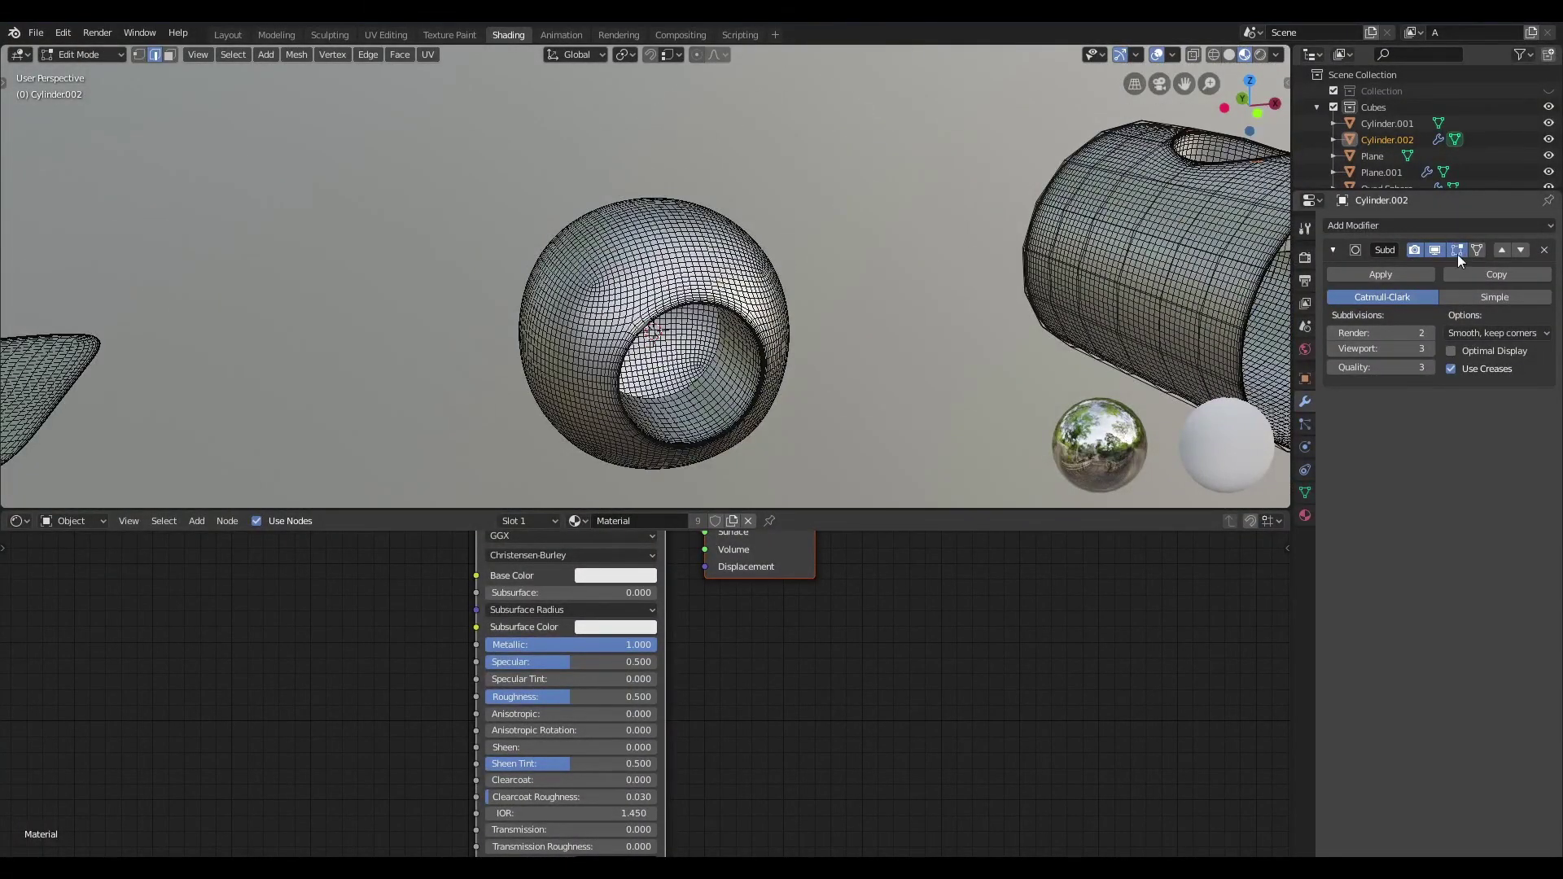
# Step: Hide the viewport overlays and maximize the 3D view to check the metallic shading around the sphere's hole
pyautogui.click(1156, 54)
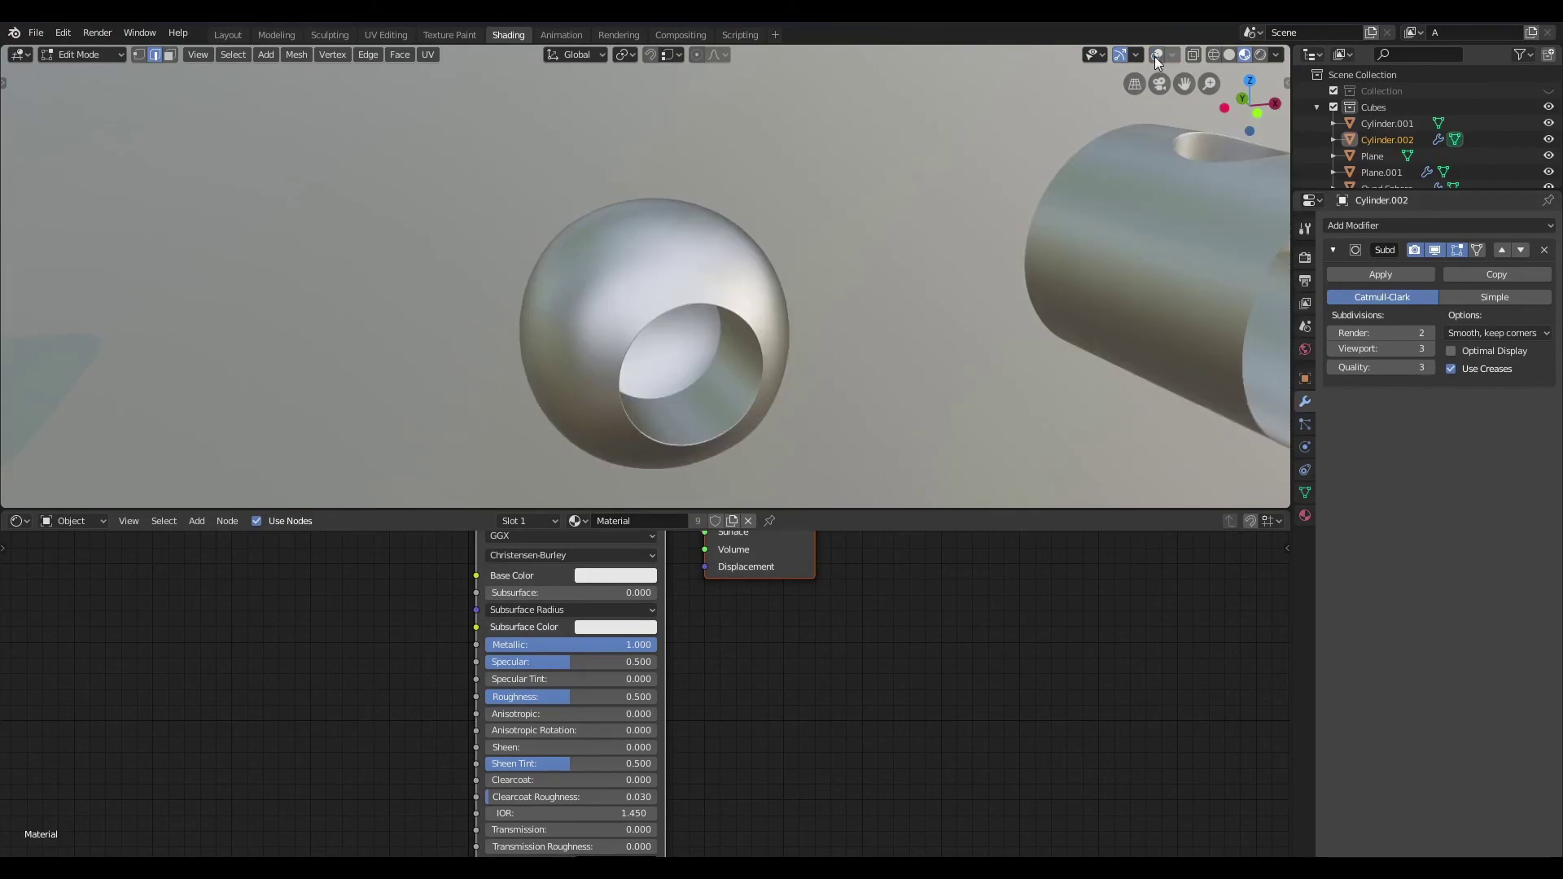
pyautogui.scroll(8, 831, 331)
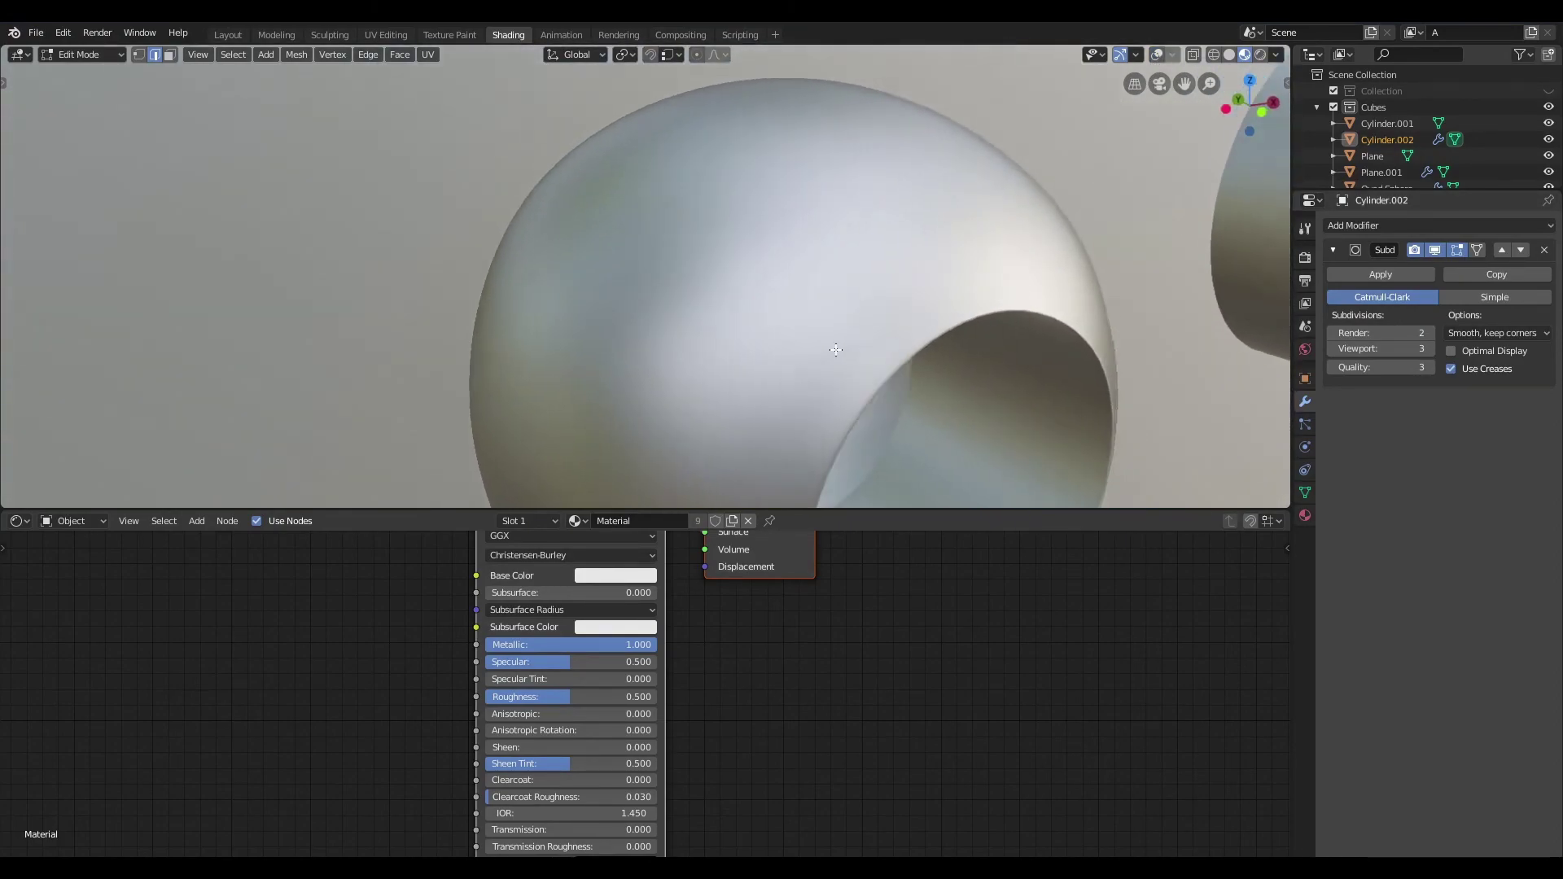
pyautogui.hotkey('ctrl', 'space')
pyautogui.scroll(-3, 833, 347)
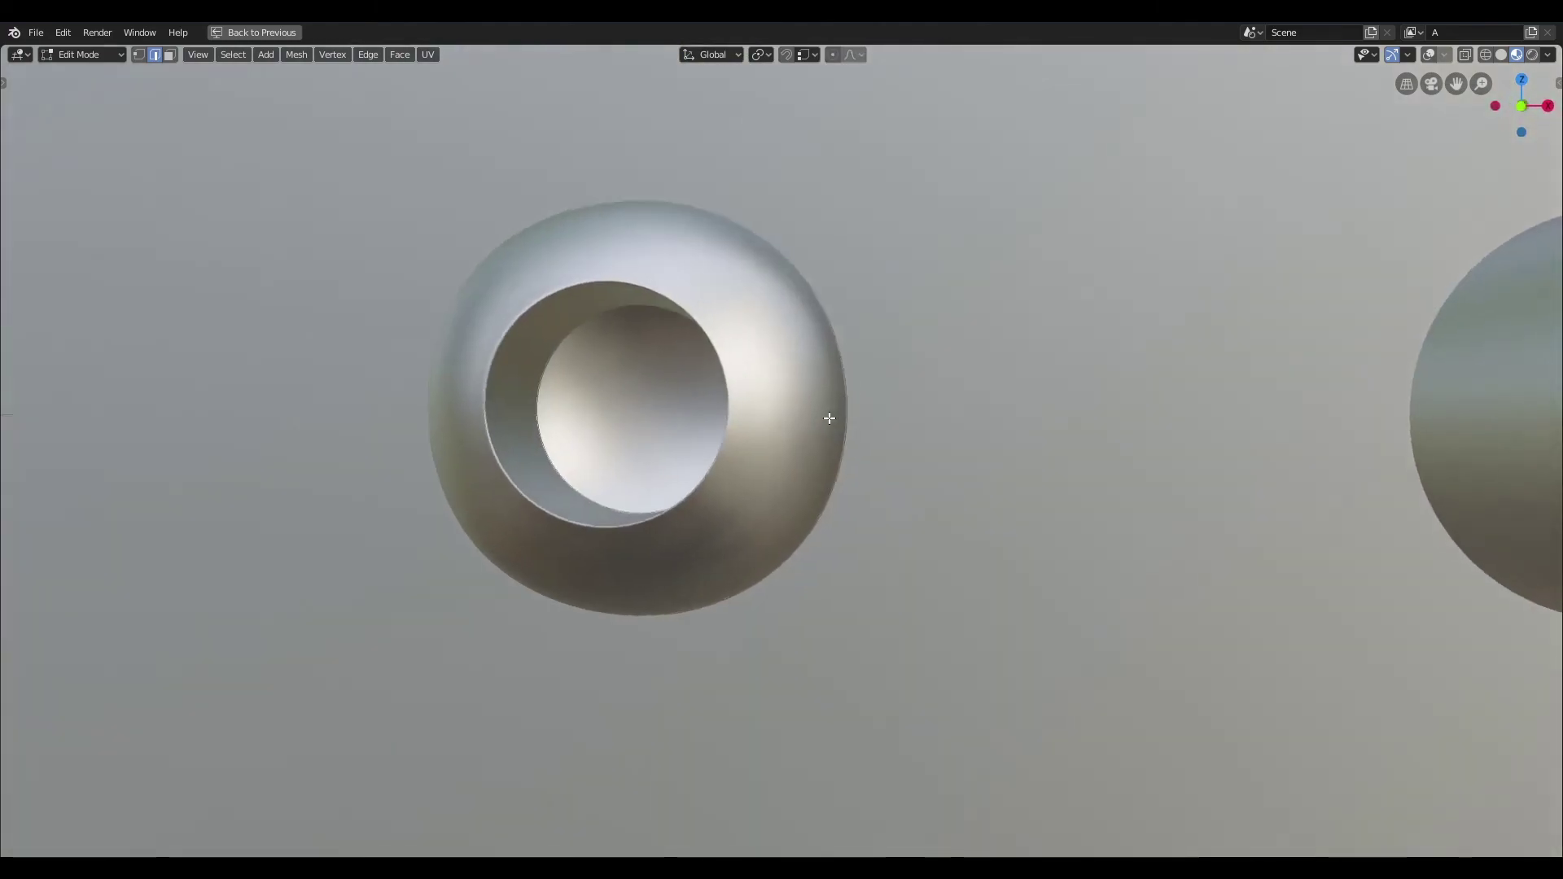